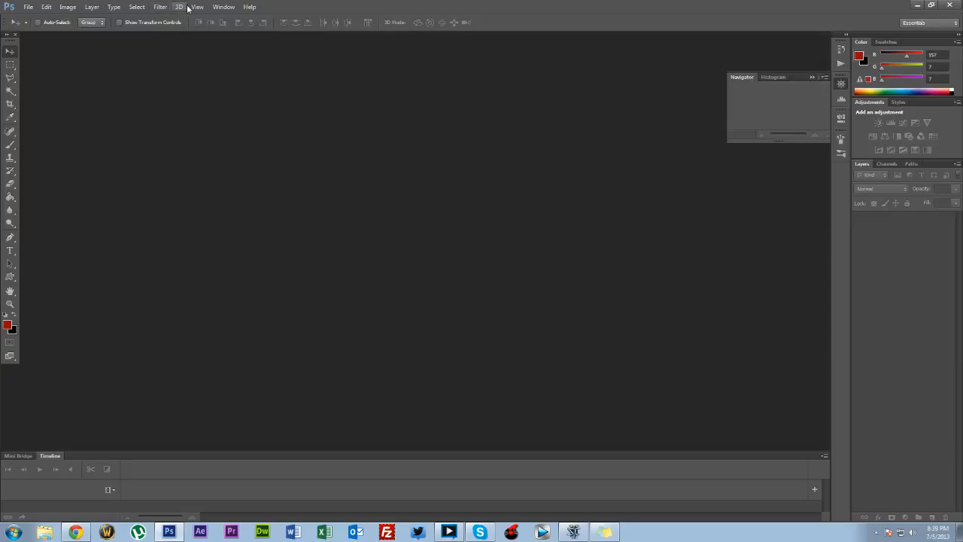
- Start a new document named "facebook cover" with a width of 851 pixels
key(ctrl+n)
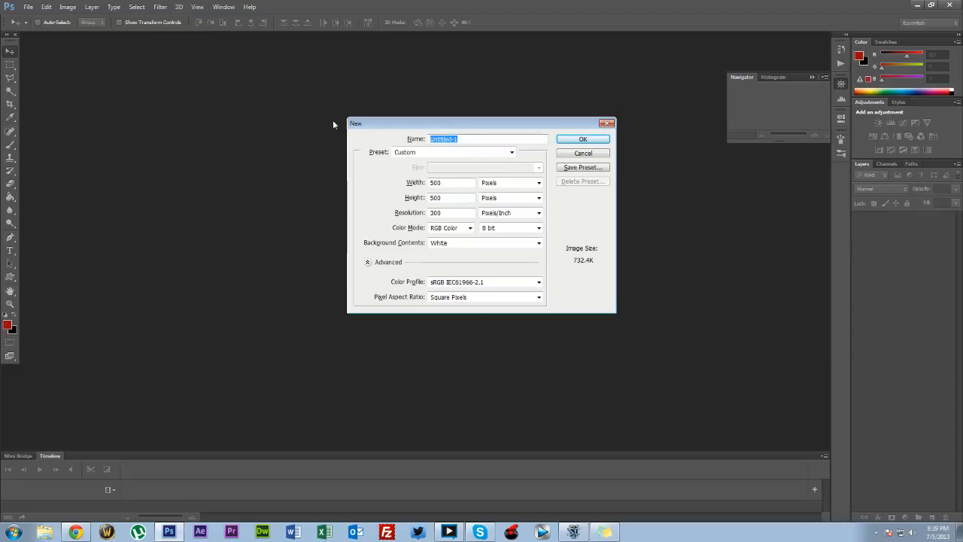
text(facebook cover)
key(Tab)
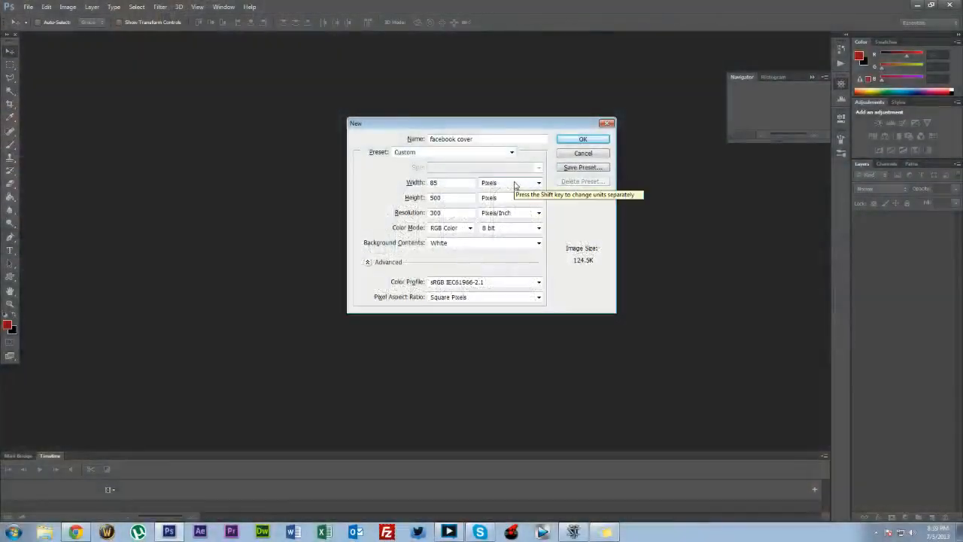
key(BackSpace)
key(BackSpace)
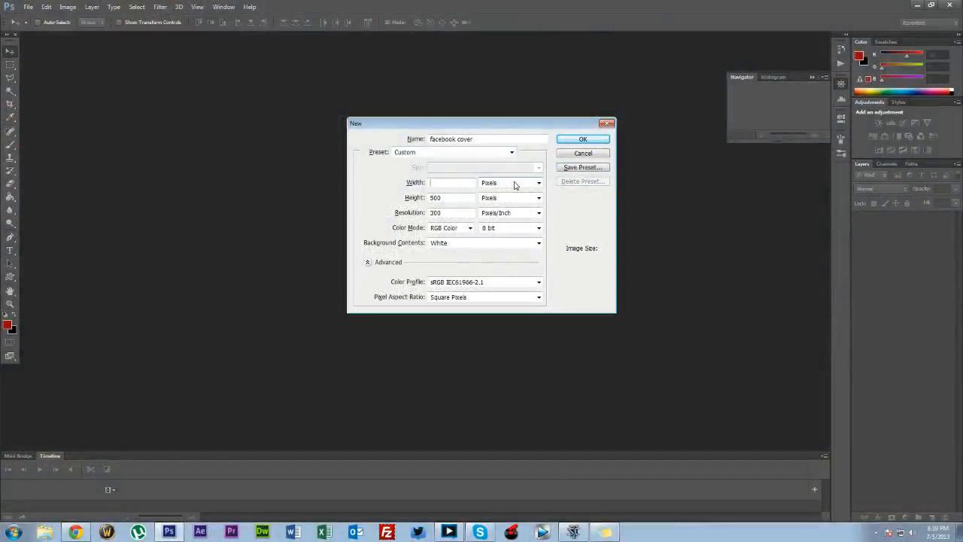
text(851)
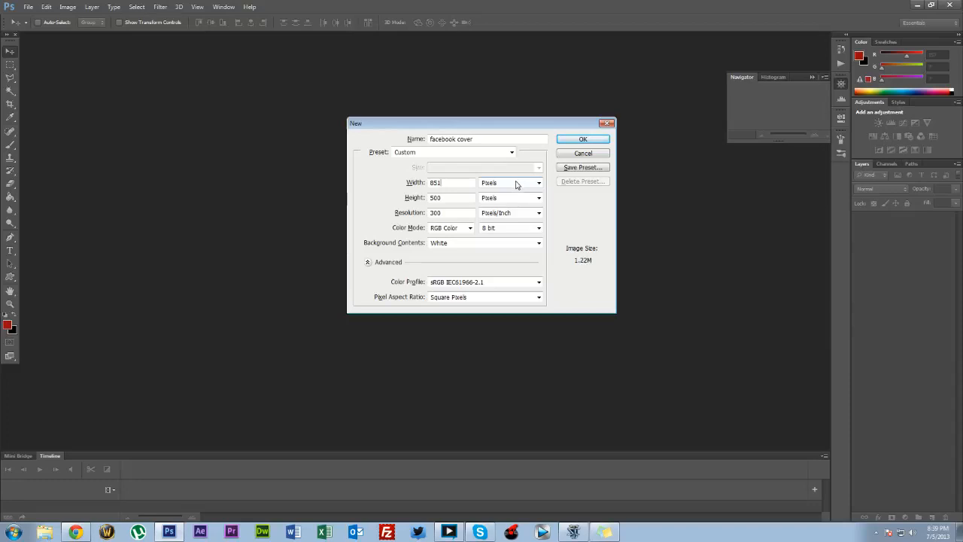
click(516, 183)
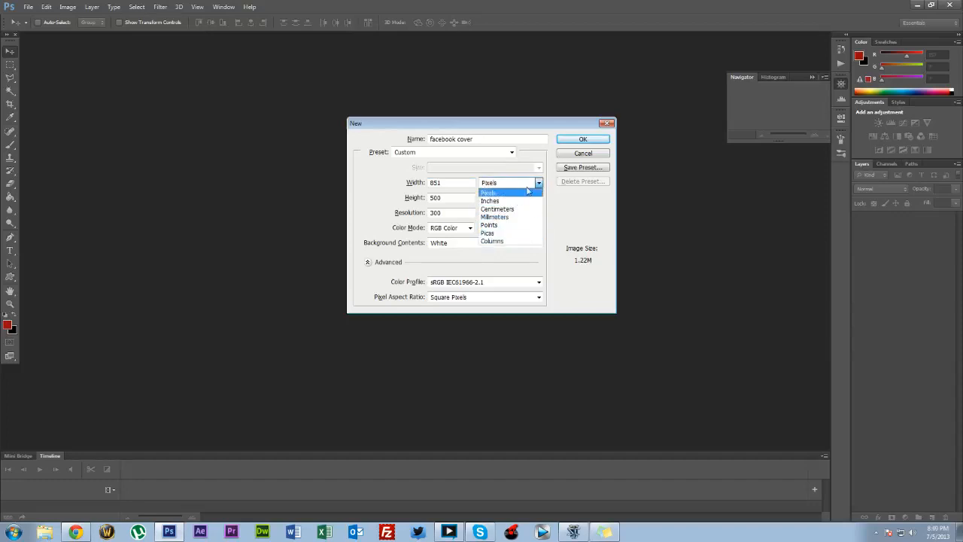
click(525, 194)
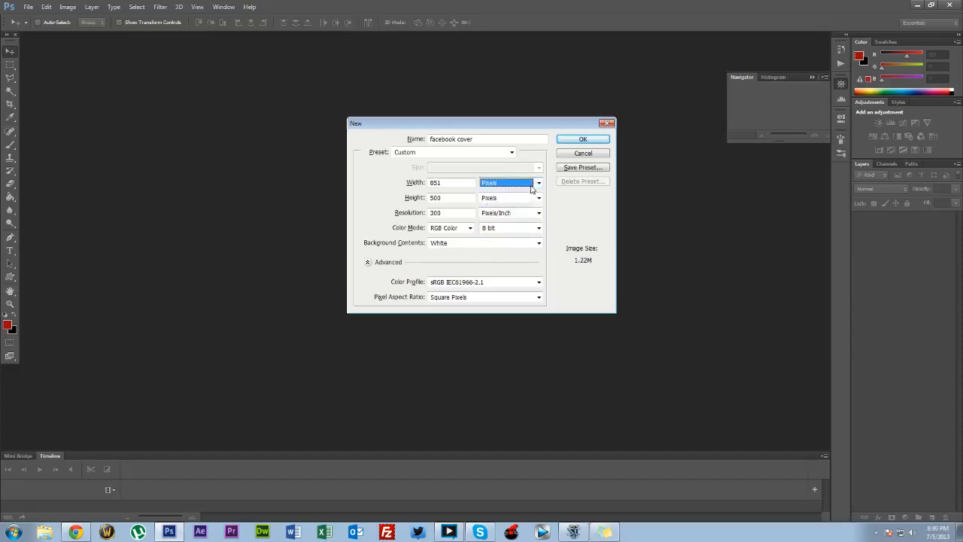
key(Tab)
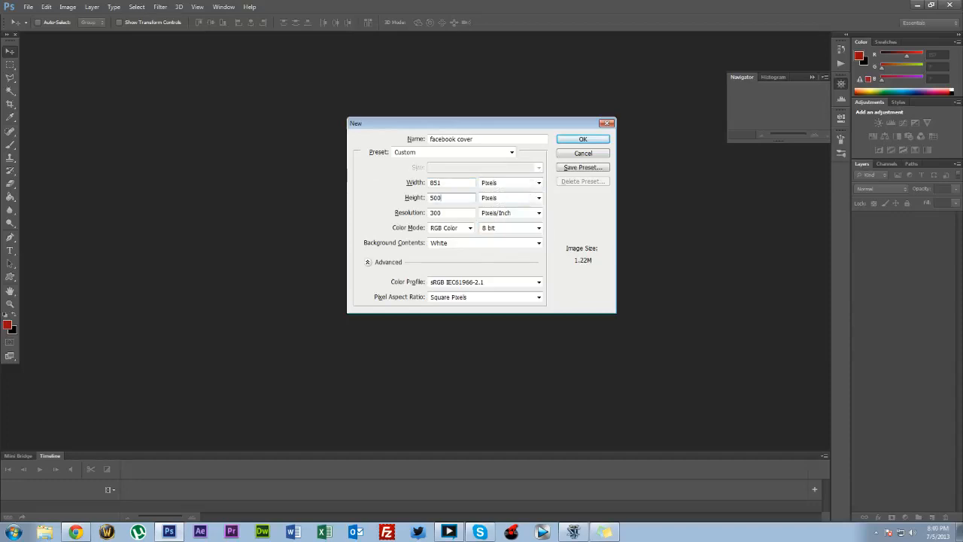
- Set the height to 315 pixels and the resolution to 250 pixels/inch, and create the document
double_click(435, 197)
text(315)
key(Tab)
text(250)
click(583, 140)
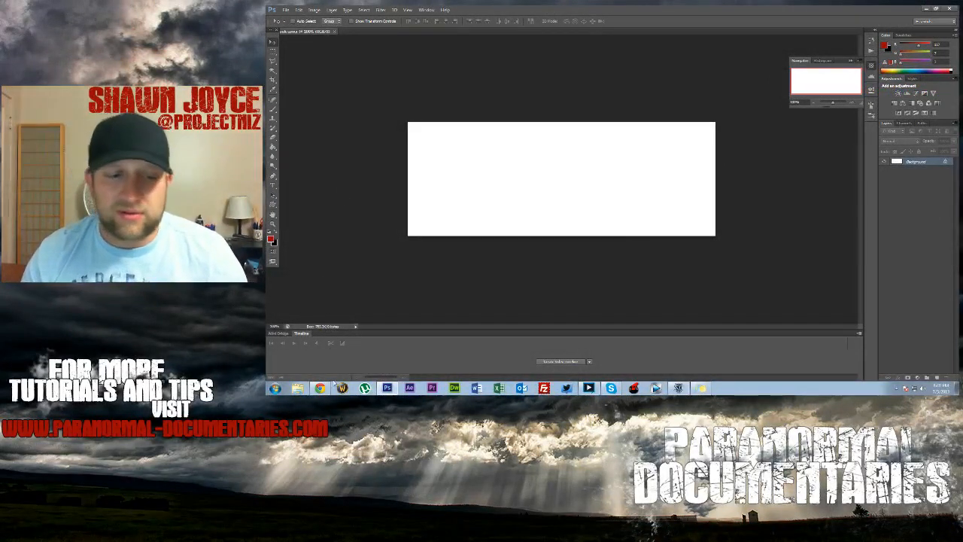
- Switch to Chrome, maximize its window, and open Google in a new tab
click(320, 388)
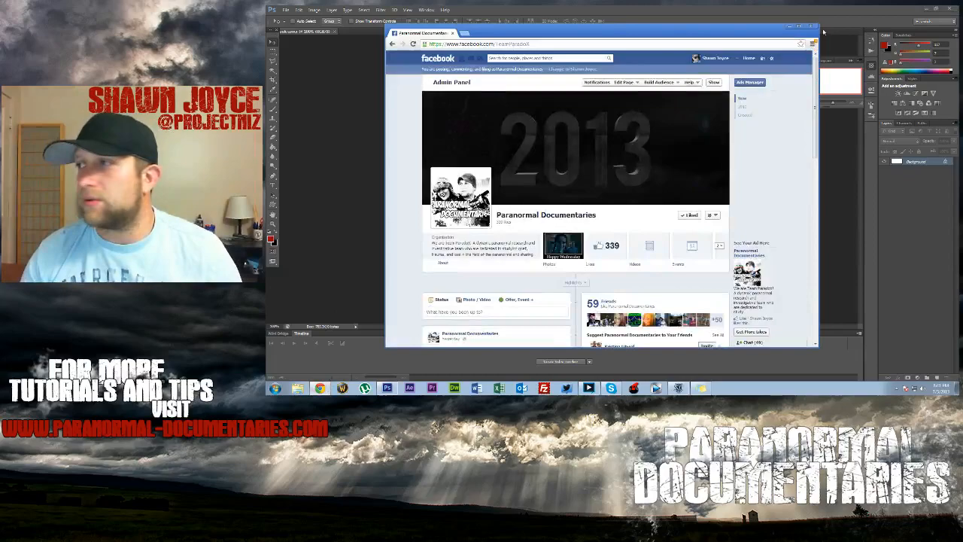
click(799, 27)
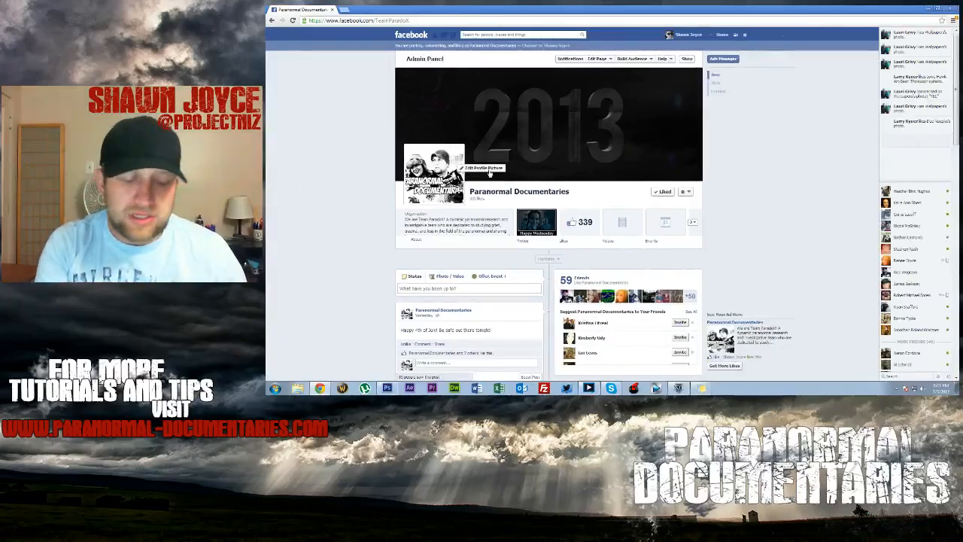
key(ctrl+t)
text(google)
key(Return)
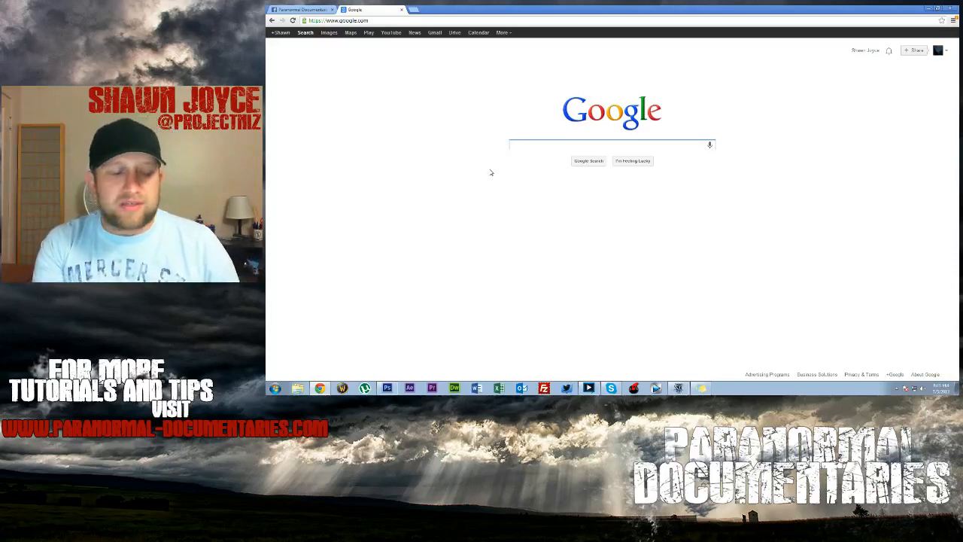
- Search Google for "metal textures" and open the image results
text(metal )
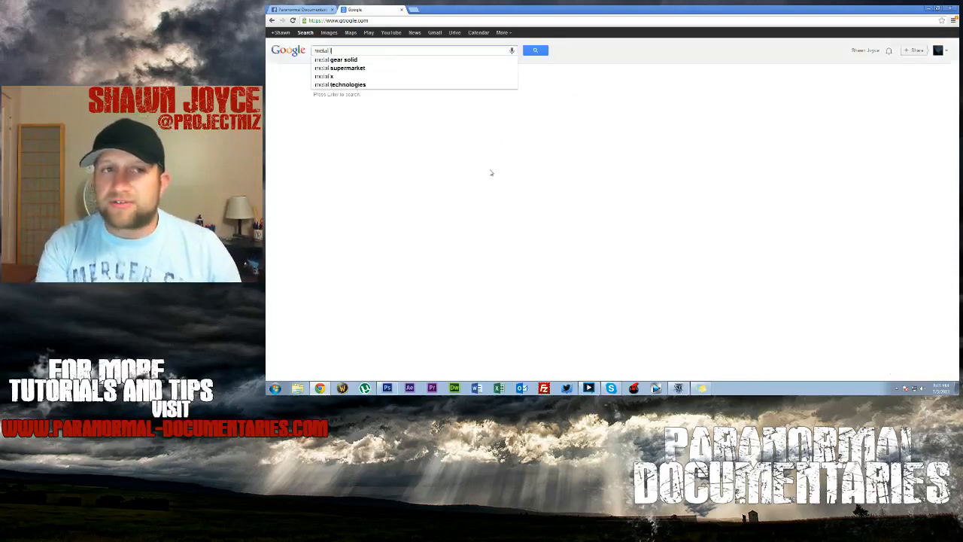
text(textures)
key(Return)
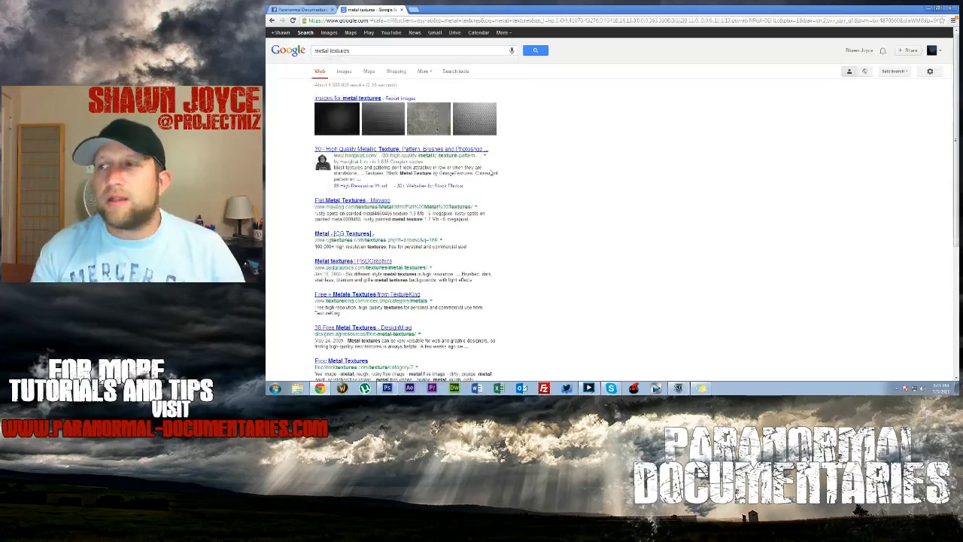
click(370, 100)
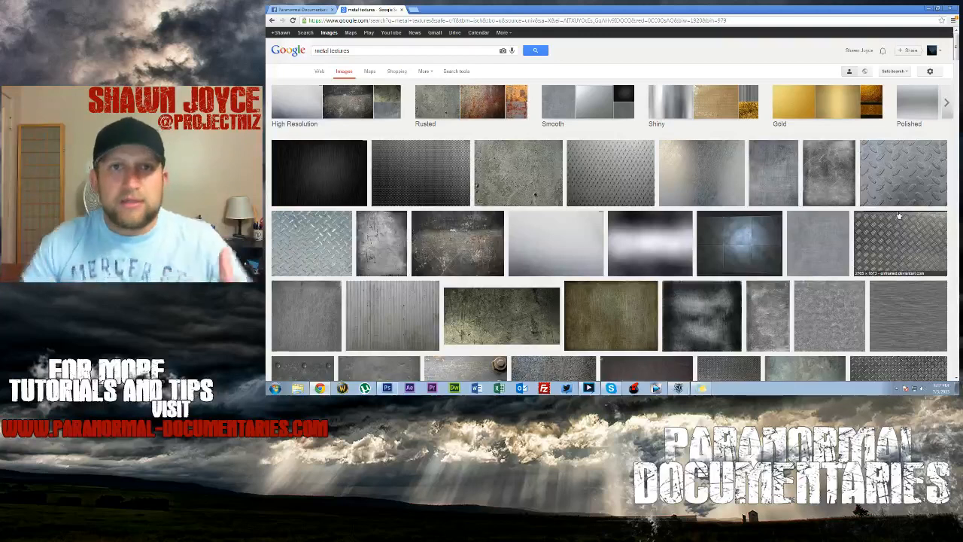
- Search Google Images for "dirt textures" and browse the results
drag(361, 51, 266, 45)
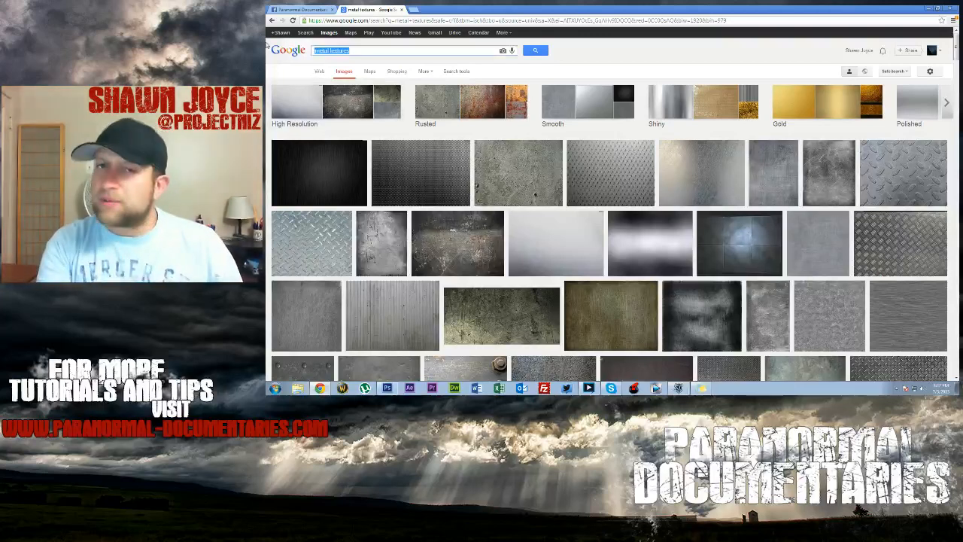
text(dirt t)
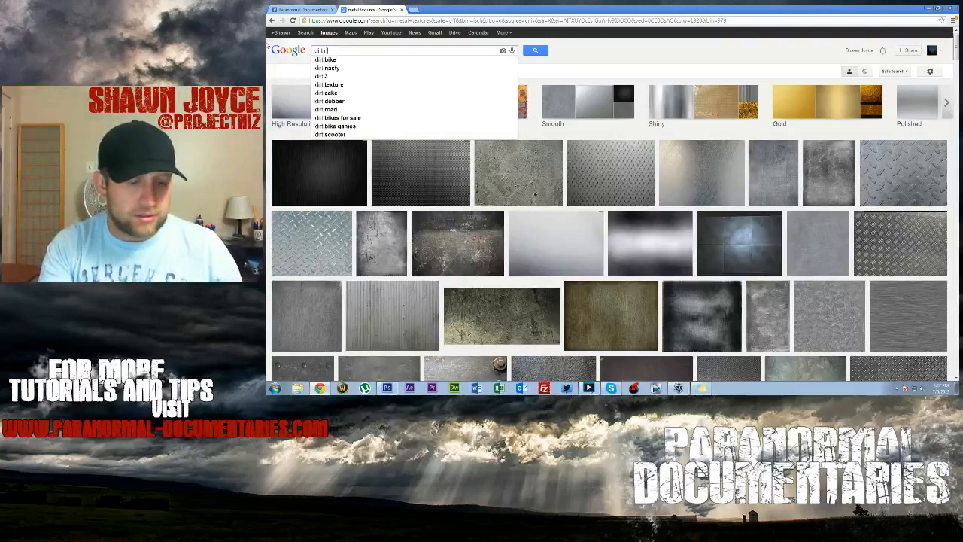
text(extures)
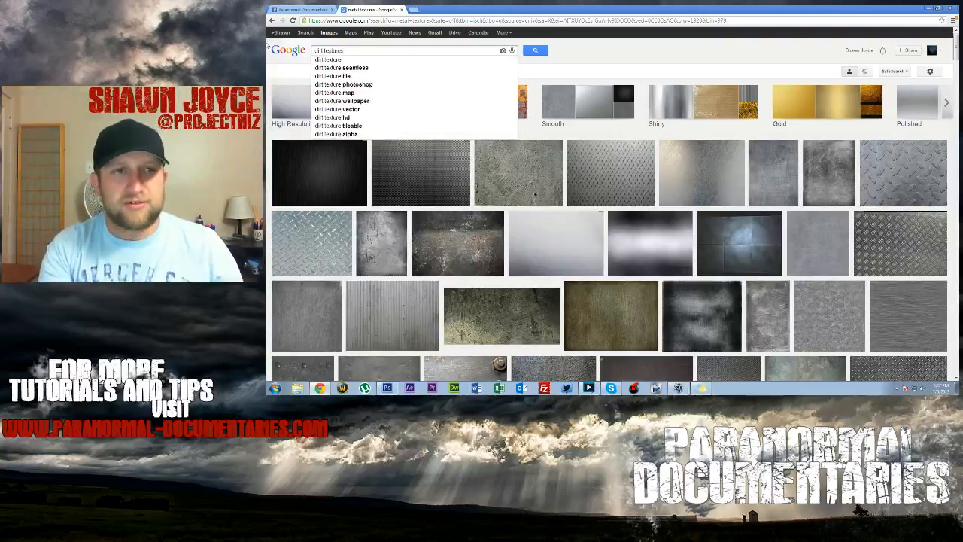
key(Return)
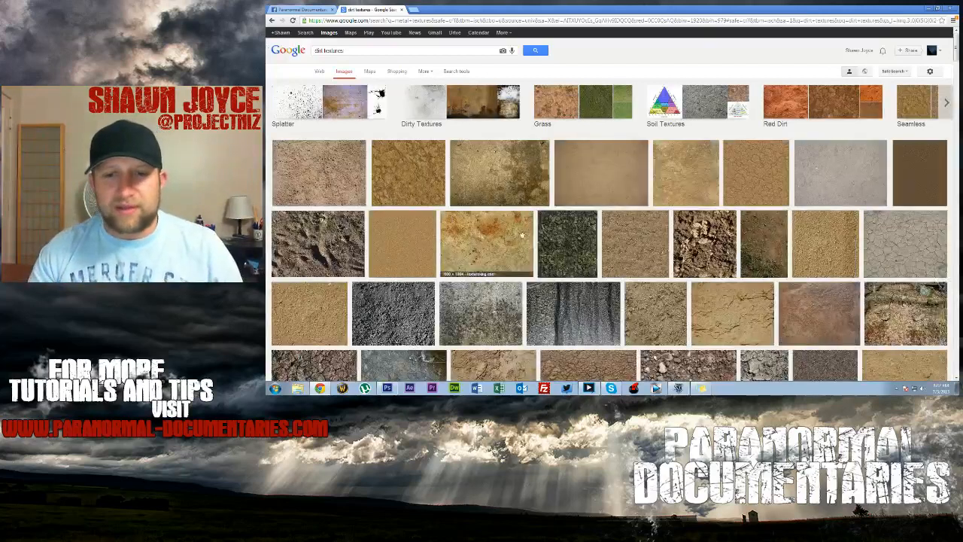
scroll(564, 271, down, 1)
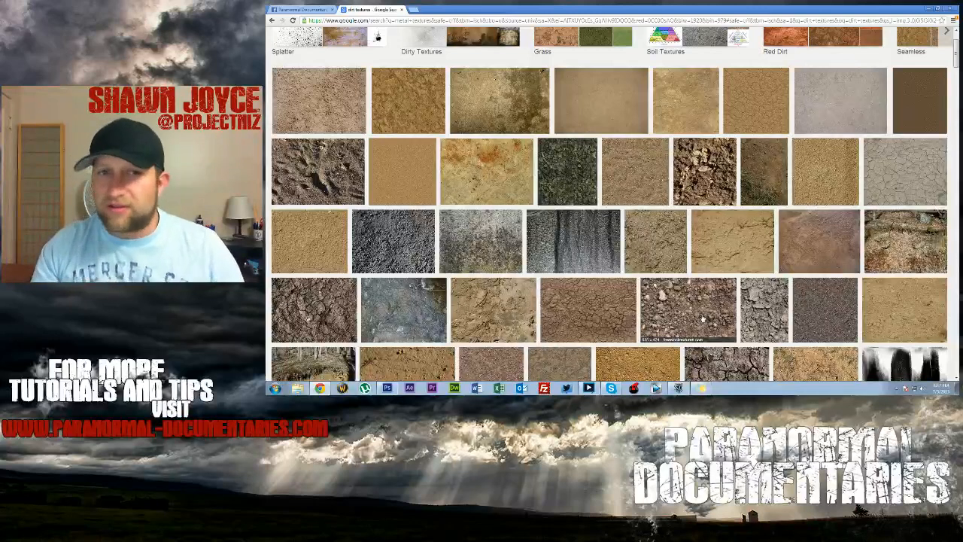
scroll(702, 319, up, 1)
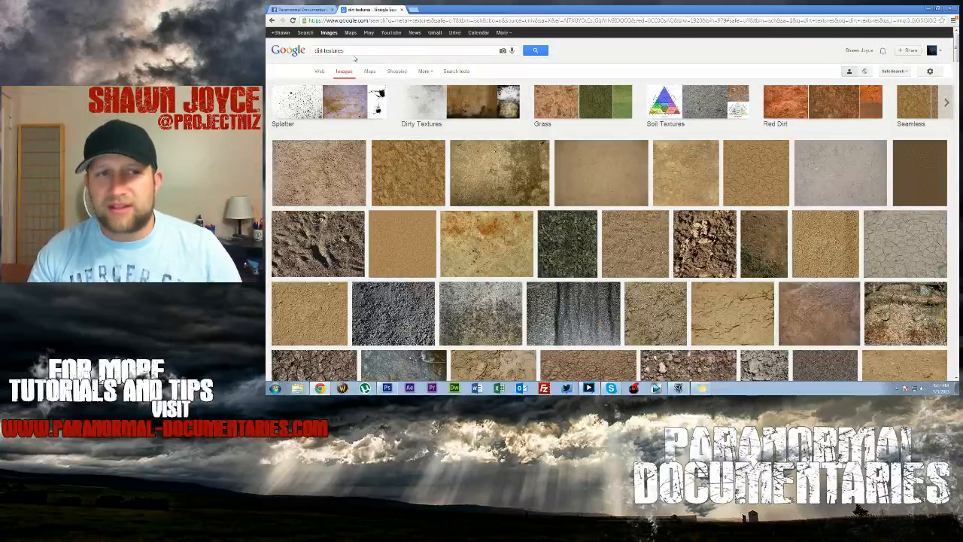
- Search Google Images for "brick texture" and preview the weathered red brick wall image
drag(350, 50, 266, 47)
key(BackSpace)
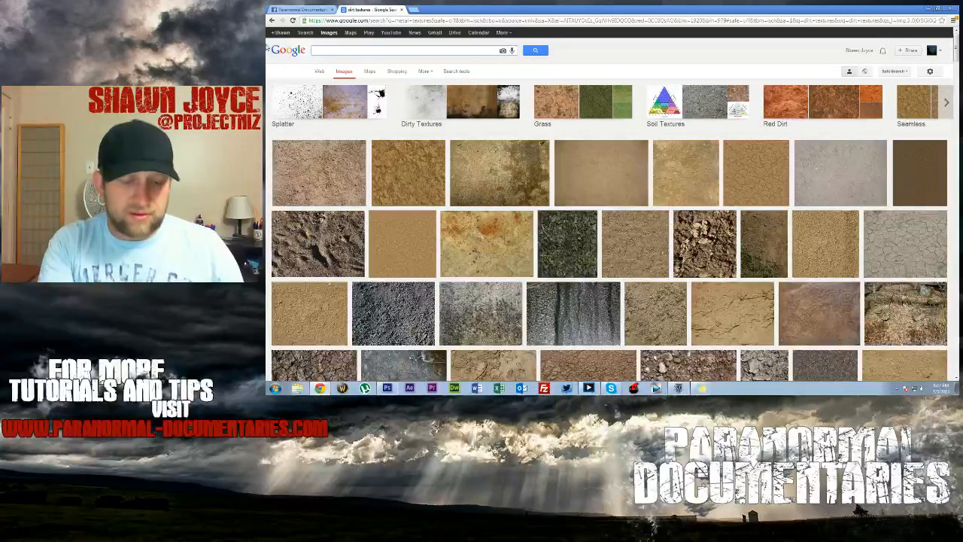
text(brick texture)
key(Return)
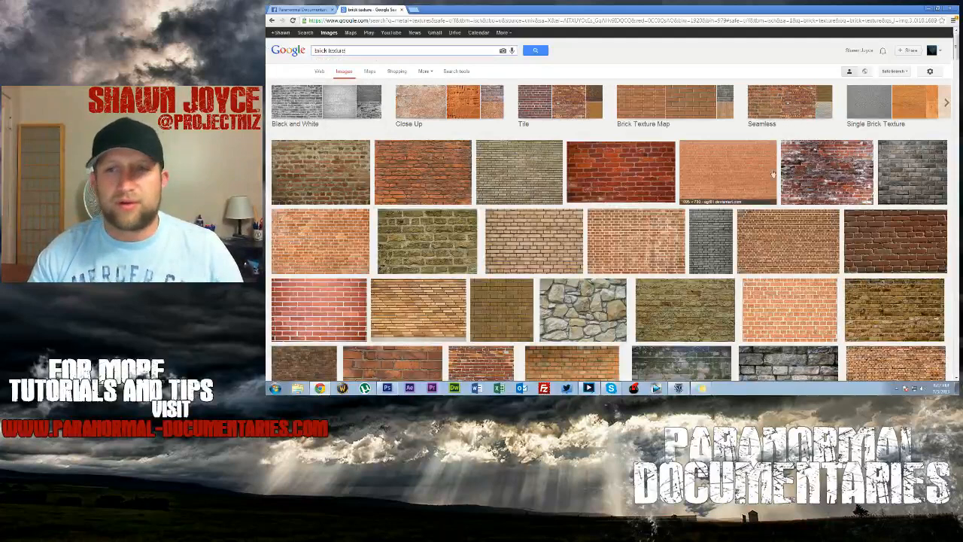
click(812, 170)
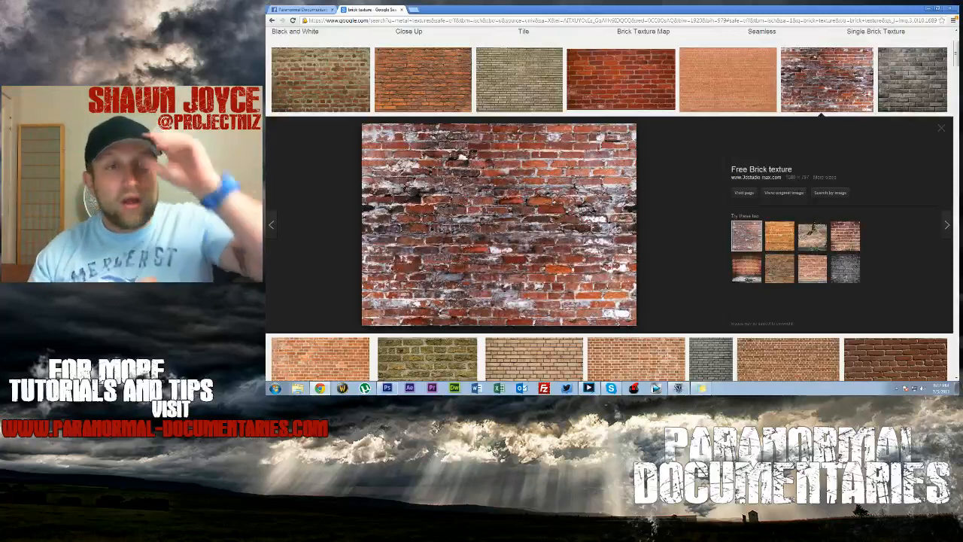
- Search Google Images for "rusted metal"
scroll(645, 239, up, 3)
drag(357, 52, 273, 37)
text(rusted metal)
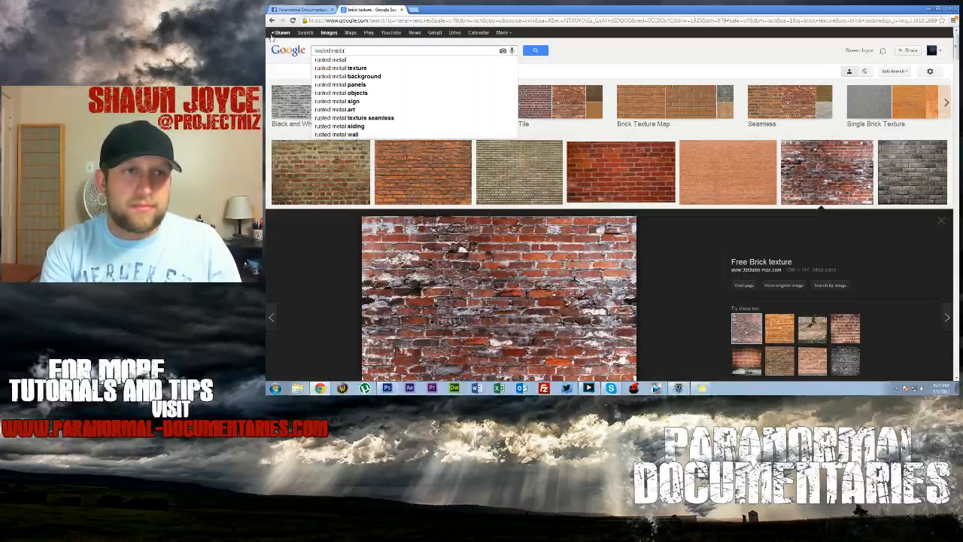
key(Return)
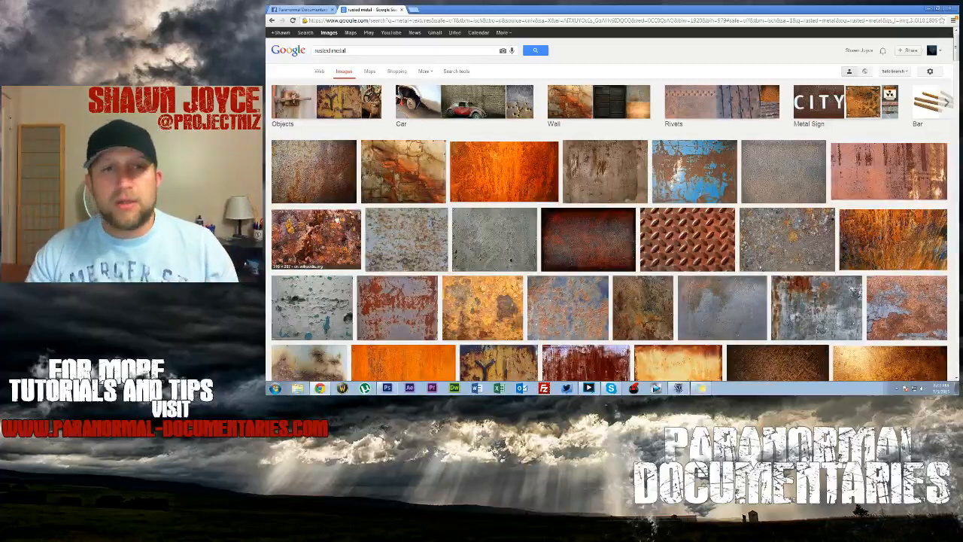
- Search Google Images for "dirt texture" and look through the results for a background image
drag(348, 52, 268, 31)
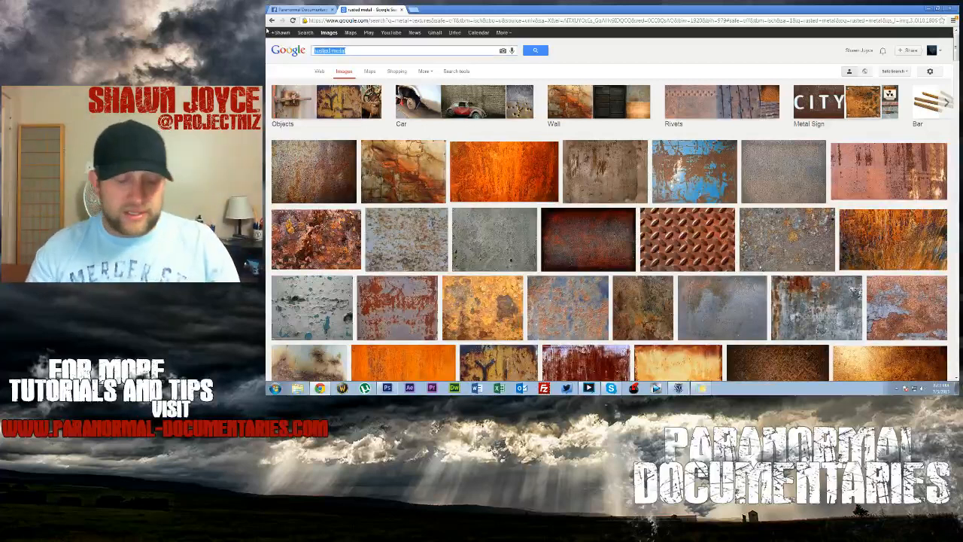
text(dirt)
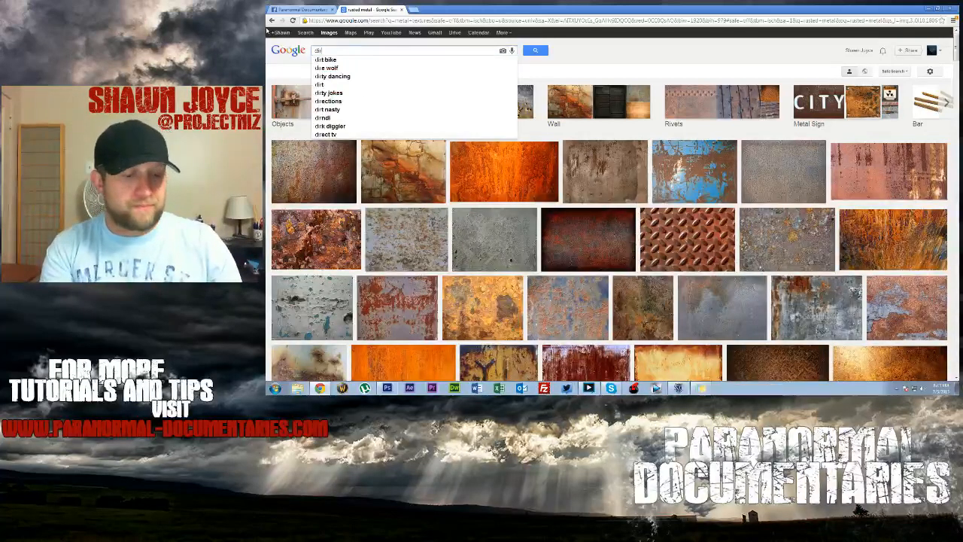
text( texture)
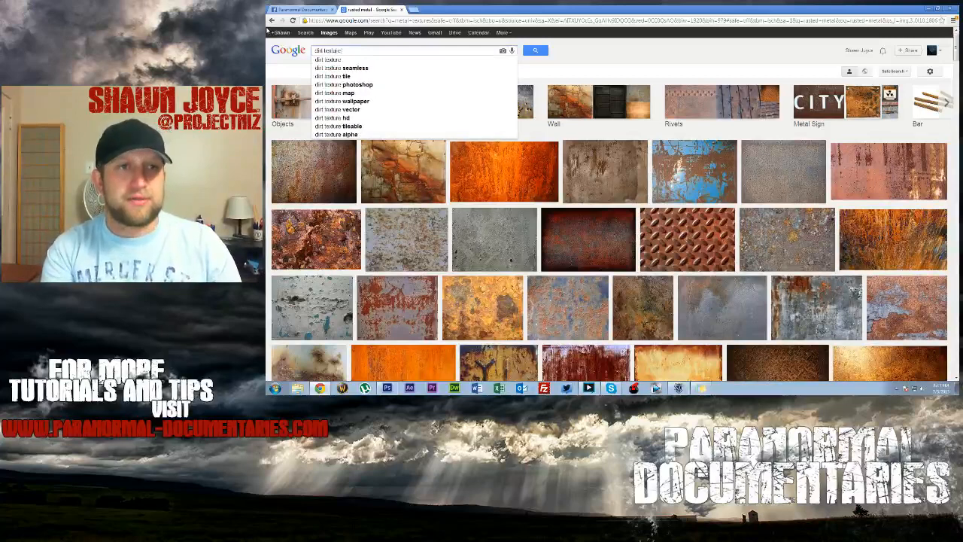
key(Return)
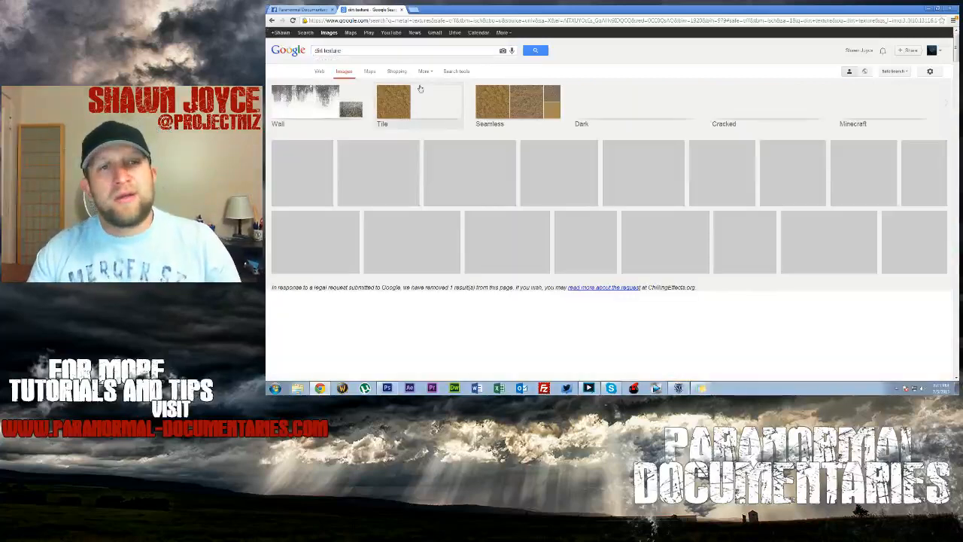
scroll(647, 246, down, 3)
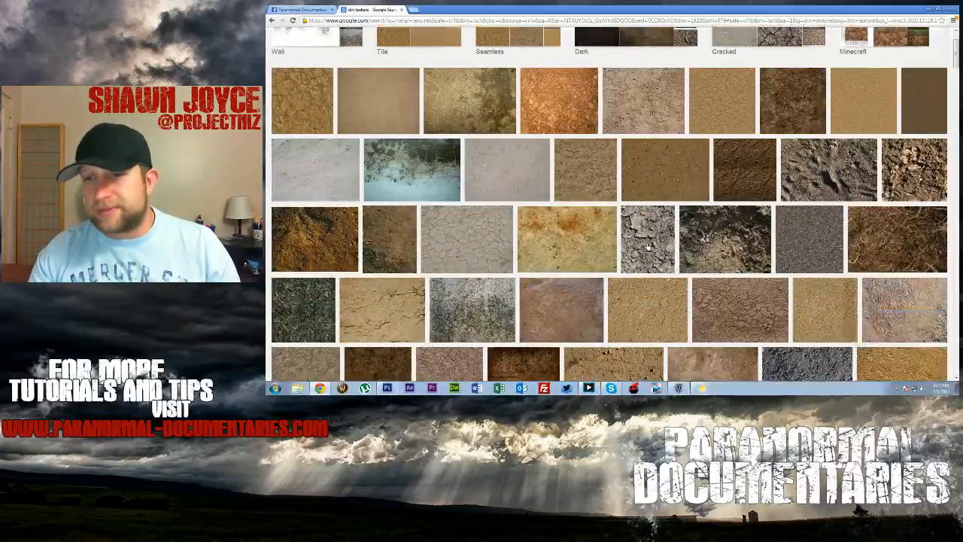
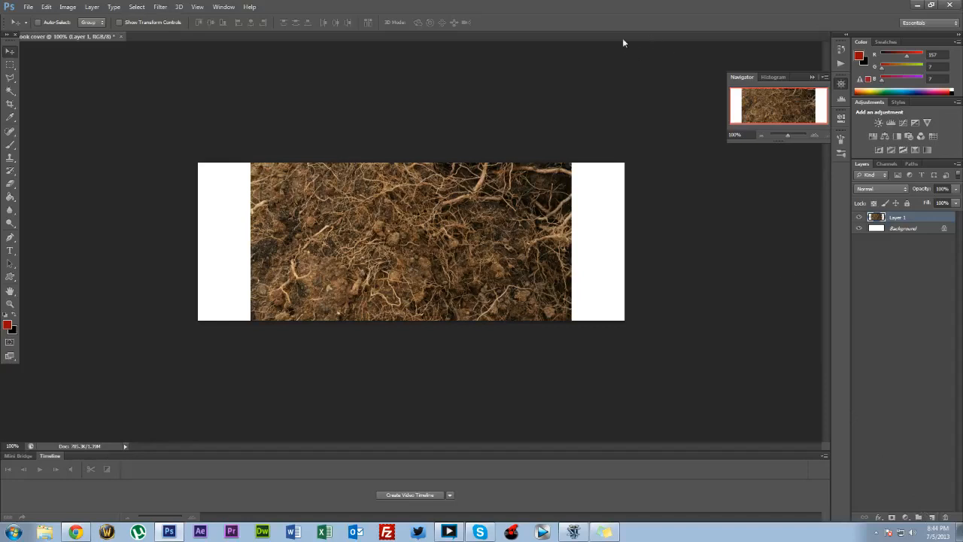
- Add a temporary empty layer placed between Layer 1 and the Background, and delete it
click(915, 228)
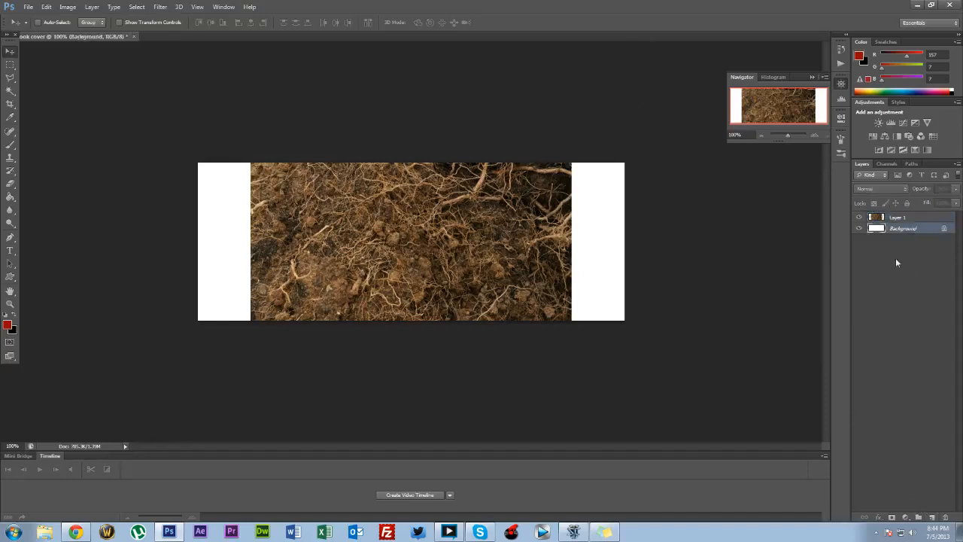
click(897, 217)
click(901, 228)
drag(912, 221, 908, 227)
click(932, 518)
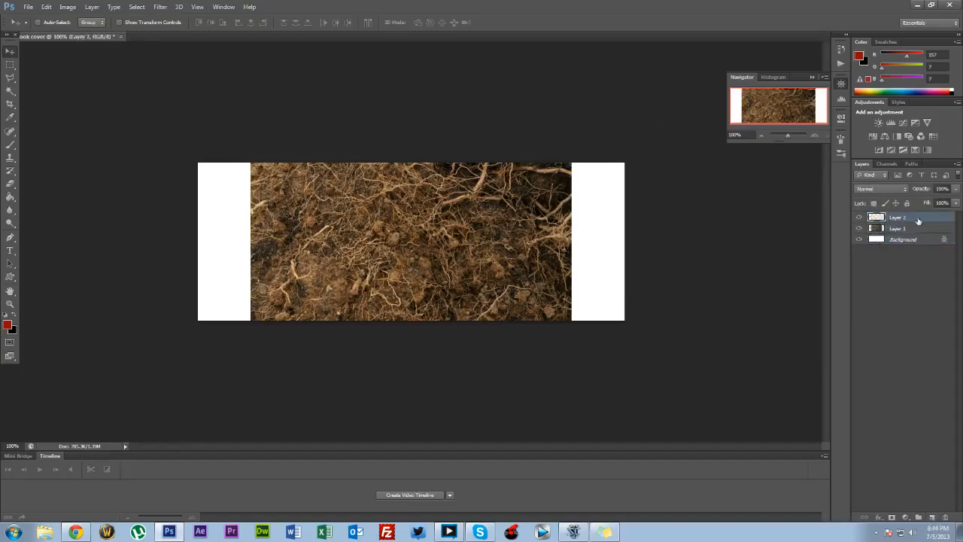
drag(917, 220, 914, 235)
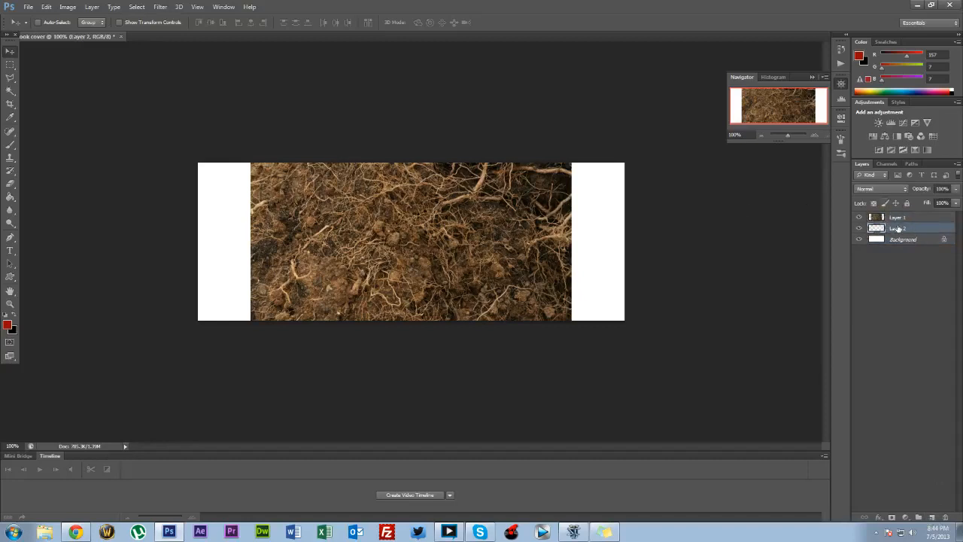
click(946, 518)
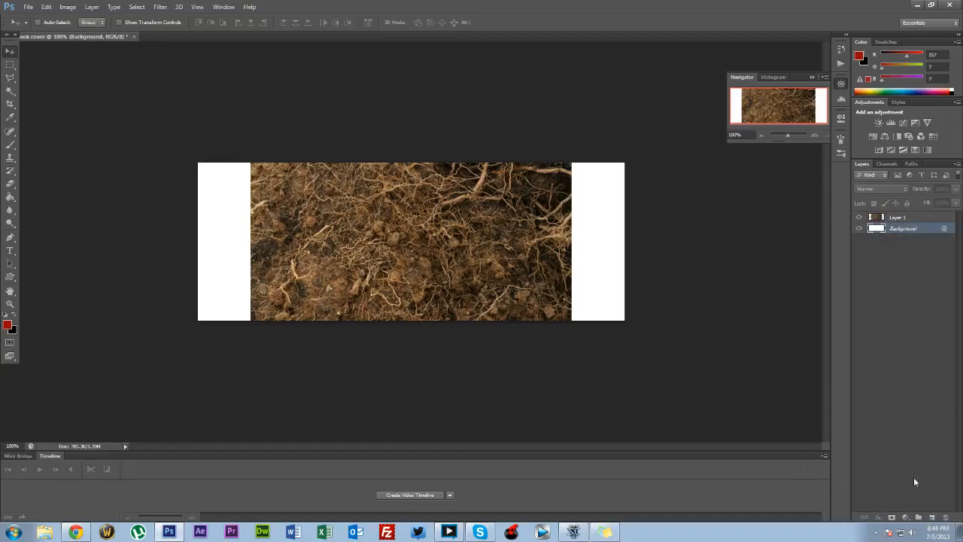
- Add a new empty layer and place it between Layer 1 and the Background
click(909, 219)
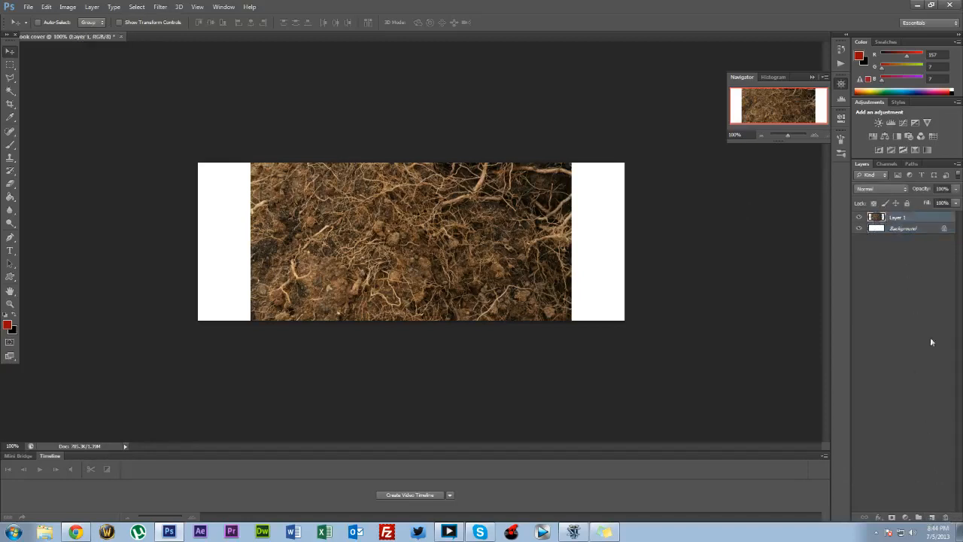
click(932, 517)
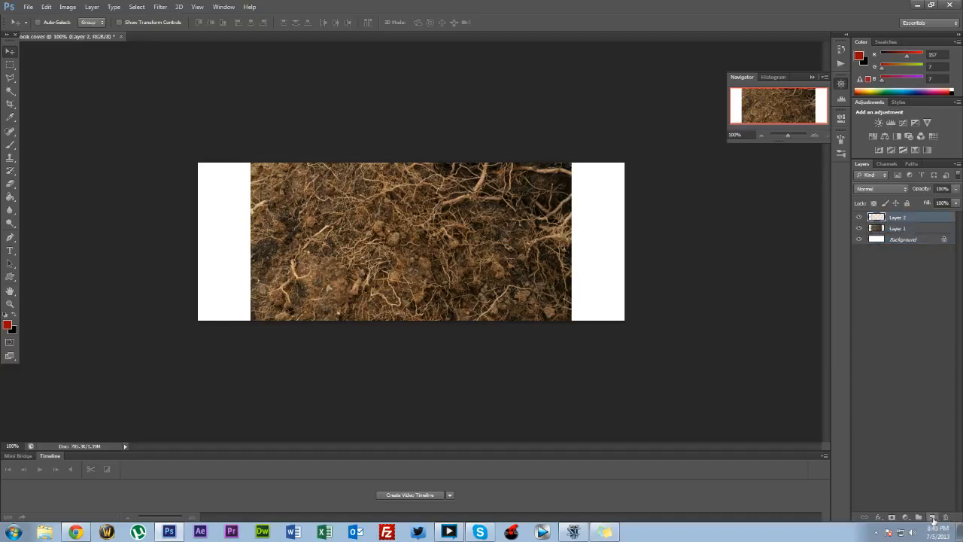
drag(910, 221, 907, 235)
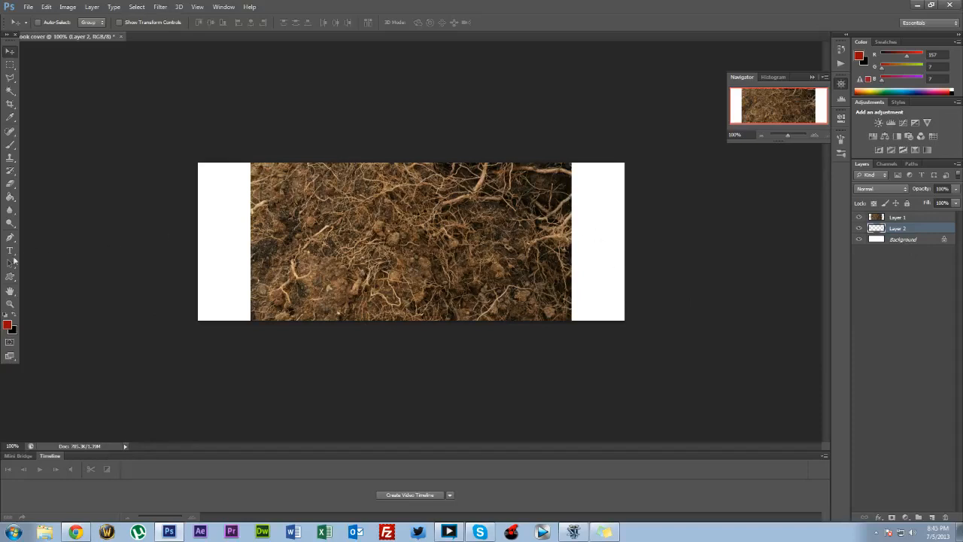
- Sample the dark brown #22150d from the shadowed soil near the dirt texture's right edge as the foreground color
click(9, 328)
drag(470, 124, 158, 54)
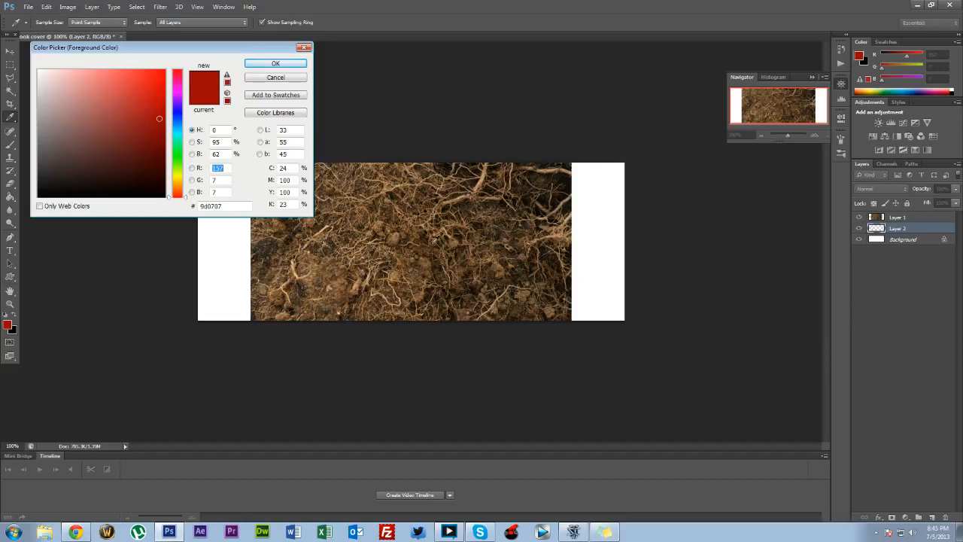
click(547, 183)
click(470, 228)
click(452, 282)
click(546, 276)
click(539, 304)
click(308, 294)
click(275, 296)
click(447, 250)
click(487, 222)
click(486, 221)
click(487, 221)
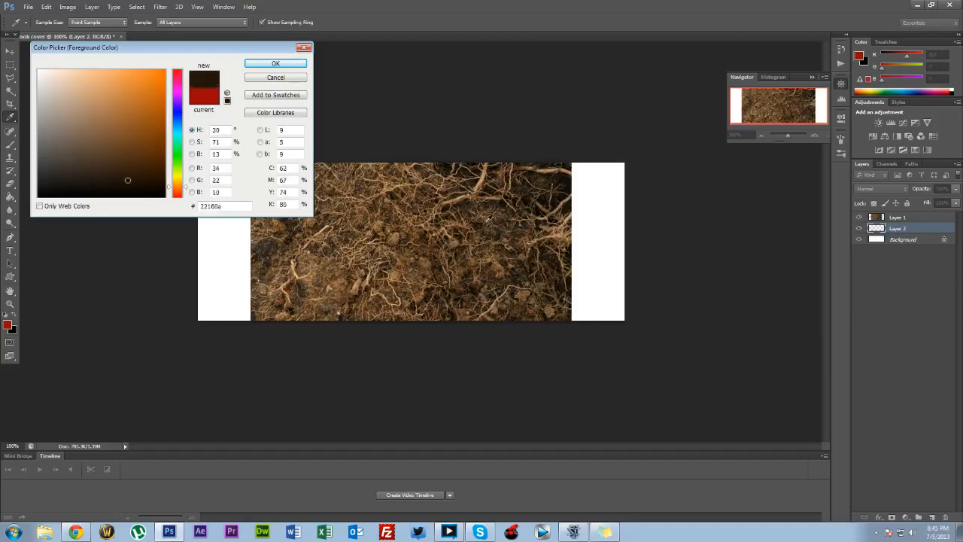
click(515, 209)
click(525, 192)
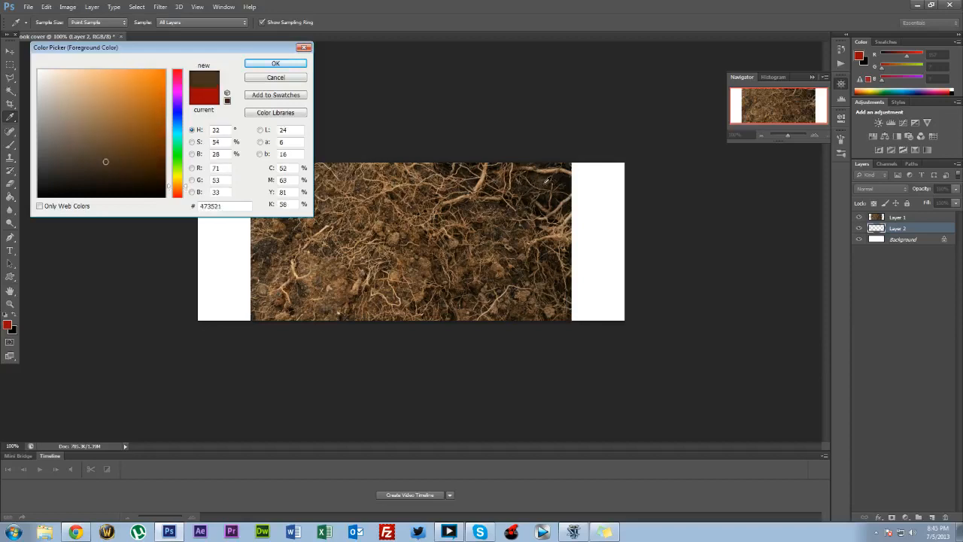
click(565, 186)
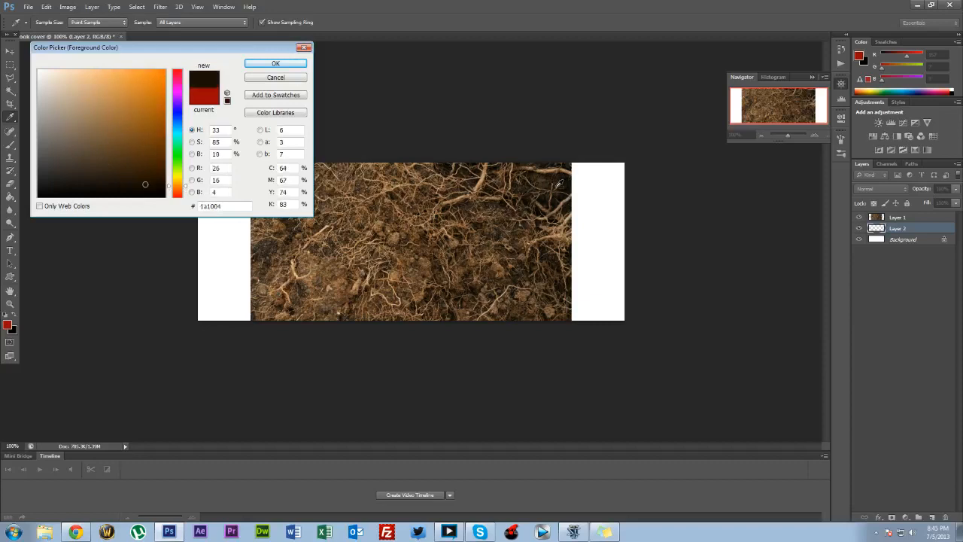
click(566, 186)
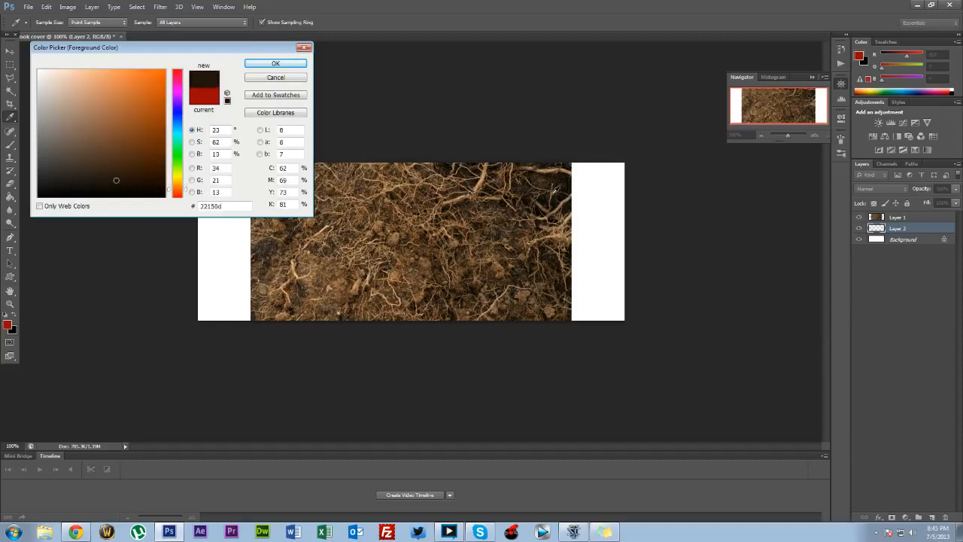
click(292, 64)
key(v)
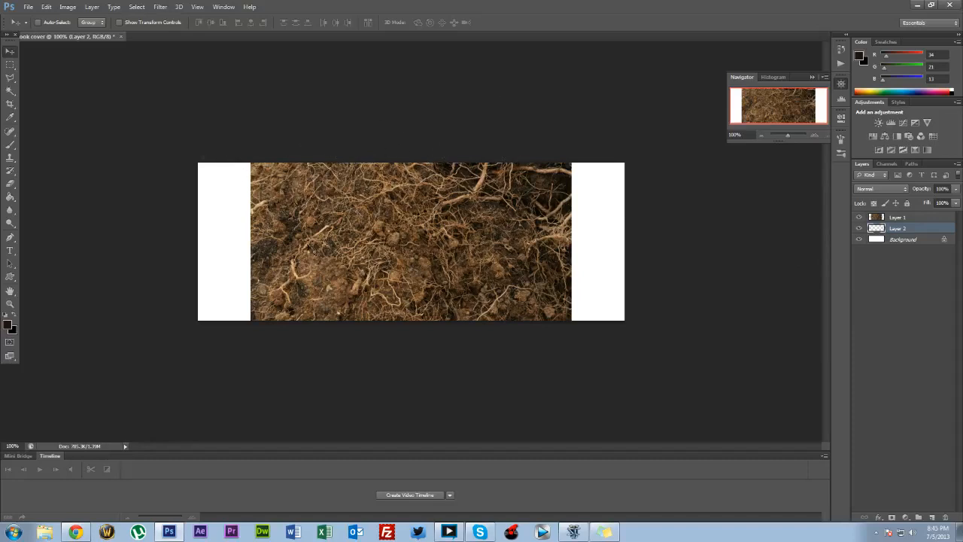
- Fill a rectangular selection spanning roughly the right half of the canvas on Layer 2 with the dark brown, and deselect
click(10, 64)
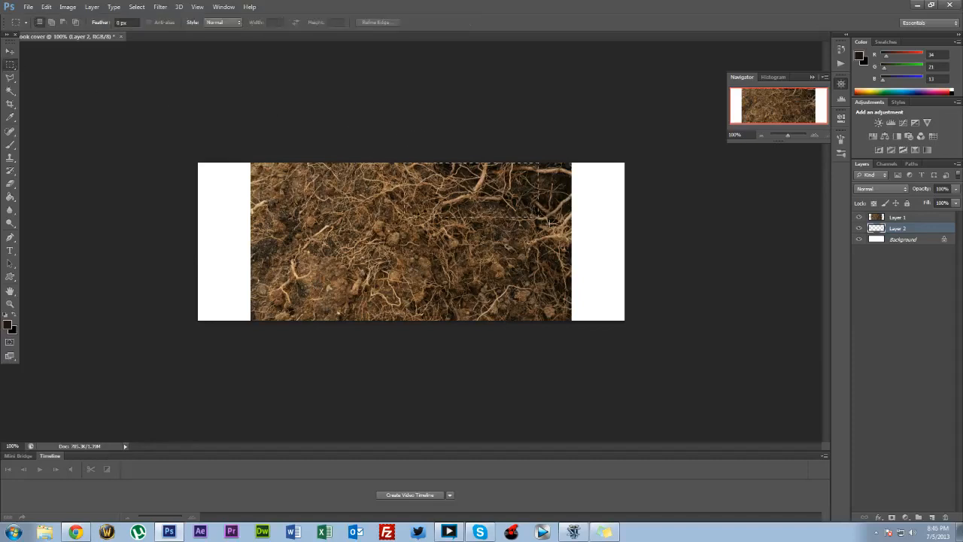
drag(594, 260, 627, 322)
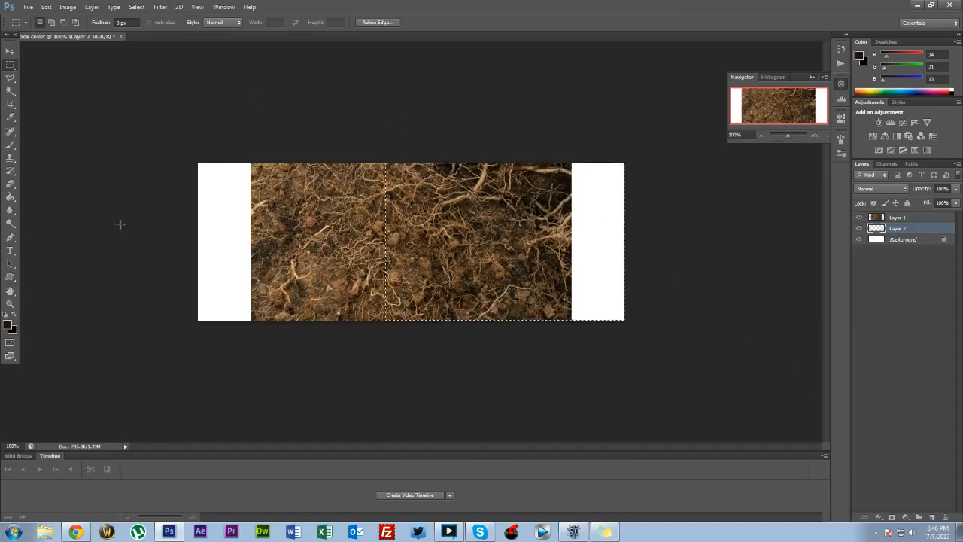
click(11, 197)
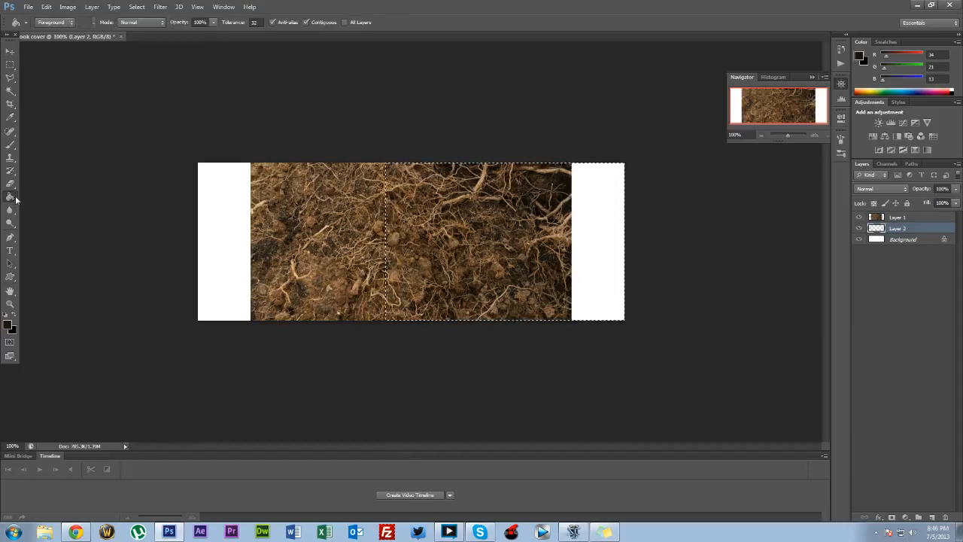
click(599, 235)
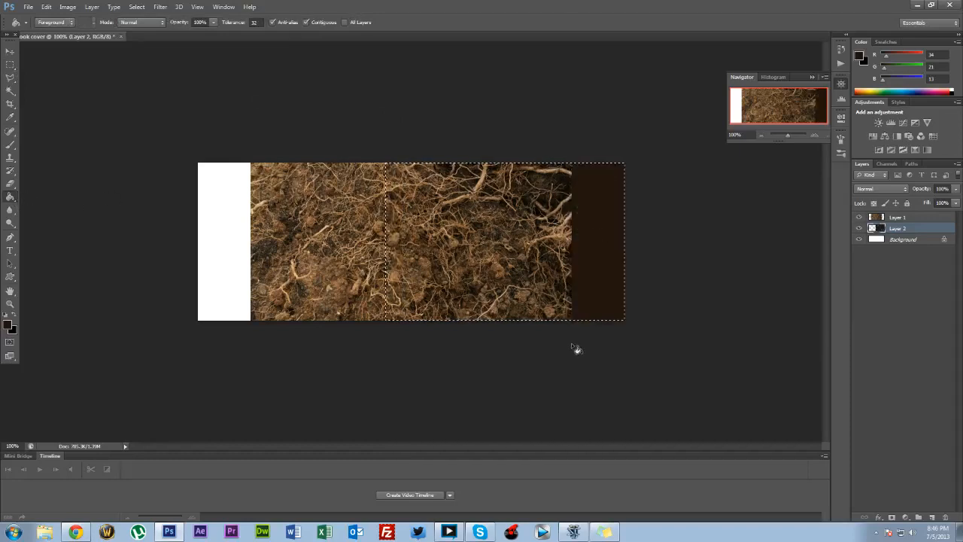
key(ctrl+d)
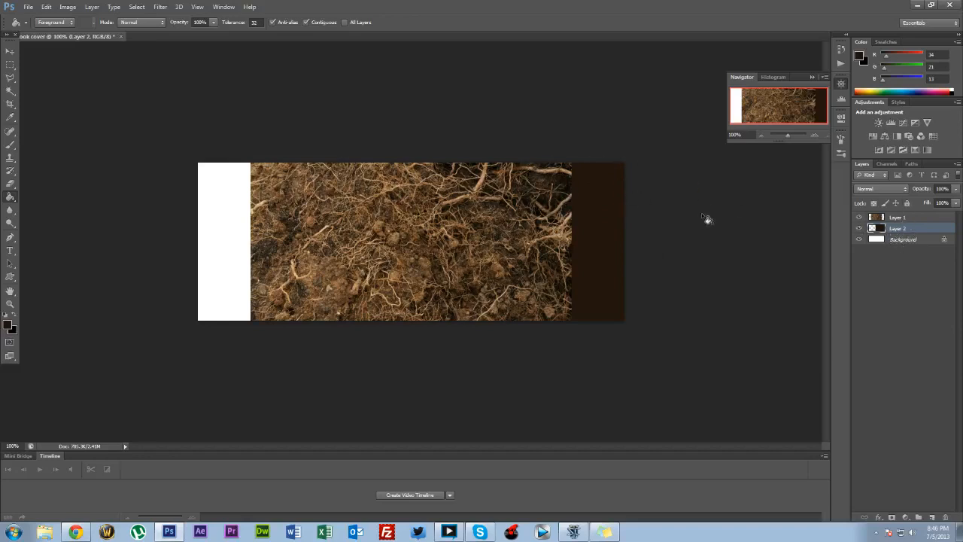
- On a new layer above Layer 2, select the canvas's left half and sample brown #7e5c41 from the texture's left edge as foreground color
click(932, 517)
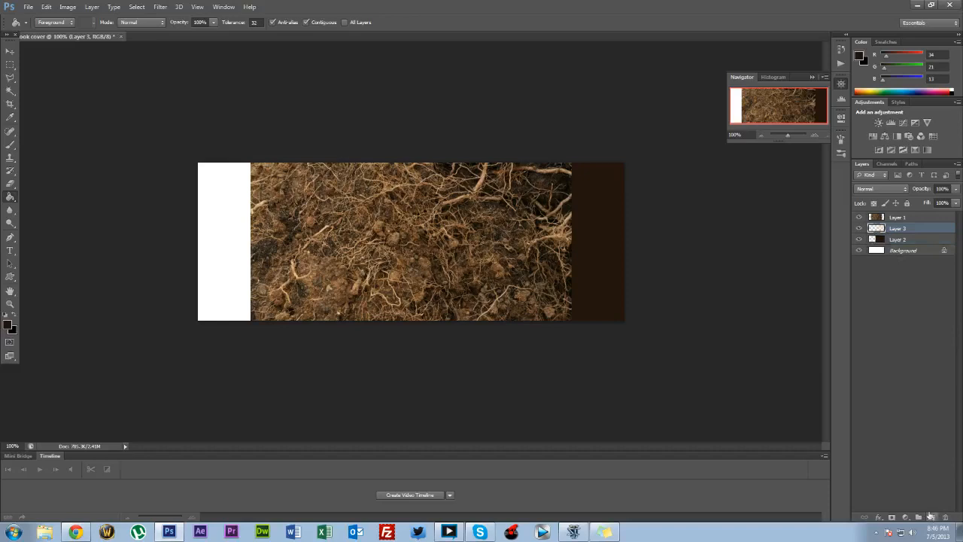
click(10, 64)
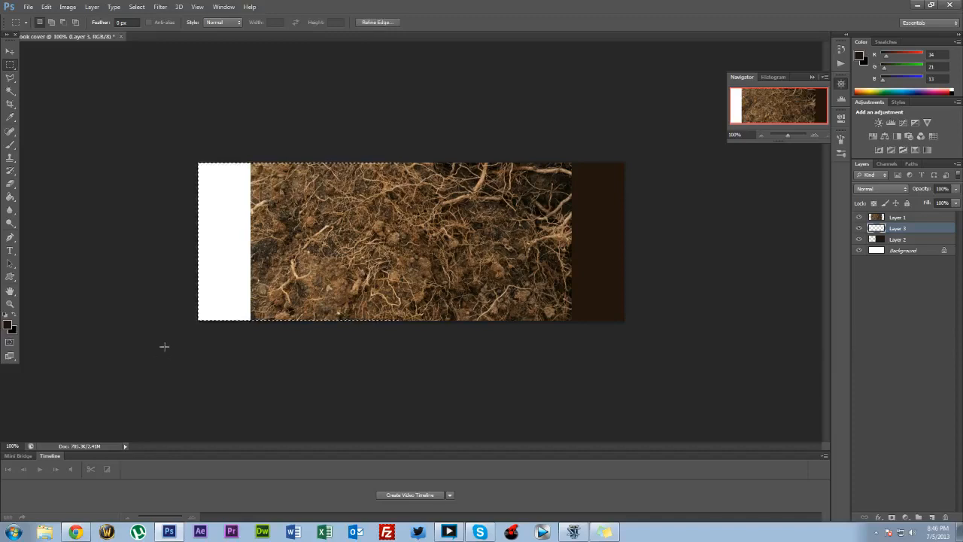
click(7, 325)
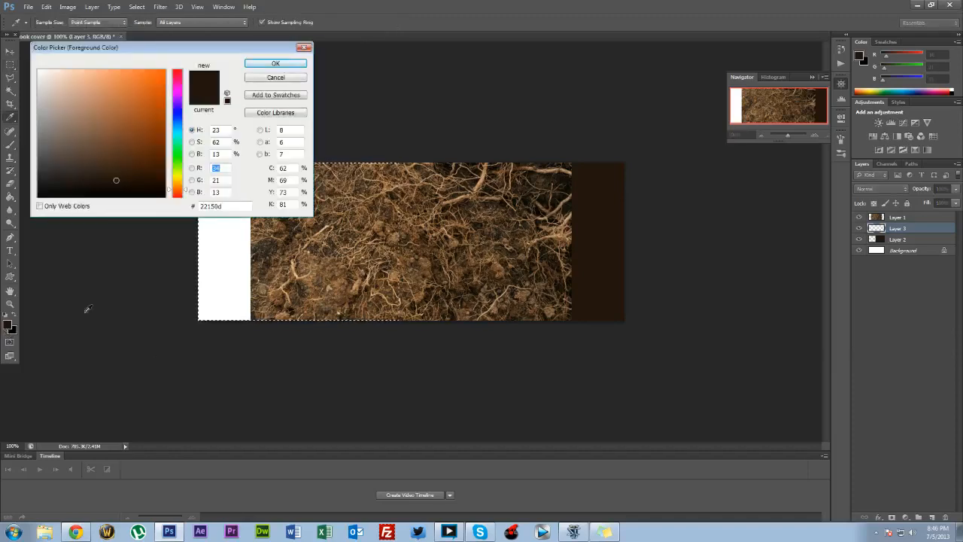
click(254, 274)
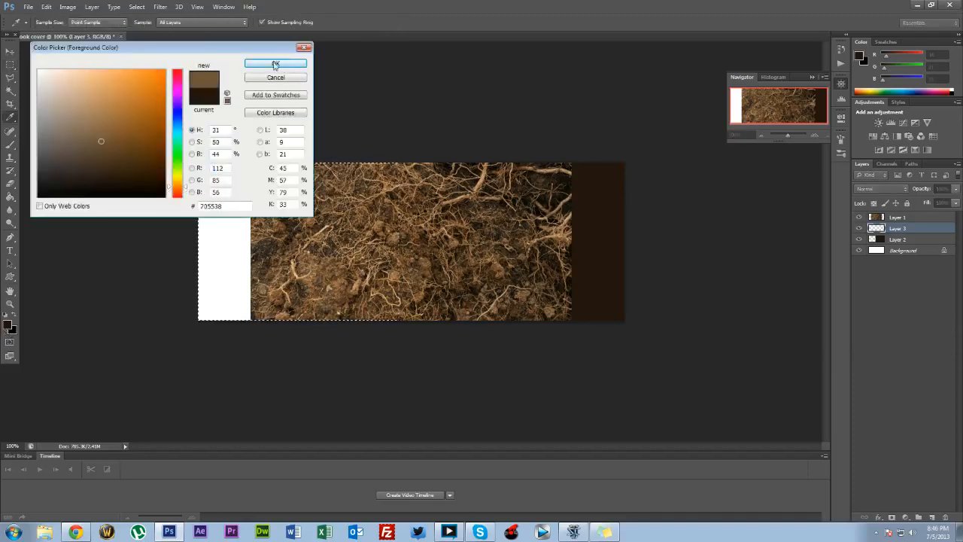
click(258, 234)
click(257, 234)
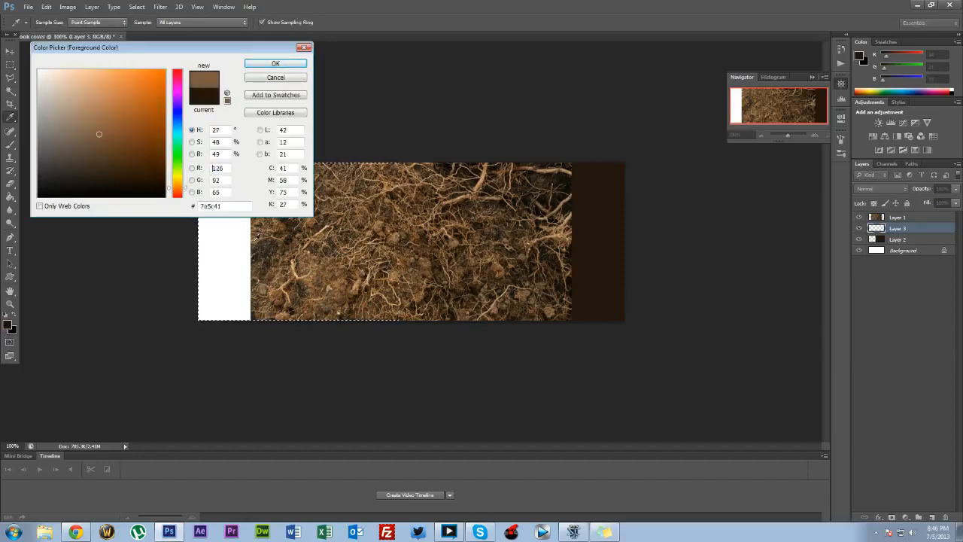
click(268, 64)
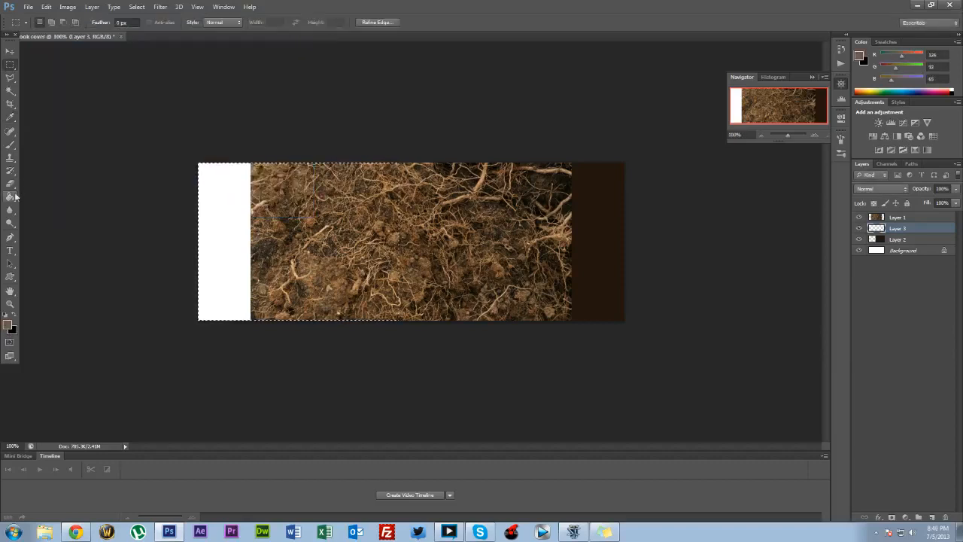
- Fill the left-half selection on Layer 3 with the sampled lighter brown, and deselect
click(9, 195)
click(60, 205)
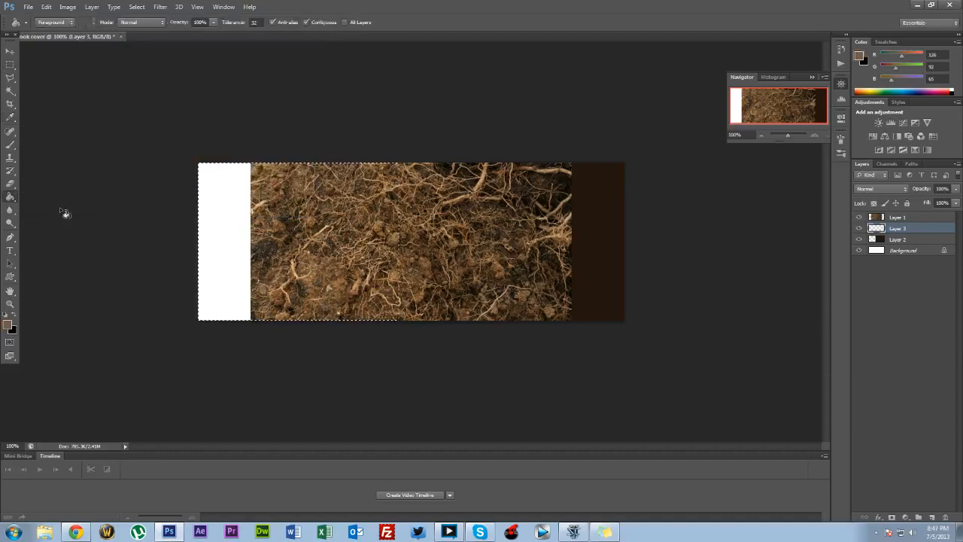
click(236, 238)
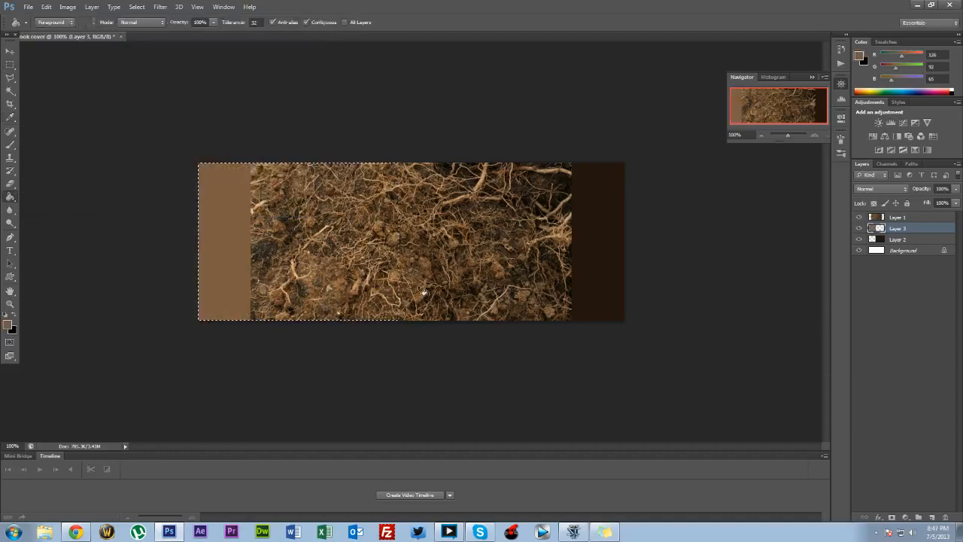
key(ctrl+d)
- Switch to the Elliptical Marquee tool and set its feather to 0 px
click(10, 64)
click(45, 72)
click(6, 66)
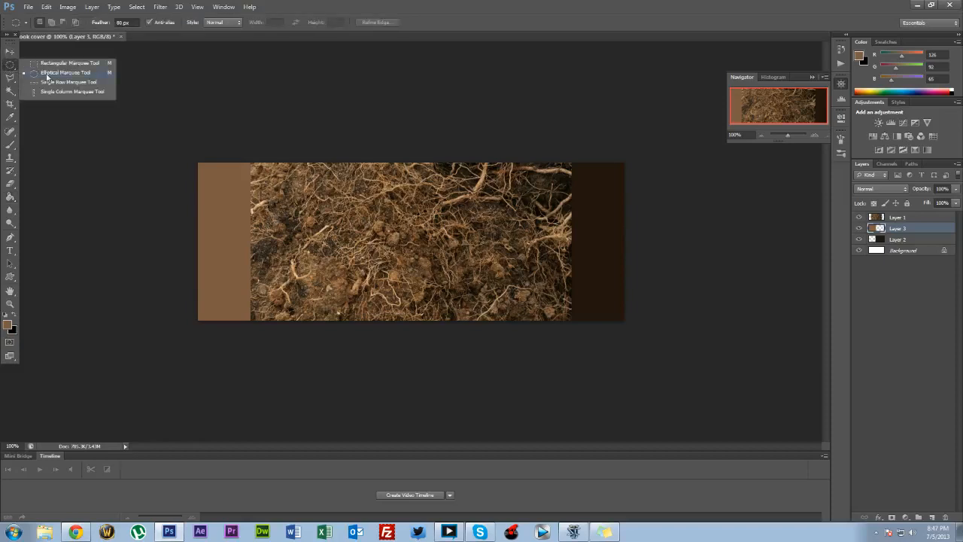
click(46, 75)
click(11, 68)
click(45, 72)
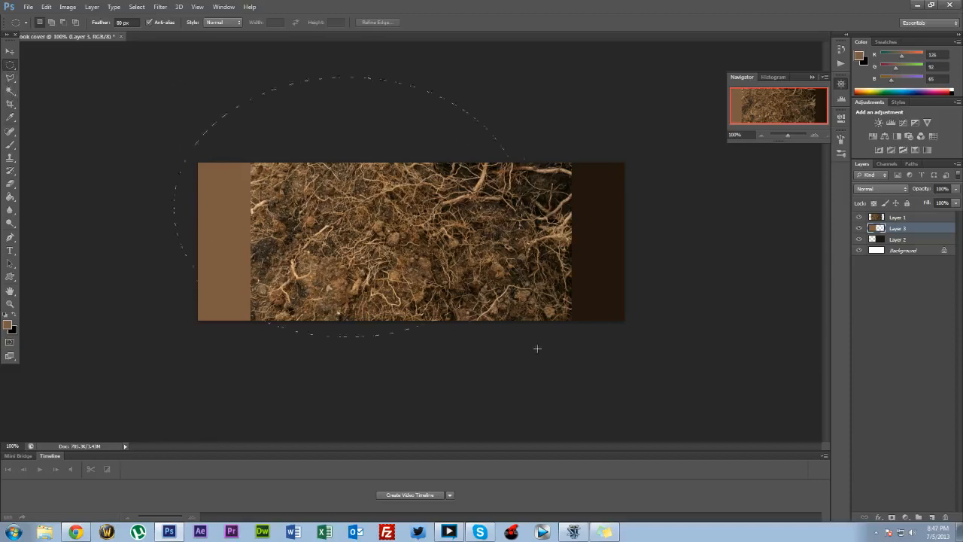
drag(719, 506, 774, 503)
click(776, 334)
drag(123, 22, 47, 15)
text(0)
key(Return)
- Try deleting a hard-edged elliptical area from the left edge of the dirt texture on Layer 1, and undo it
drag(380, 360, 380, 361)
drag(321, 249, 261, 255)
click(918, 217)
key(Delete)
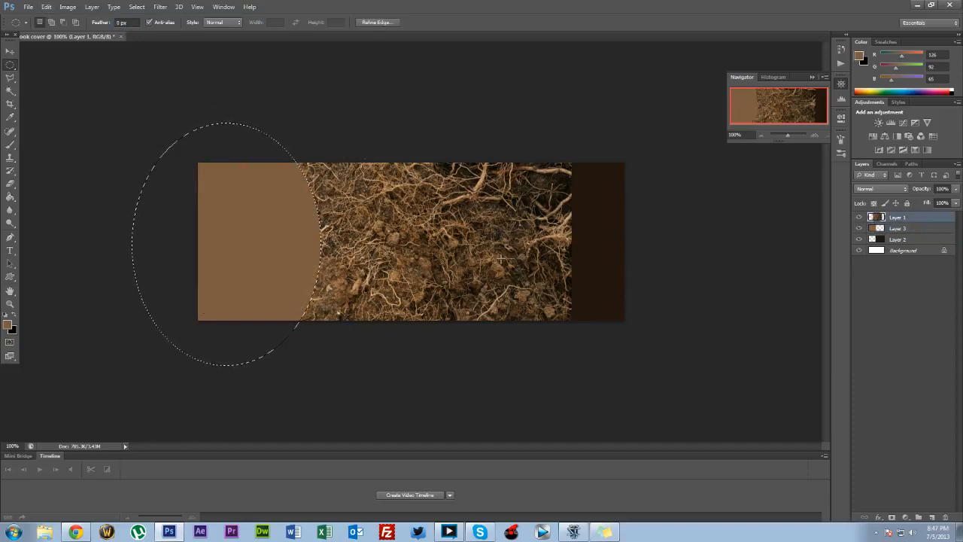
key(ctrl+d)
key(ctrl+alt+z)
key(ctrl+alt+z)
key(ctrl+alt+z)
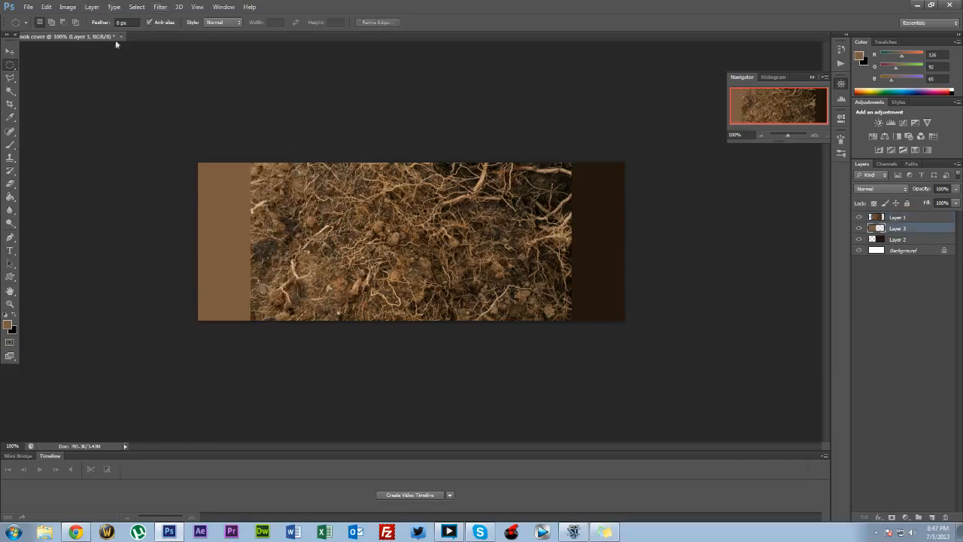
- Set the marquee feather to 40 px and place a large elliptical selection over the dirt texture's left edge
click(118, 21)
text(40)
drag(60, 90, 238, 296)
drag(274, 348, 286, 355)
drag(311, 364, 312, 363)
- Delete the feathered elliptical area from the dirt texture on Layer 1, and deselect
key(Delete)
key(ctrl+z)
click(917, 218)
key(Delete)
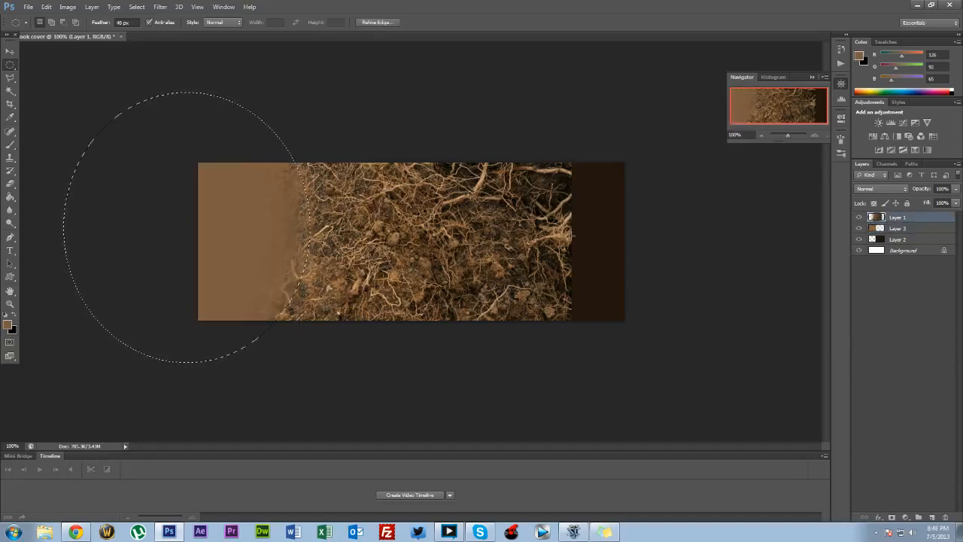
key(ctrl+shift+s)
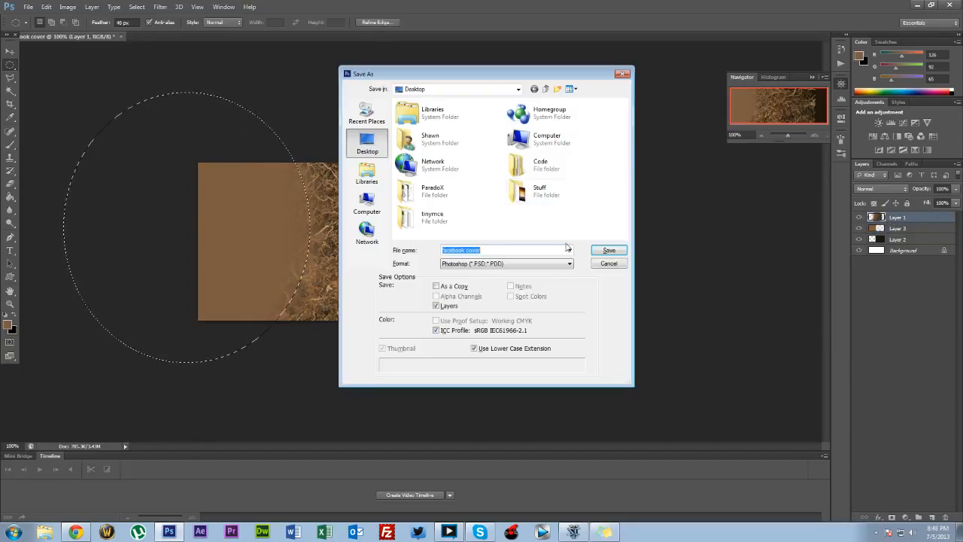
click(609, 263)
key(ctrl+d)
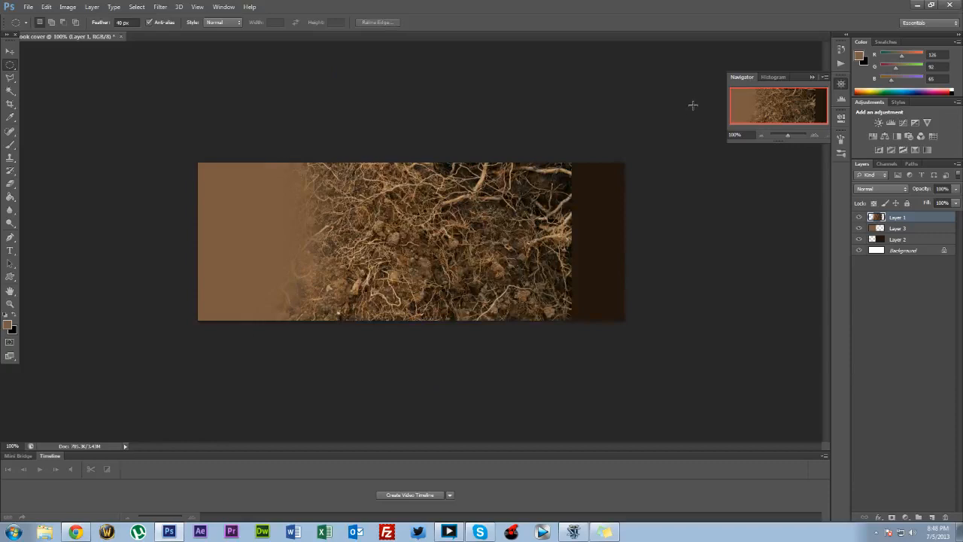
- Fade the dirt texture's right edge on Layer 1 by deleting a feathered elliptical area, and nudge the texture slightly left
drag(582, 266, 479, 384)
mouse_move(538, 258)
mouse_down()
mouse_move(604, 251)
mouse_move(589, 249)
mouse_up()
key(Delete)
key(ctrl+z)
drag(590, 239, 637, 232)
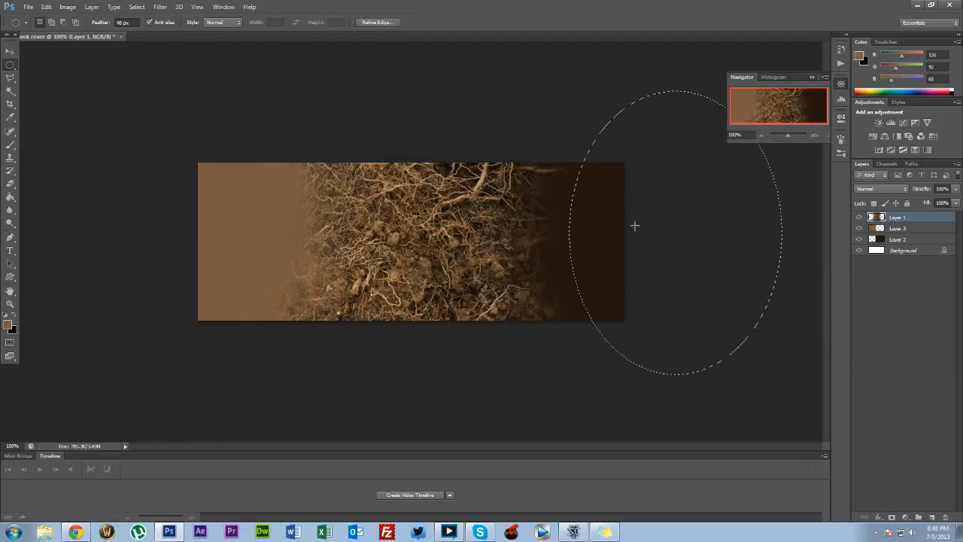
key(ctrl+d)
click(10, 51)
drag(417, 240, 404, 237)
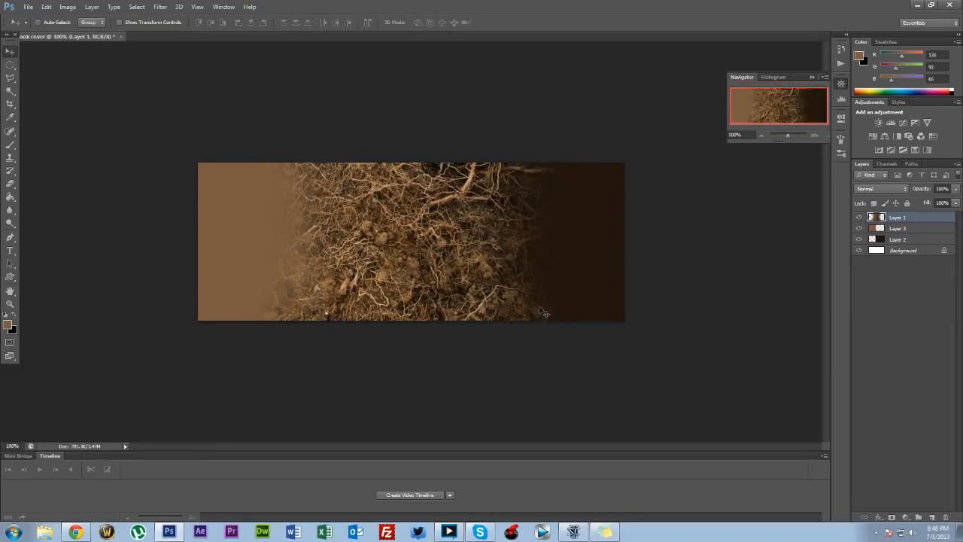
- Add two temporary empty layers above Layer 1, swap the foreground and background colors, and delete both layers
click(931, 517)
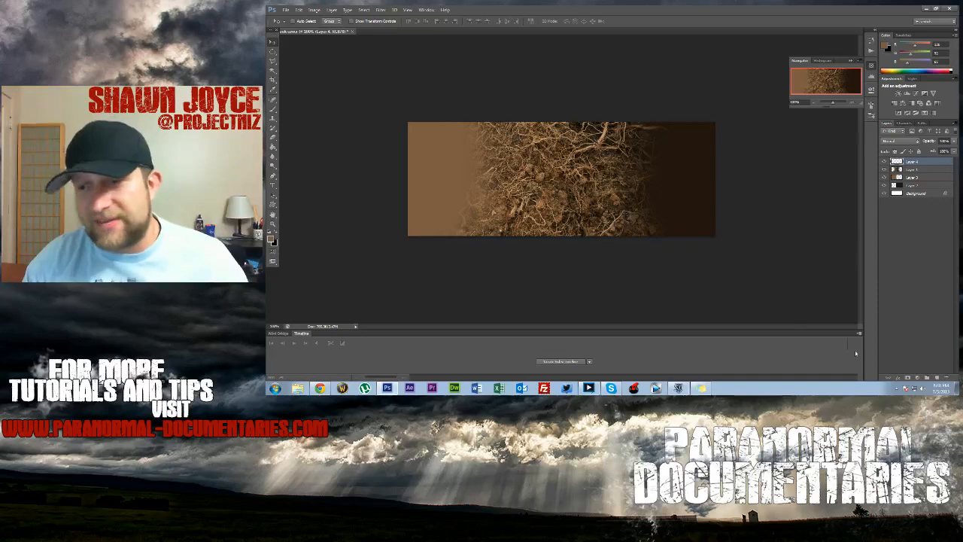
click(937, 378)
click(276, 235)
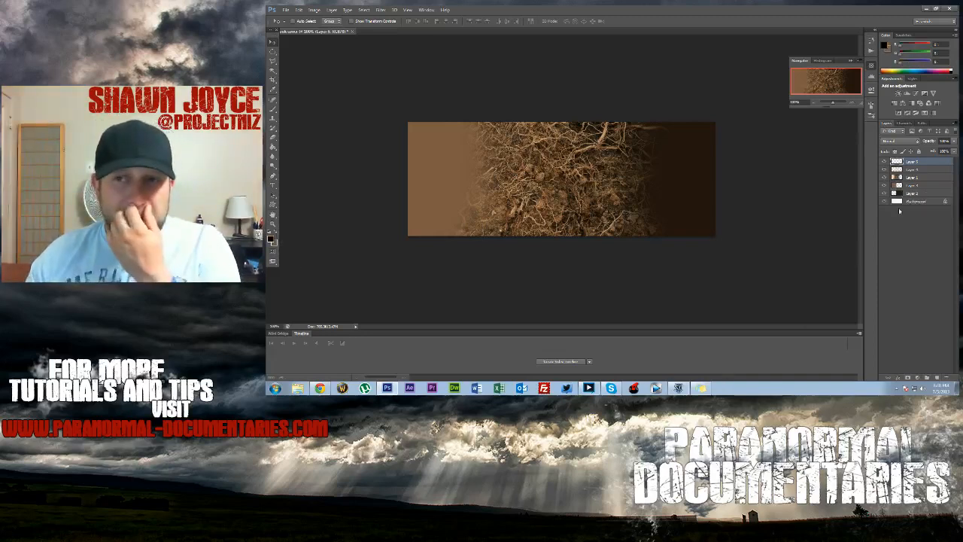
click(926, 169)
click(947, 378)
click(919, 162)
click(947, 378)
- Add a new layer at the top of the stack and fill it with solid black using the Paint Bucket
click(936, 377)
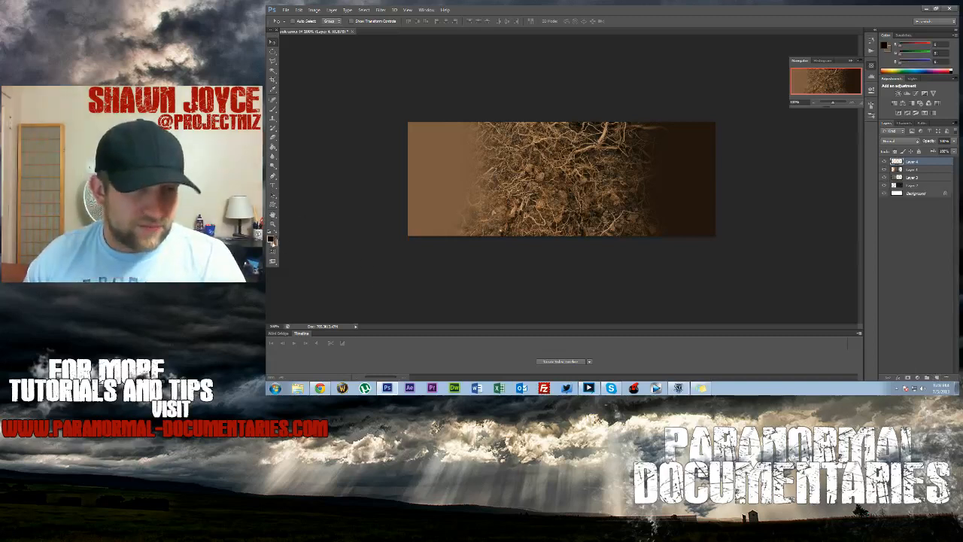
click(271, 237)
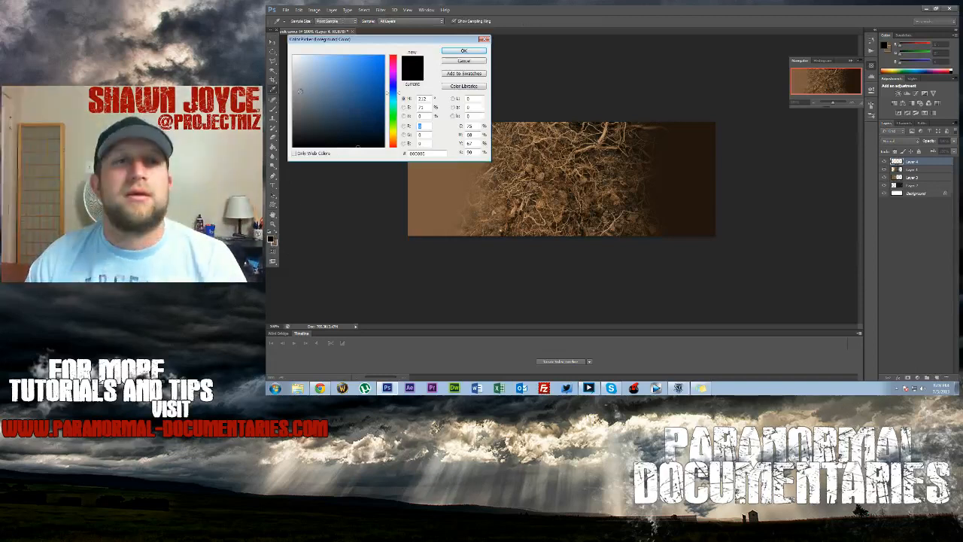
click(463, 51)
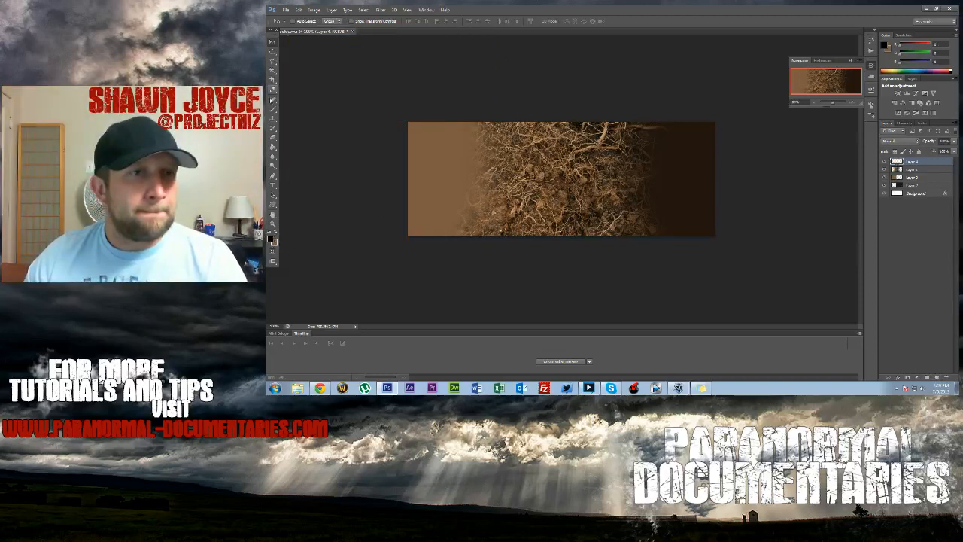
click(273, 149)
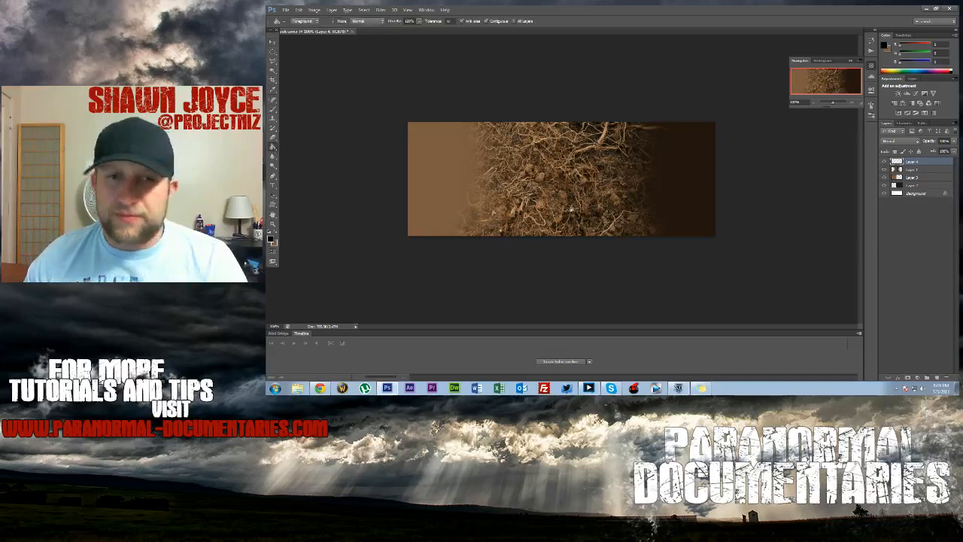
click(561, 194)
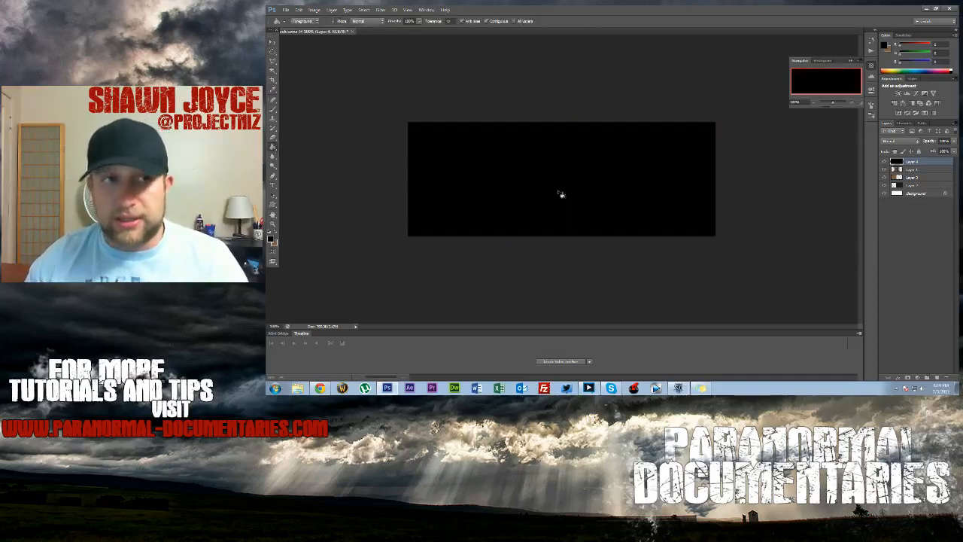
- Delete a large feathered ellipse from the center of the black layer to form a vignette, and deselect
click(272, 52)
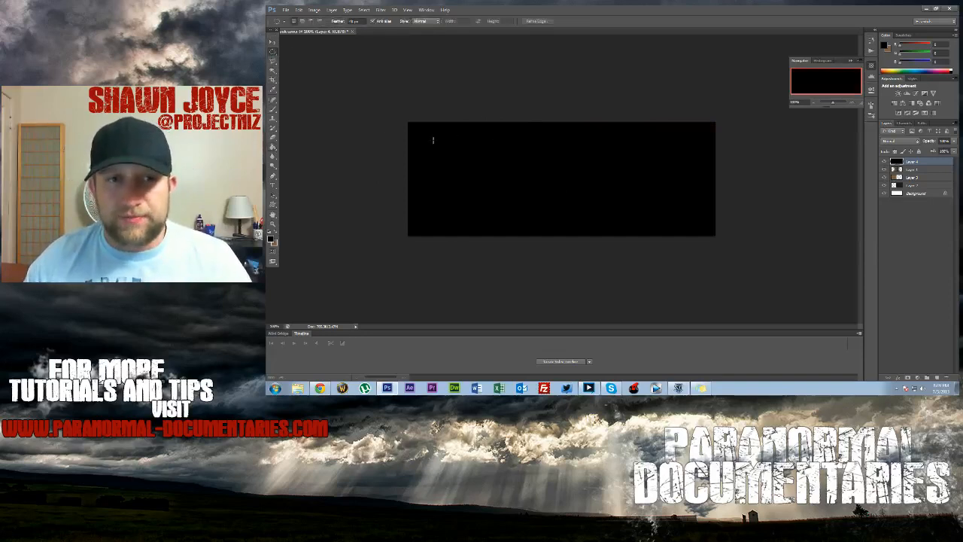
drag(694, 233, 709, 236)
drag(623, 202, 617, 193)
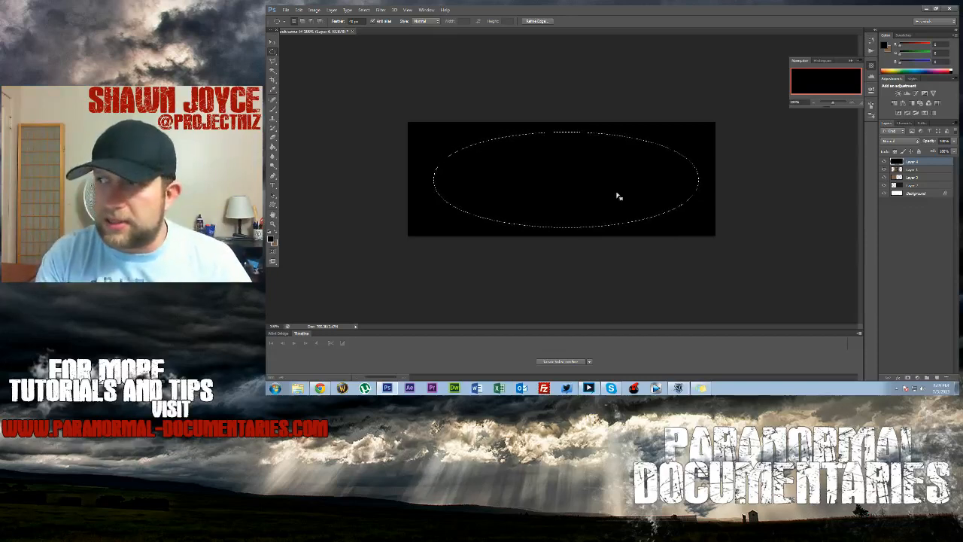
key(Delete)
key(ctrl+d)
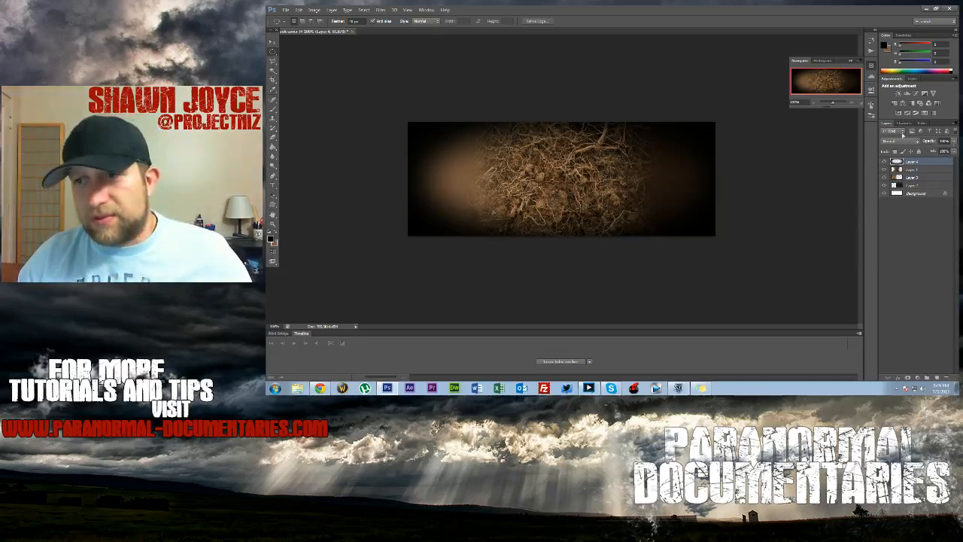
- Lower the opacity of the black vignette on Layer 4 to a little over half
click(955, 143)
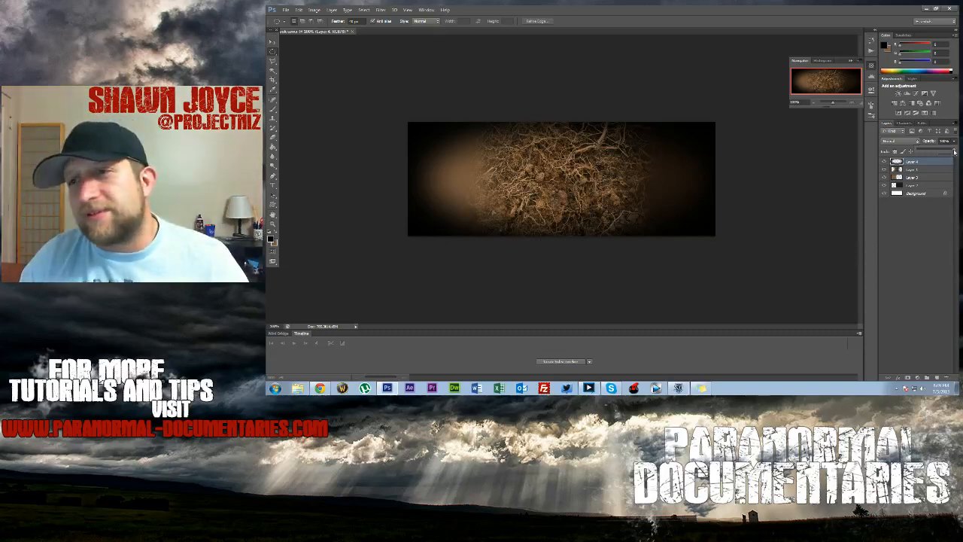
drag(949, 152, 924, 154)
click(954, 142)
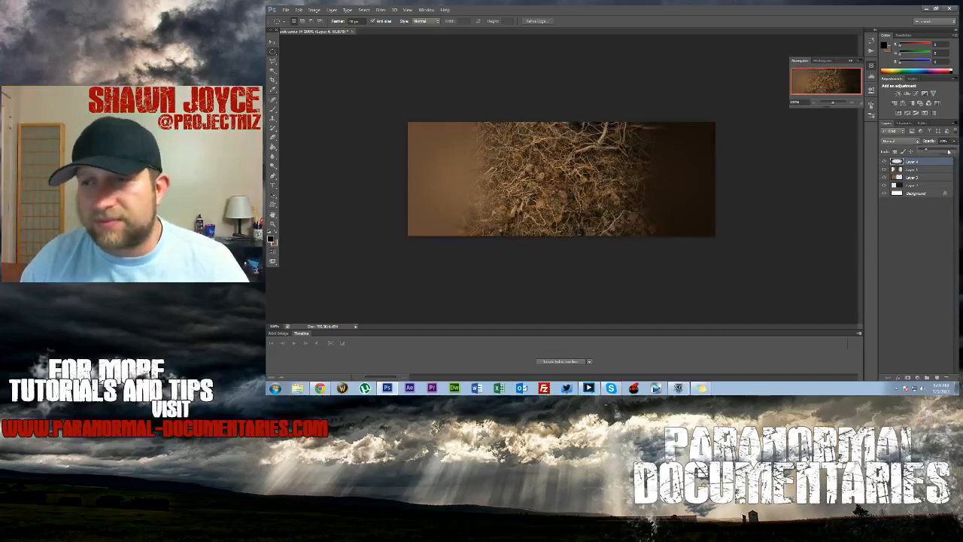
click(945, 151)
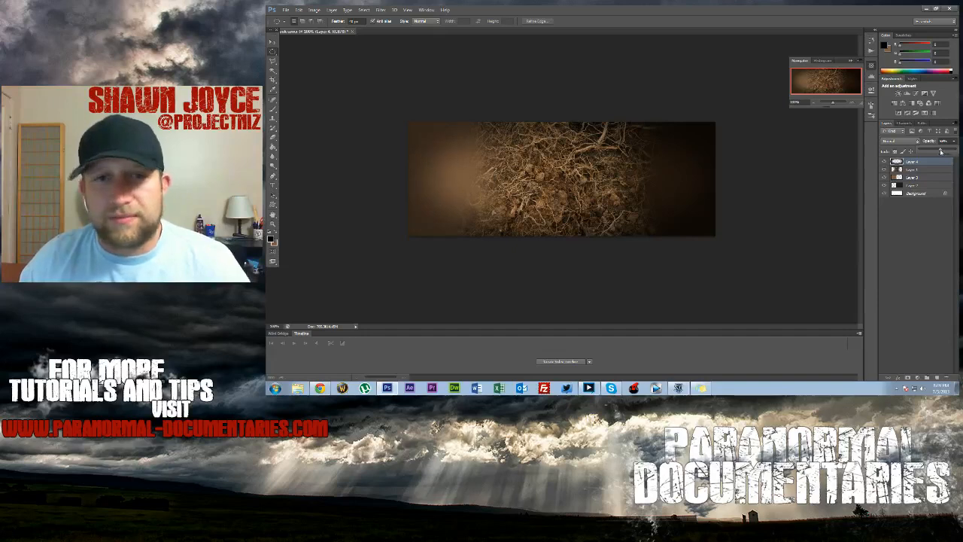
click(737, 11)
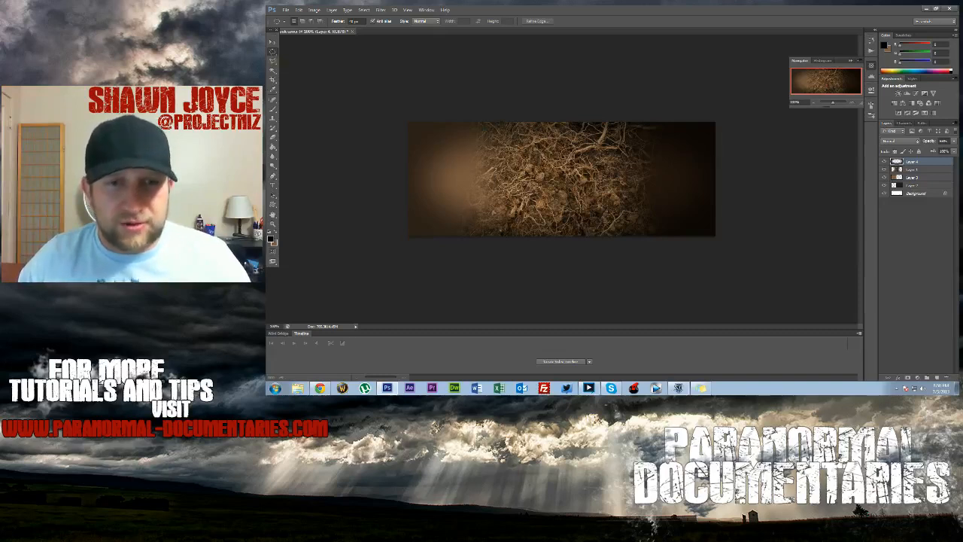
- Copy a feathered ellipse of dirt from Layer 1 and place pasted copies over the banner's faded left side, beneath Layer 1
drag(502, 124, 613, 224)
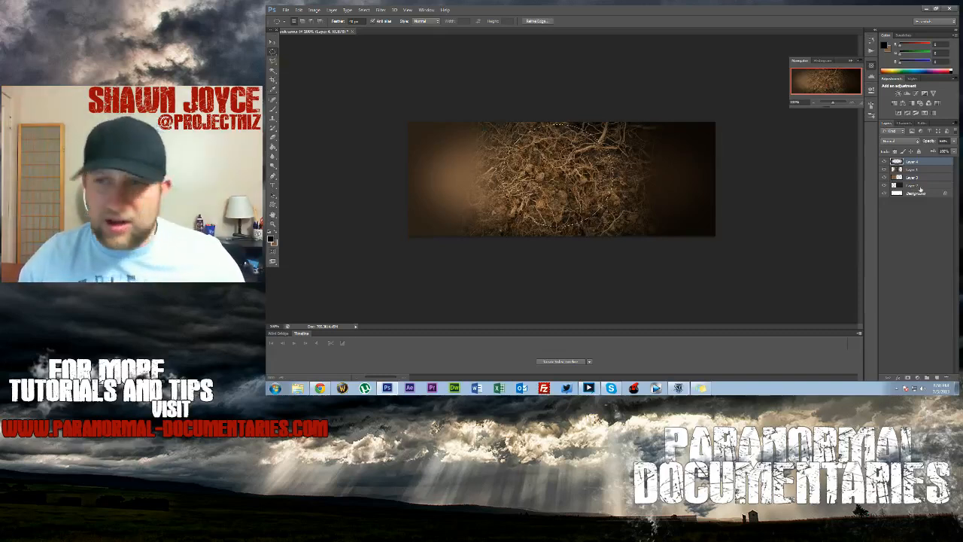
click(922, 169)
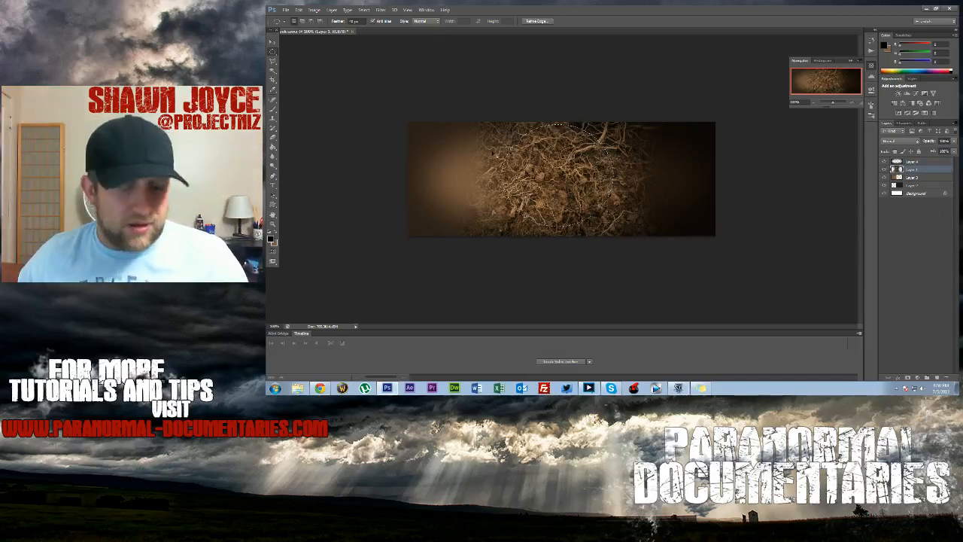
key(ctrl+v)
click(272, 42)
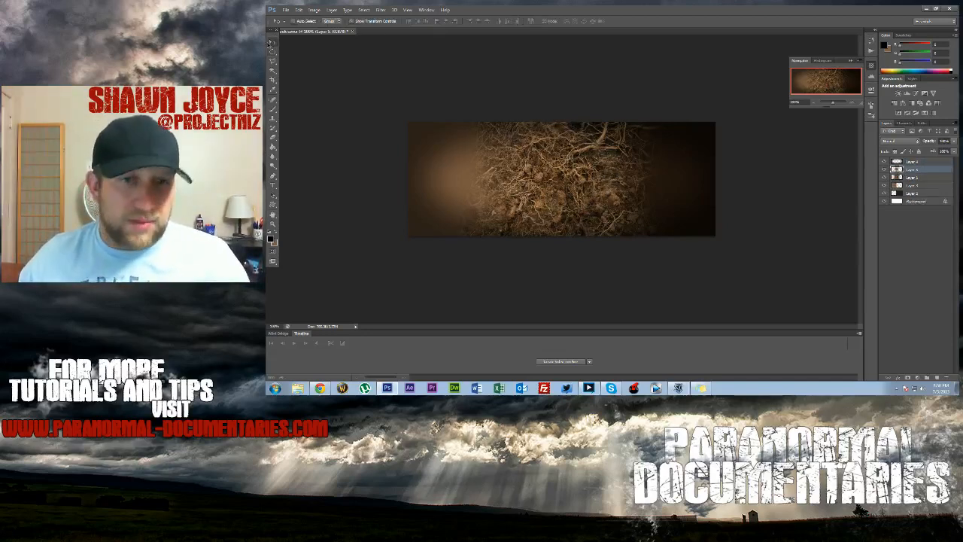
drag(570, 178, 440, 167)
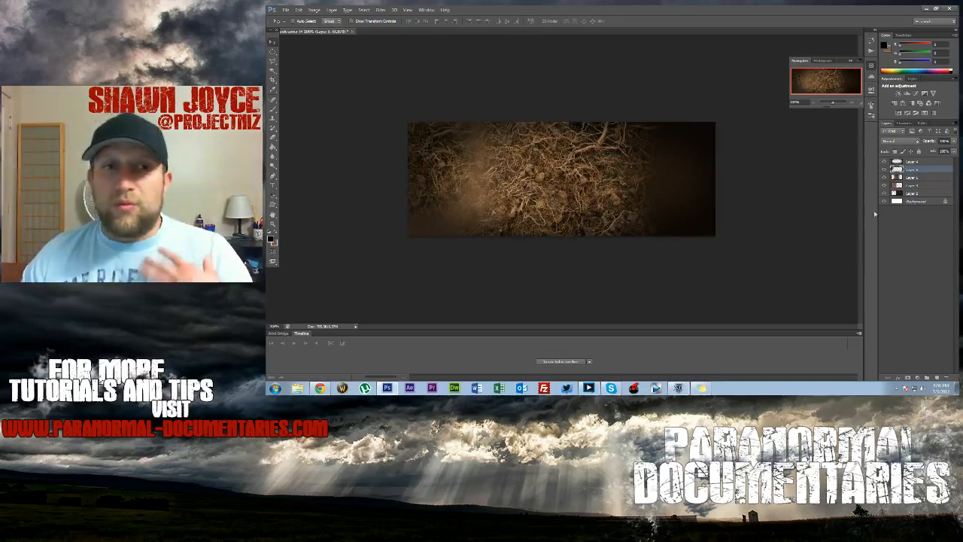
drag(922, 172, 919, 181)
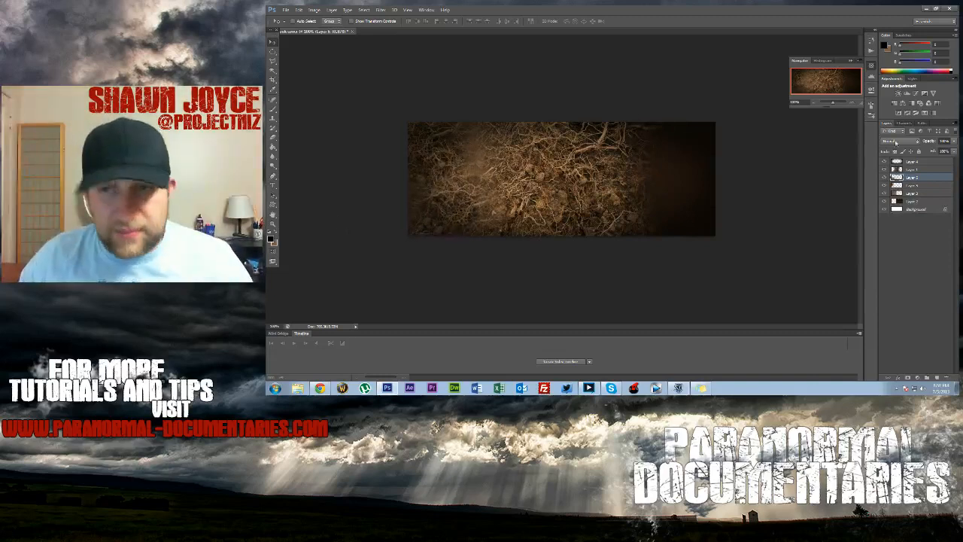
click(852, 102)
click(851, 103)
drag(821, 81, 797, 73)
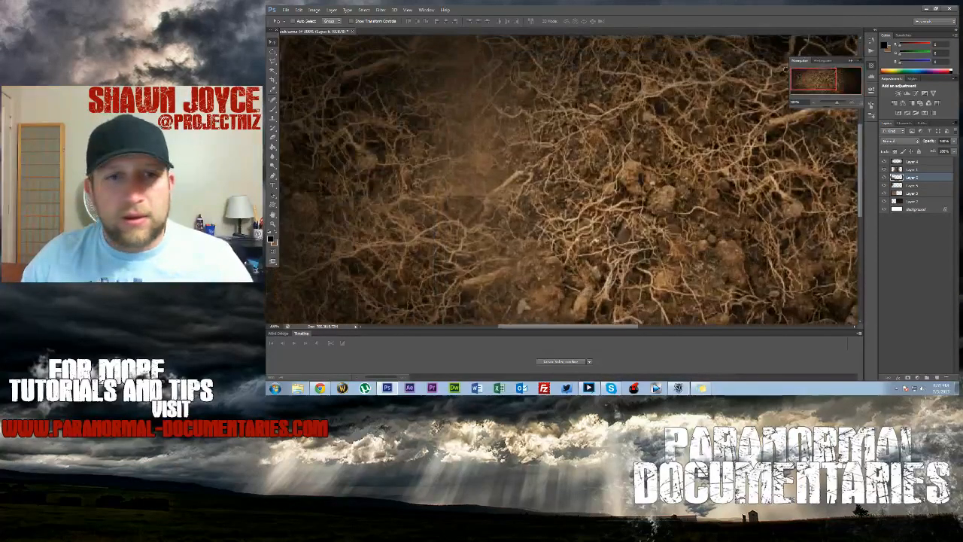
click(814, 102)
click(814, 102)
click(273, 54)
drag(562, 87, 436, 148)
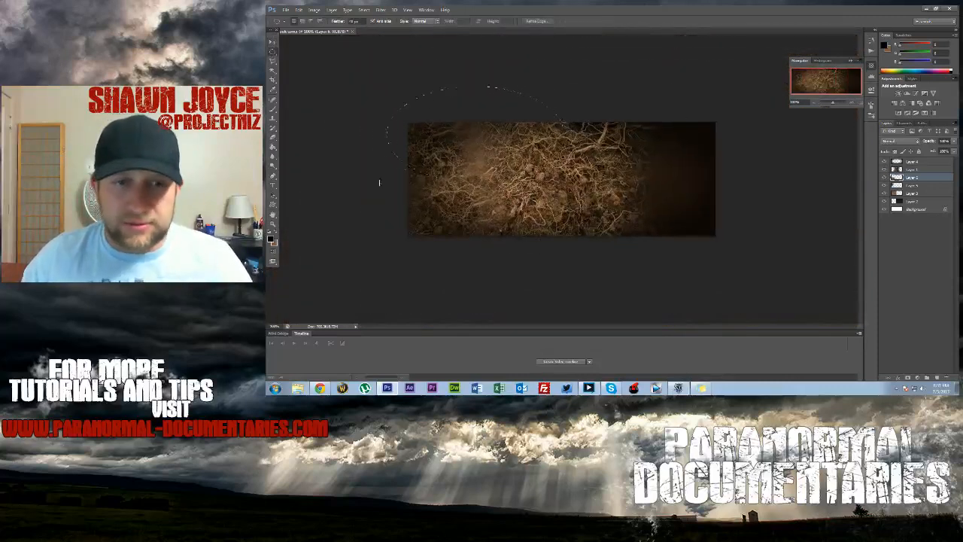
drag(363, 183, 366, 185)
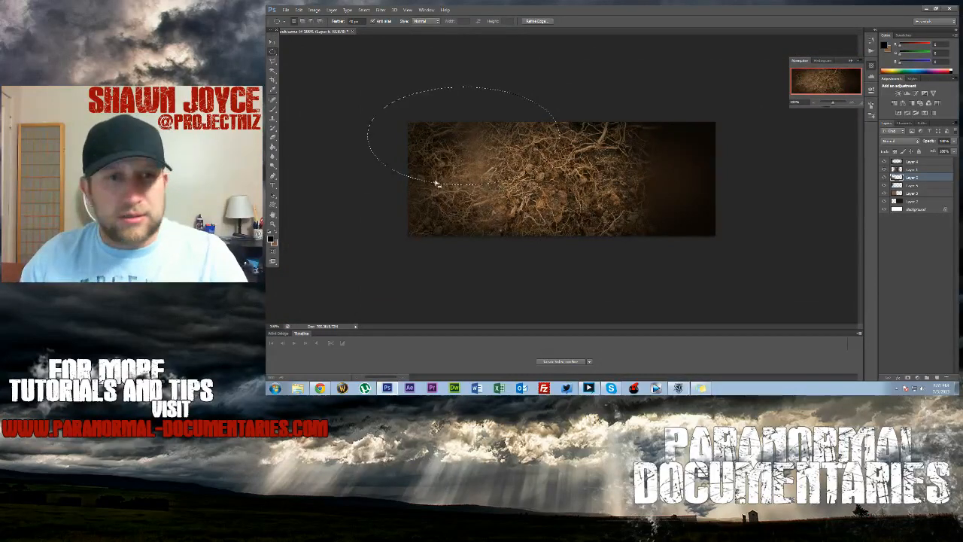
drag(481, 160, 423, 161)
click(543, 148)
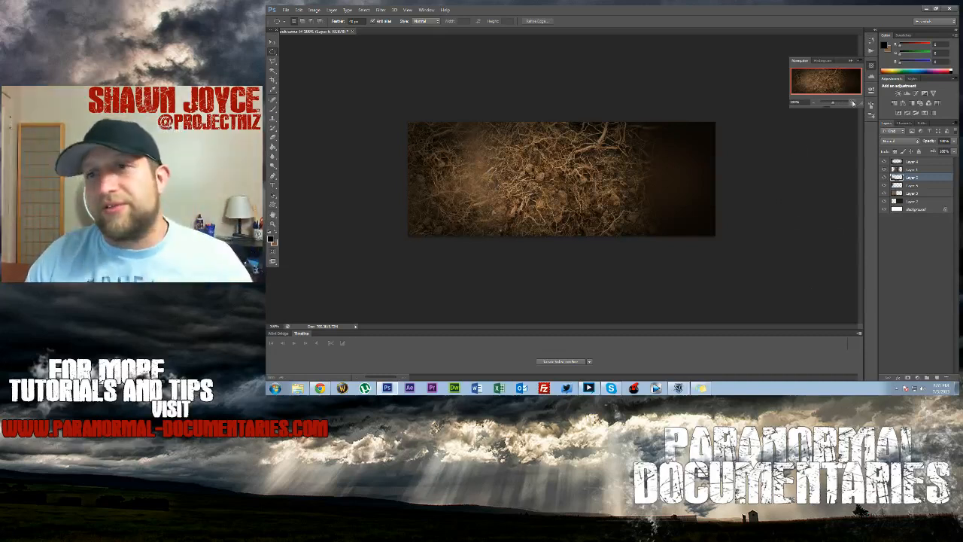
- Paste another dirt patch beneath Layer 1 and position it over the banner's dark right side
click(852, 103)
drag(823, 80, 852, 61)
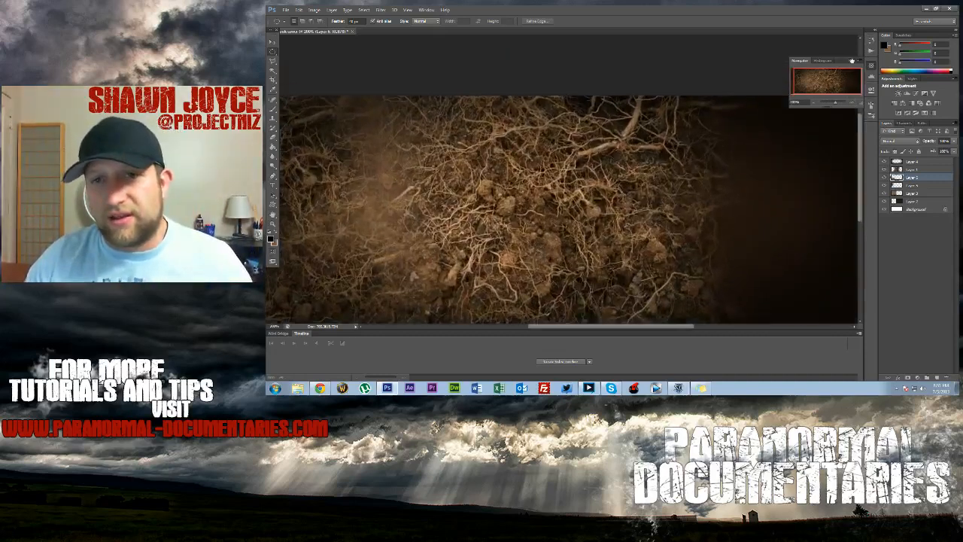
click(816, 103)
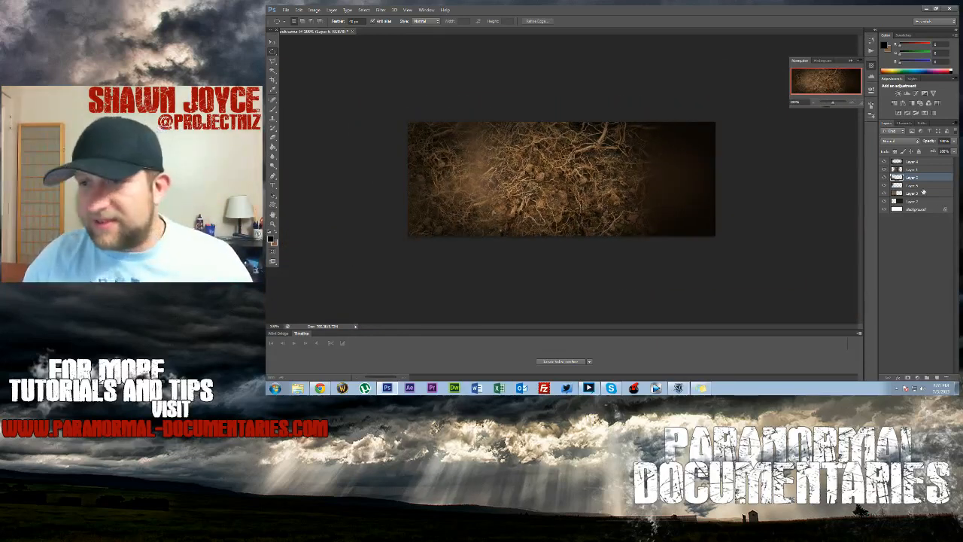
key(ctrl+v)
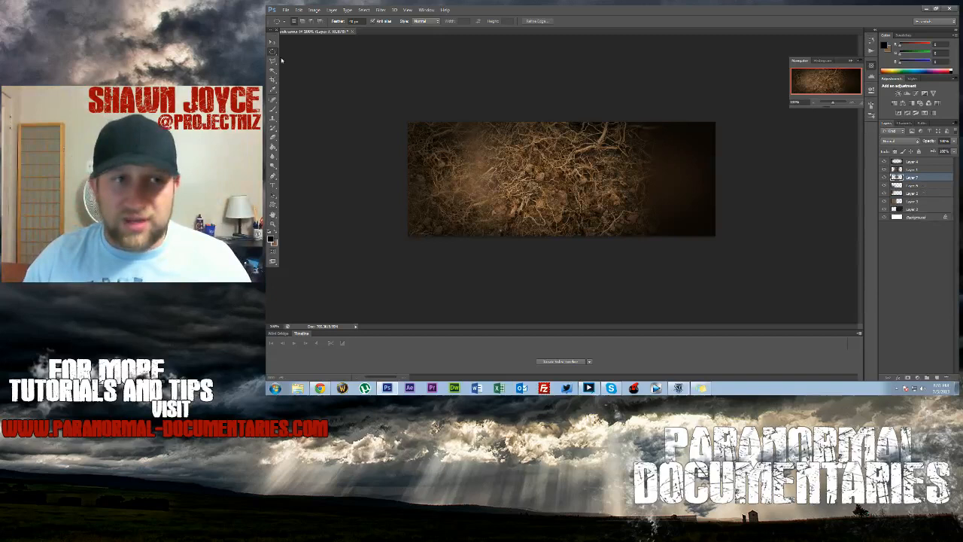
click(272, 41)
drag(478, 181, 571, 155)
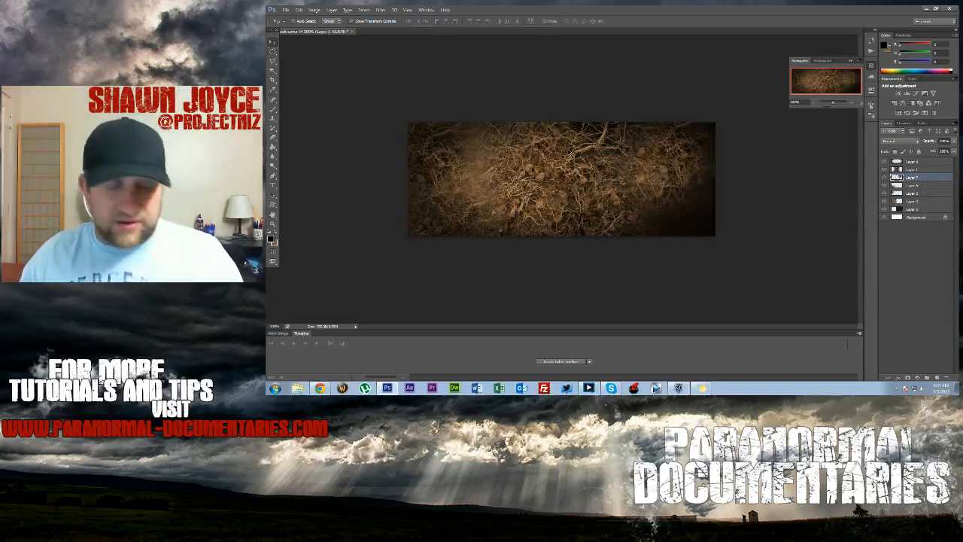
mouse_move(665, 170)
mouse_down()
mouse_move(680, 178)
mouse_move(698, 155)
mouse_move(684, 173)
mouse_move(656, 171)
mouse_up()
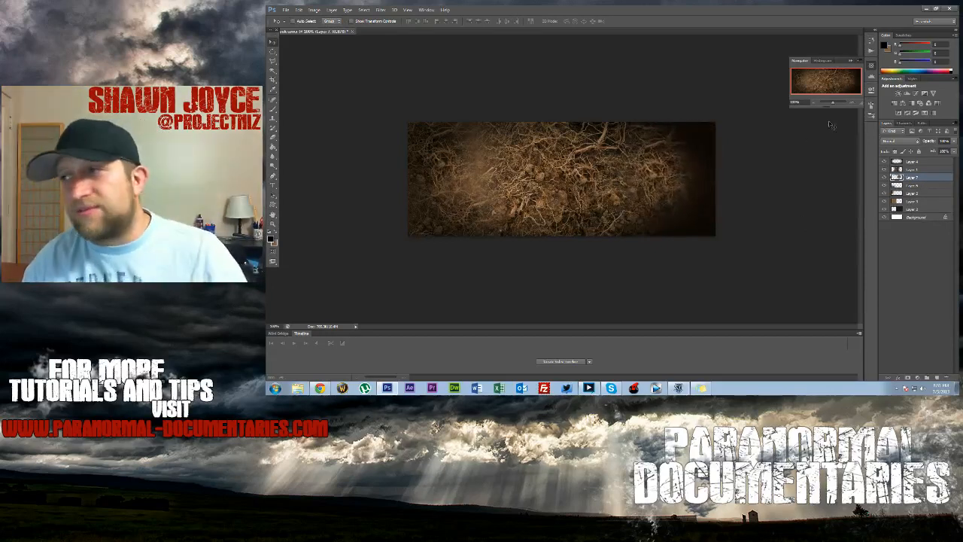
- Try to rotate the dirt patch on Layer 7 with Free Transform
click(853, 103)
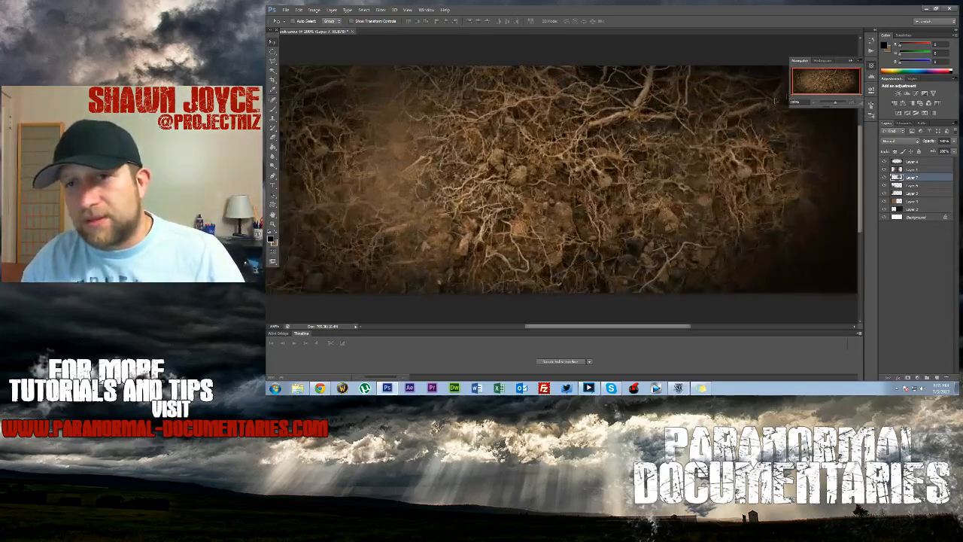
drag(806, 90, 832, 77)
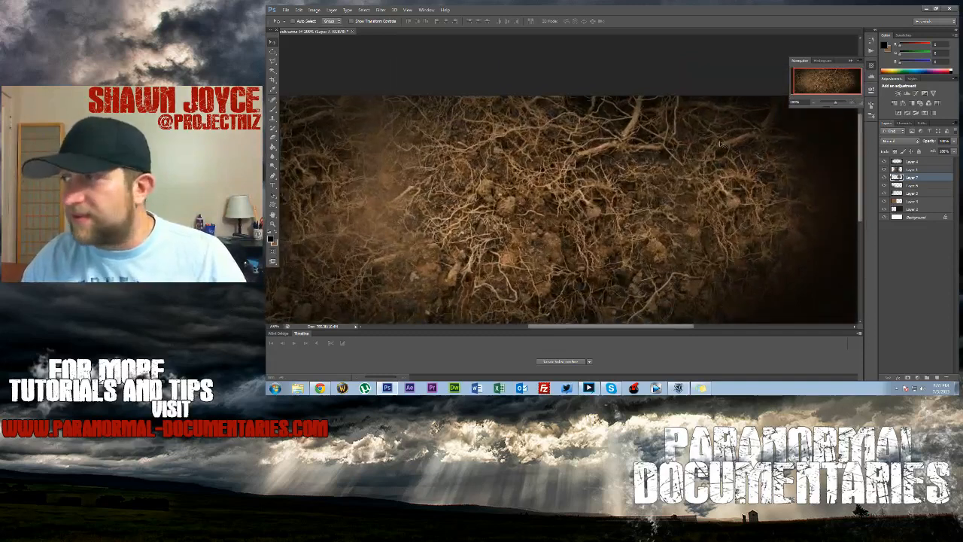
click(816, 102)
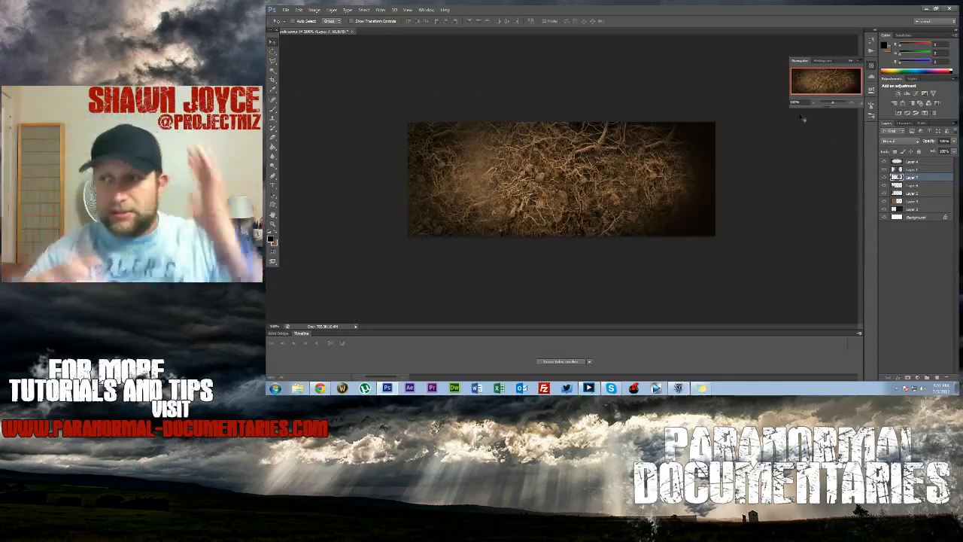
key(ctrl+t)
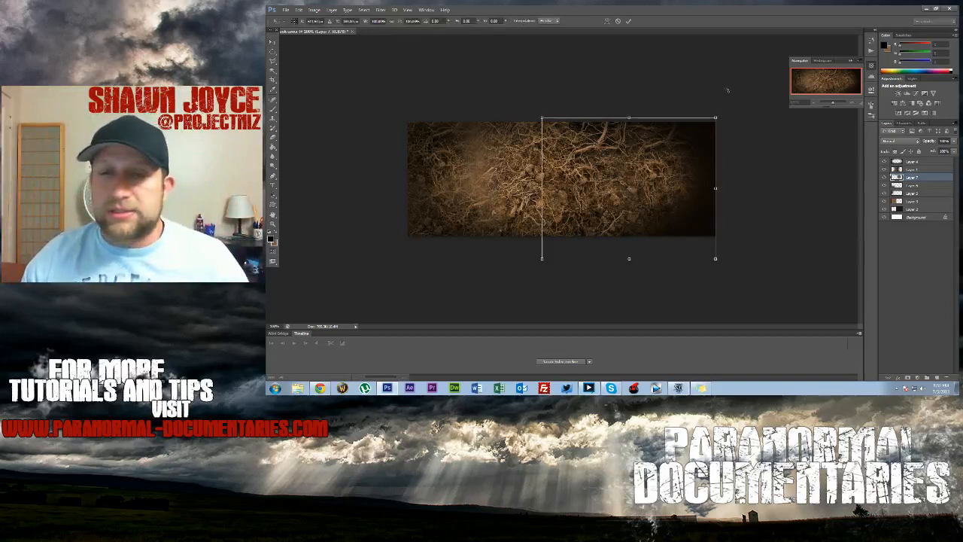
click(299, 10)
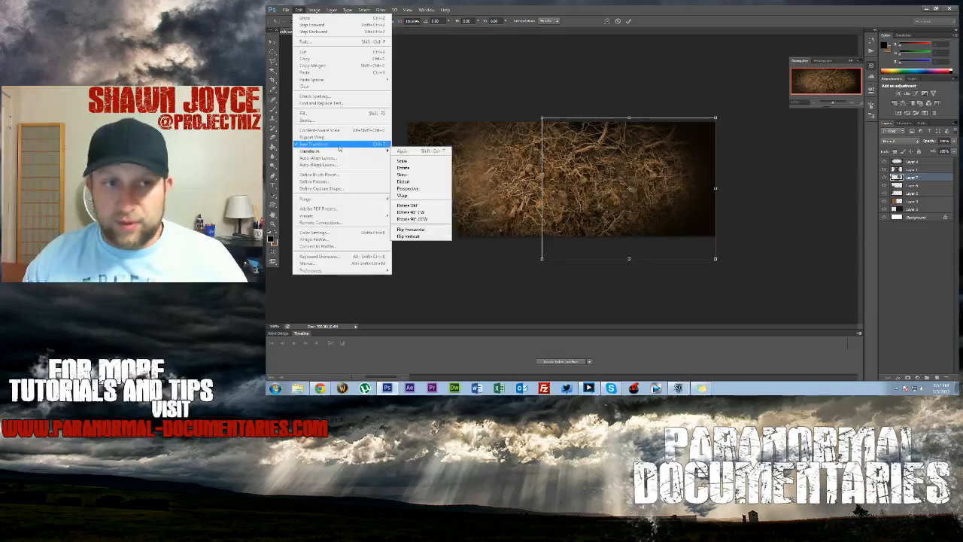
click(700, 13)
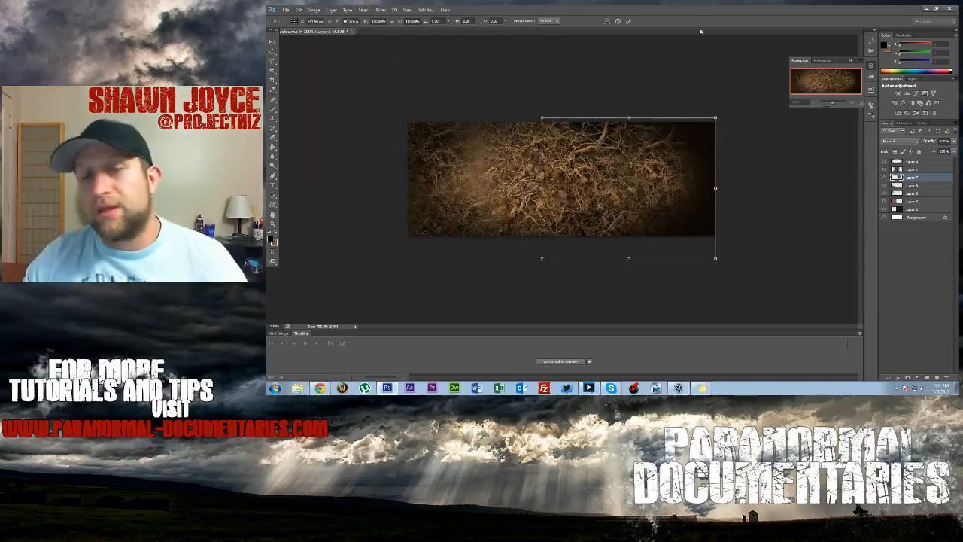
drag(721, 93, 649, 316)
key(Escape)
- Shift the Layer 7 dirt patch farther toward the banner's right edge, and select Layer 1
drag(622, 202, 661, 193)
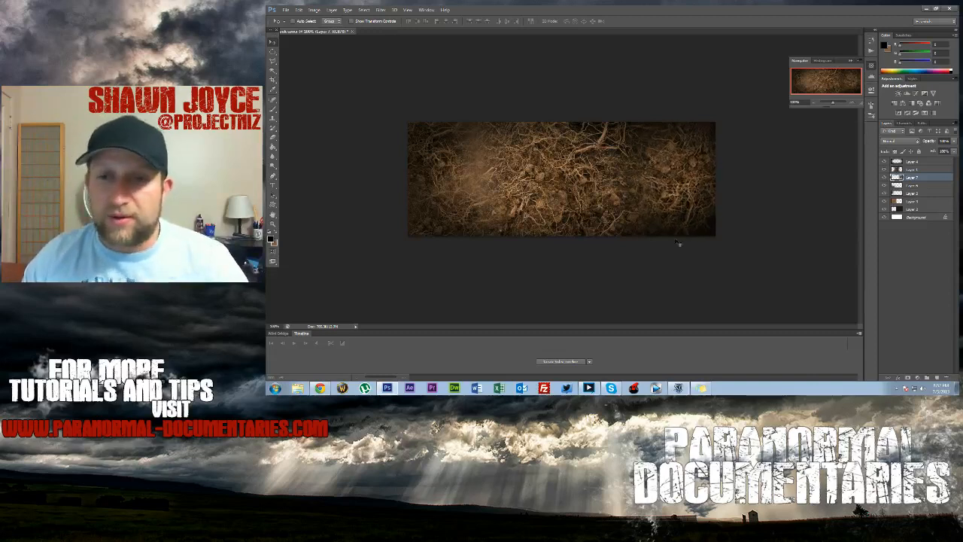
drag(673, 170, 661, 174)
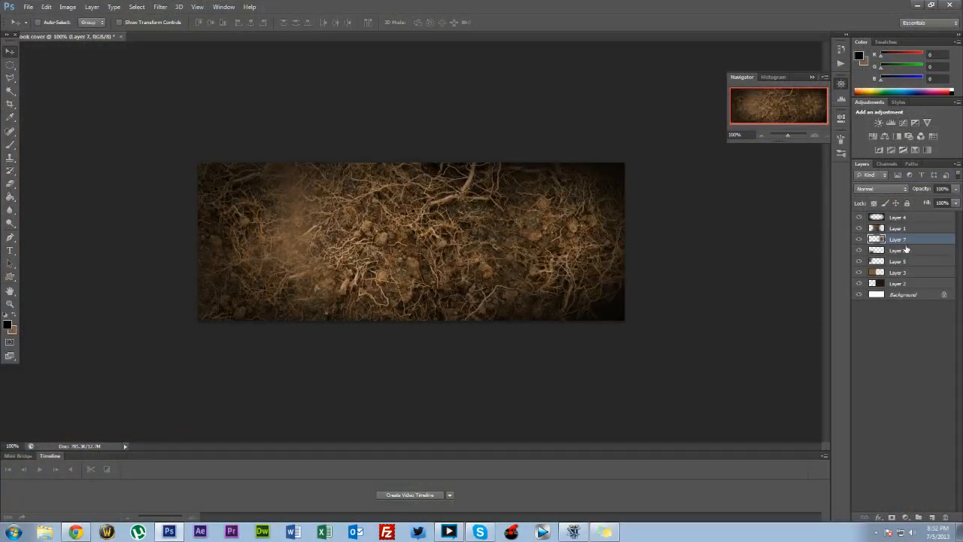
click(879, 229)
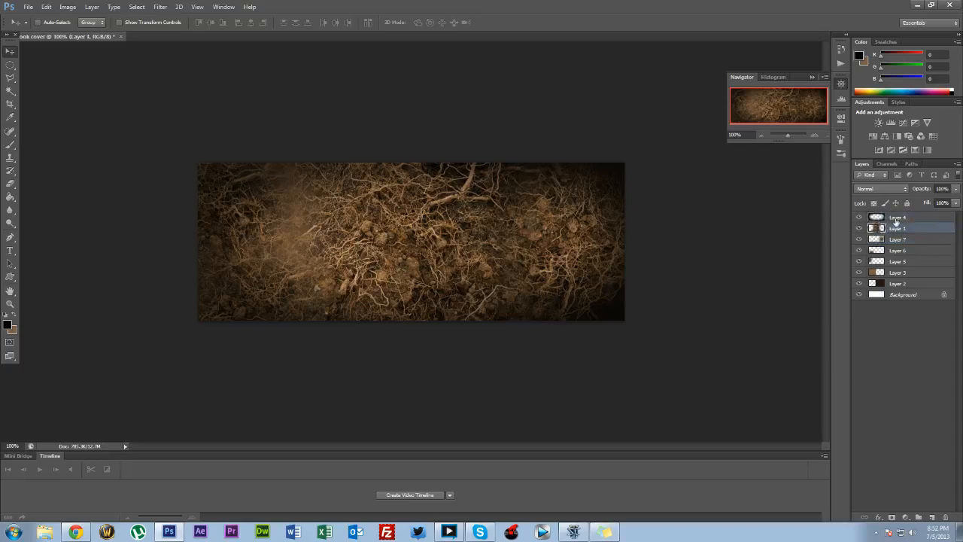
- Add a new layer directly above Layer 7 and fill it with solid black using the Paint Bucket
click(895, 242)
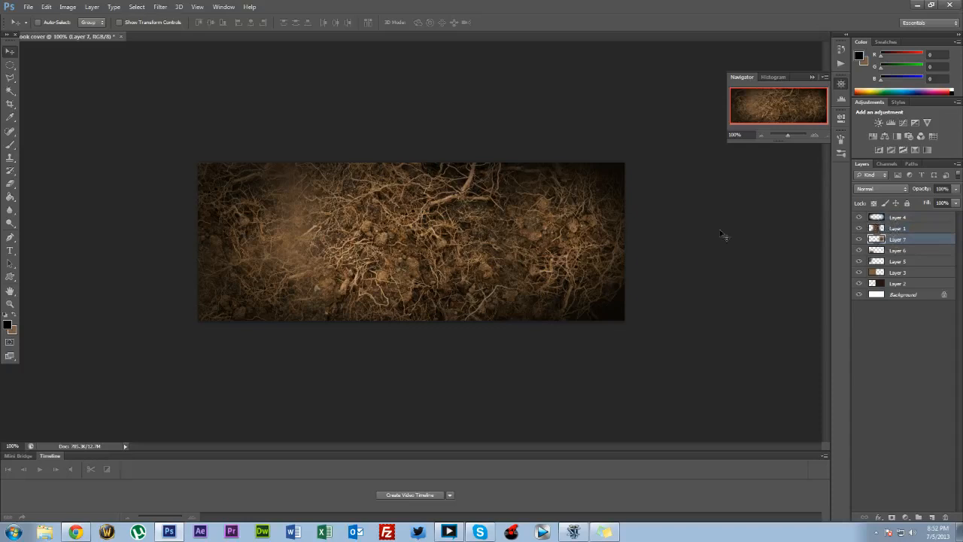
click(932, 518)
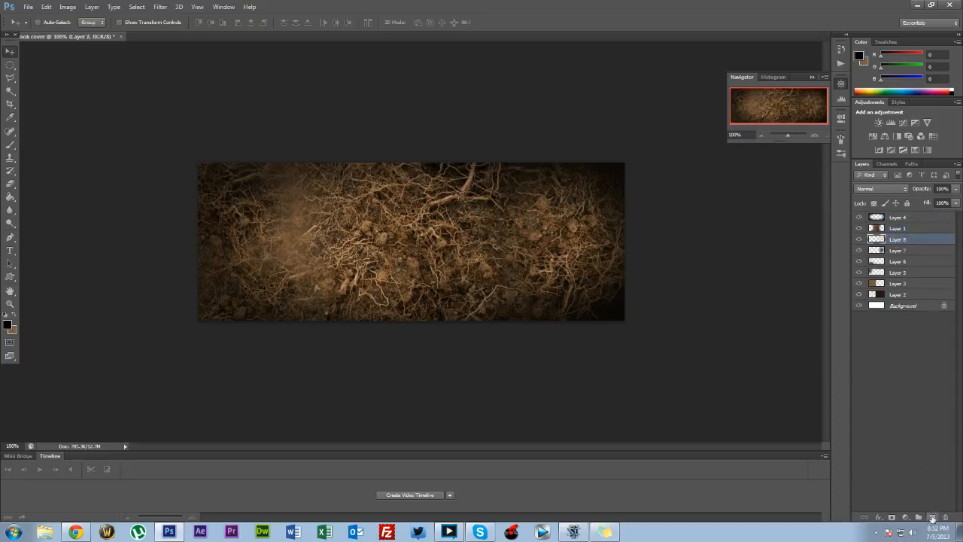
click(10, 196)
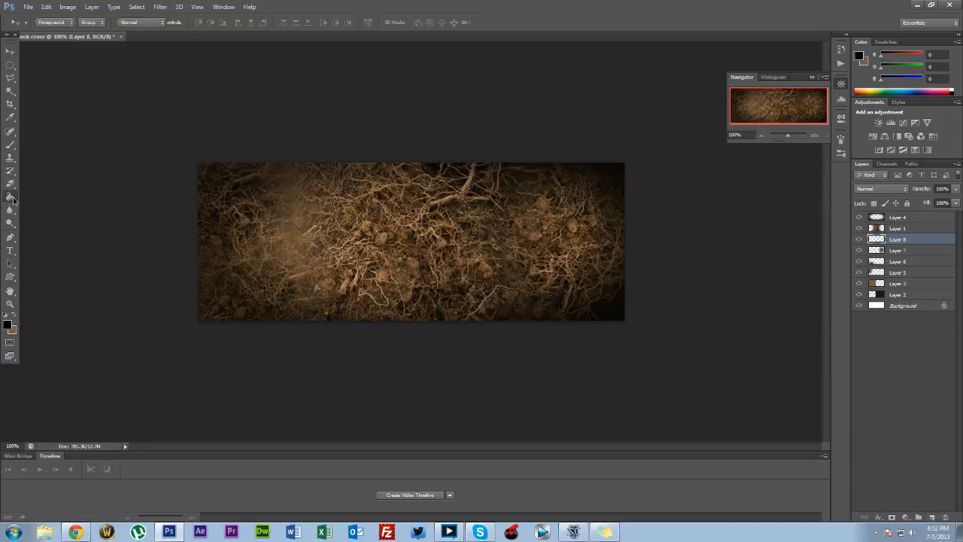
click(355, 212)
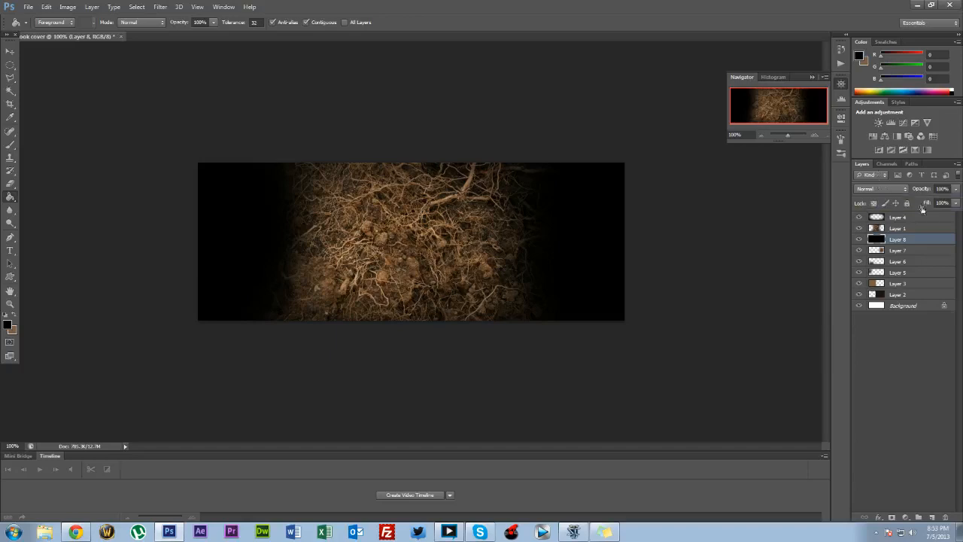
- Try out different blend modes on the black Layer 8, from Darken through Luminosity, and return it to Normal
click(903, 191)
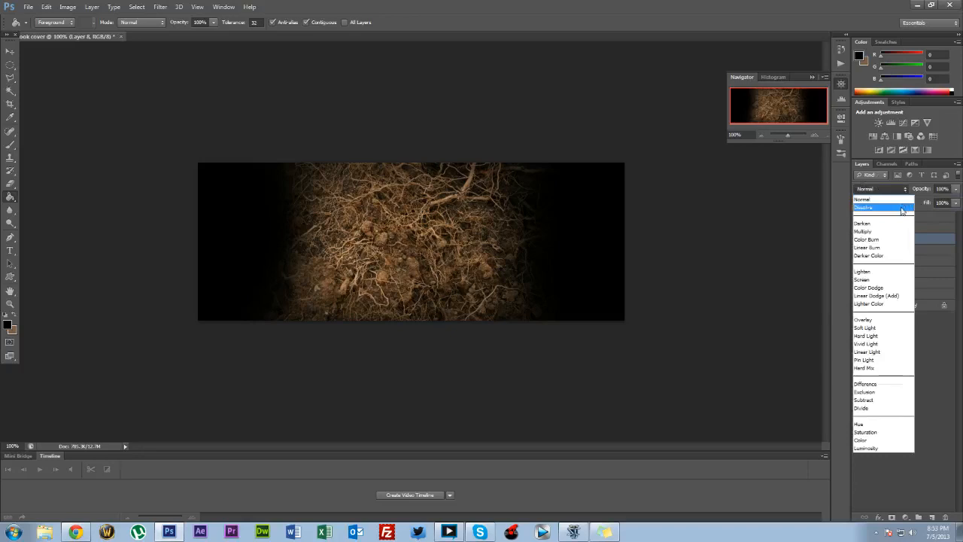
click(902, 208)
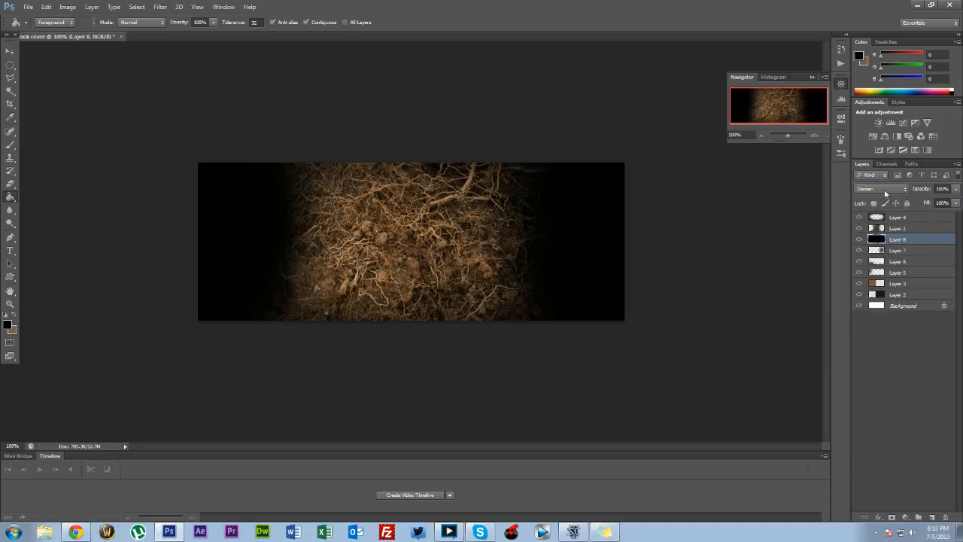
scroll(885, 192, down, 4)
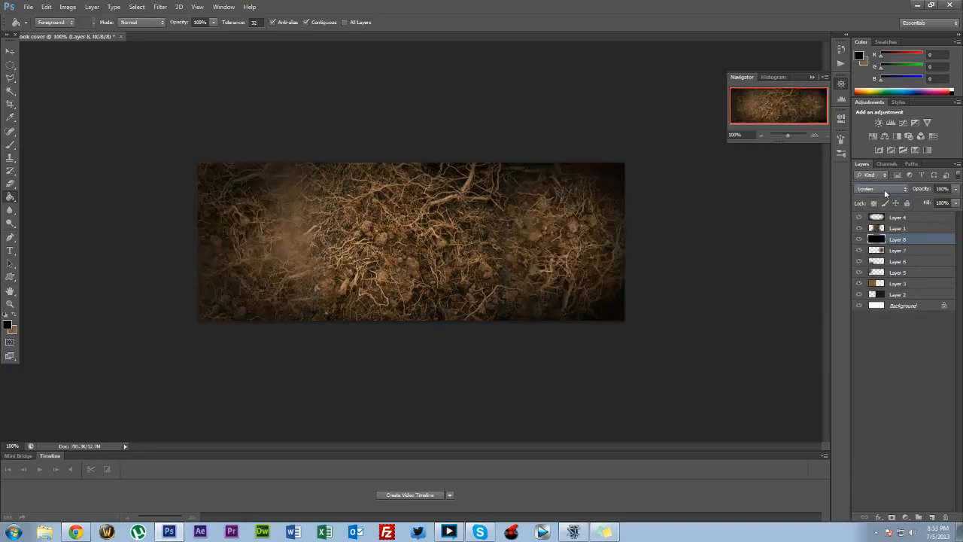
scroll(885, 193, up, 1)
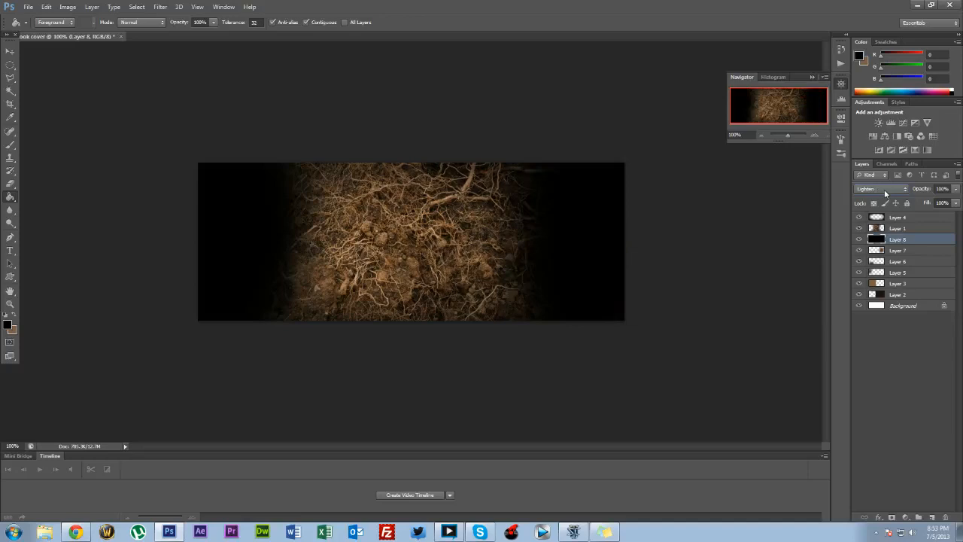
scroll(885, 194, down, 1)
scroll(884, 193, down, 4)
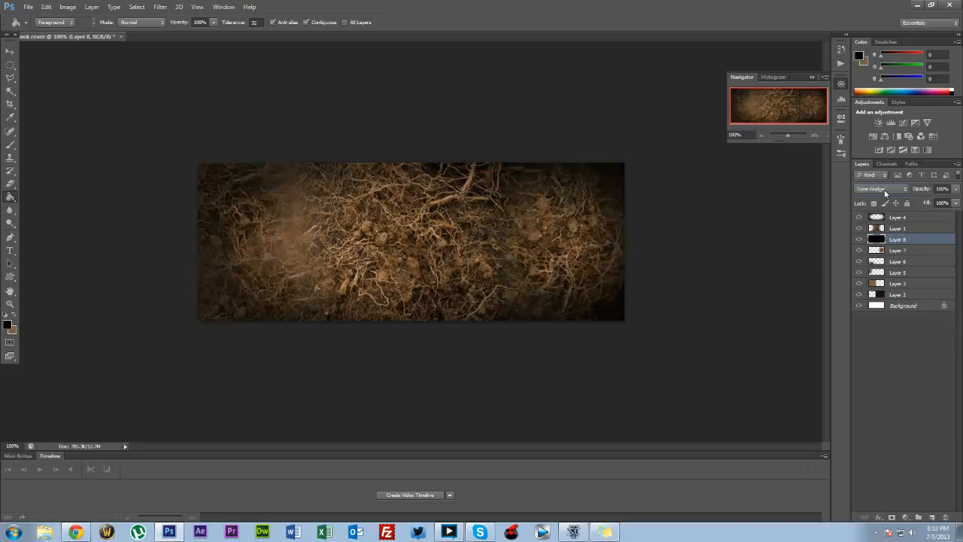
scroll(885, 194, down, 2)
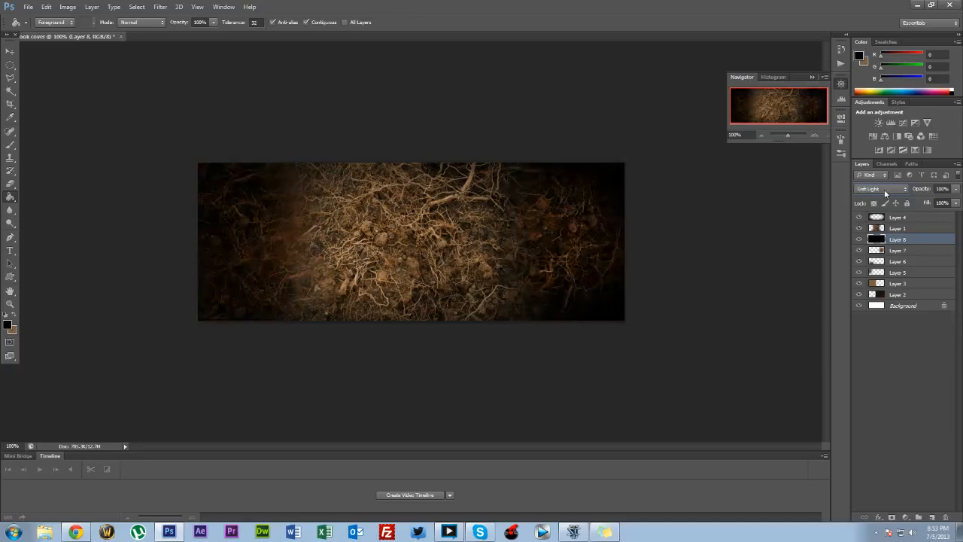
scroll(884, 194, down, 3)
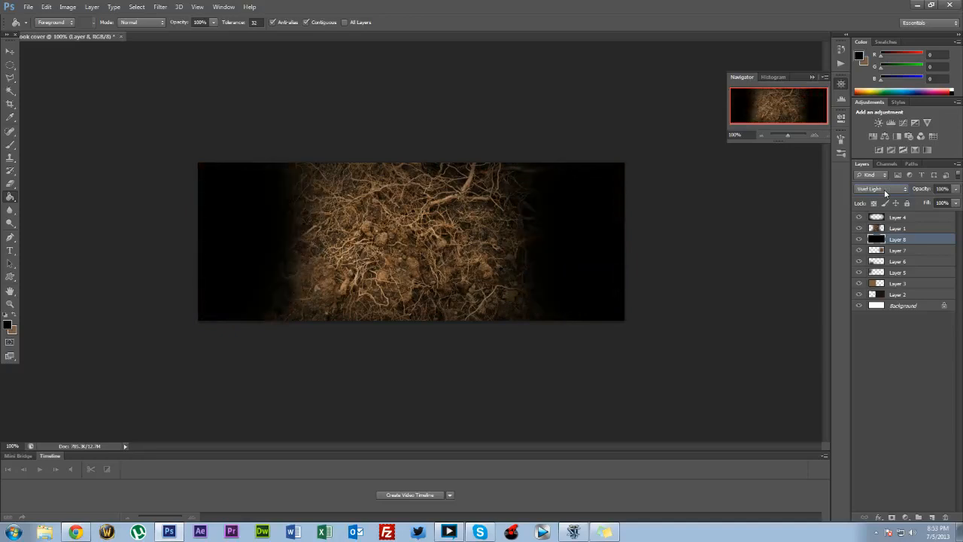
scroll(885, 194, down, 4)
scroll(885, 193, down, 4)
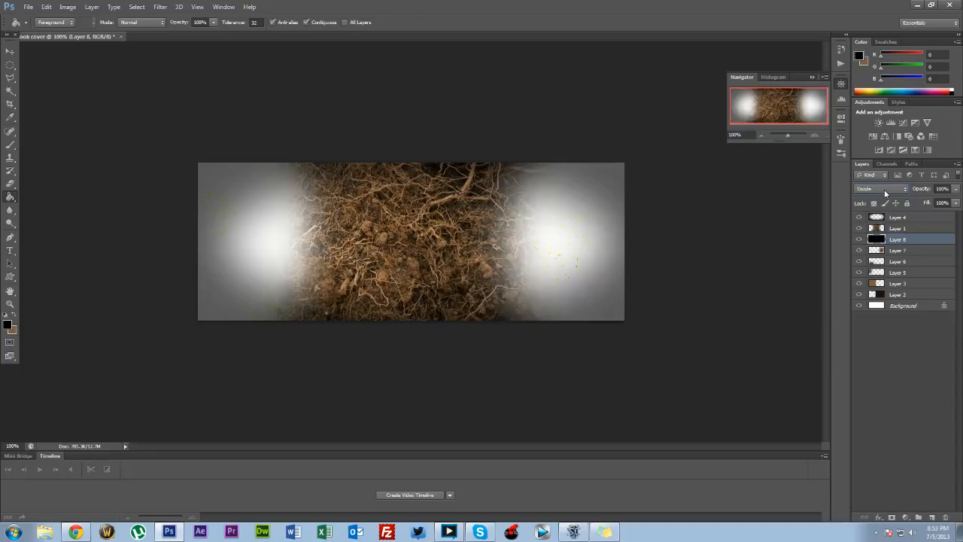
scroll(885, 193, down, 1)
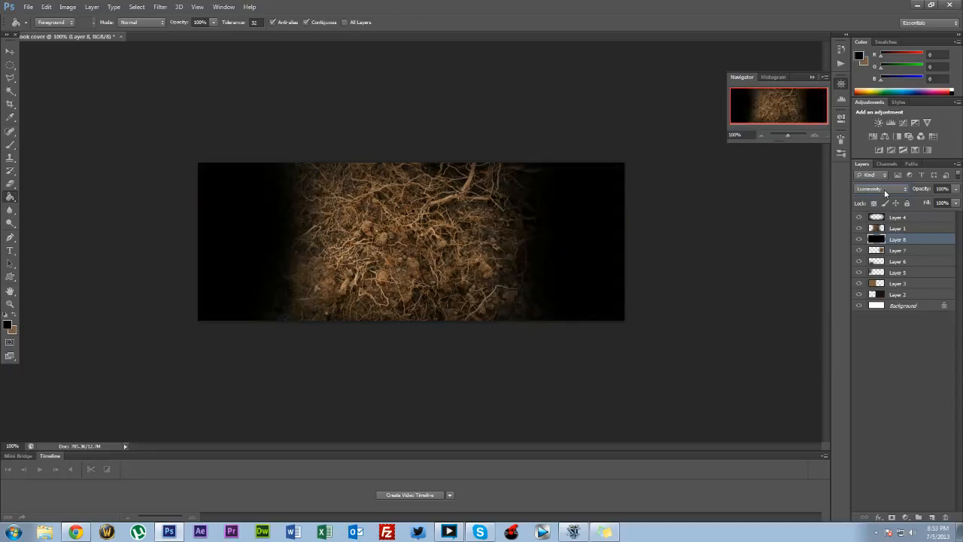
scroll(885, 194, up, 1)
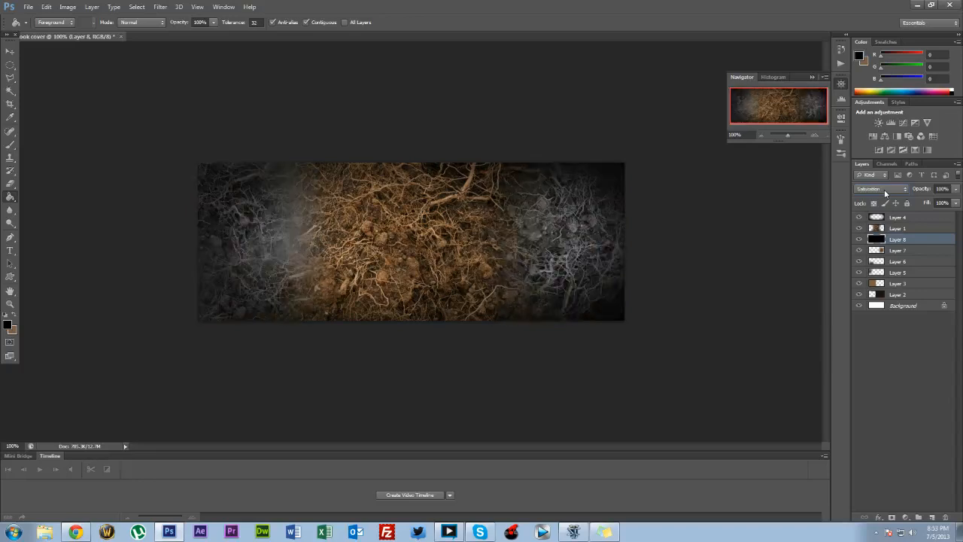
click(885, 193)
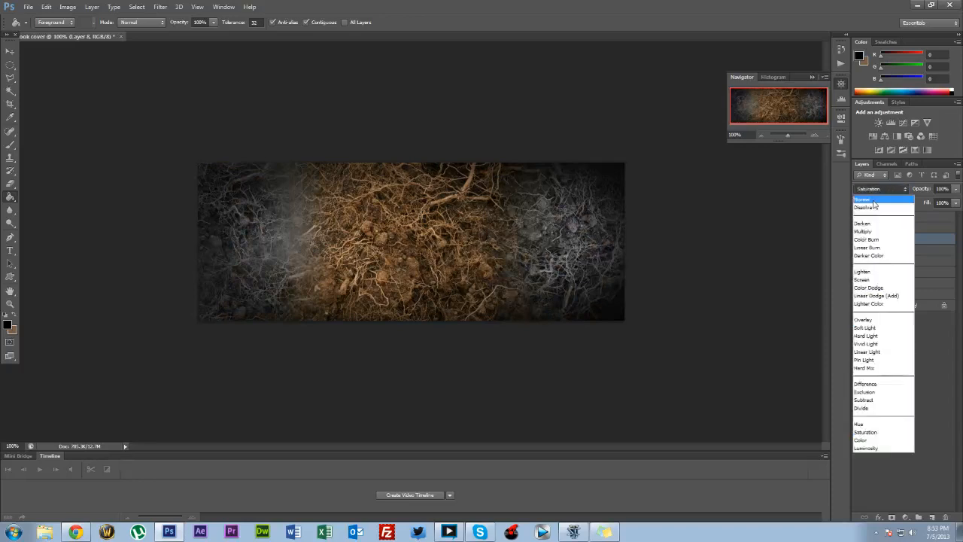
click(874, 204)
- Lower the black Layer 8's opacity to about 29% so the dirt patches beneath it show through darkened
click(956, 189)
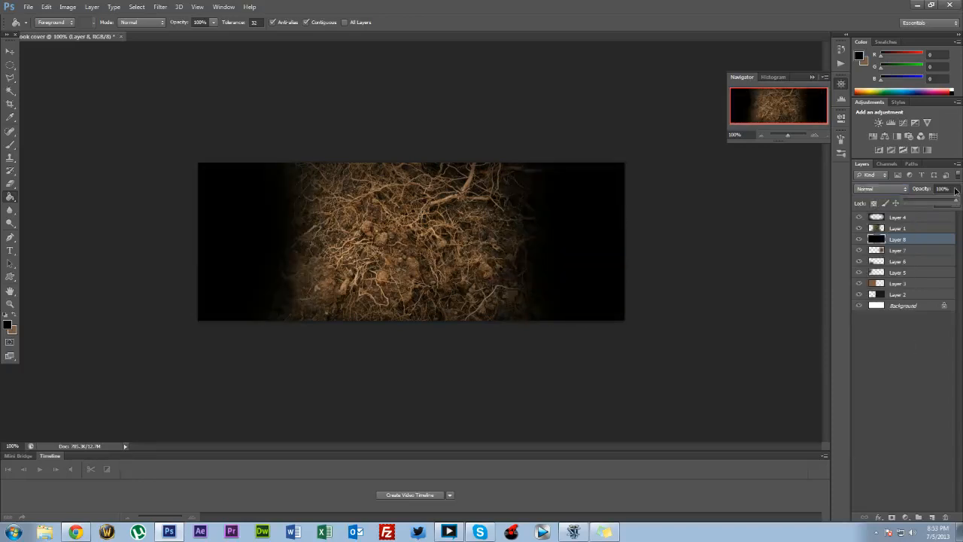
drag(957, 202, 922, 203)
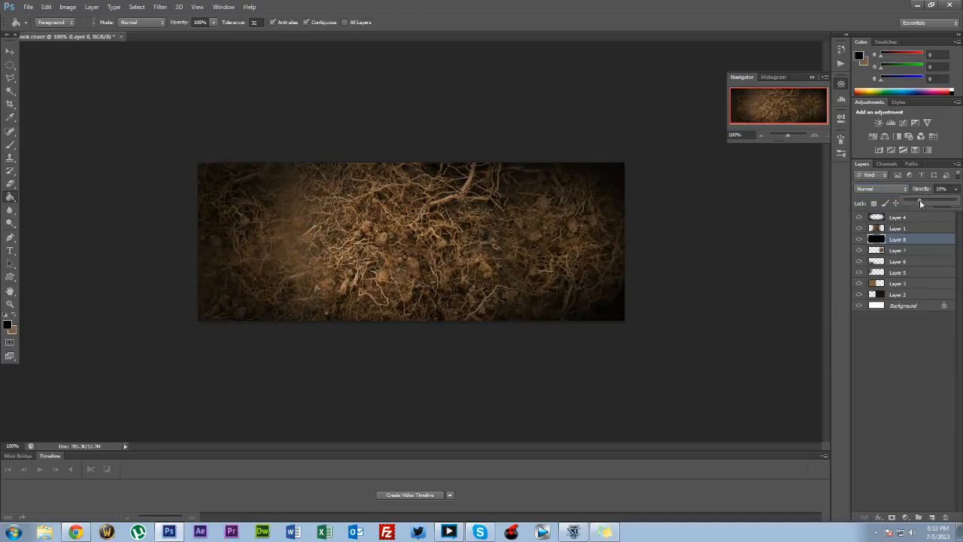
click(813, 138)
drag(810, 113, 772, 89)
click(758, 135)
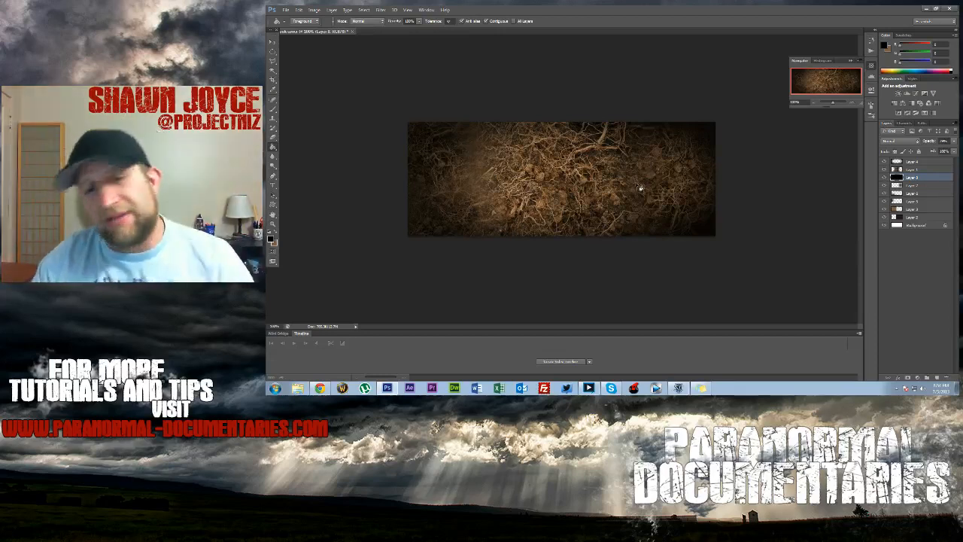
- Switch to Chrome and open dafont.com in a new tab
click(319, 387)
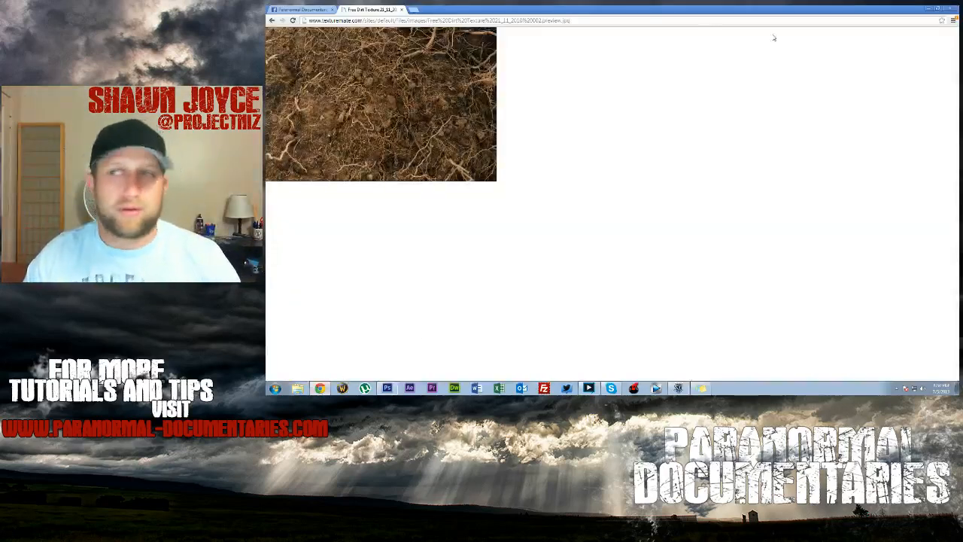
click(415, 9)
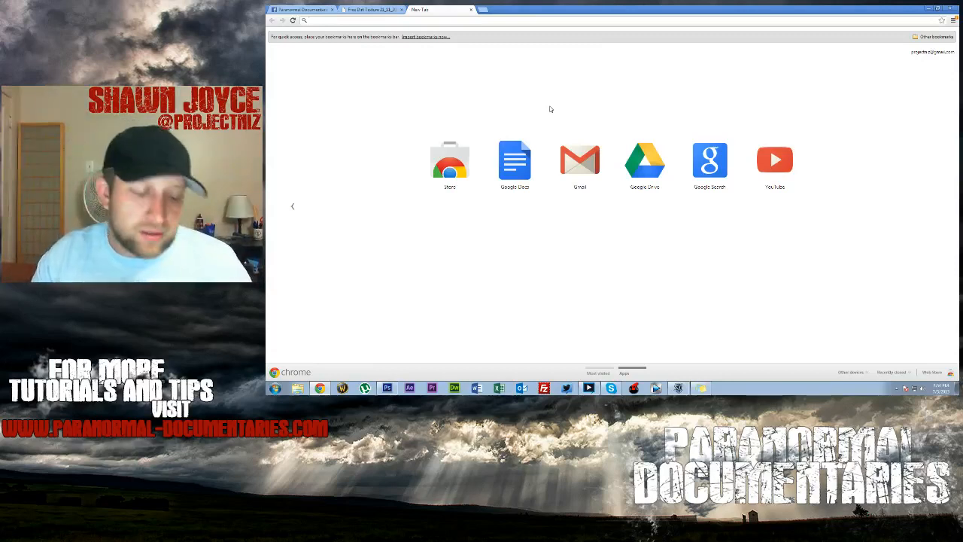
text(d)
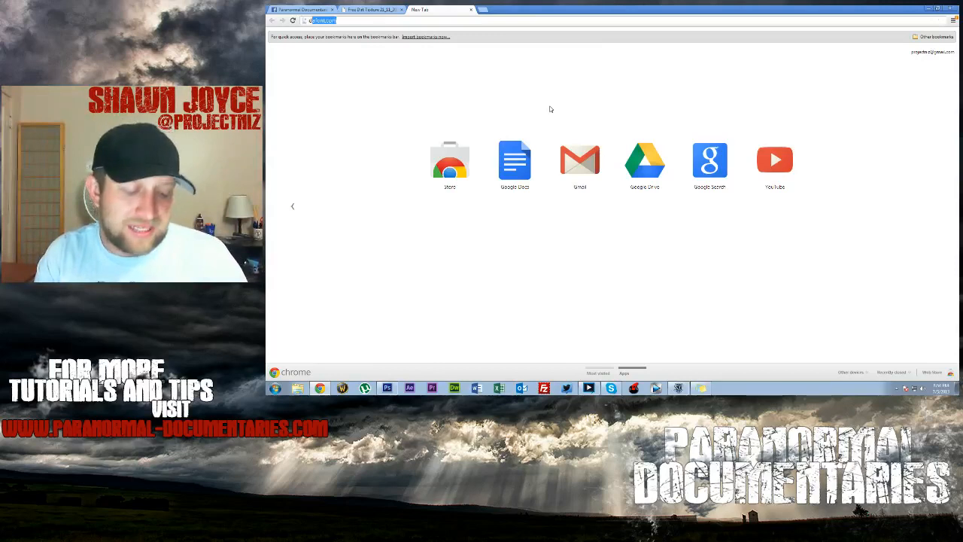
text(afont.com)
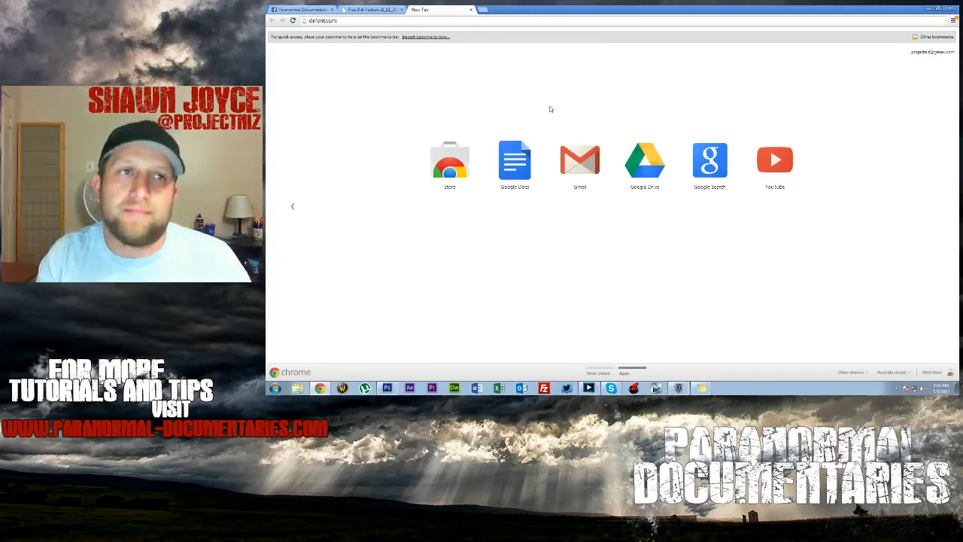
key(Return)
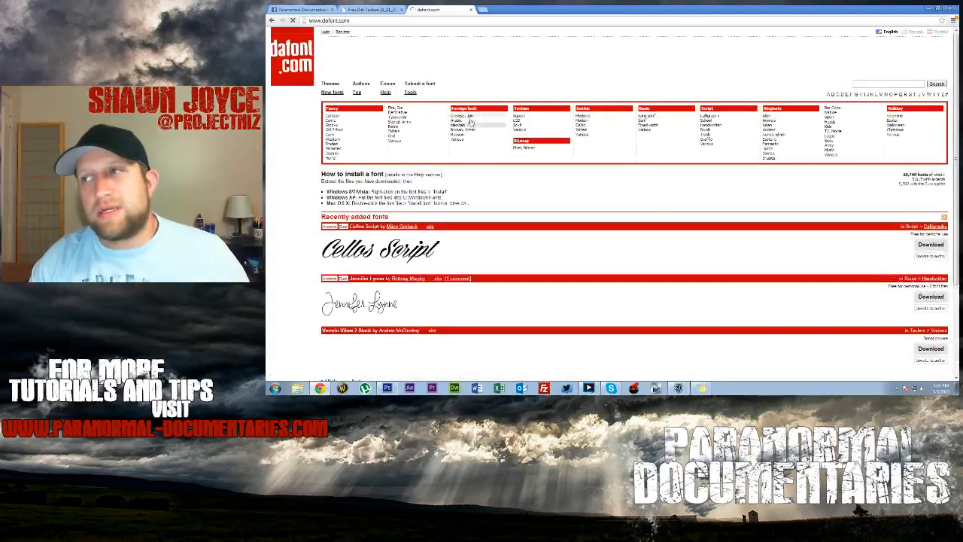
- Open the Fancy > Destroy font category and look over the fonts on its first page
scroll(463, 218, down, 4)
scroll(457, 222, up, 4)
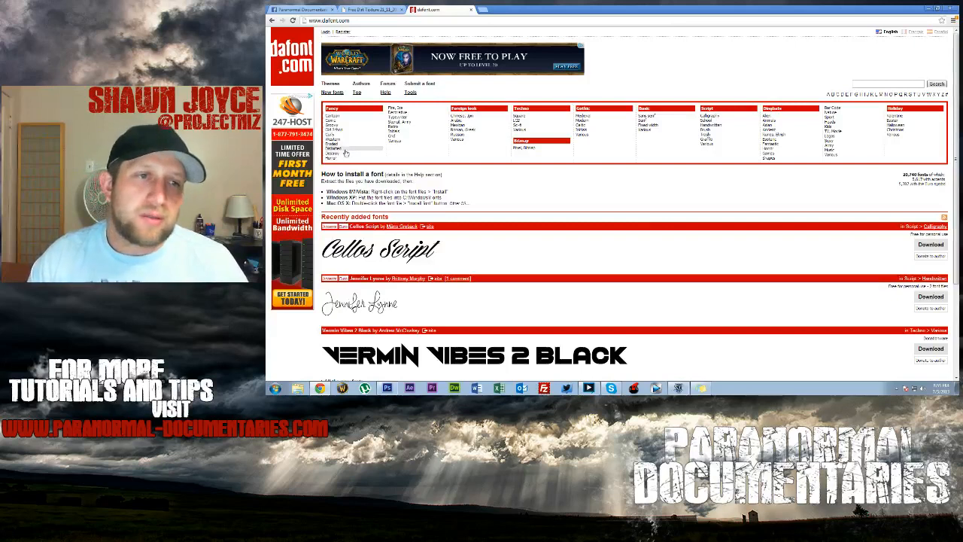
click(346, 156)
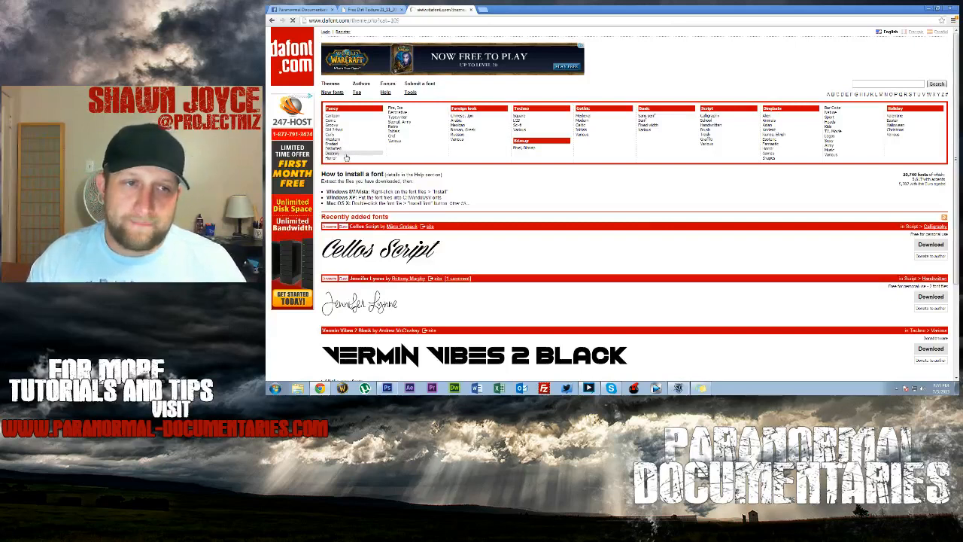
scroll(444, 248, down, 3)
scroll(443, 248, down, 8)
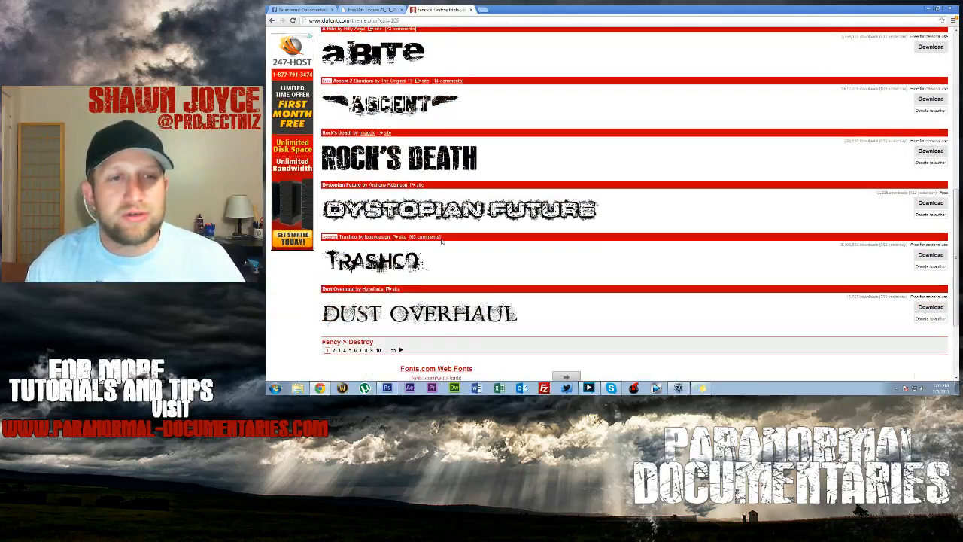
scroll(442, 241, down, 3)
- Go to page 2 of the Destroy fonts and look through its font samples
click(332, 242)
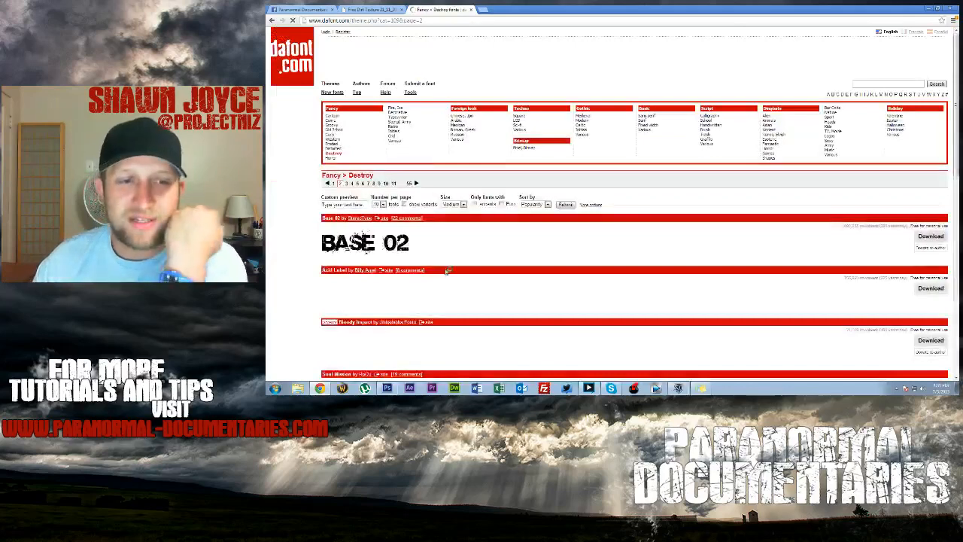
scroll(454, 252, down, 2)
scroll(454, 251, down, 4)
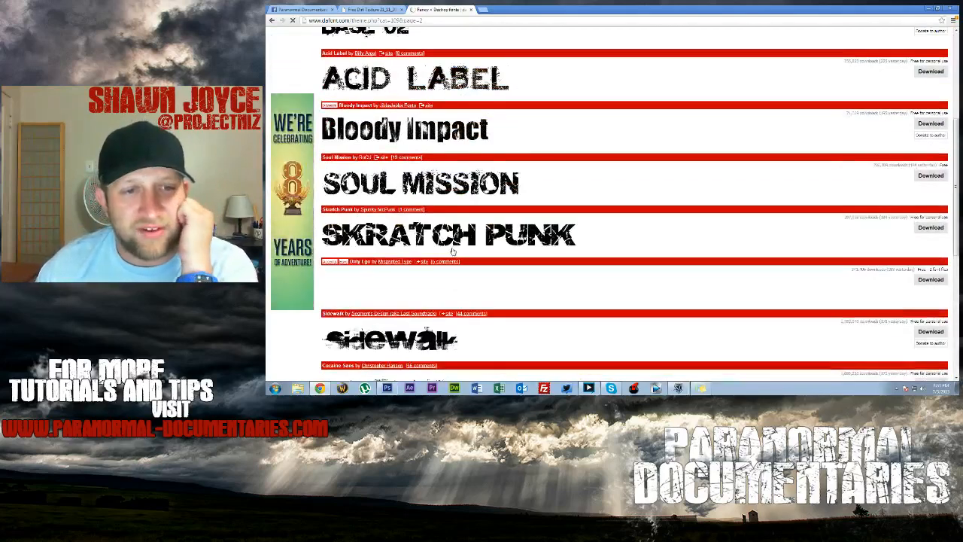
scroll(455, 252, down, 3)
scroll(454, 252, down, 5)
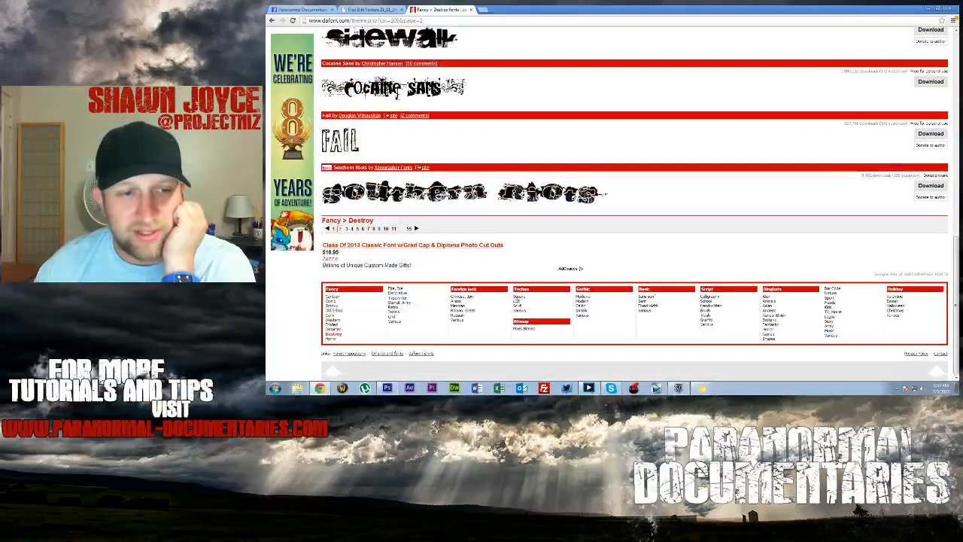
- Go to page 3 of the Destroy fonts and look through its font samples
click(346, 229)
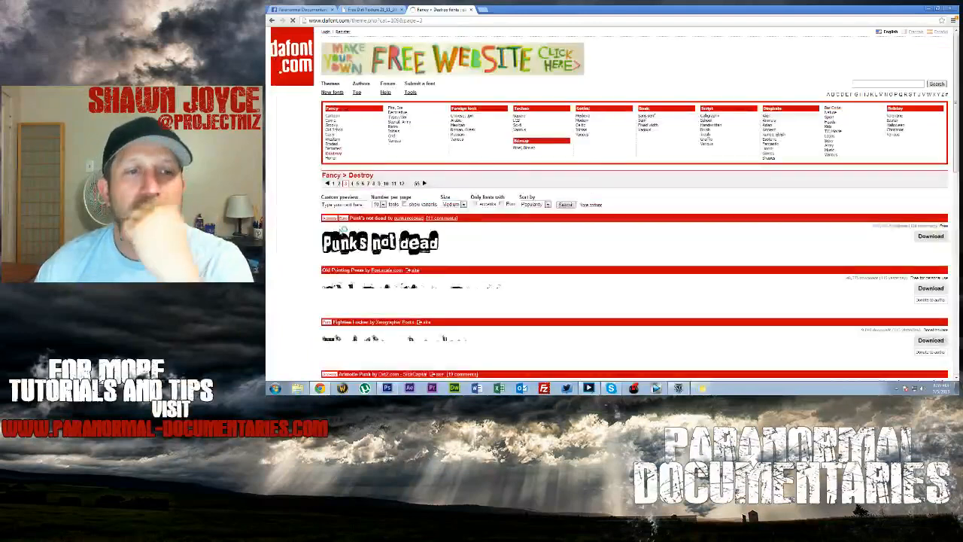
scroll(343, 231, down, 2)
scroll(341, 231, down, 3)
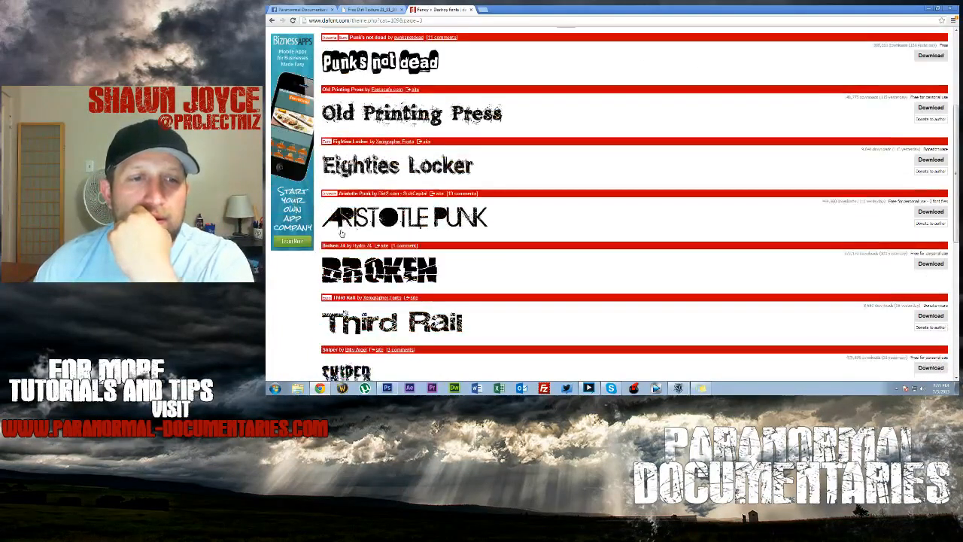
scroll(341, 233, down, 3)
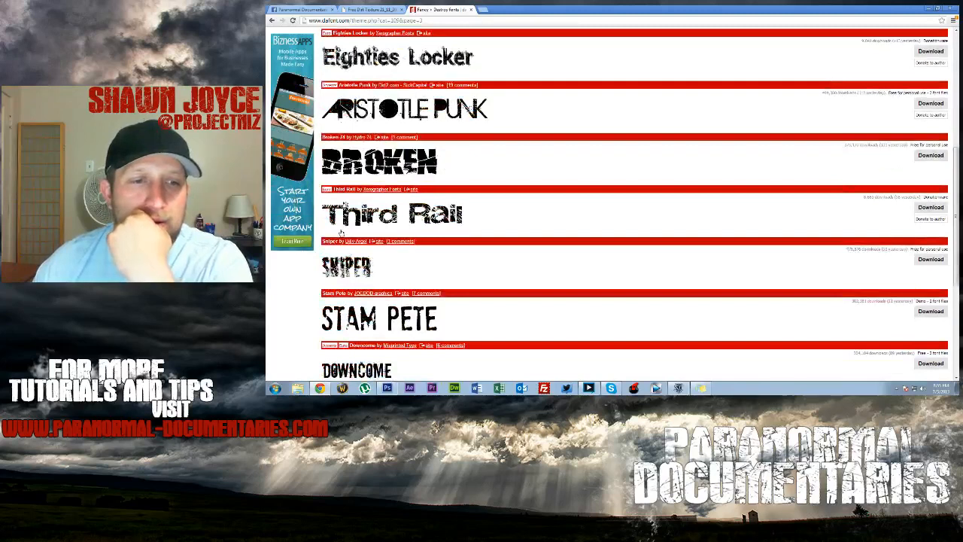
scroll(341, 233, down, 2)
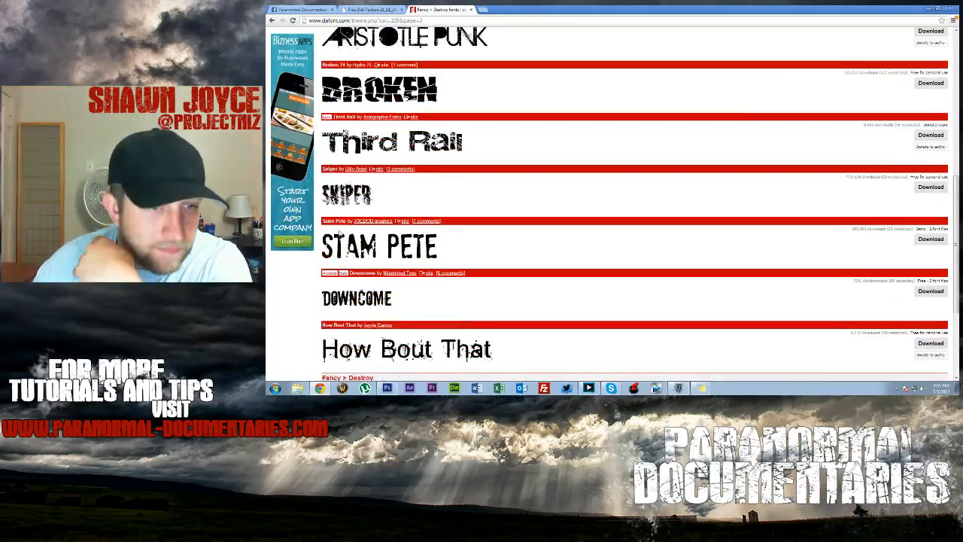
scroll(341, 233, down, 4)
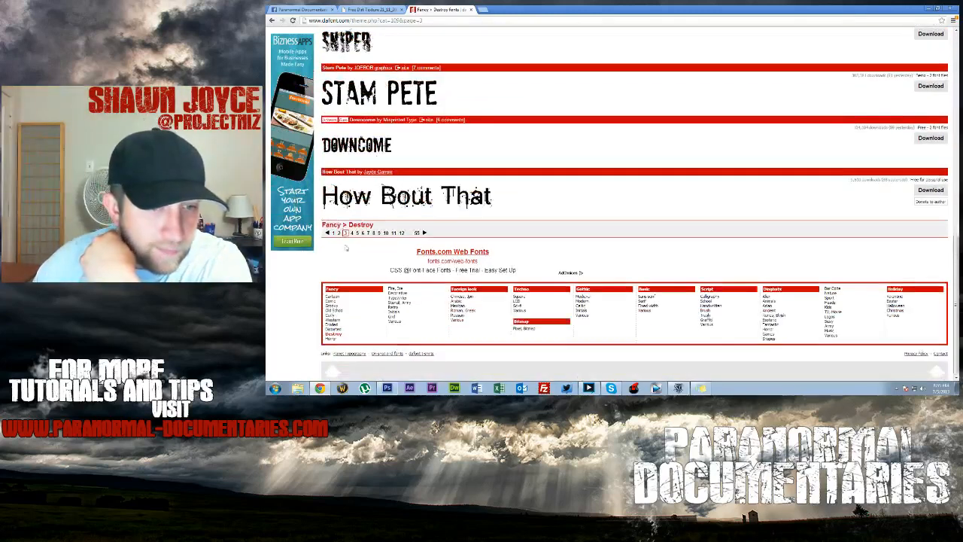
- Go to page 4 of the Destroy fonts and look through its font samples
click(354, 234)
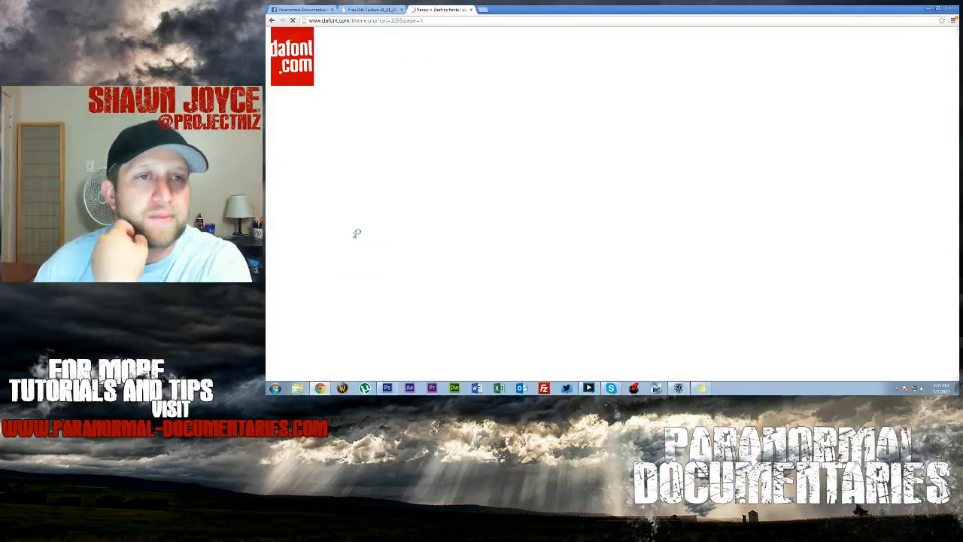
scroll(354, 234, down, 3)
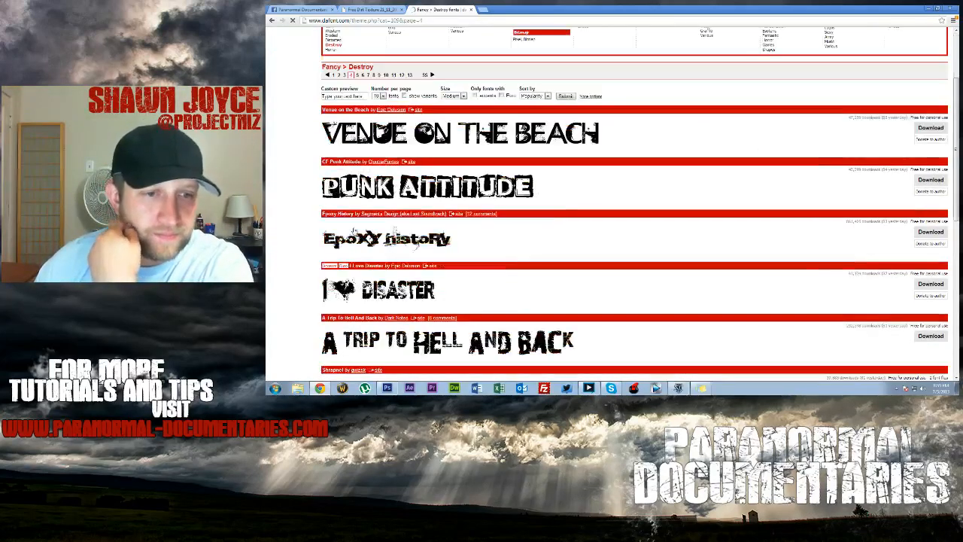
scroll(355, 231, down, 2)
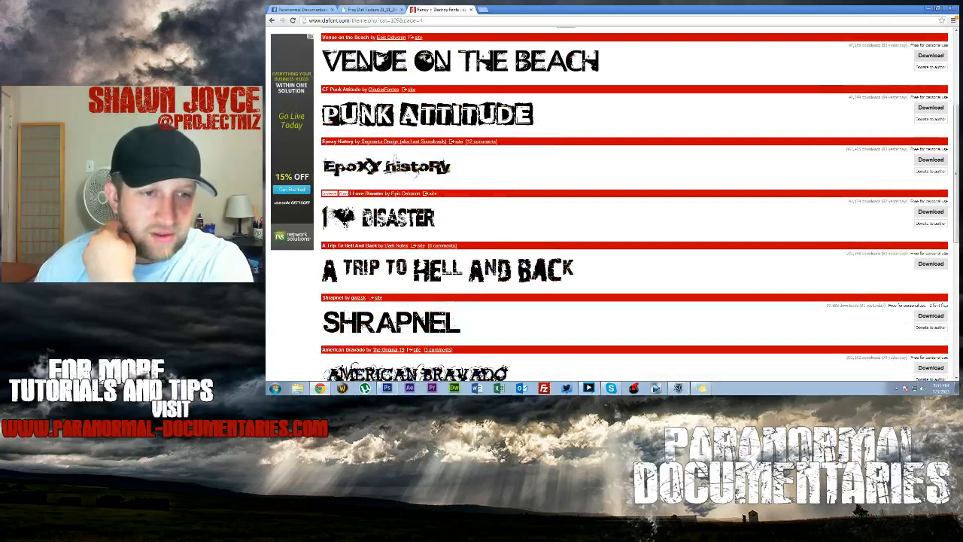
scroll(421, 222, down, 3)
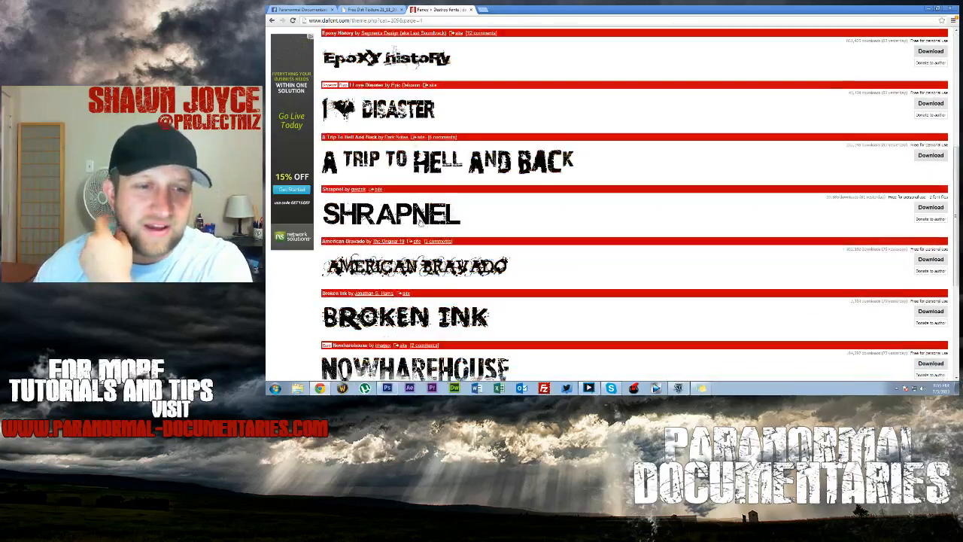
scroll(418, 220, down, 2)
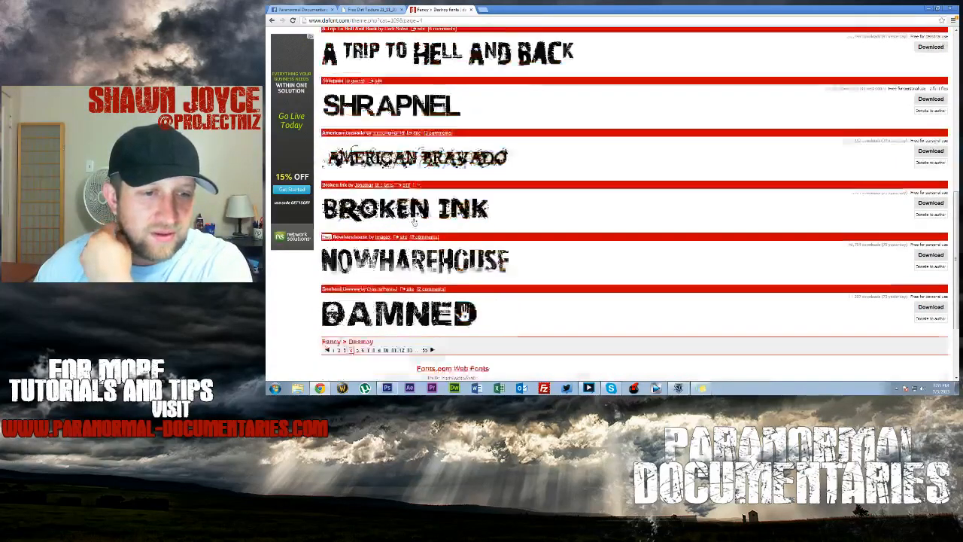
scroll(413, 221, down, 2)
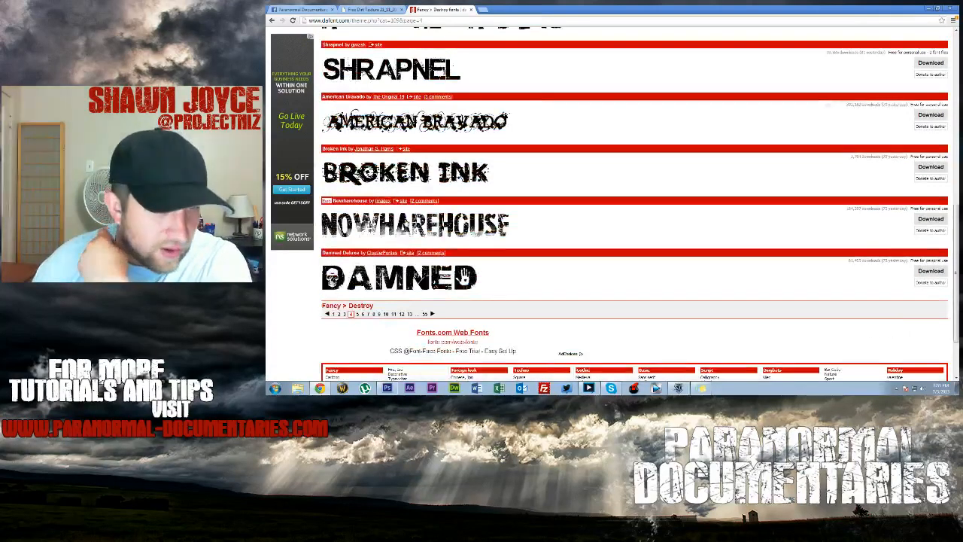
- Find the Tosca Zero font on page 5 of the Destroy fonts, download it and open the downloaded archive
click(359, 314)
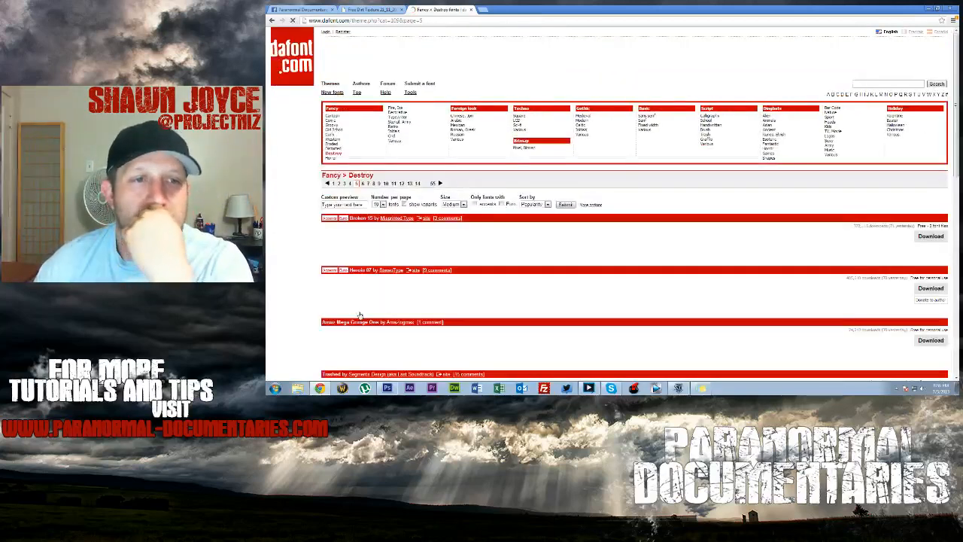
scroll(366, 307, down, 7)
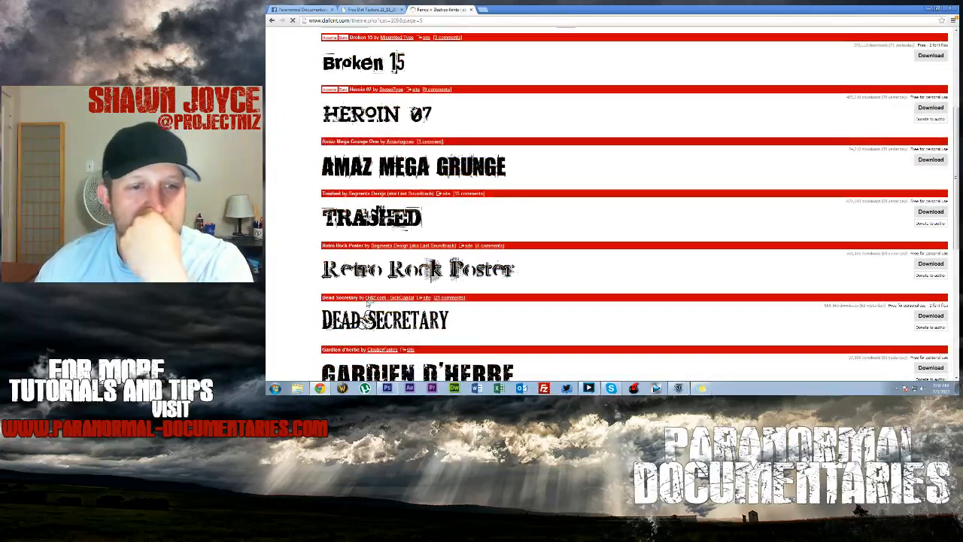
scroll(631, 203, down, 4)
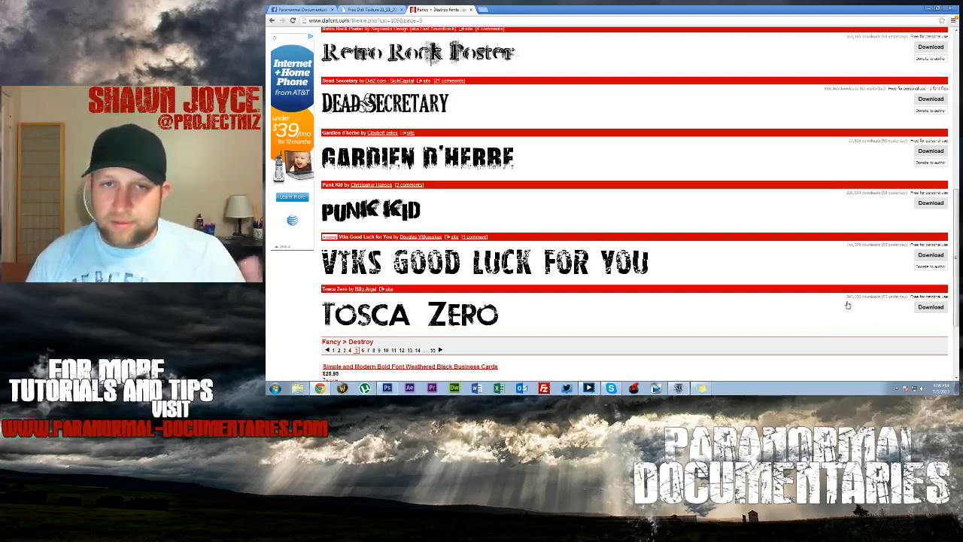
click(918, 307)
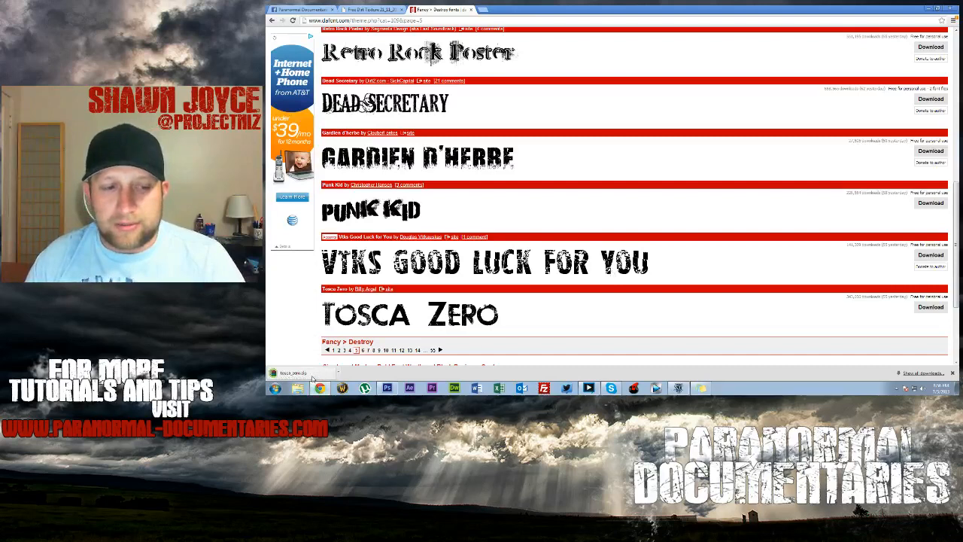
click(310, 375)
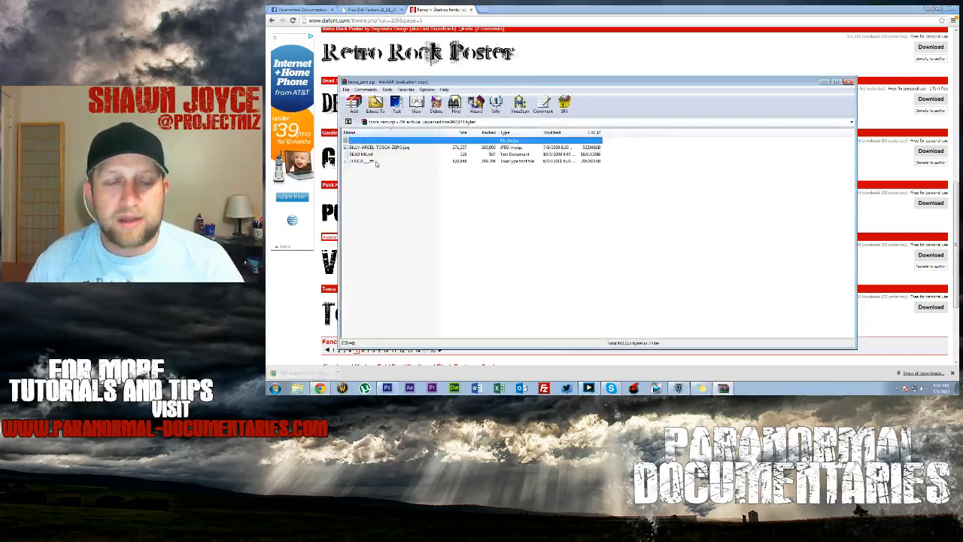
click(647, 218)
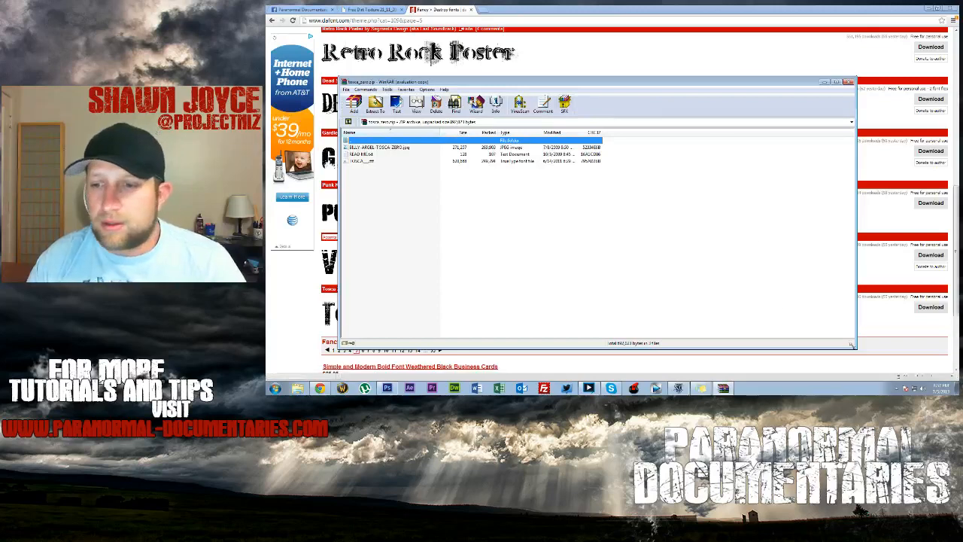
drag(856, 348, 676, 321)
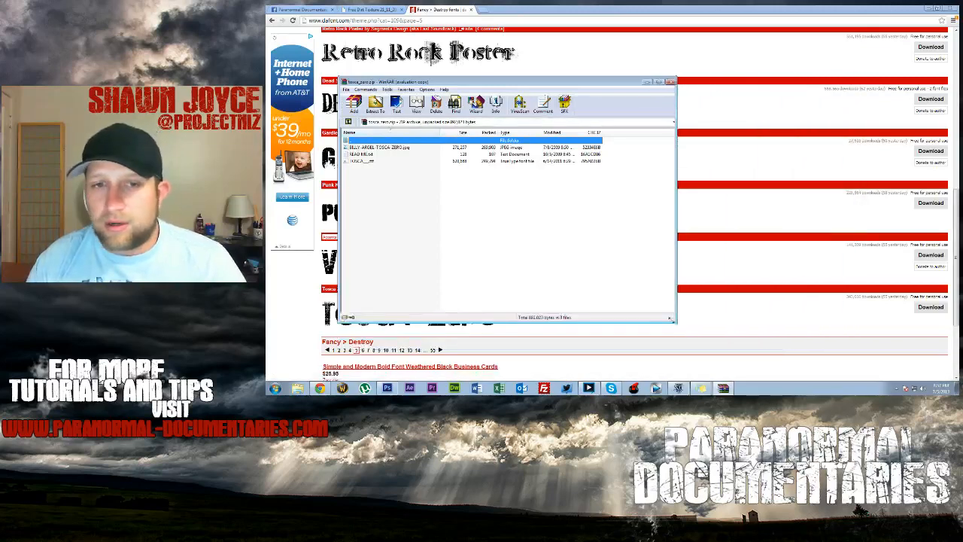
- Install the Tosca Zero font from the TrueType file in the archive, and close the font preview and the archive
double_click(364, 161)
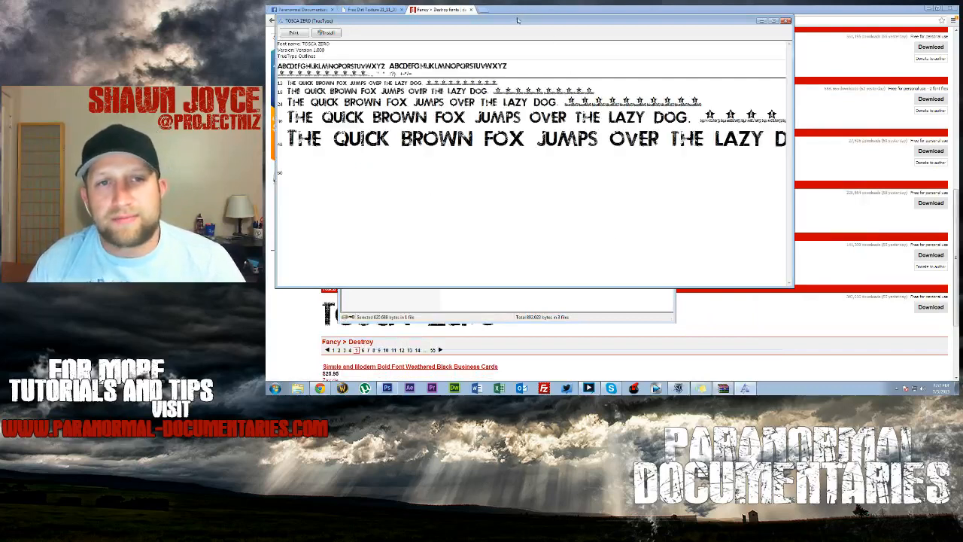
drag(505, 22, 594, 83)
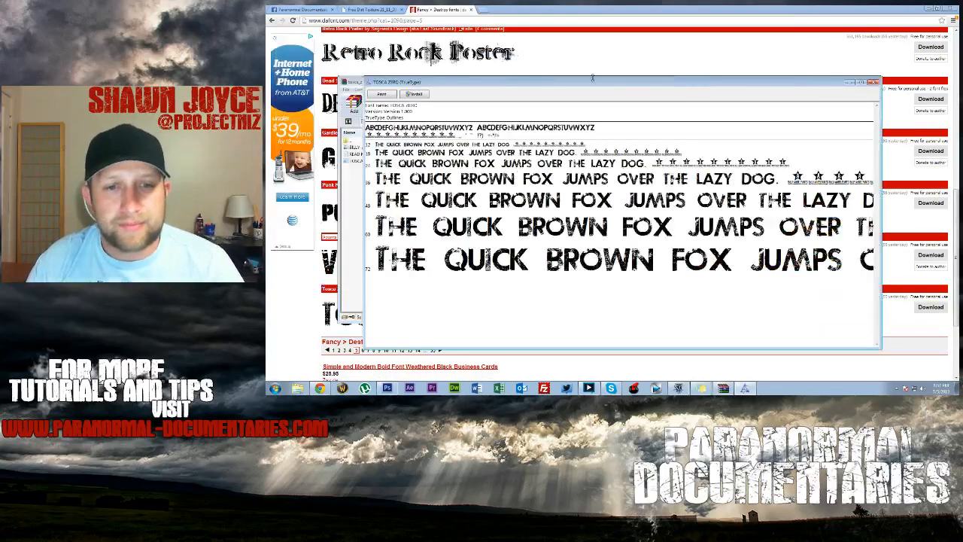
click(412, 94)
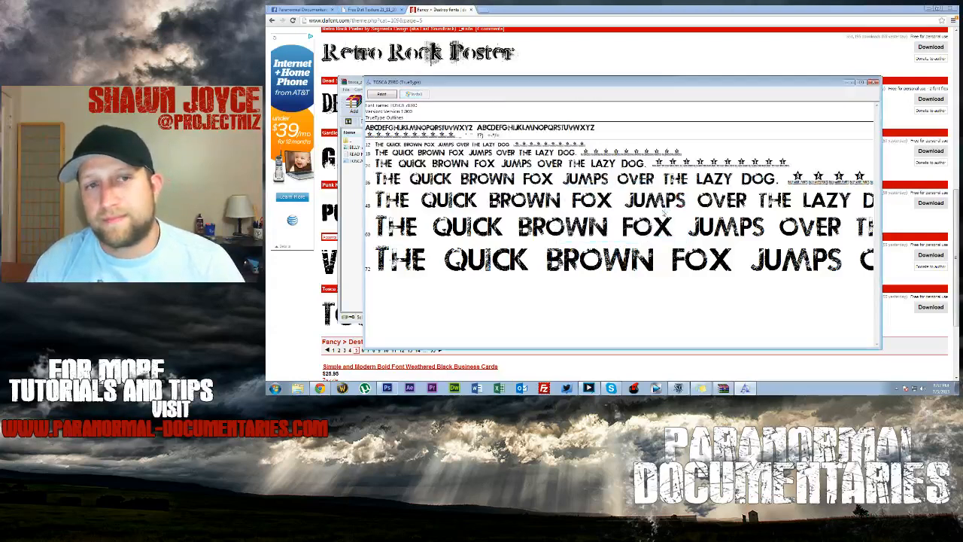
click(874, 82)
click(666, 87)
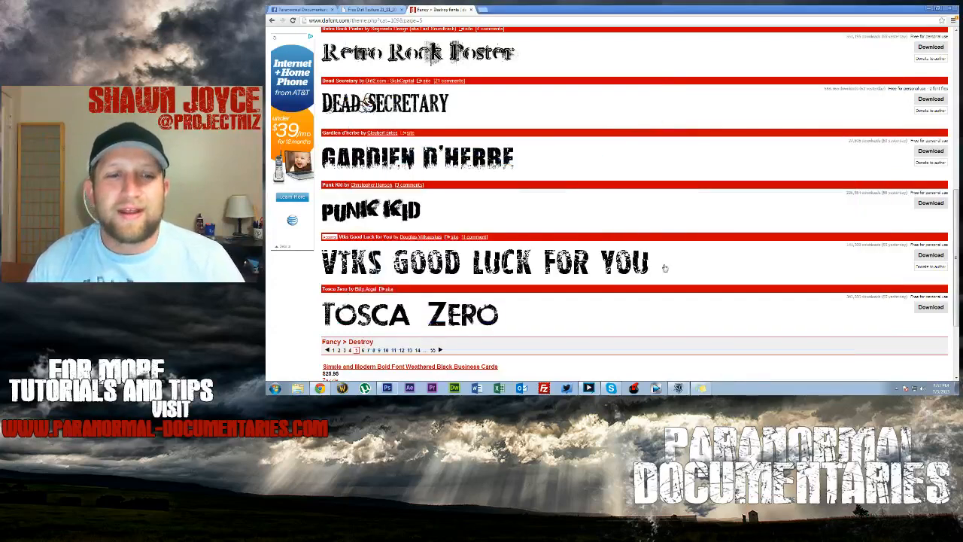
- Go to page 6 of the Destroy fonts and look through its font samples
click(362, 351)
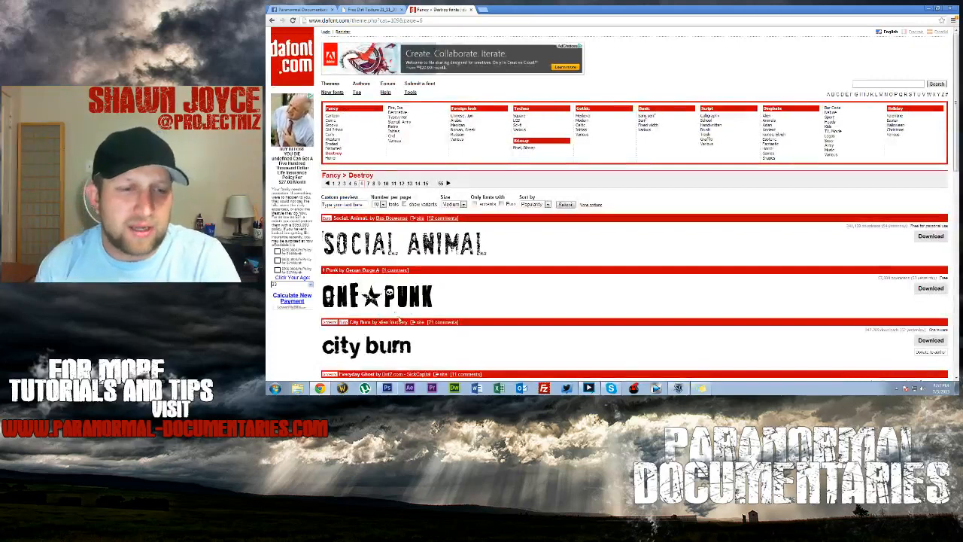
scroll(455, 269, down, 3)
scroll(568, 285, down, 1)
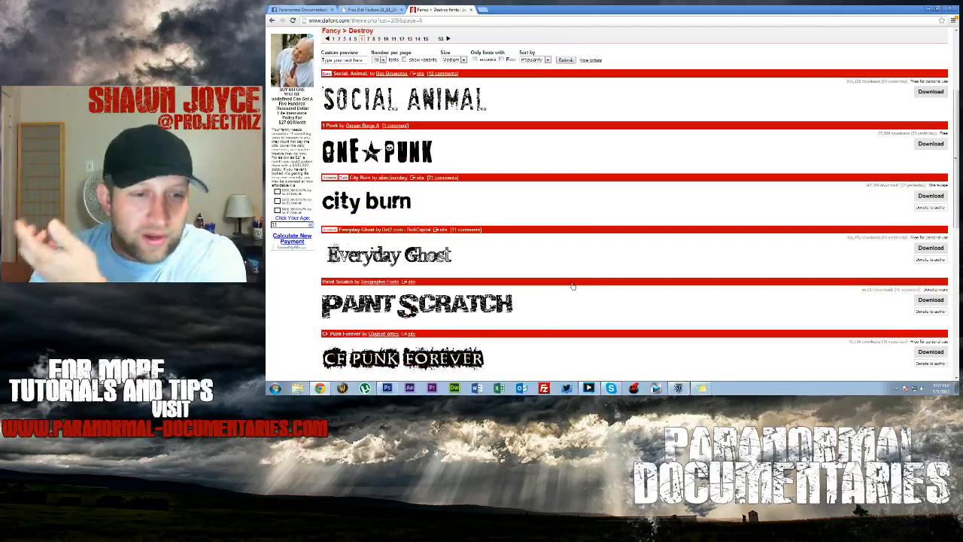
scroll(564, 278, down, 2)
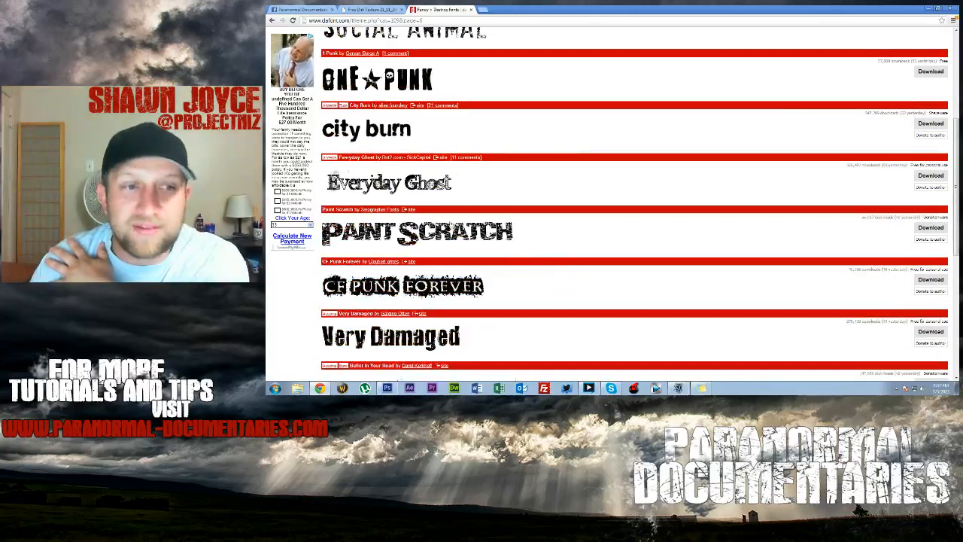
scroll(484, 247, down, 2)
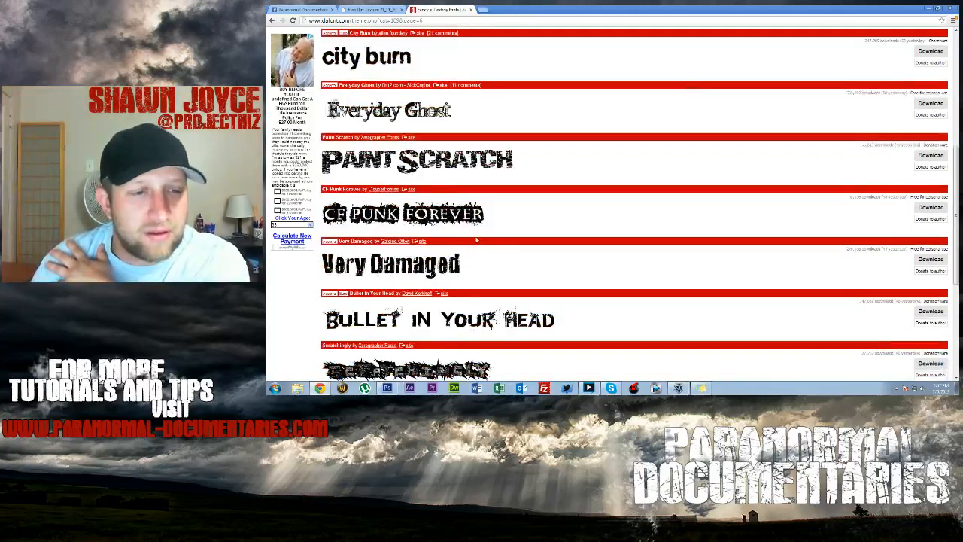
scroll(478, 241, down, 2)
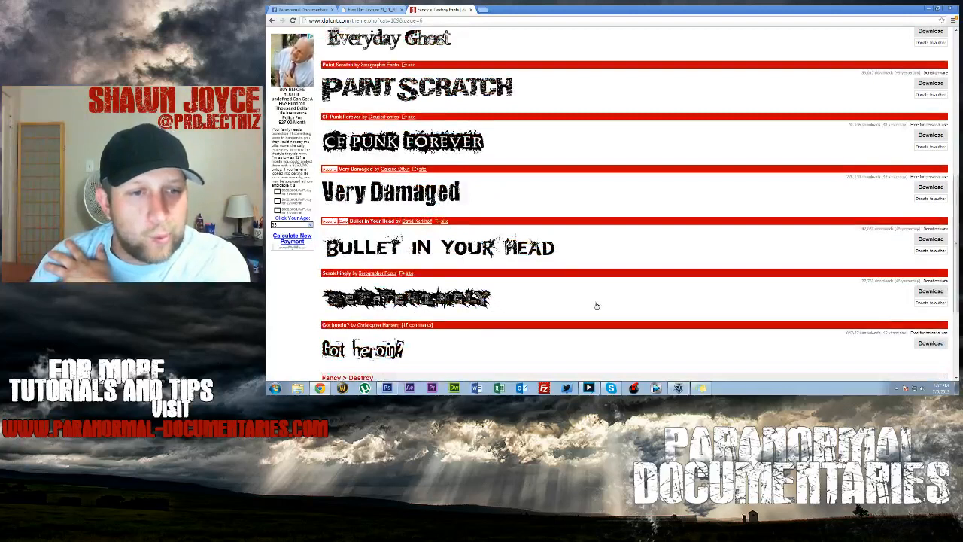
scroll(550, 272, down, 3)
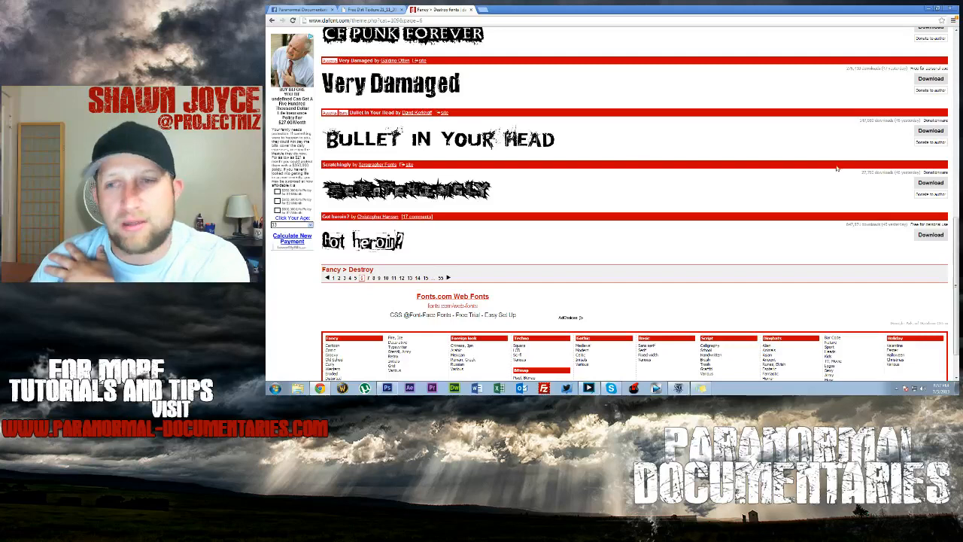
- Download the Bullet In Your Head font and open its TrueType file from the downloaded archive, dismissing the WinRAR license reminder
click(931, 130)
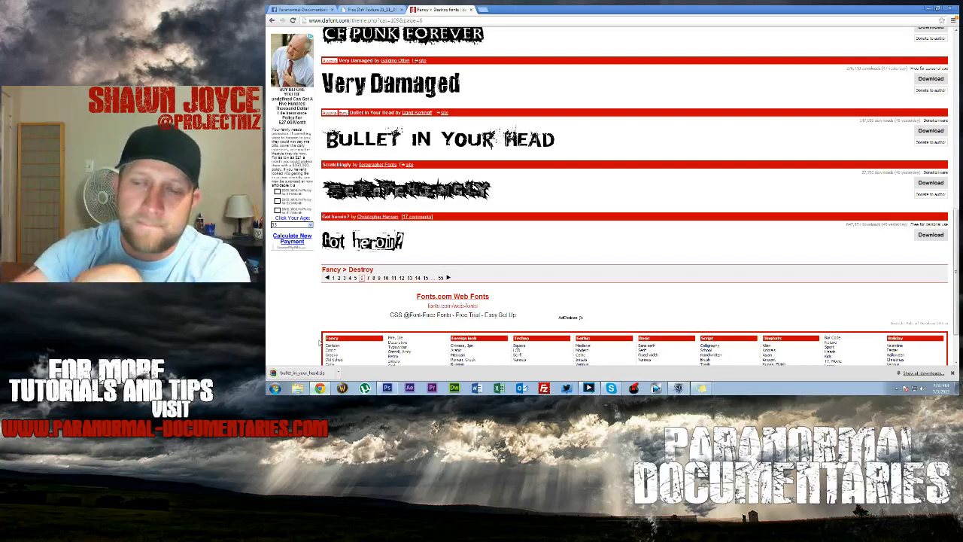
click(284, 371)
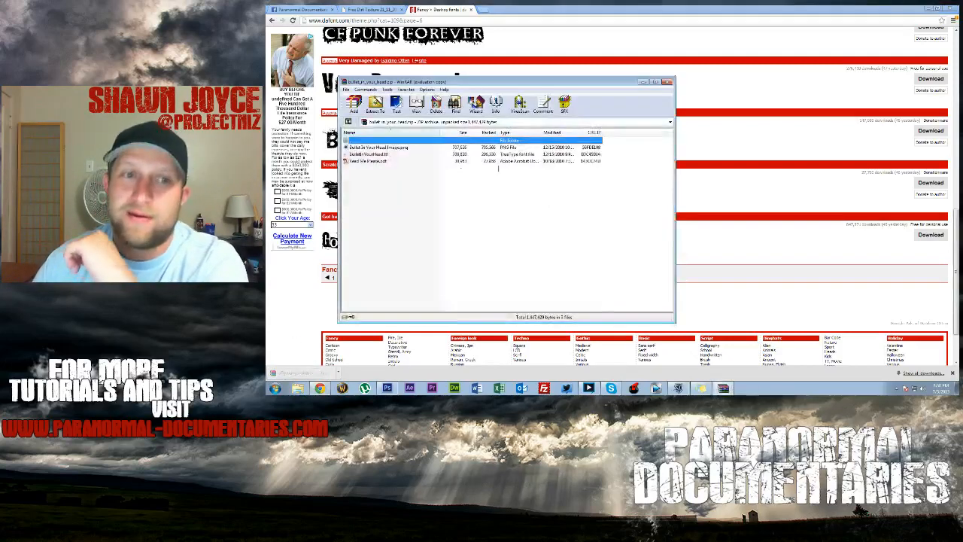
double_click(372, 155)
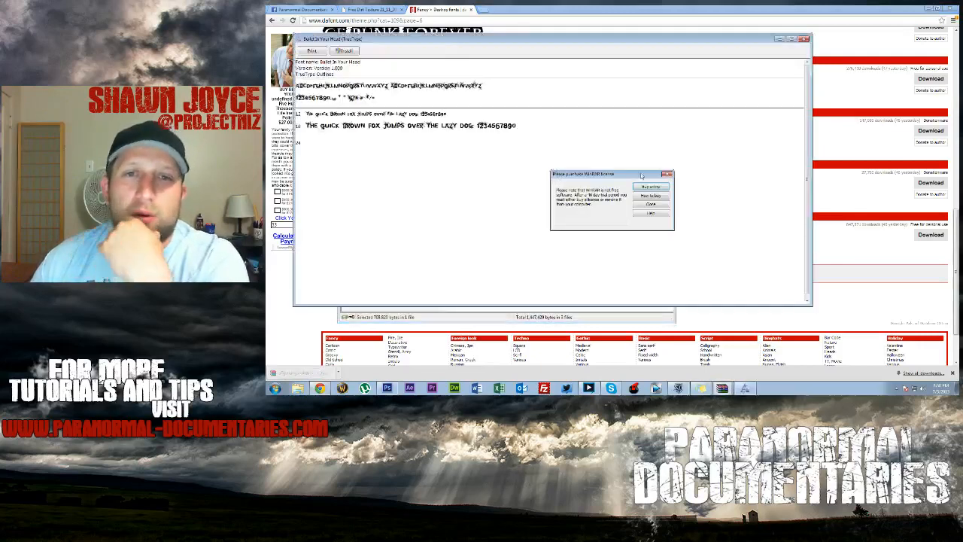
click(650, 206)
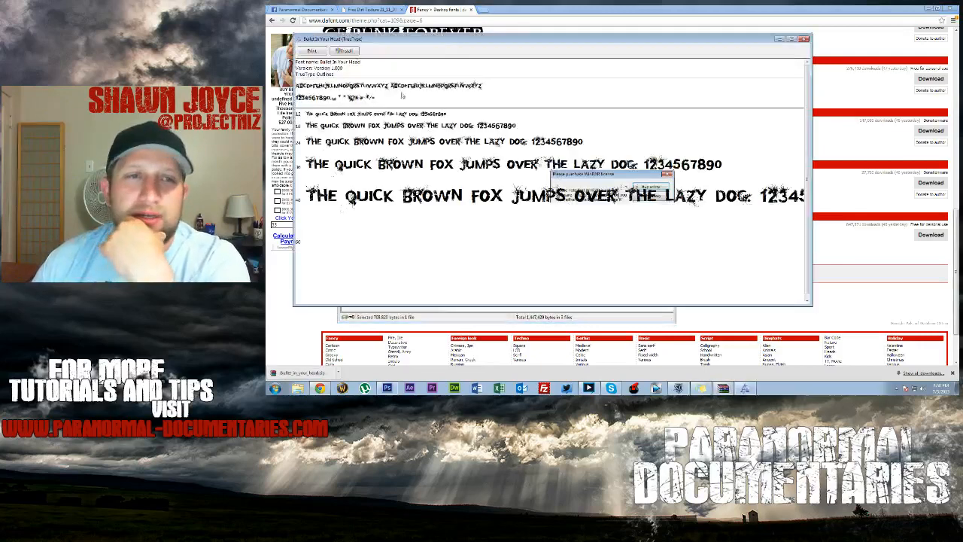
- Install the Bullet In Your Head font, and close its preview and the archive
click(344, 50)
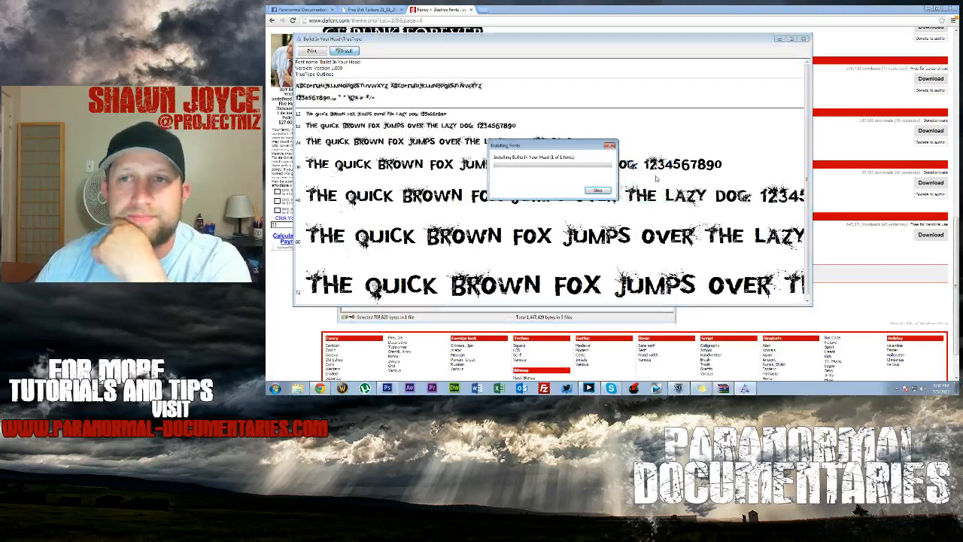
click(803, 38)
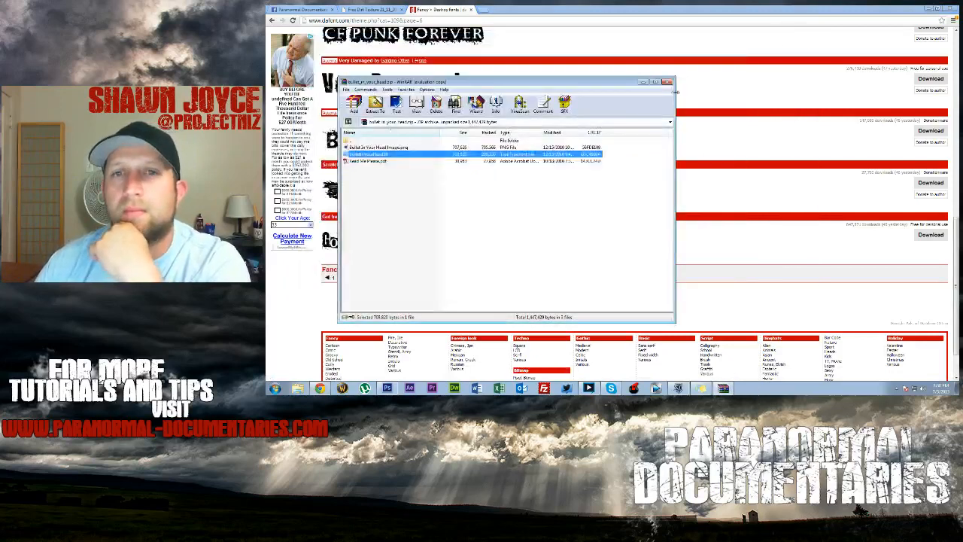
click(667, 81)
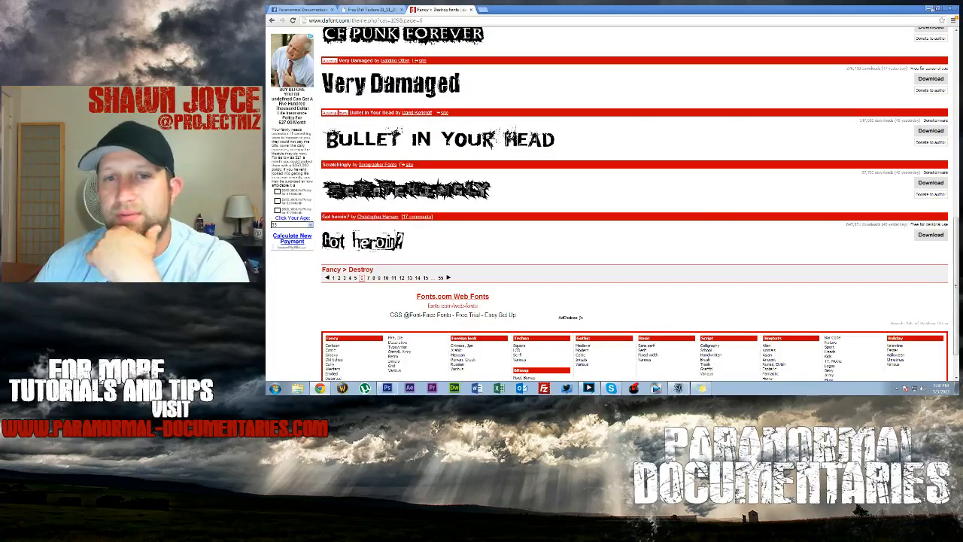
- Switch back to Photoshop and rename the layer directly beneath Layer 4 as "ground"
click(931, 9)
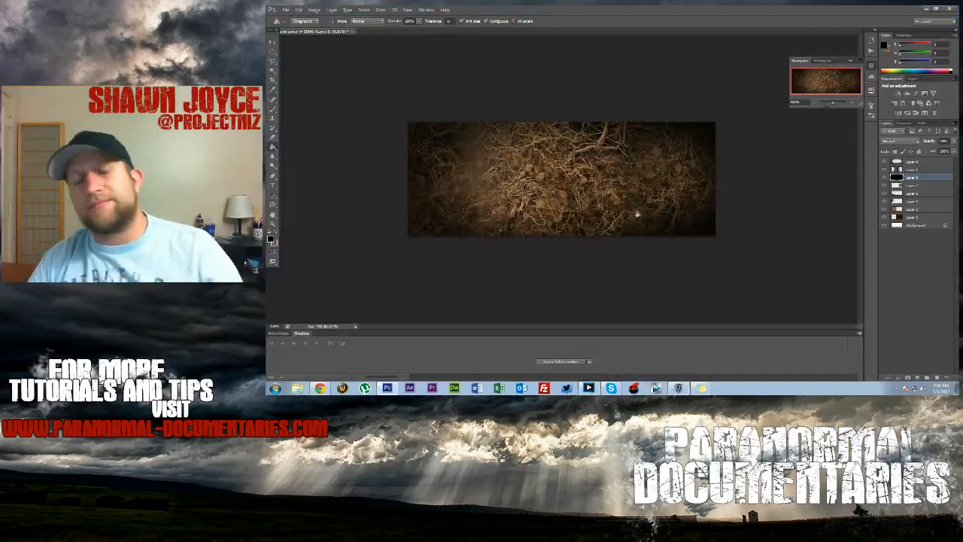
click(923, 171)
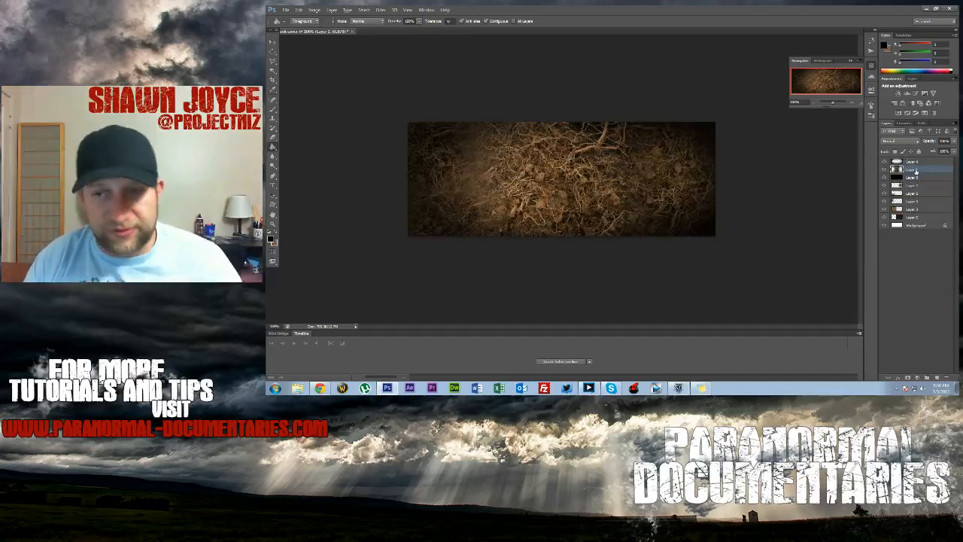
double_click(913, 171)
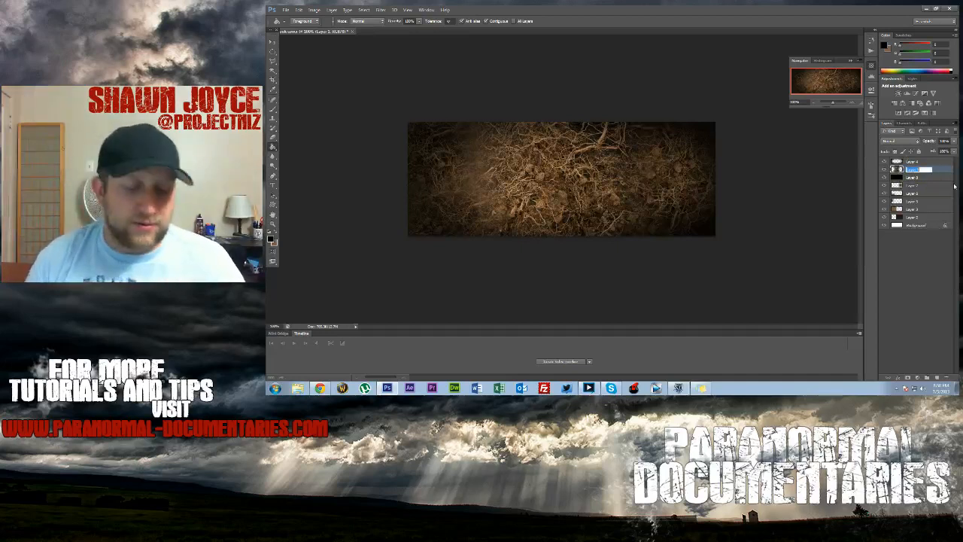
key(Return)
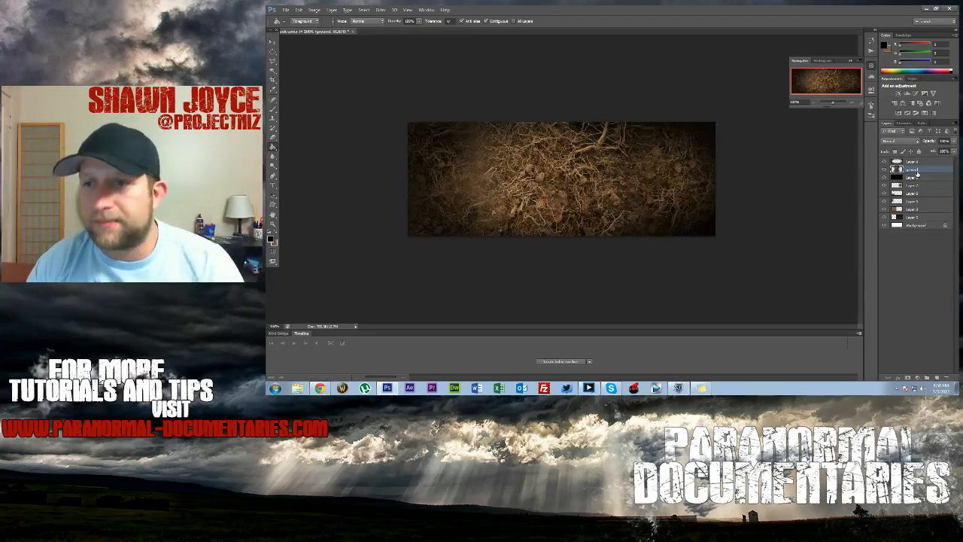
- Add a new empty layer above the "ground" layer and set the foreground color to white
click(935, 378)
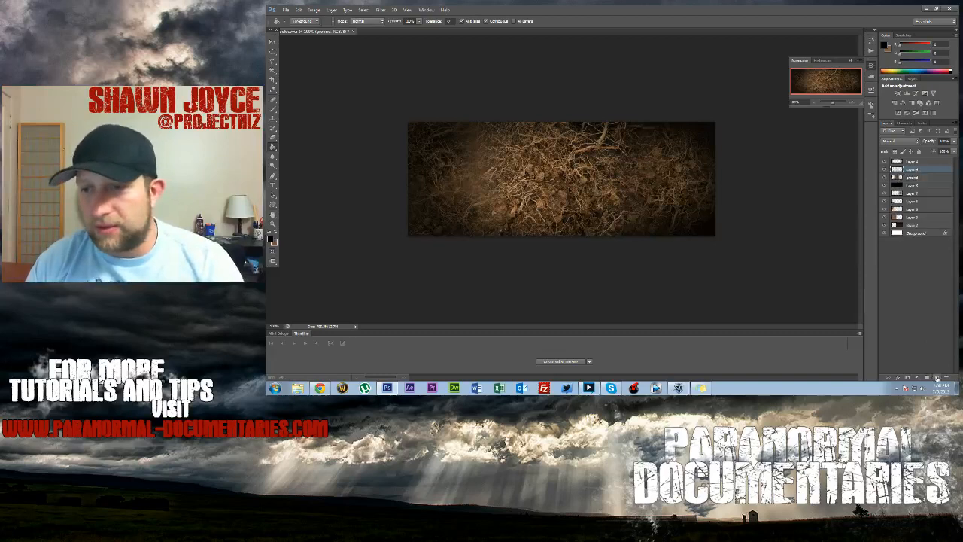
click(273, 246)
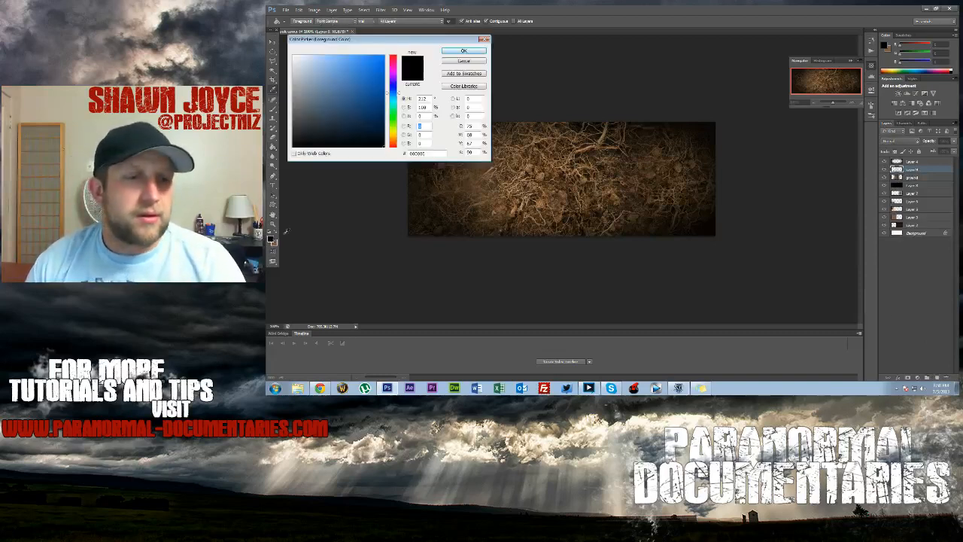
click(477, 65)
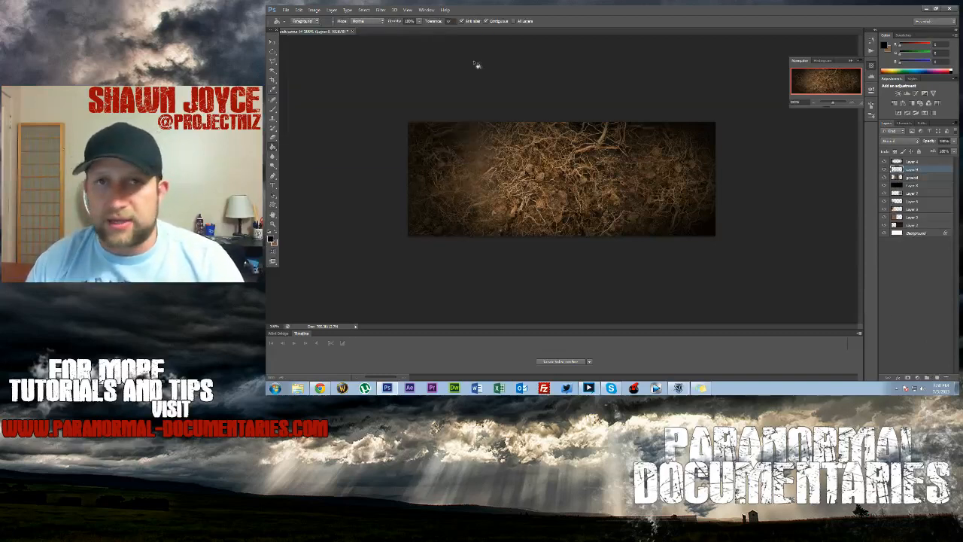
click(271, 239)
mouse_move(360, 79)
mouse_down()
mouse_move(350, 64)
mouse_move(289, 51)
mouse_up()
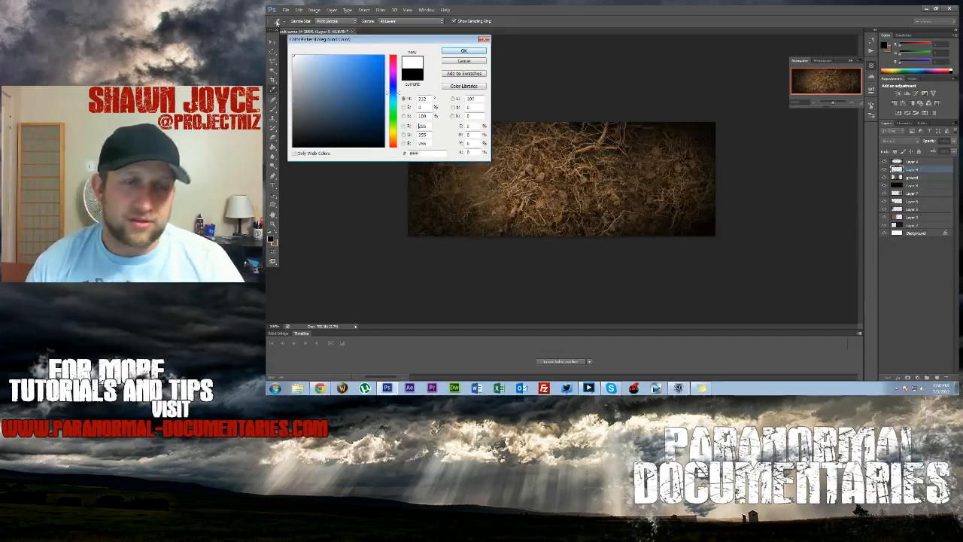
click(467, 50)
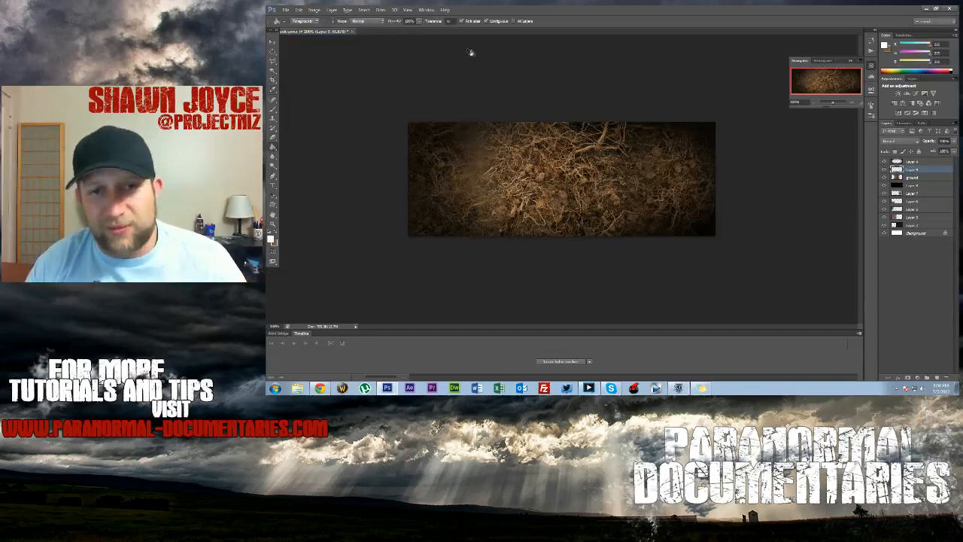
- Add the text "Paranormal" across the middle of the cover with the Type tool at 18 pt
click(272, 188)
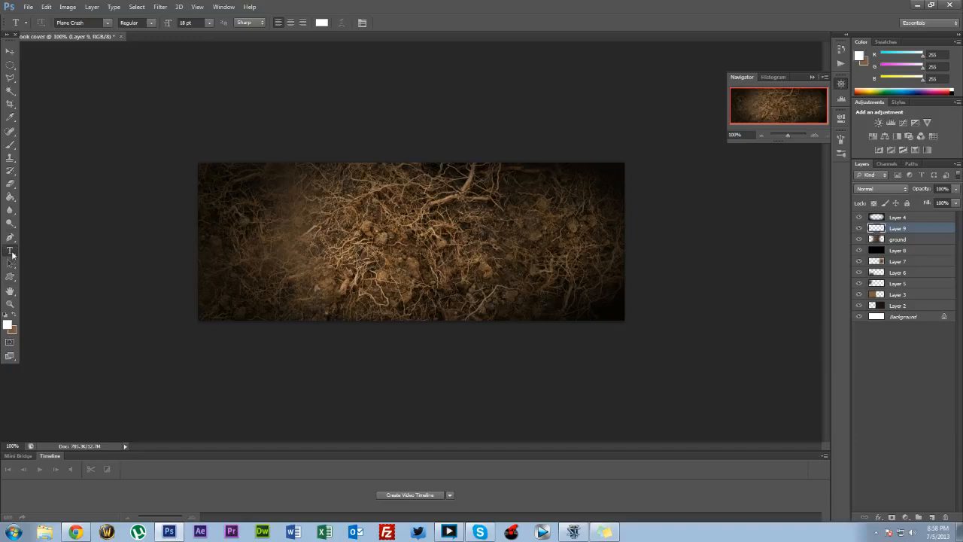
click(338, 240)
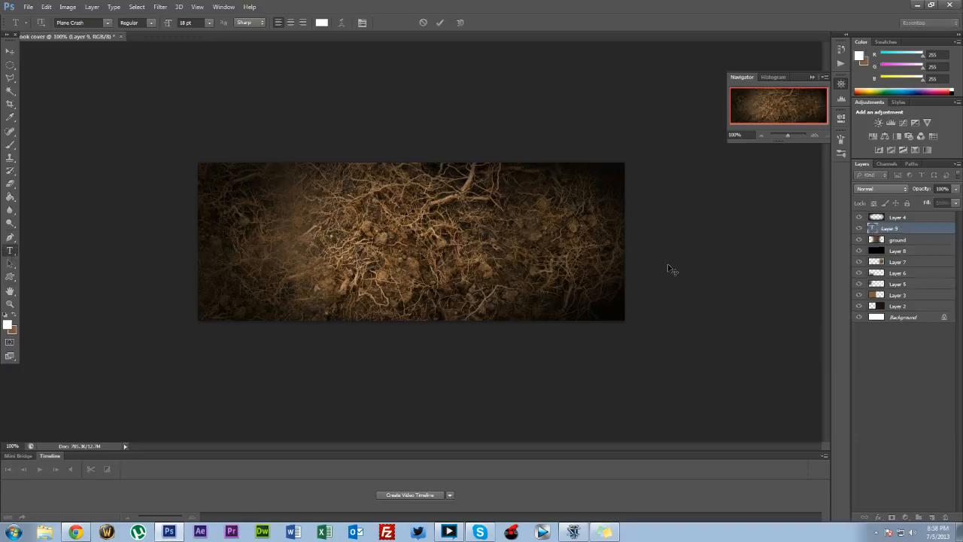
text(PARANORMAL)
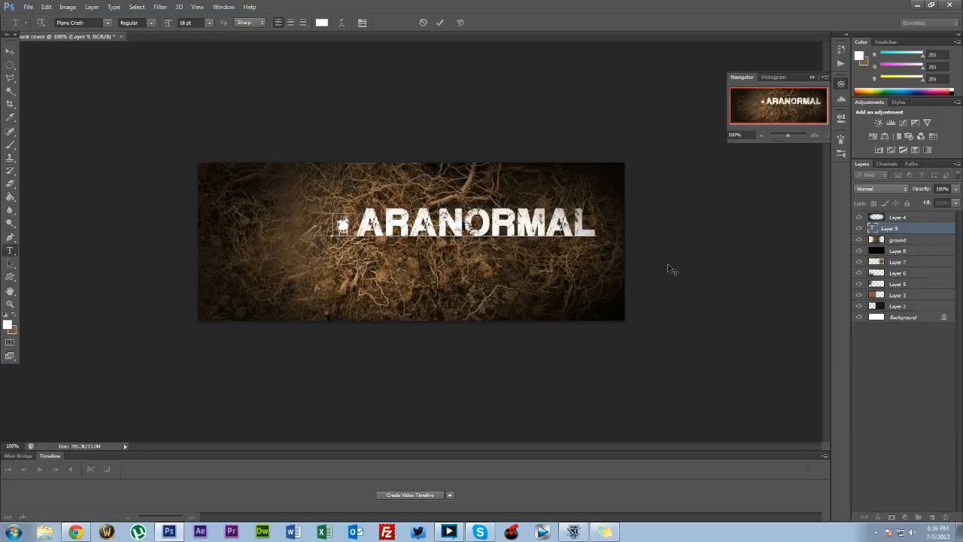
- Select the "Paranormal" text, look through the installed fonts, and check the wanted font's name on page 5 of dafont's Destroy fonts in the browser
key(ctrl+a)
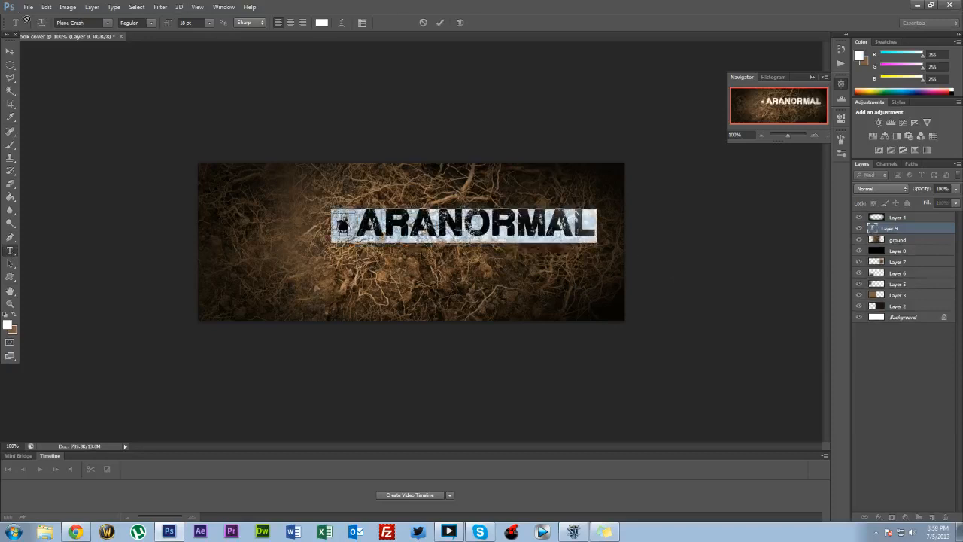
click(107, 23)
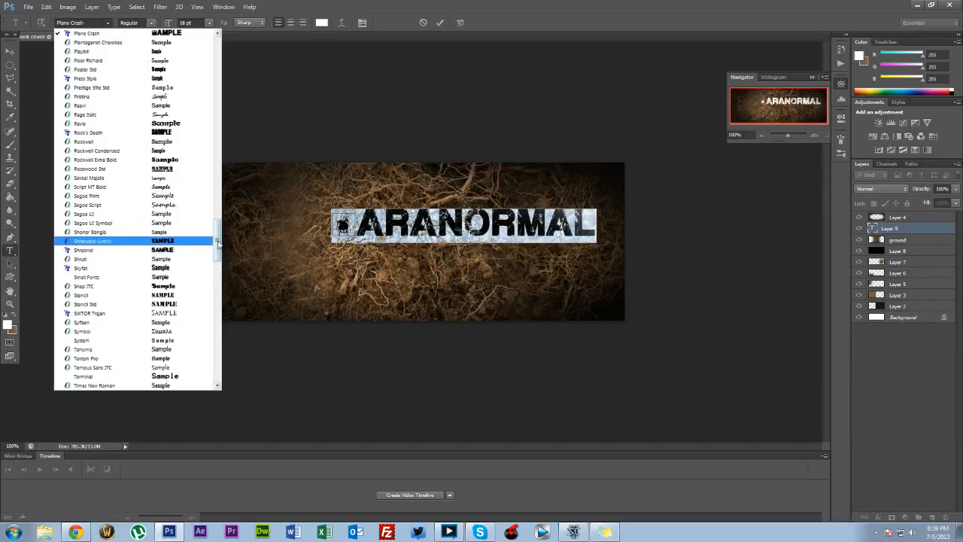
drag(217, 241, 231, 209)
click(76, 533)
key(alt+Left)
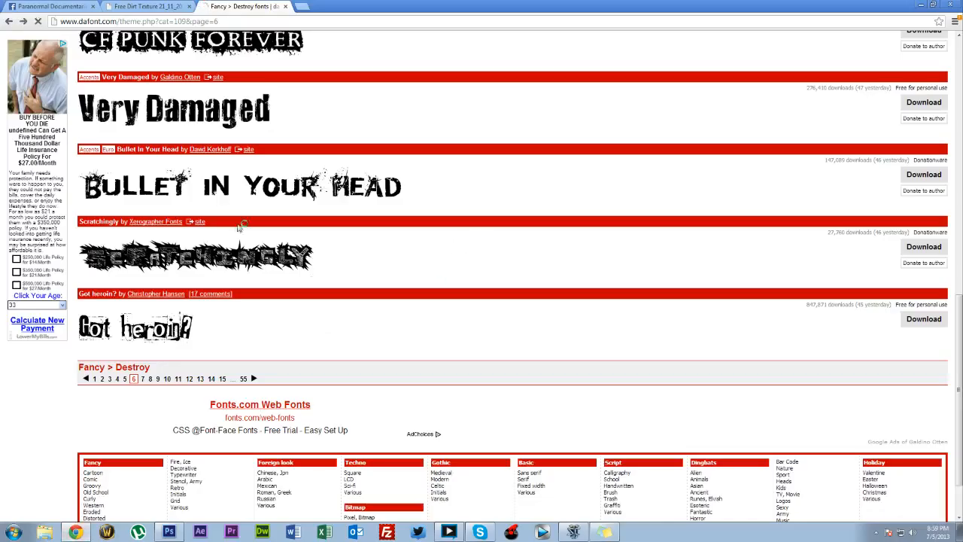
scroll(395, 326, down, 14)
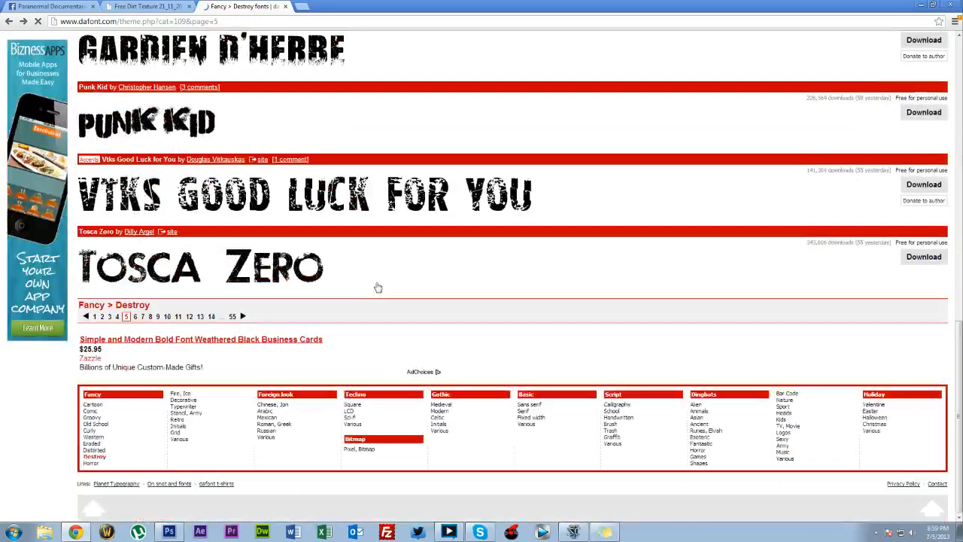
click(172, 529)
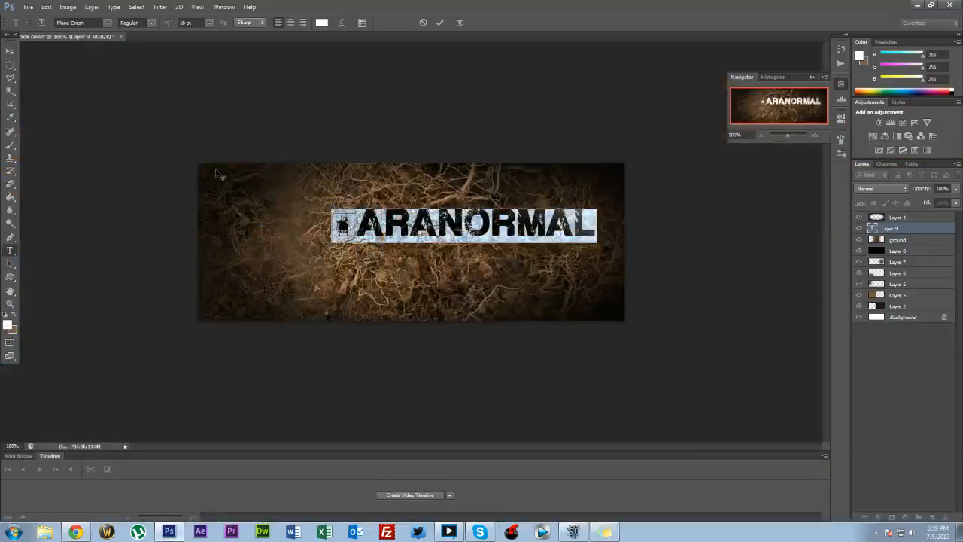
- Set the font of the "Paranormal" text to TOSCA ZERO and hide the selection highlight
click(107, 22)
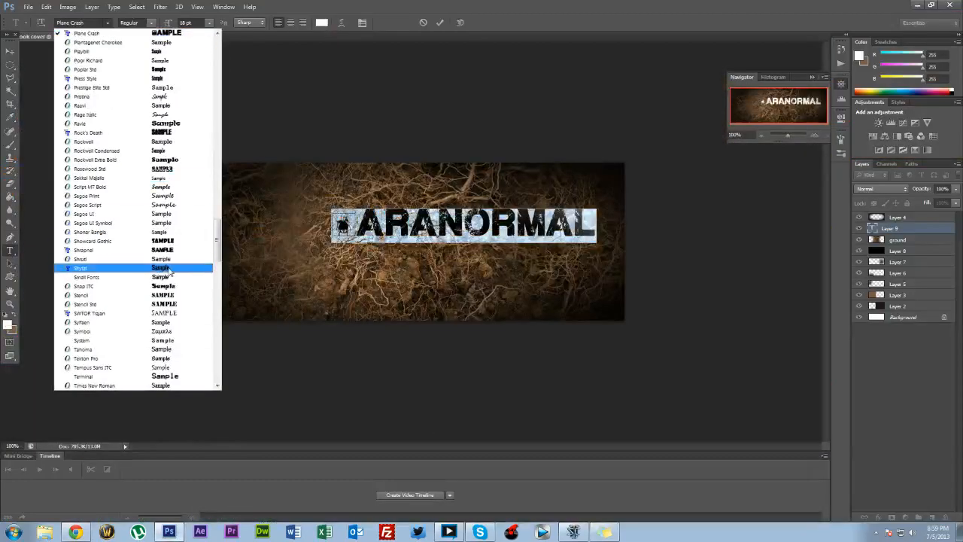
scroll(169, 271, down, 3)
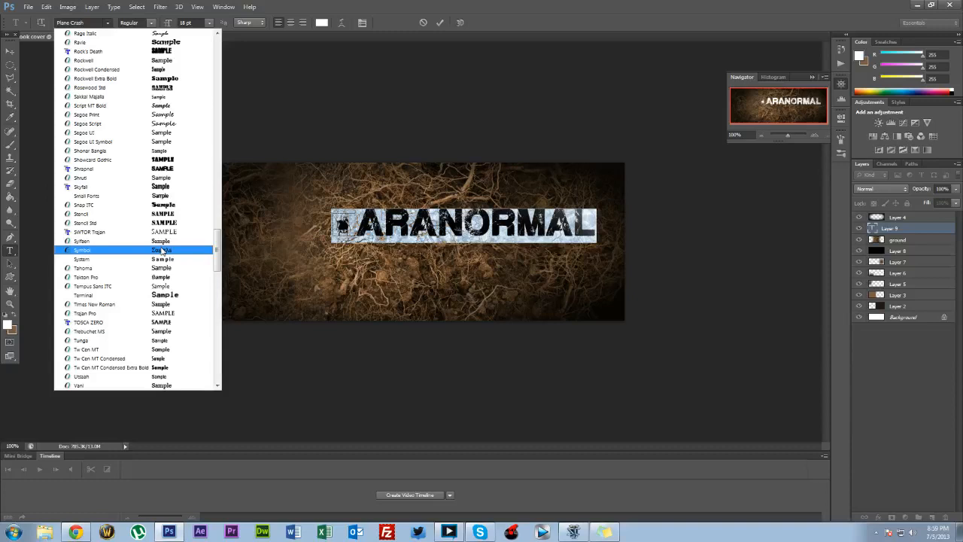
click(148, 322)
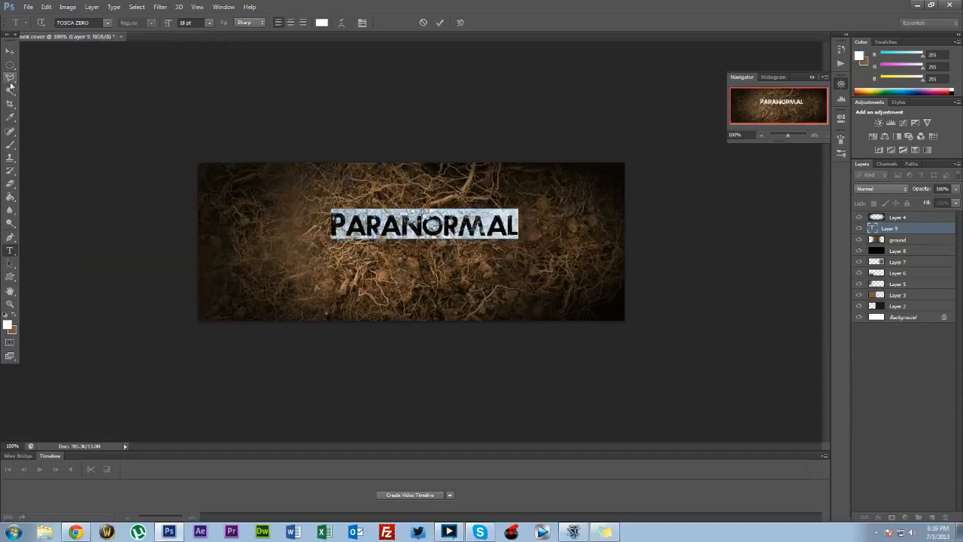
key(ctrl+h)
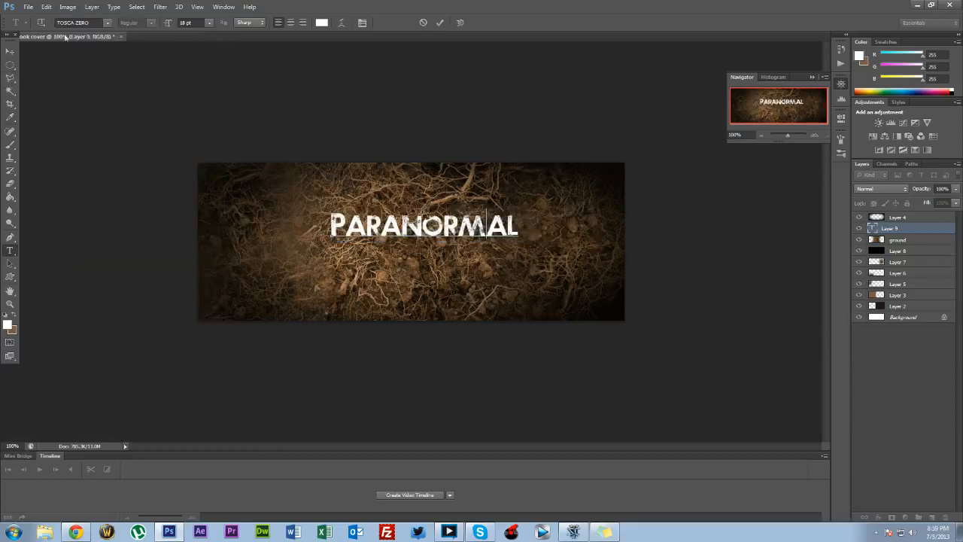
- Move the "Paranormal" text slightly up and to the left on the cover
click(11, 50)
drag(417, 207, 394, 199)
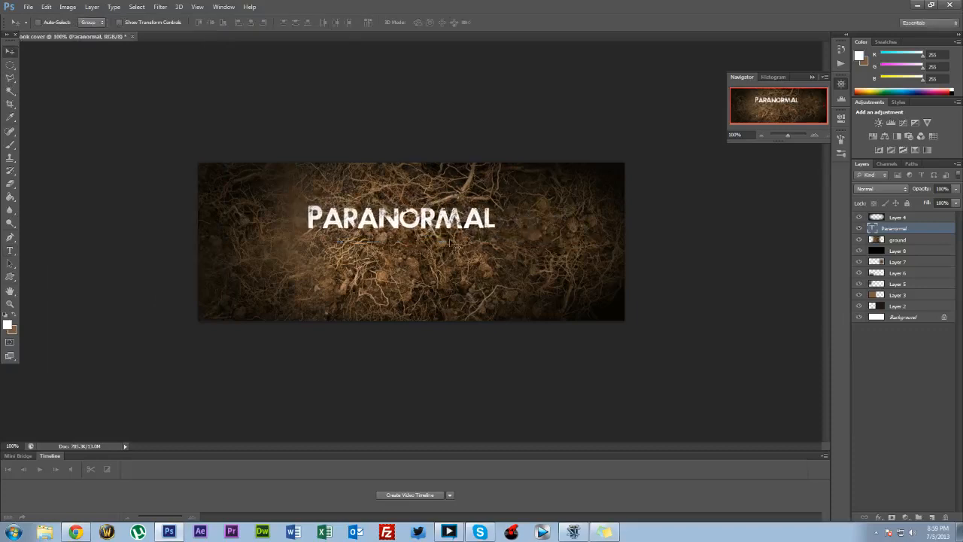
drag(447, 228, 450, 228)
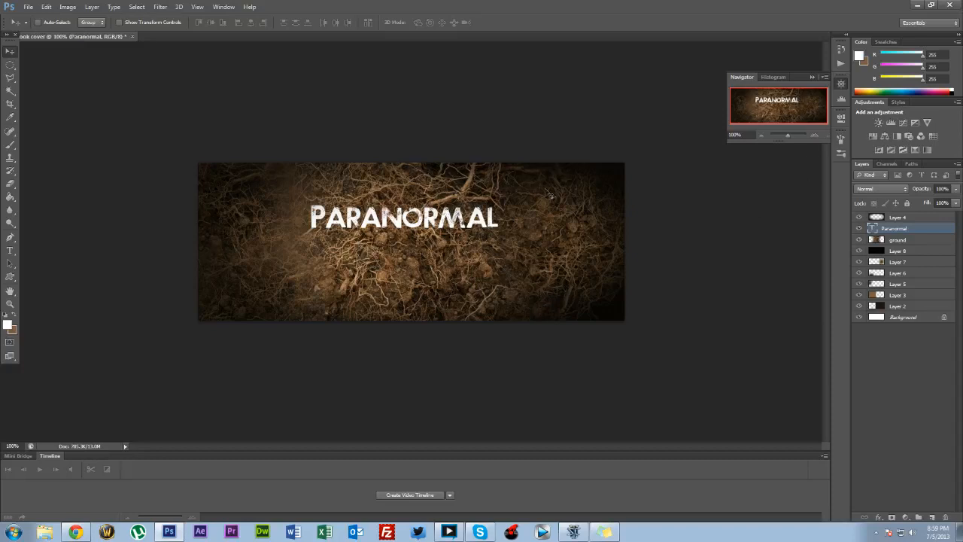
- Add "Documentaries" as a separate TOSCA ZERO text at 18 pt and move it directly beneath "Paranormal"
click(9, 250)
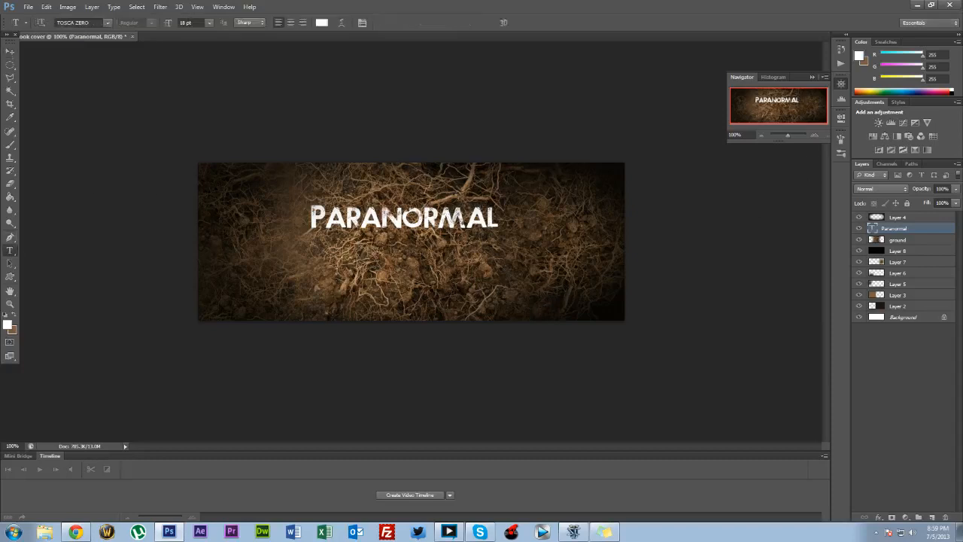
click(337, 275)
text(Docum)
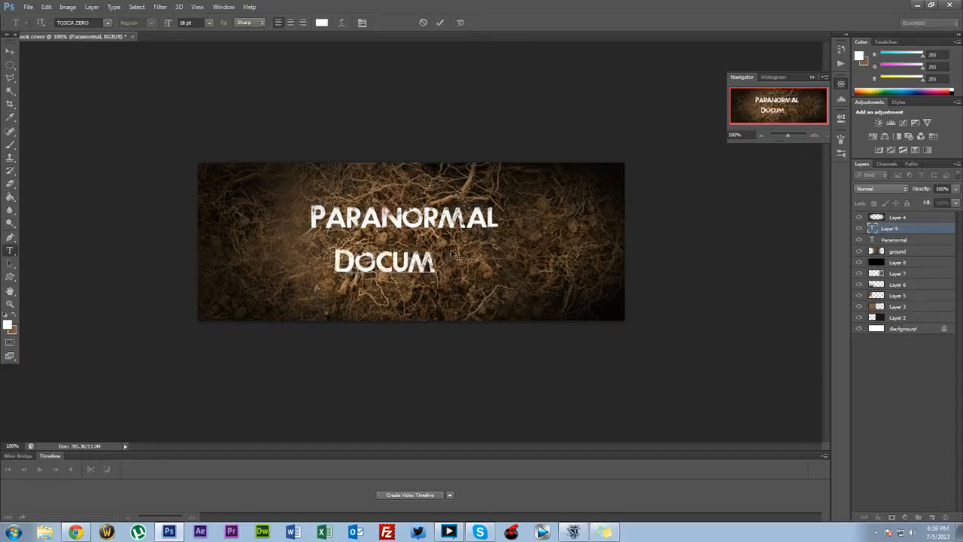
text(entaries)
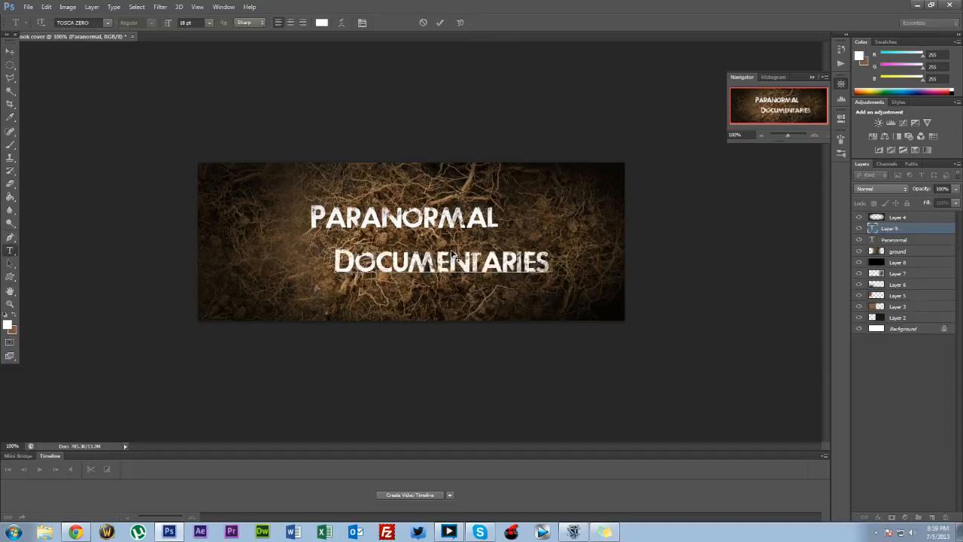
click(10, 51)
drag(532, 252, 444, 221)
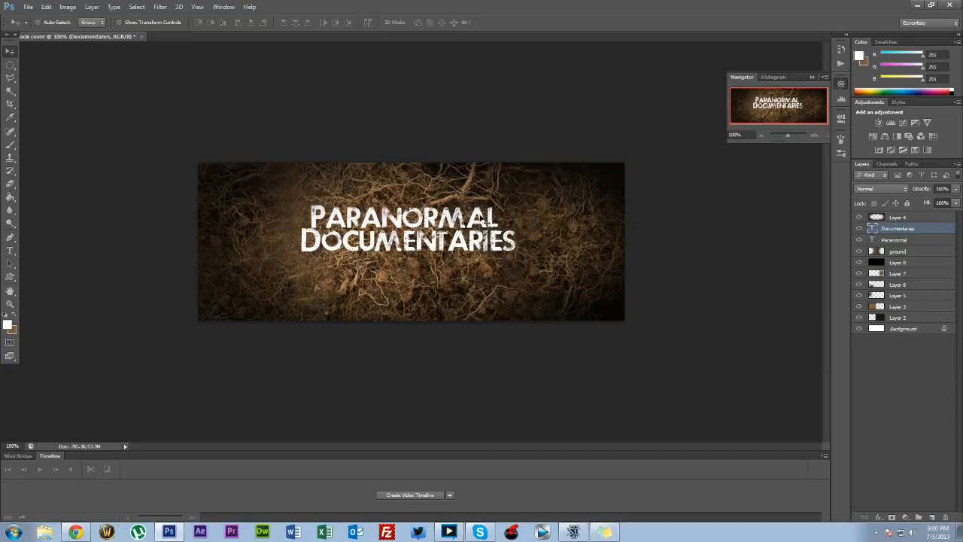
- Open the layer style settings of the "Documentaries" text, keep the title in view, and try Bevel & Emboss before switching it off
double_click(923, 233)
drag(623, 105, 471, 152)
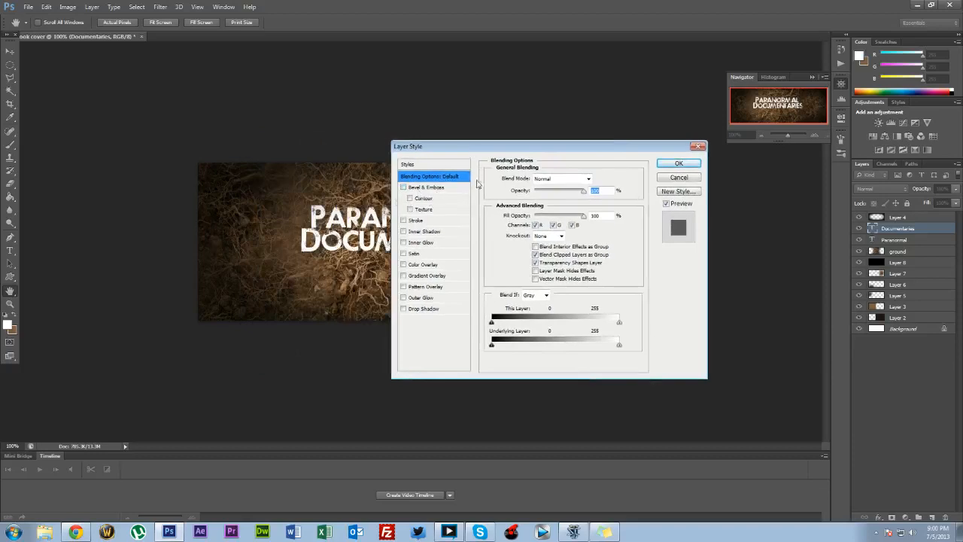
drag(469, 148, 599, 153)
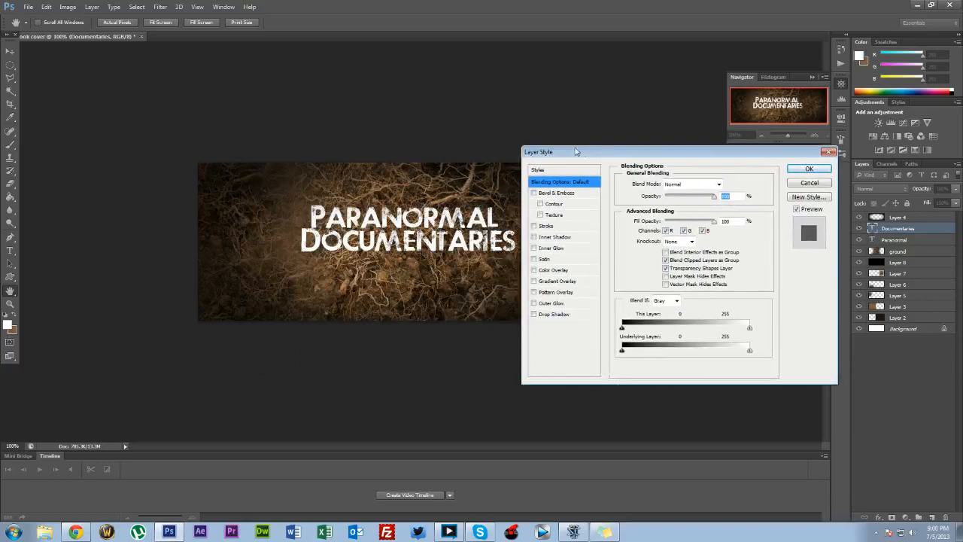
click(556, 194)
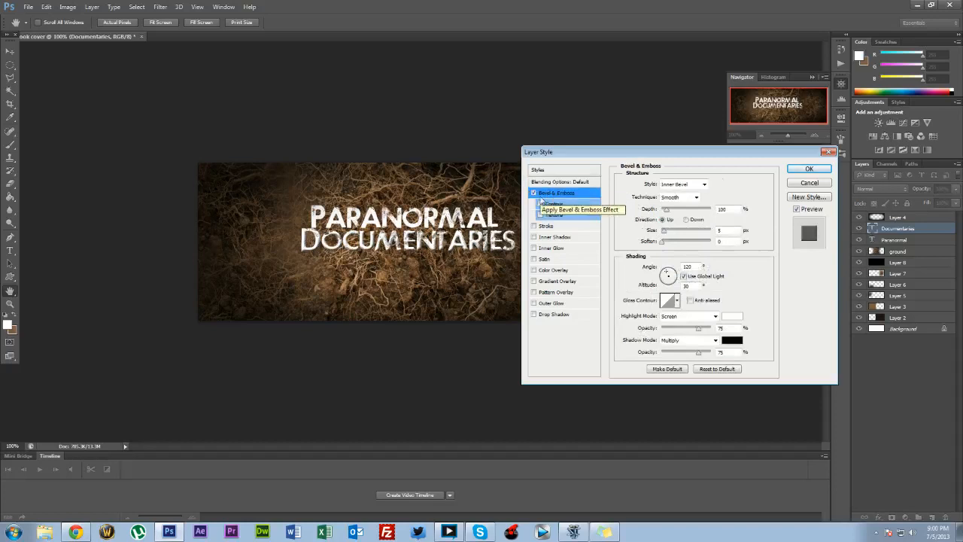
click(535, 193)
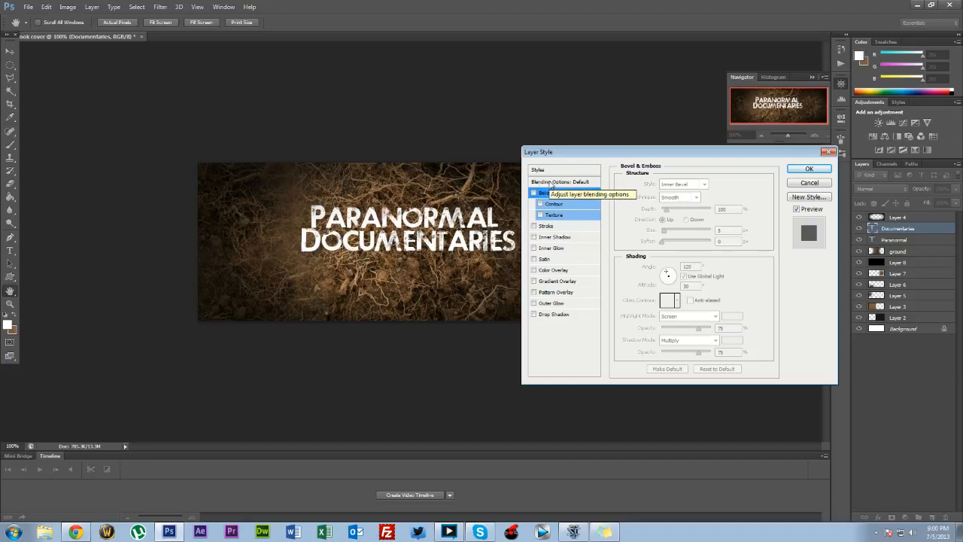
- Add a black outside stroke to the "Documentaries" text, try thicker sizes, and set its size to 1 px
click(577, 229)
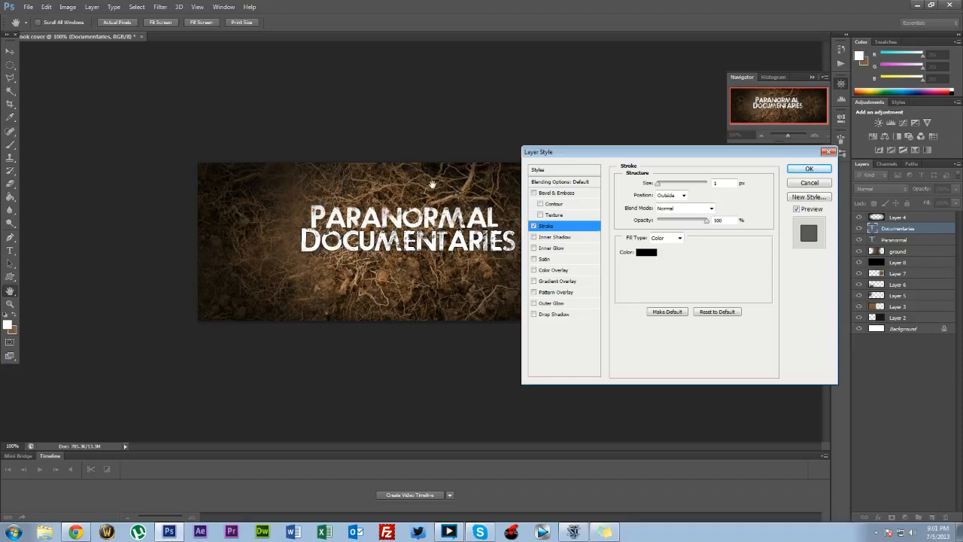
drag(723, 184, 646, 167)
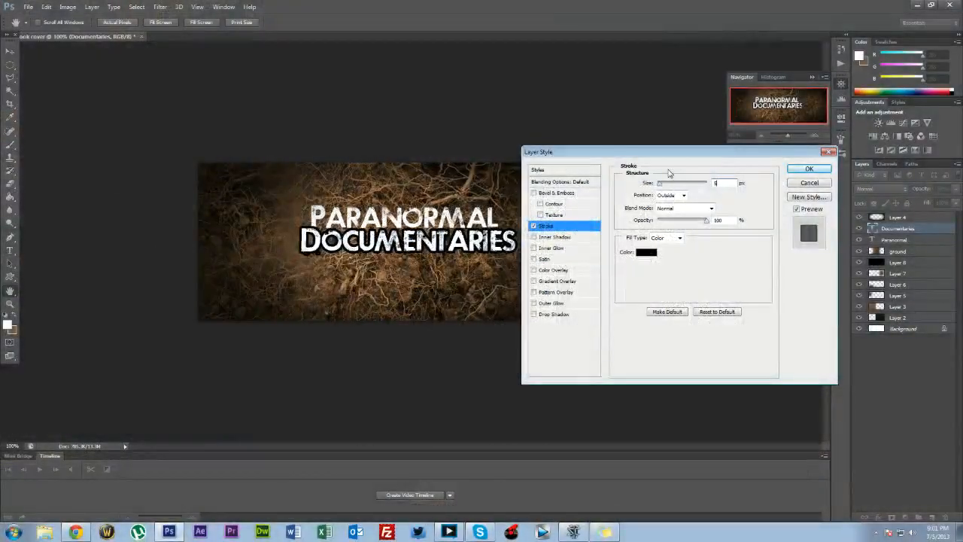
text(1)
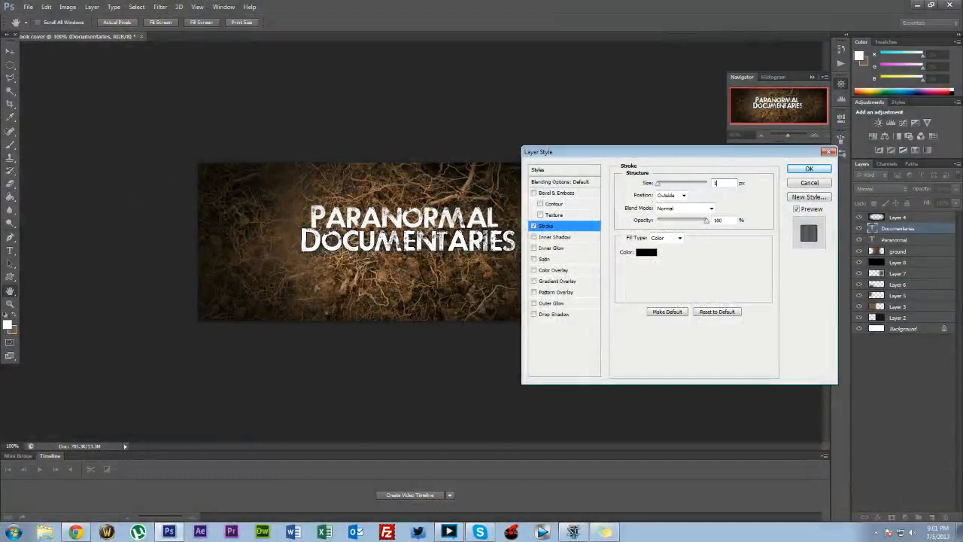
text(5)
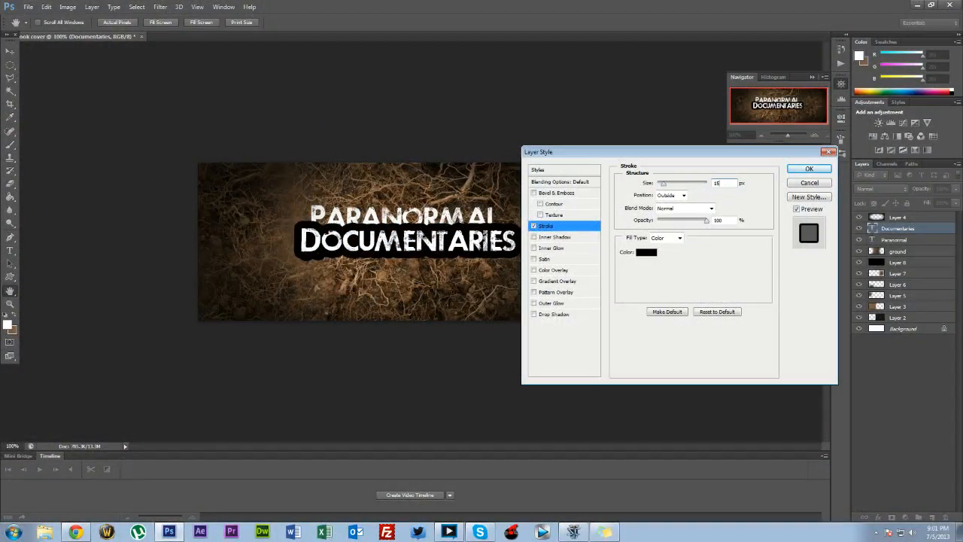
key(BackSpace)
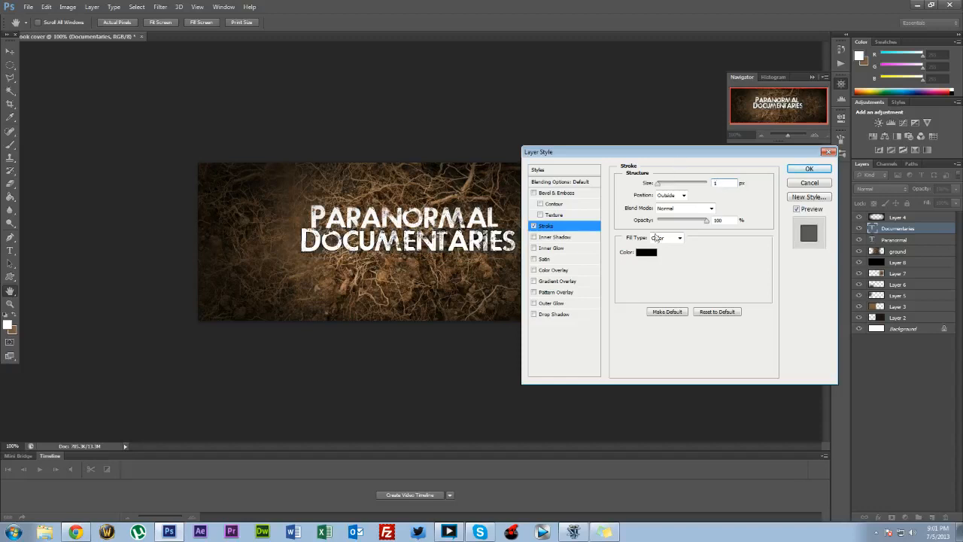
- Try the Inner Shadow and Inner Glow effects on the "Documentaries" text one after the other, switching each off again
click(591, 239)
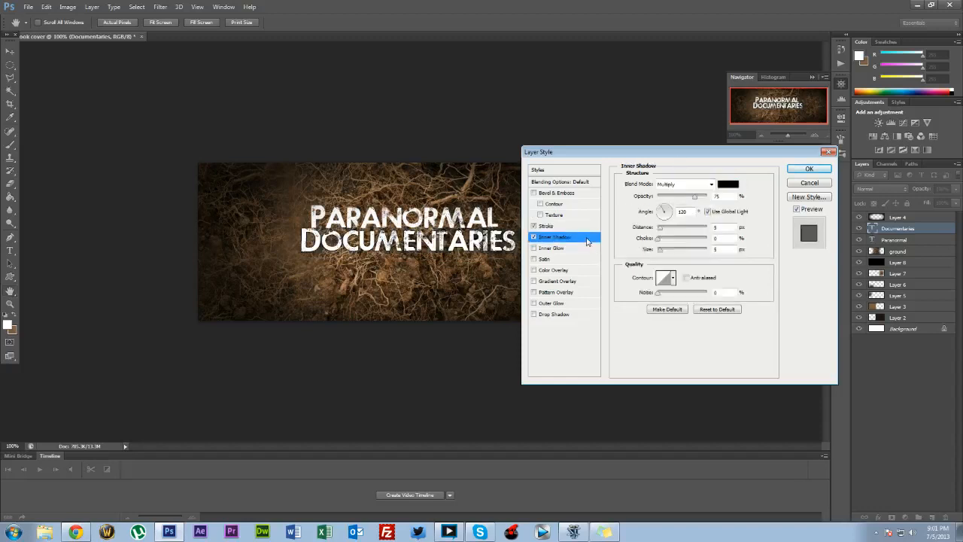
click(534, 237)
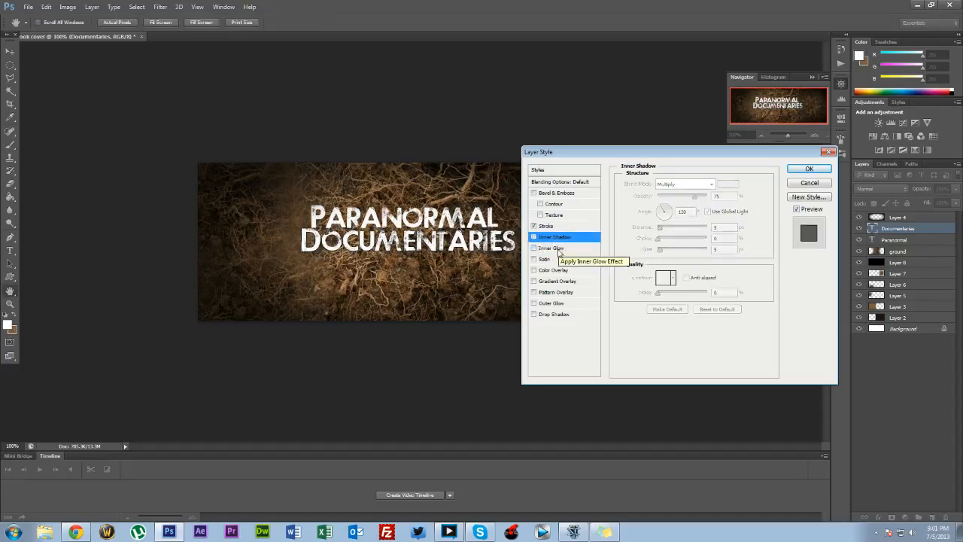
click(559, 249)
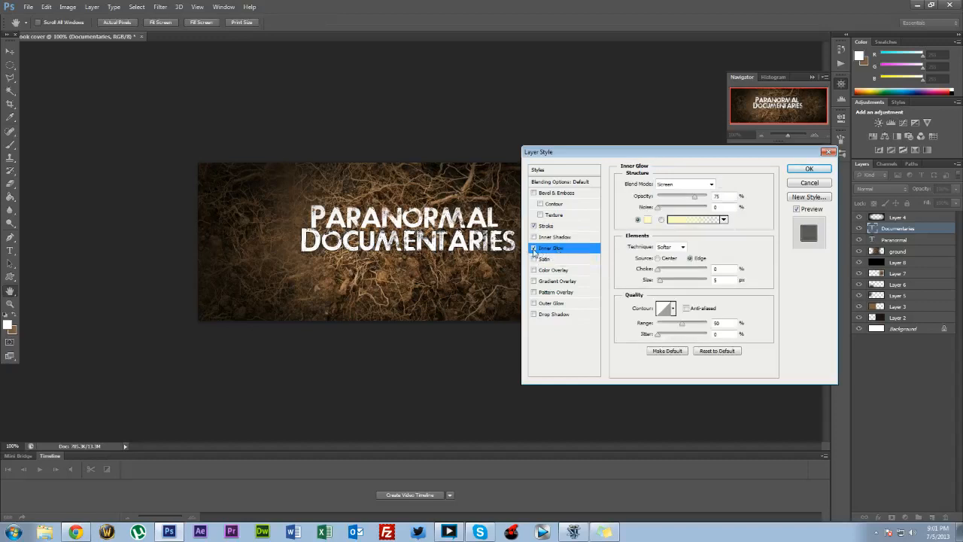
click(534, 249)
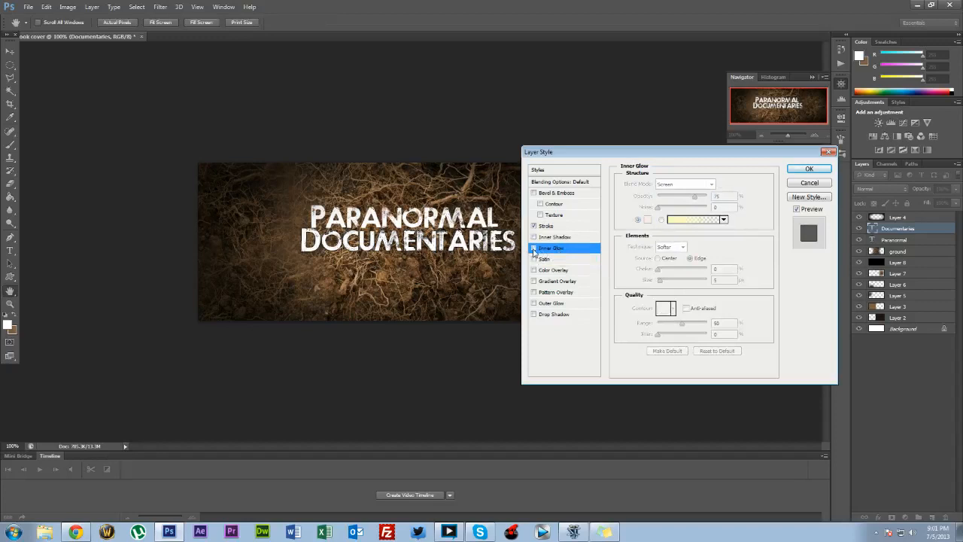
- Apply a black Multiply Satin effect to the "Documentaries" text, compare weak and full strength, and set its opacity to about 25%
click(560, 261)
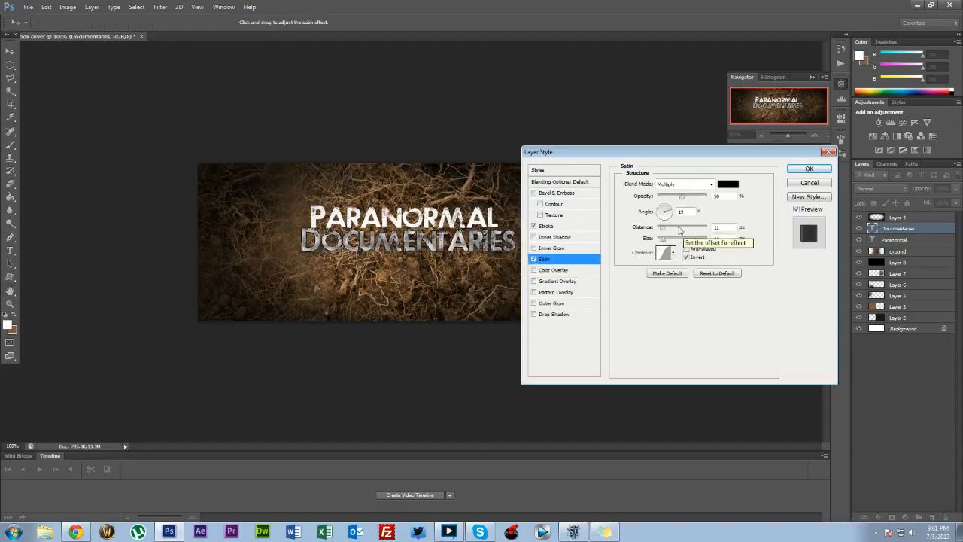
drag(682, 197, 669, 200)
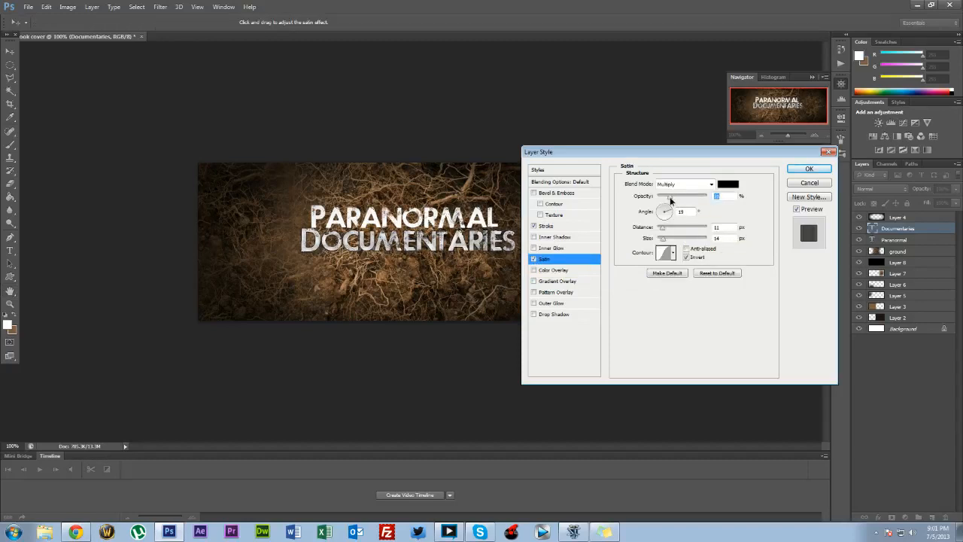
drag(668, 200, 666, 201)
drag(662, 200, 741, 188)
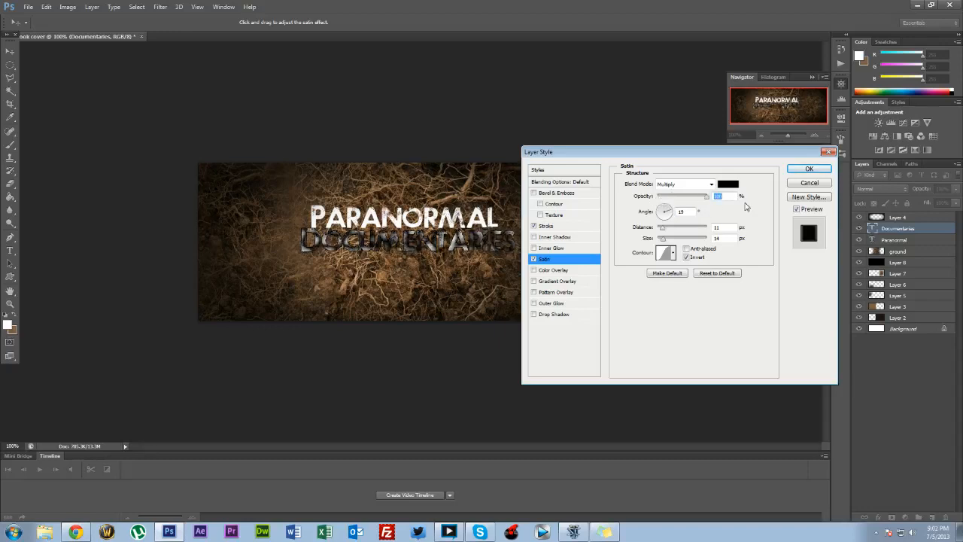
drag(696, 202, 672, 200)
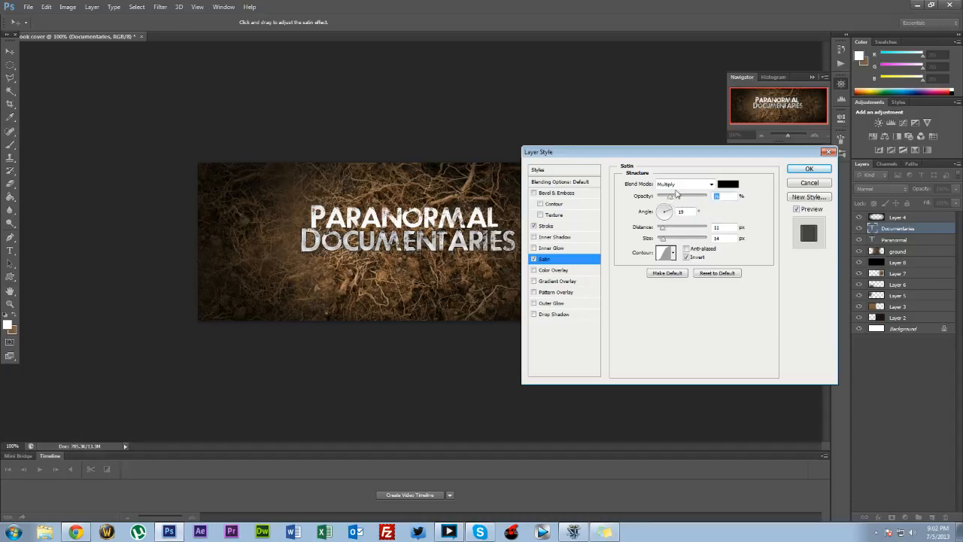
- Try the red Color Overlay and the black-to-white Gradient Overlay on the "Documentaries" text, switching each off again
click(557, 270)
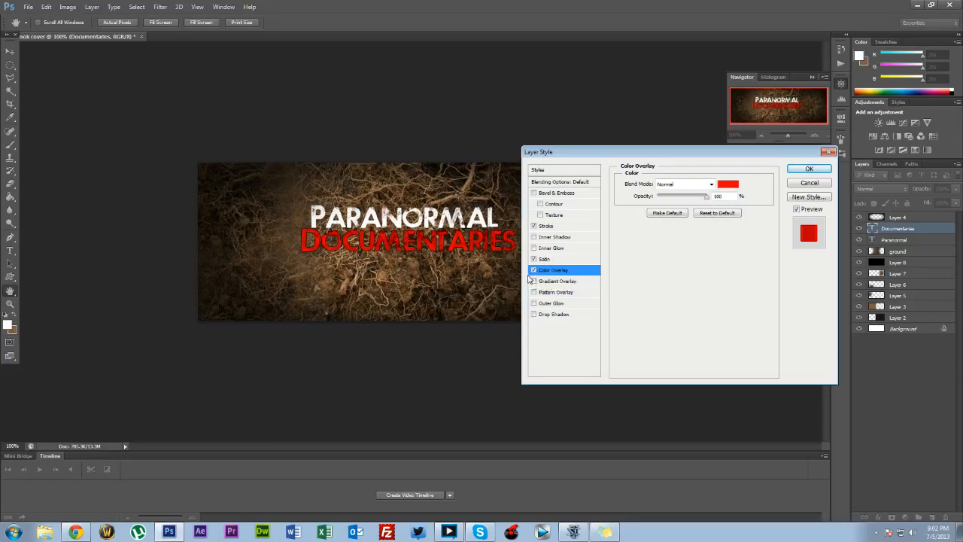
click(534, 270)
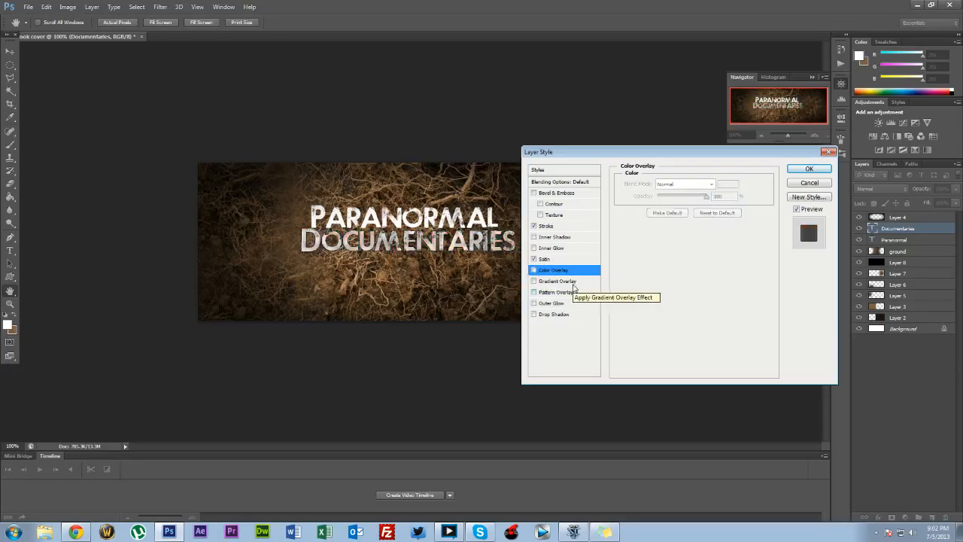
click(556, 280)
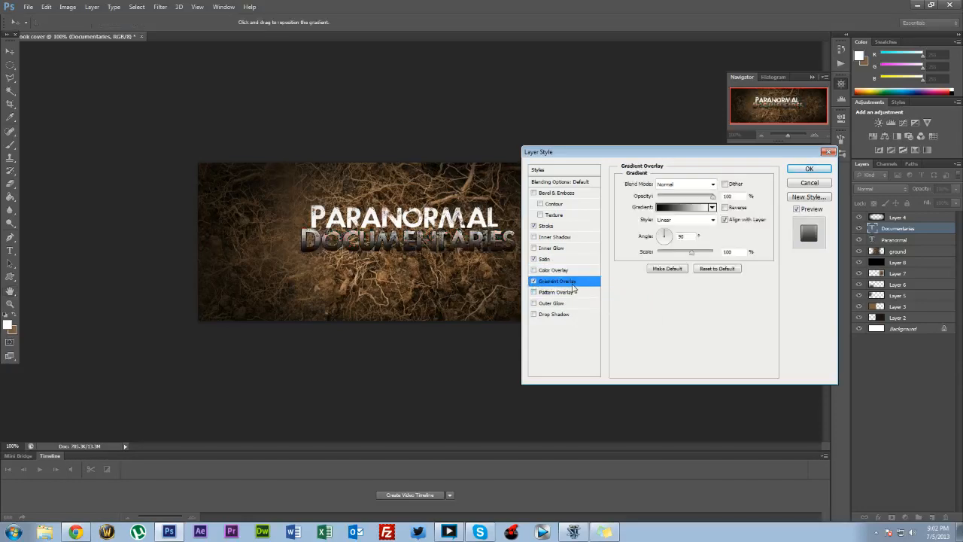
click(533, 281)
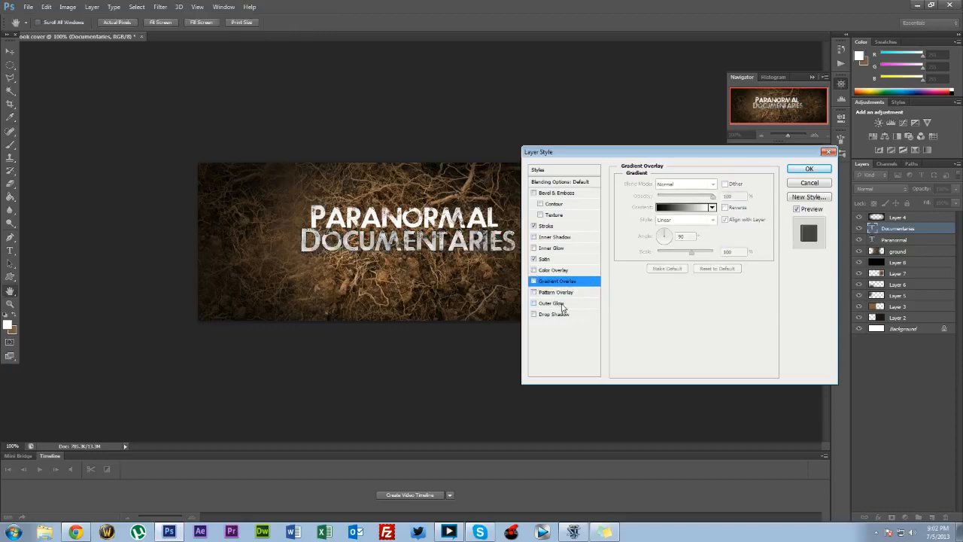
- Add an Outer Glow to the "Documentaries" text and choose white (ffffff) as the glow color
click(553, 303)
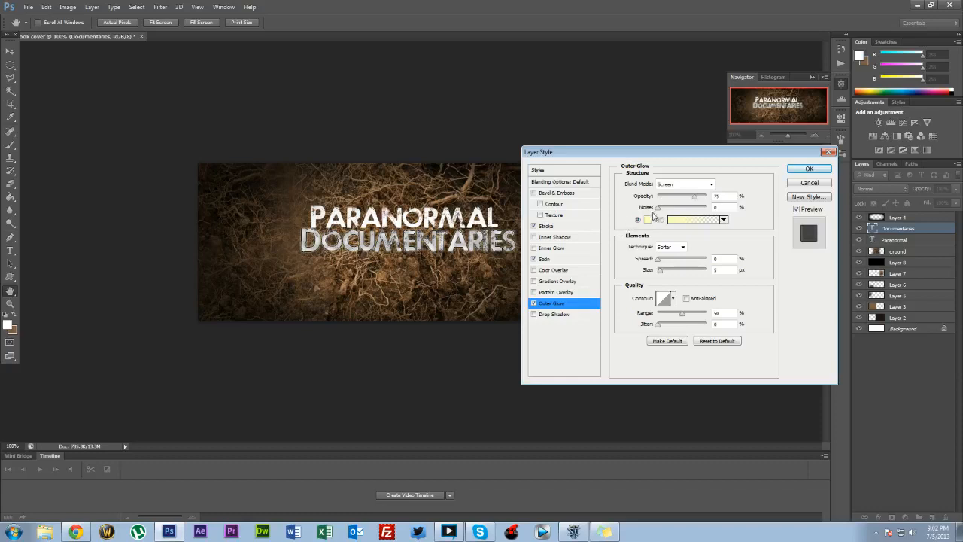
click(648, 218)
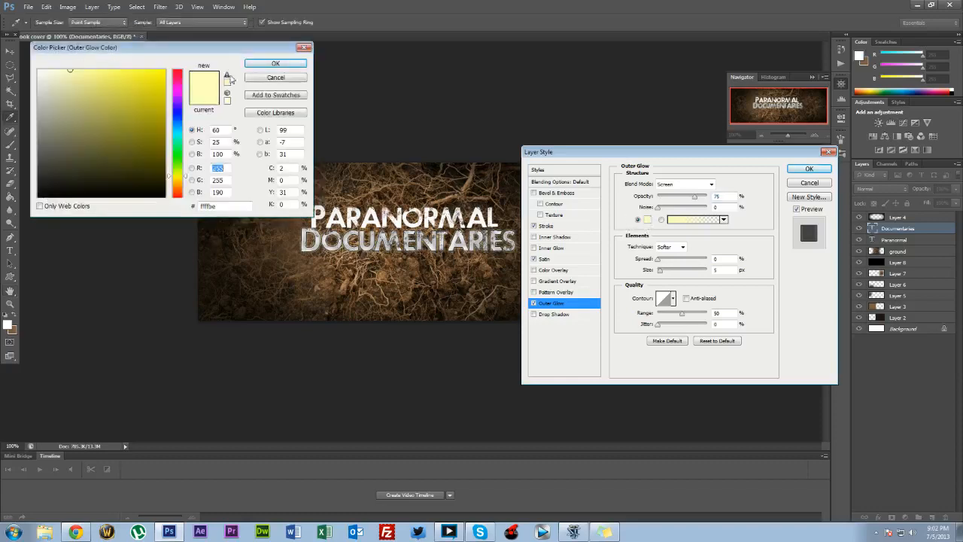
click(38, 71)
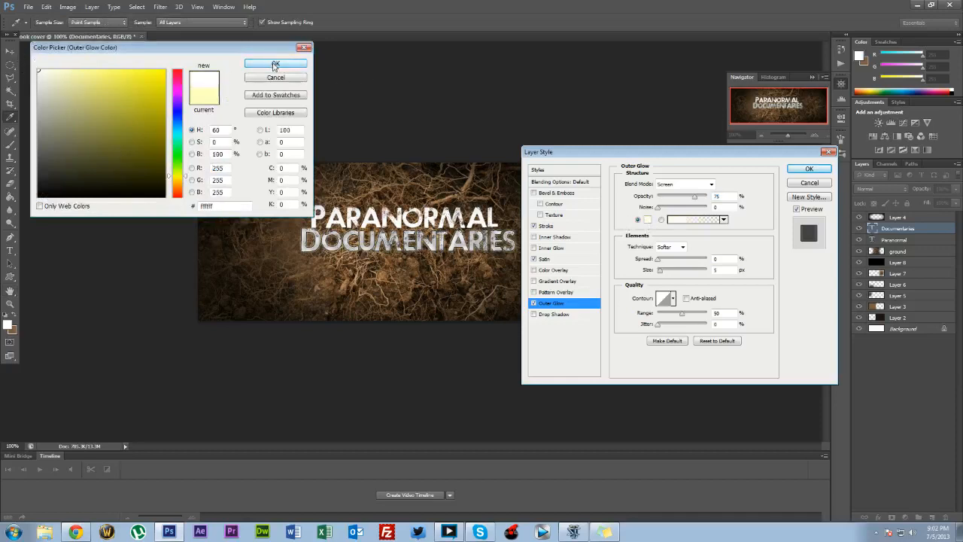
- Make the outer glow of the Documentaries text white (ffffff) and increase the glow size
click(272, 64)
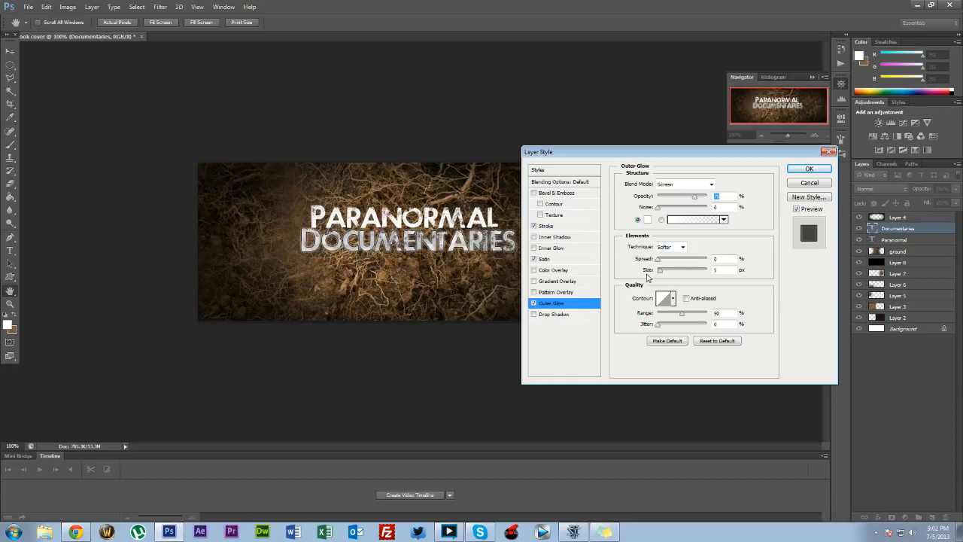
drag(659, 273, 660, 274)
drag(662, 274, 659, 261)
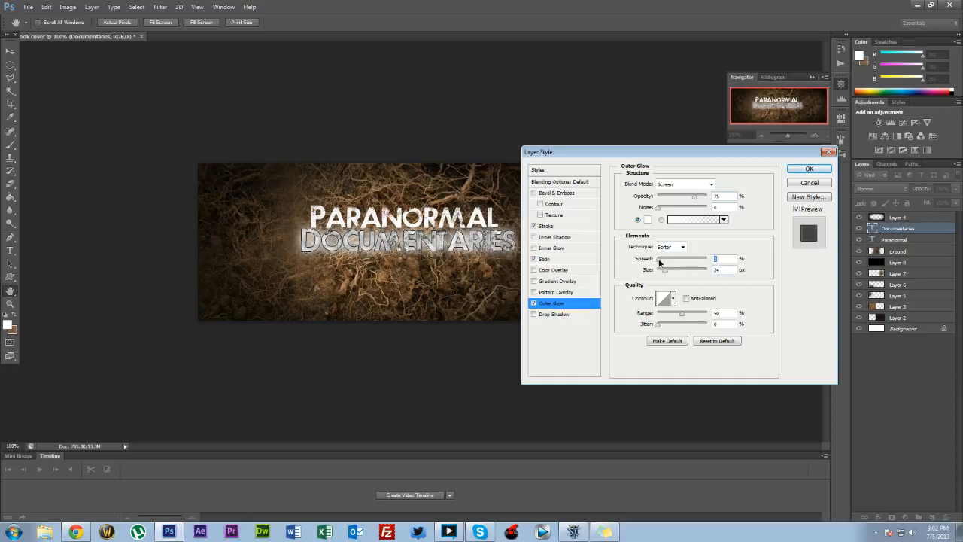
drag(665, 273, 664, 272)
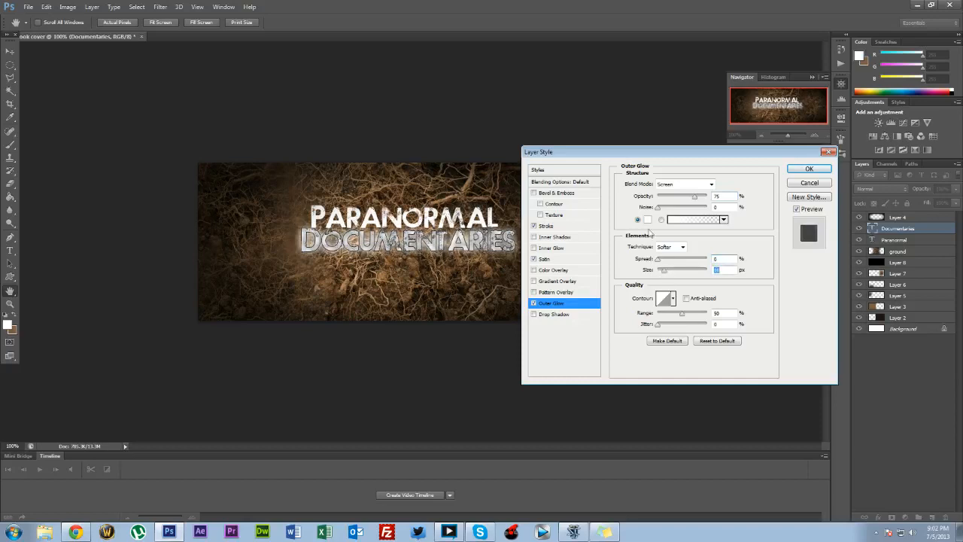
- Turn off Satin on the Documentaries text, add a black Multiply drop shadow with a slightly larger size, and apply the style
drag(695, 154, 722, 134)
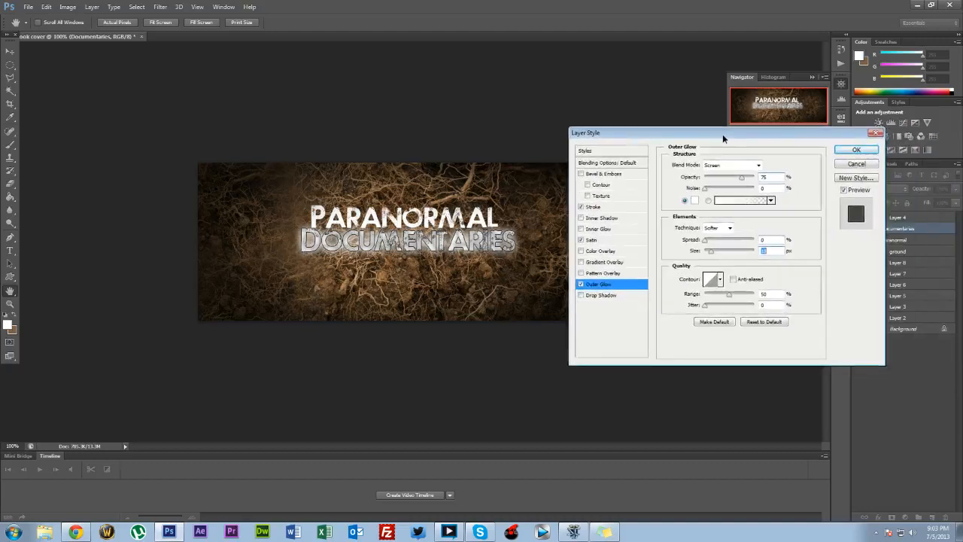
click(582, 240)
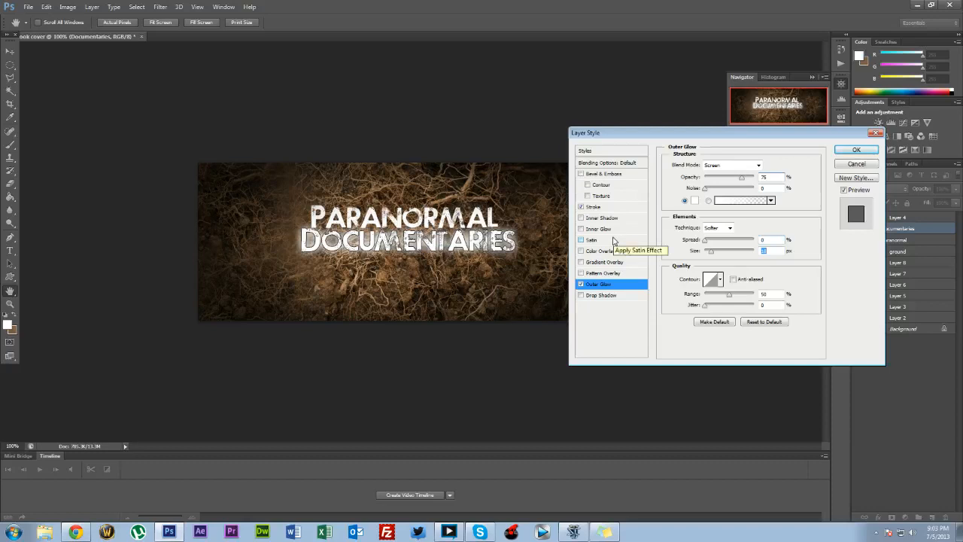
click(580, 240)
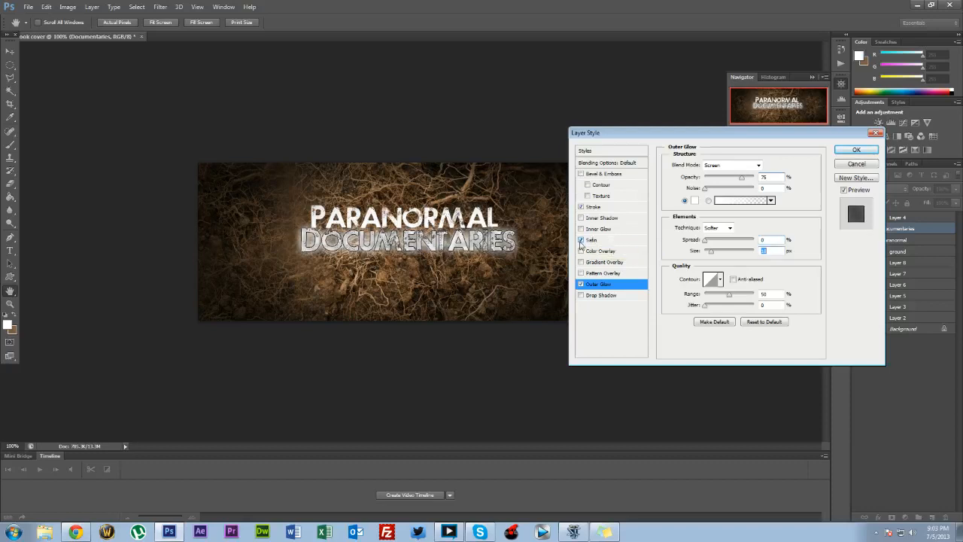
click(580, 242)
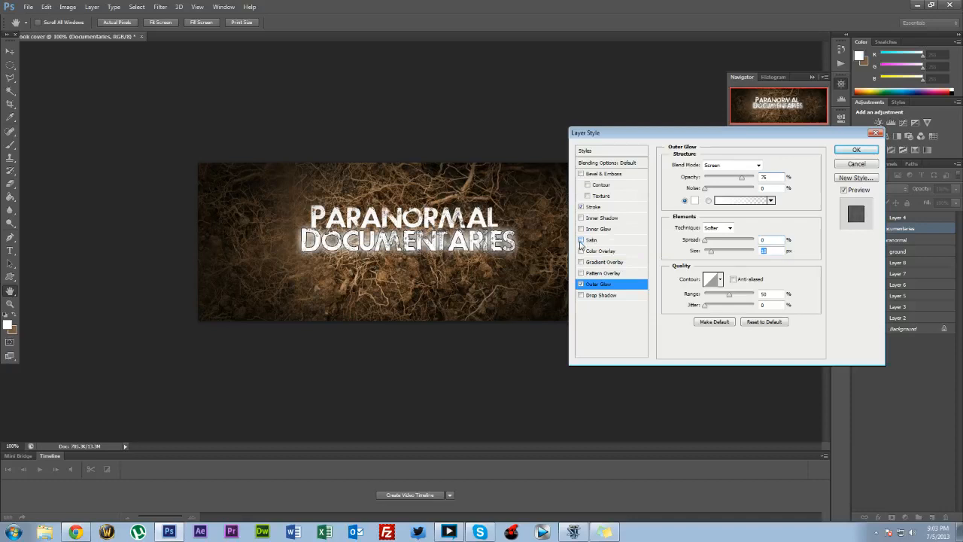
click(614, 296)
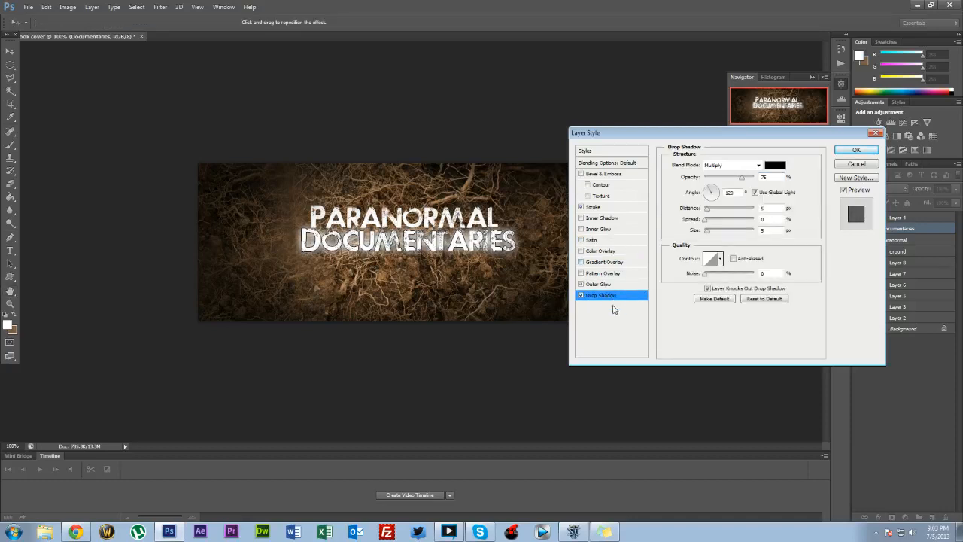
drag(707, 233, 710, 232)
click(856, 150)
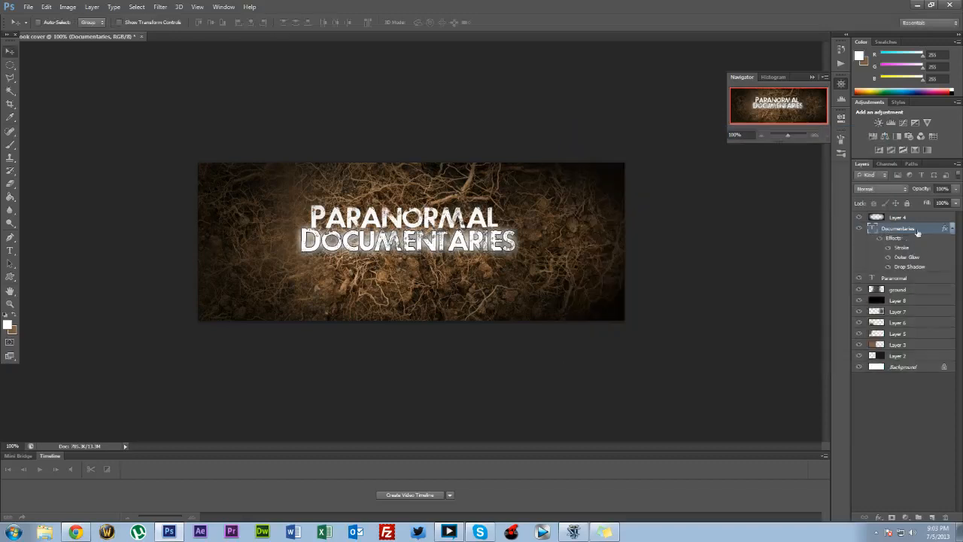
- Give the Paranormal text layer a drop shadow and a white (ffffff) outer glow with an increased size
double_click(925, 279)
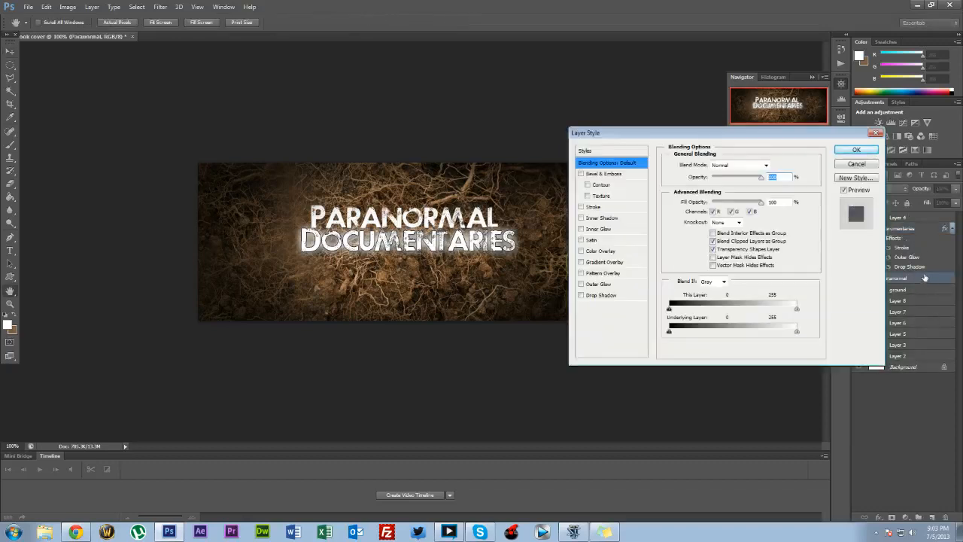
click(602, 295)
click(598, 284)
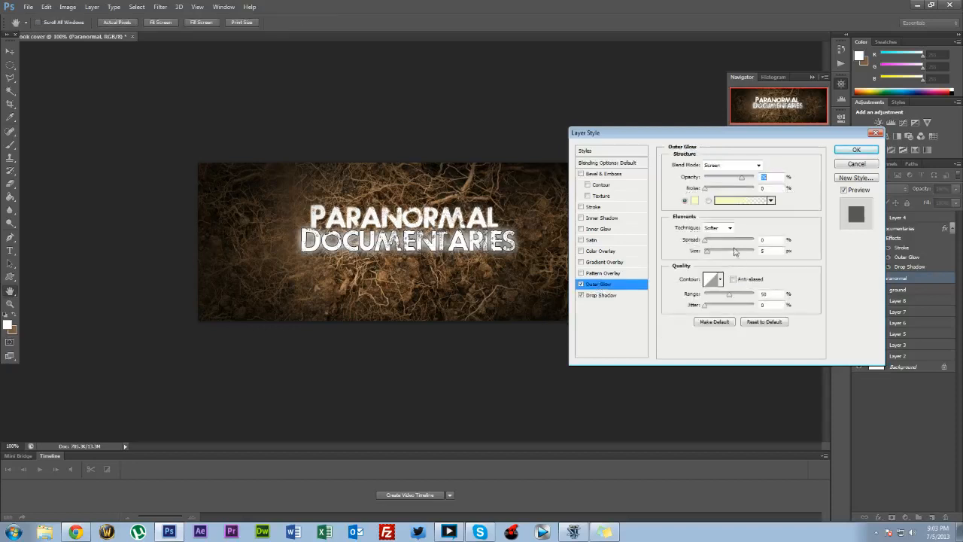
click(696, 201)
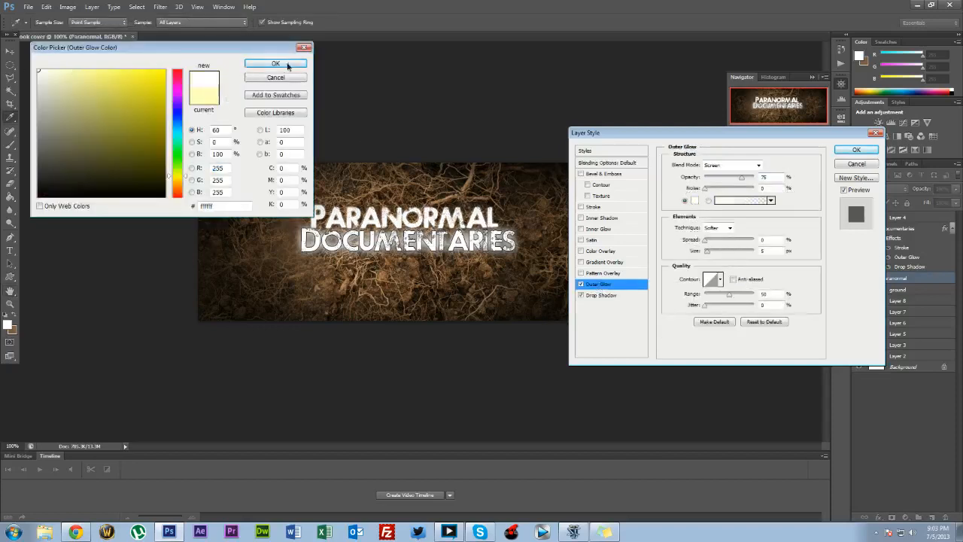
click(286, 65)
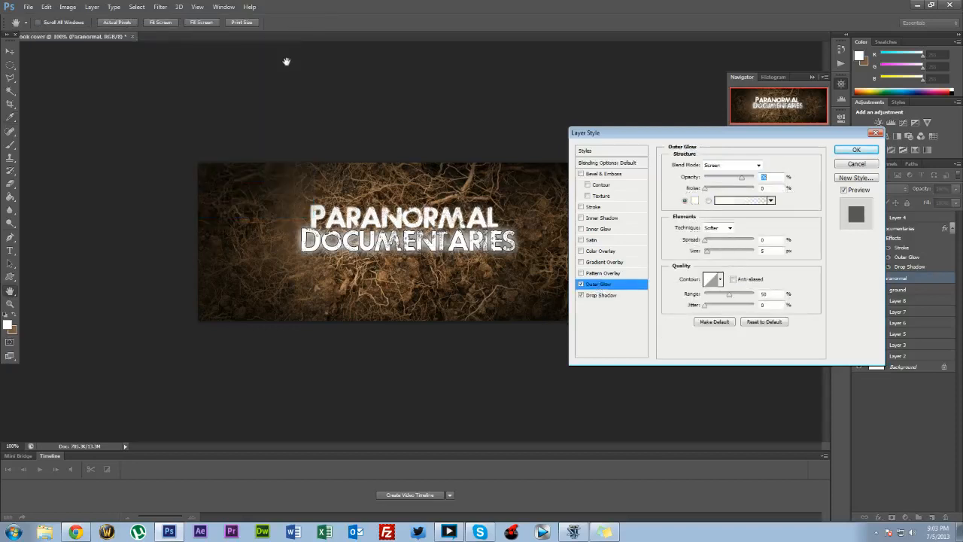
click(711, 252)
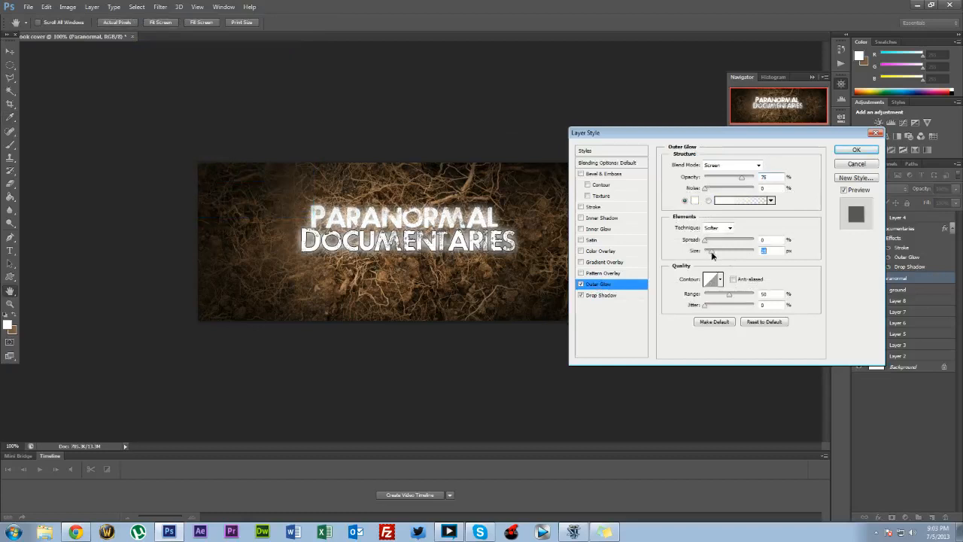
click(862, 152)
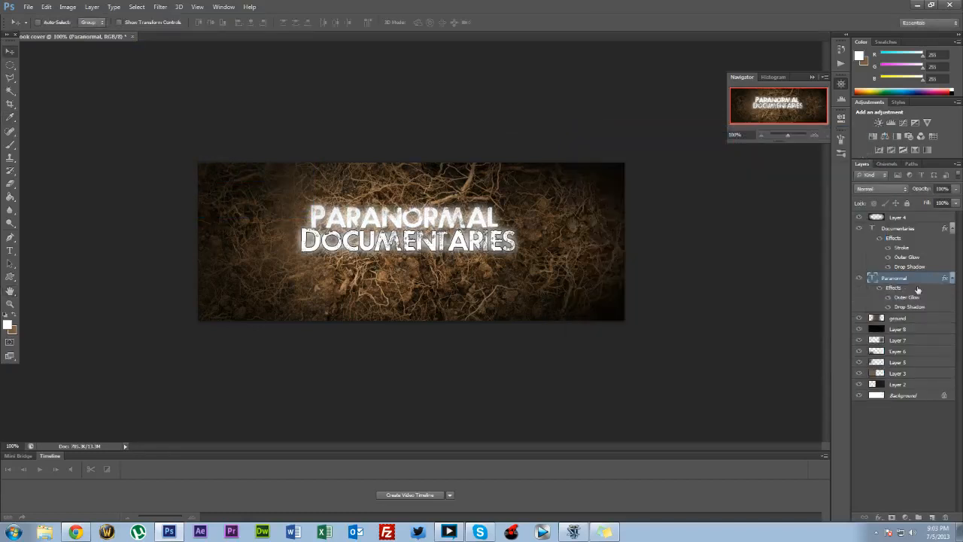
- Add a 1 px black outside stroke to the Paranormal text layer
double_click(915, 289)
click(592, 209)
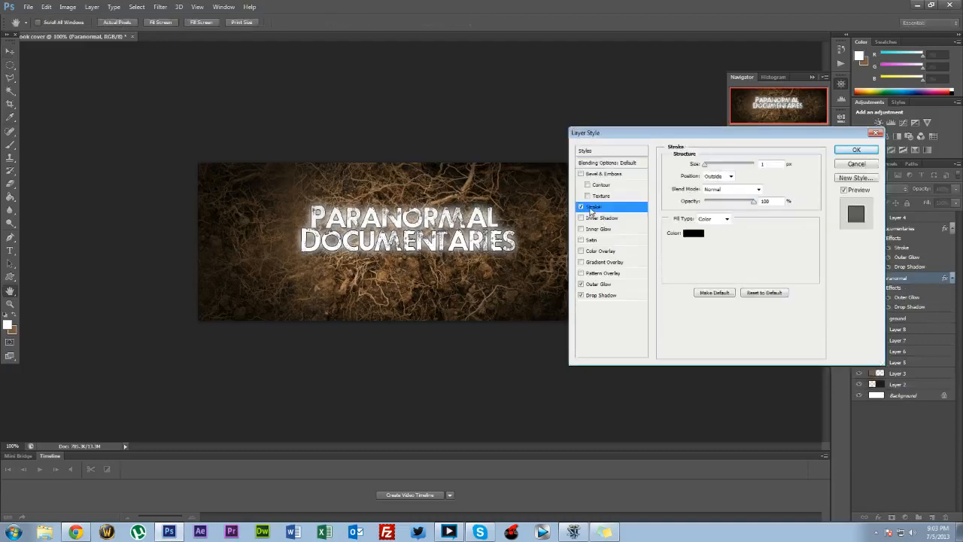
click(839, 152)
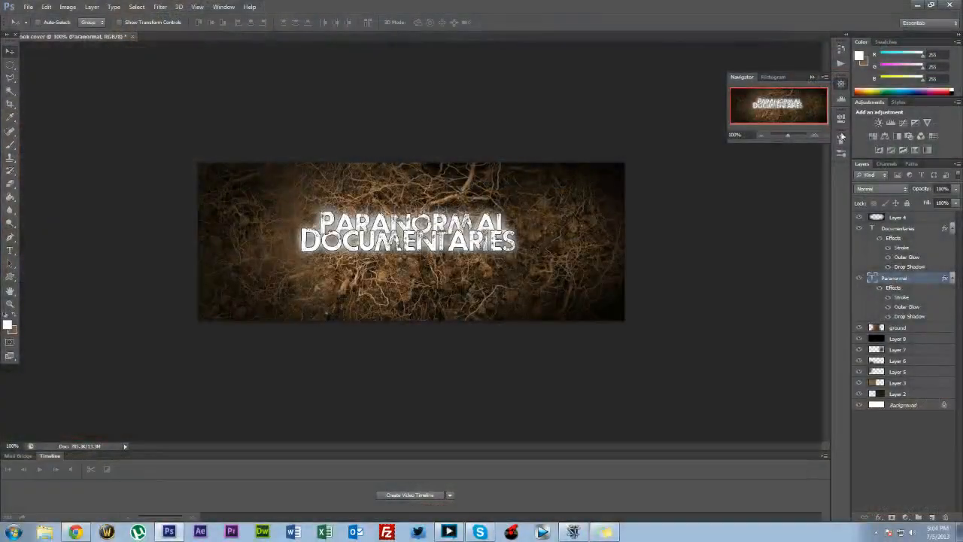
- Slightly enlarge the Paranormal text above Documentaries with Free Transform
click(817, 136)
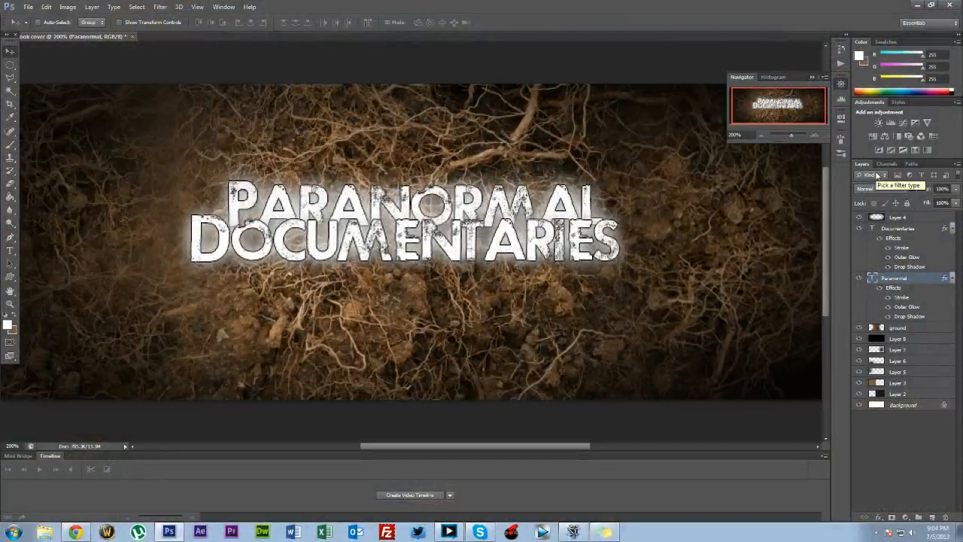
click(760, 136)
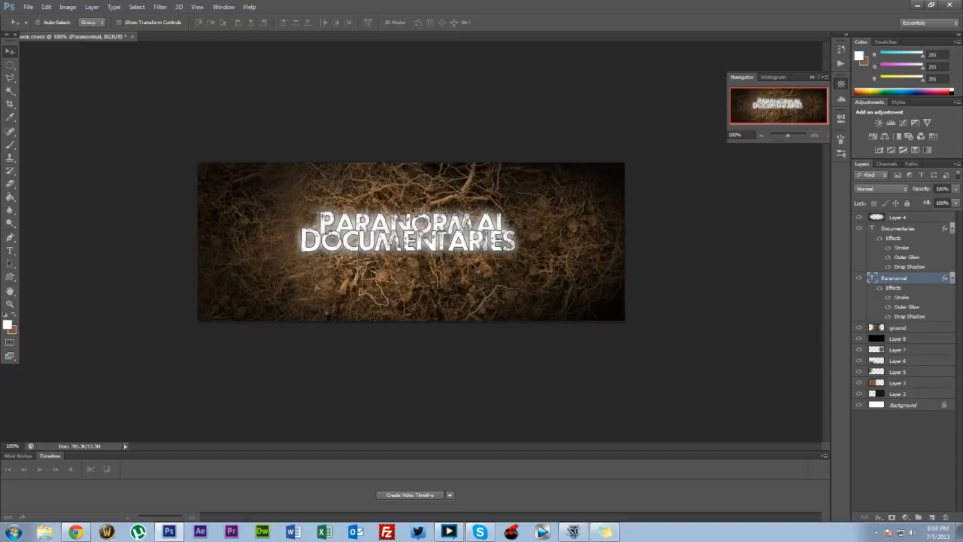
key(ctrl+t)
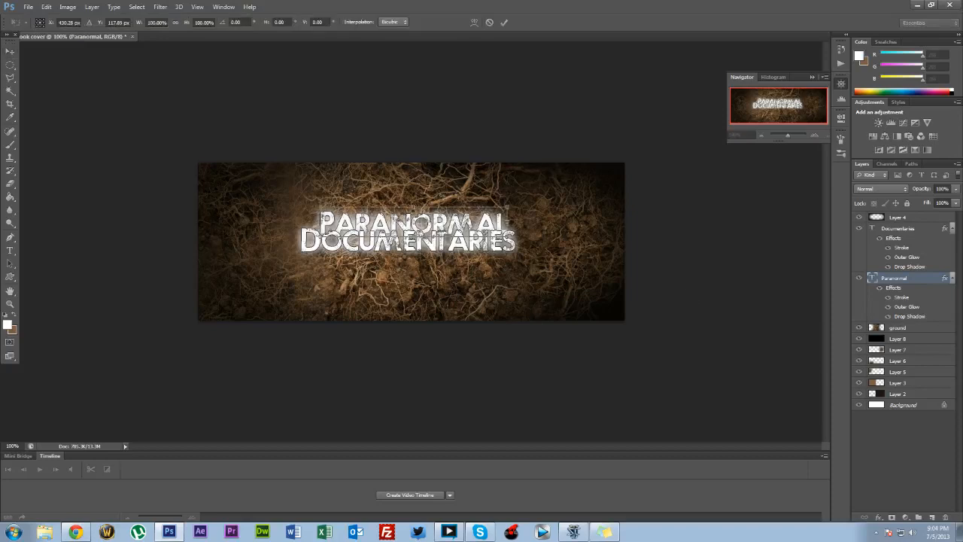
drag(532, 206, 534, 205)
key(Return)
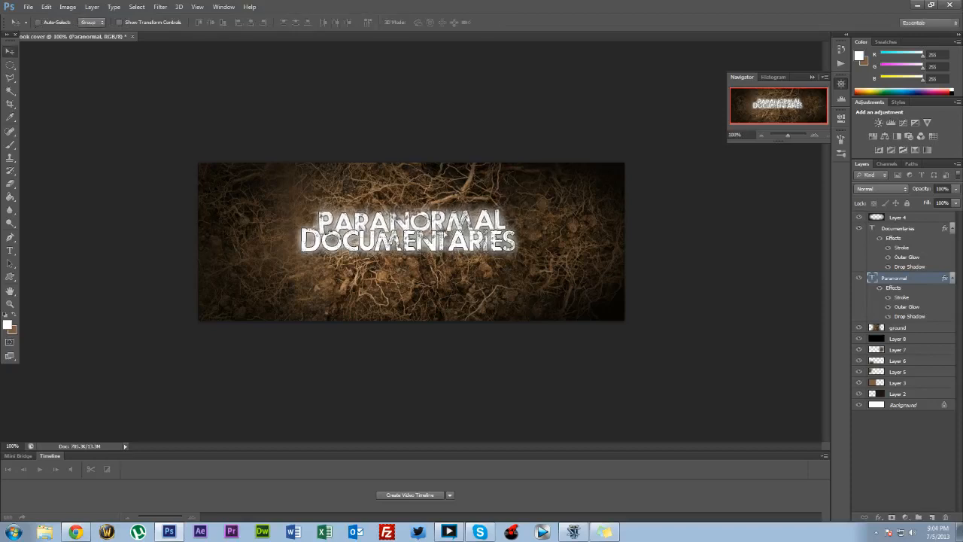
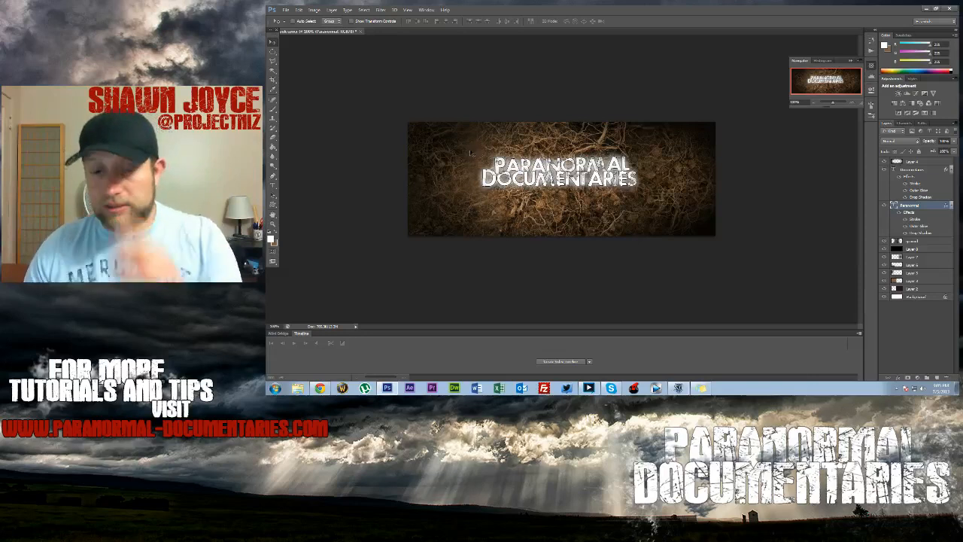
- Switch to Chrome, open Google in a new tab, and search for "photoshop brushes"
click(320, 388)
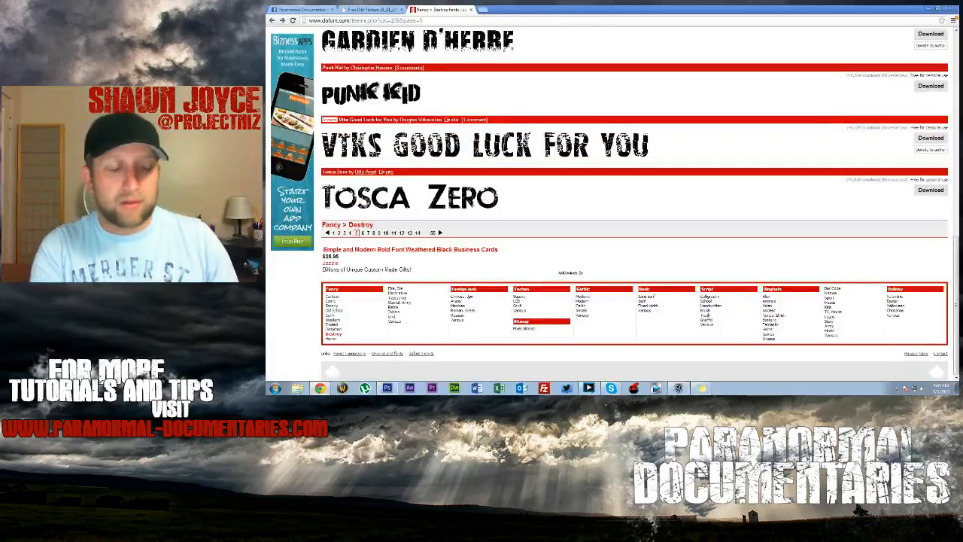
key(ctrl+t)
text(goog)
key(Return)
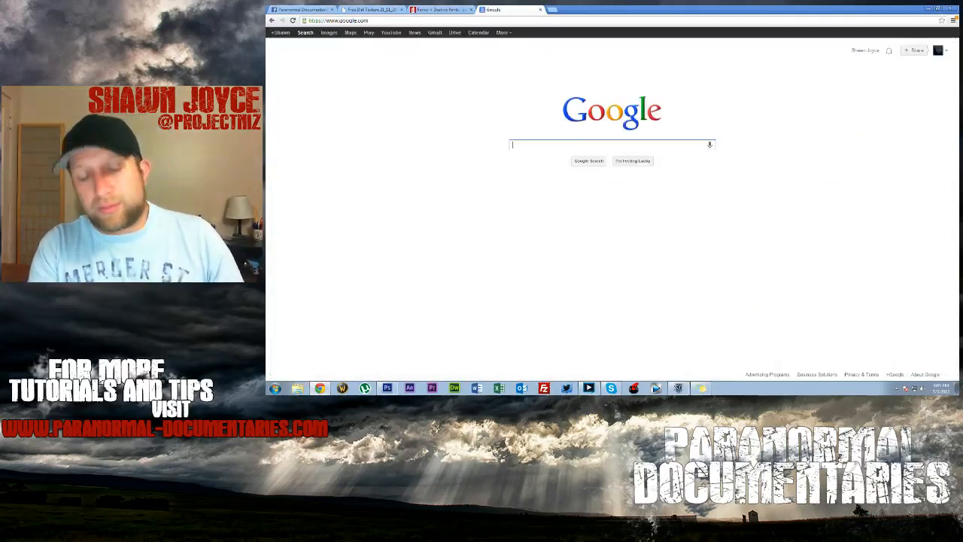
text(photo)
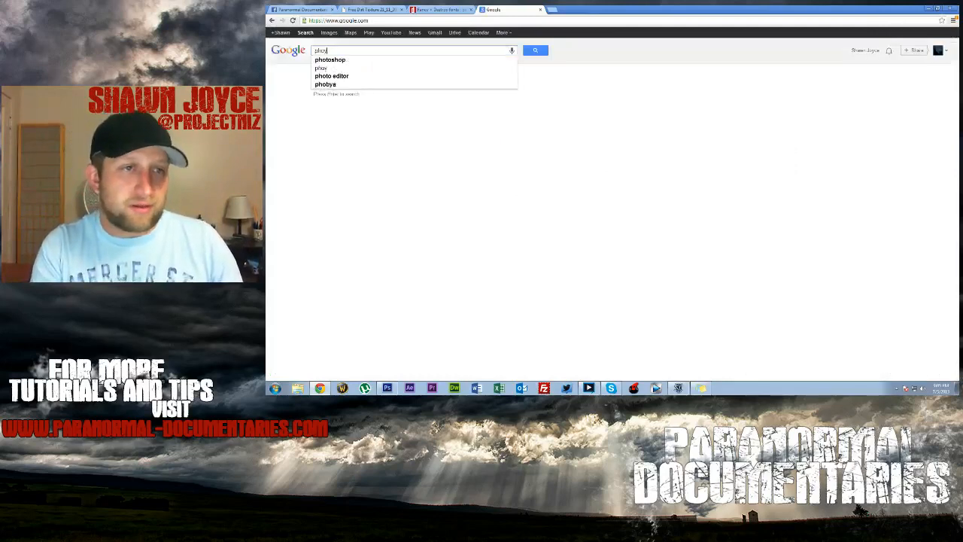
key(BackSpace)
text(toshop brushes)
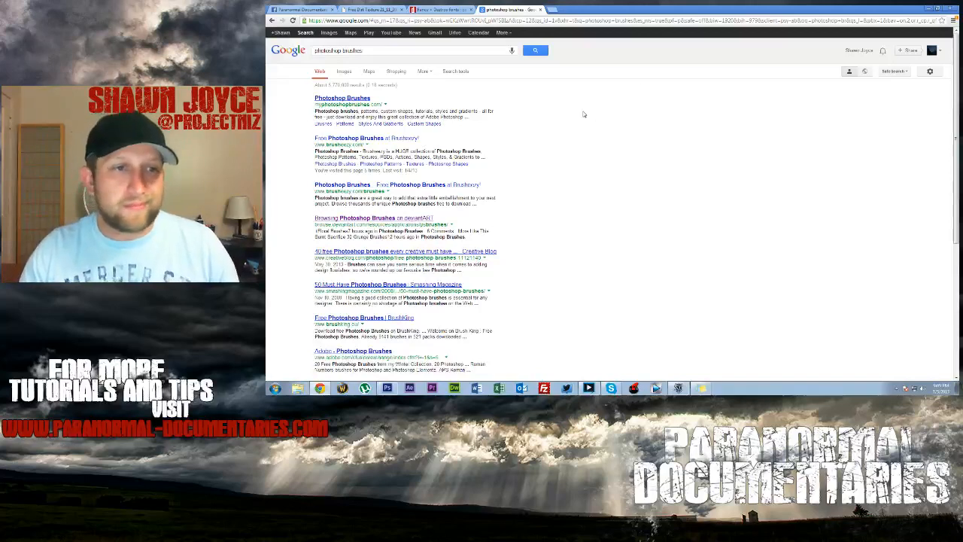
- Open the "Free Photoshop Brushes at Brusheezy!" result in a new tab and look over the site's home page
right_click(397, 142)
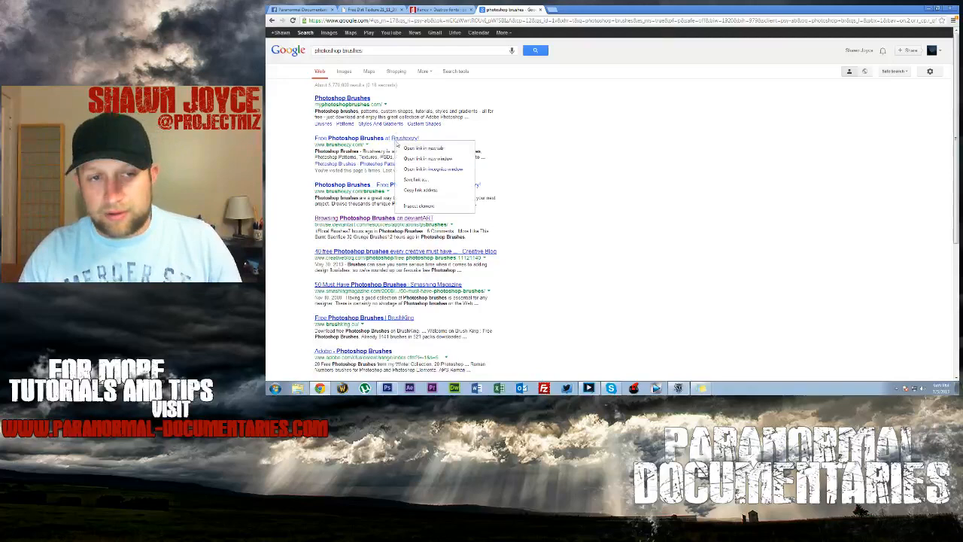
click(457, 151)
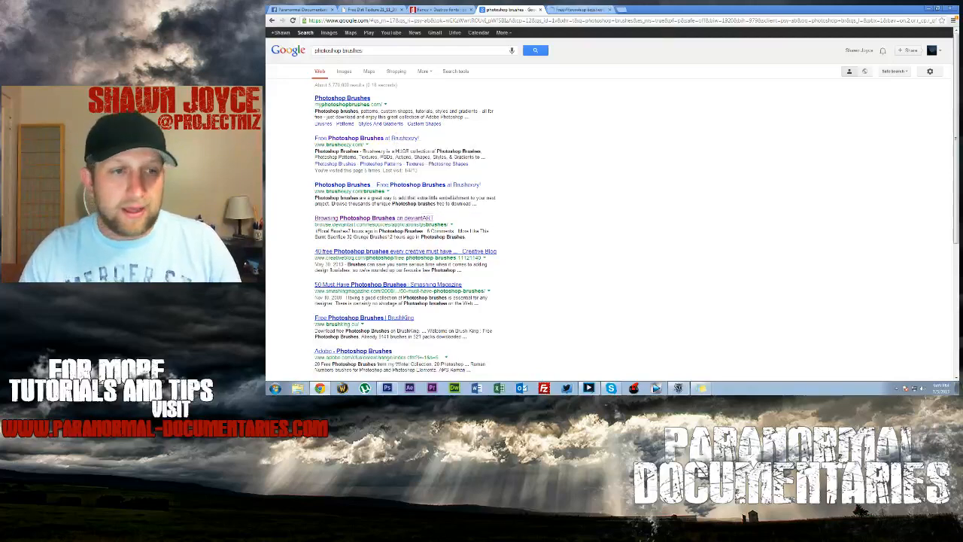
key(ctrl+Tab)
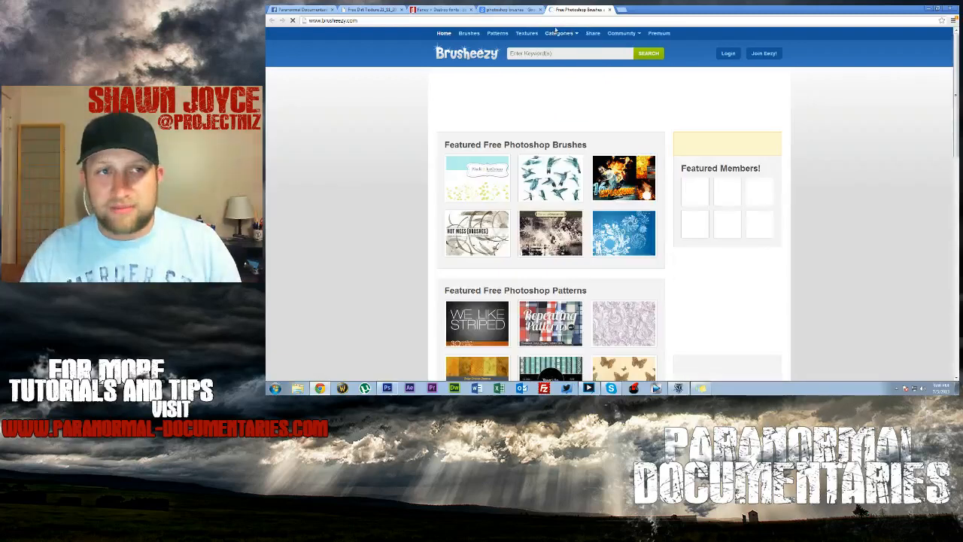
mouse_move(558, 33)
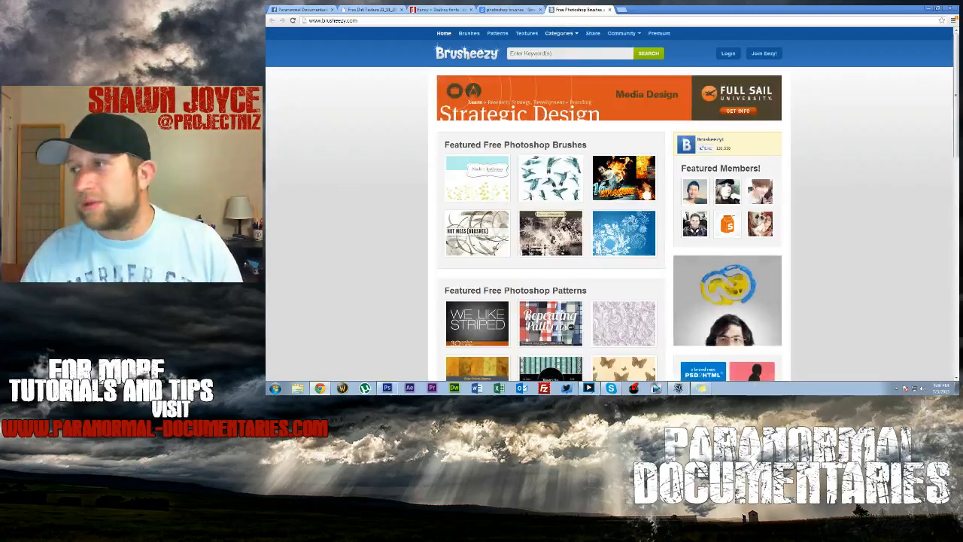
scroll(396, 266, down, 5)
scroll(393, 271, up, 2)
scroll(394, 281, up, 3)
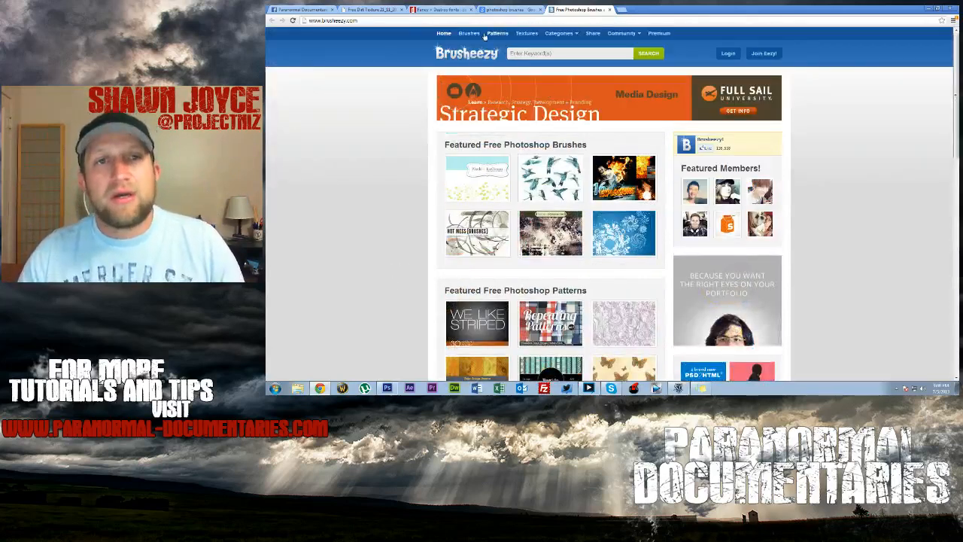
- Browse Brusheezy's Brushes section and open the 58 Victorian Animal Brushes page
click(472, 34)
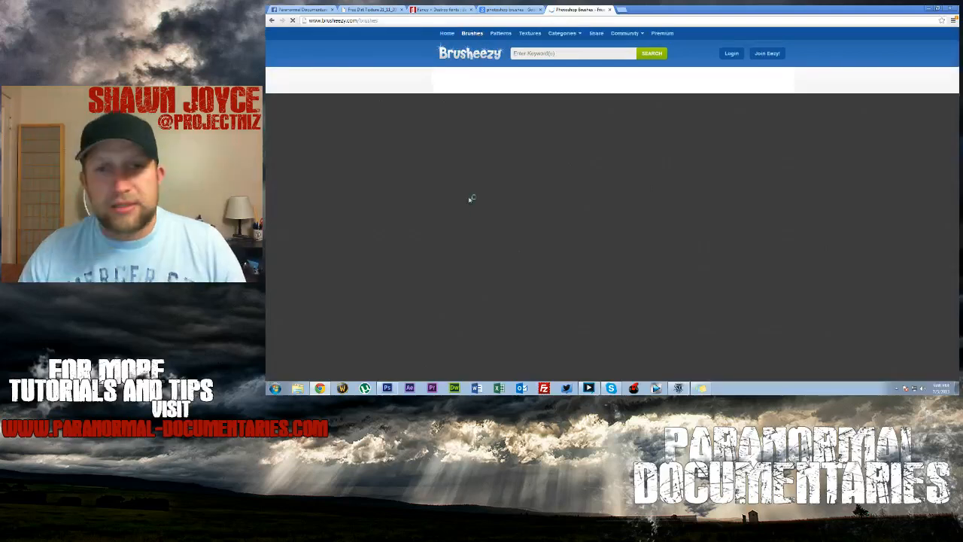
scroll(429, 228, down, 3)
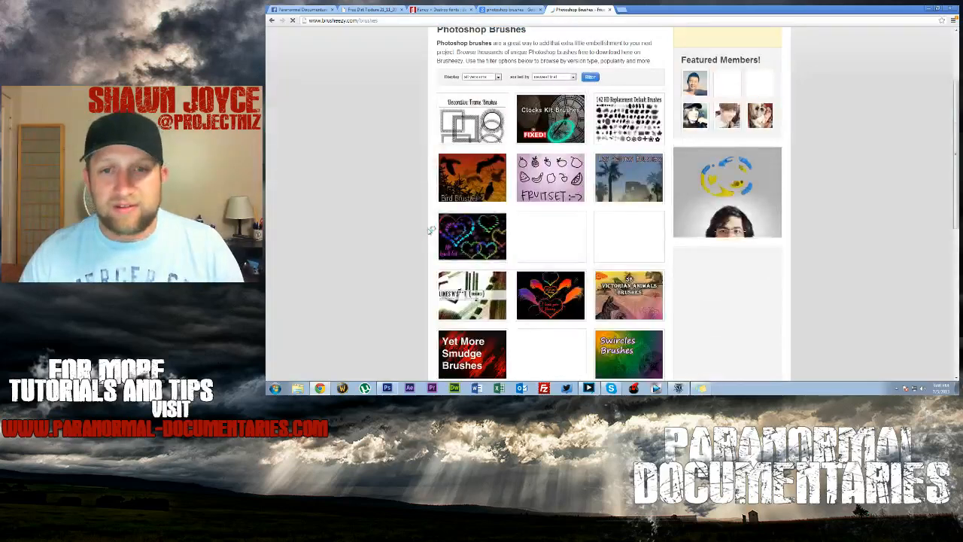
scroll(430, 231, down, 2)
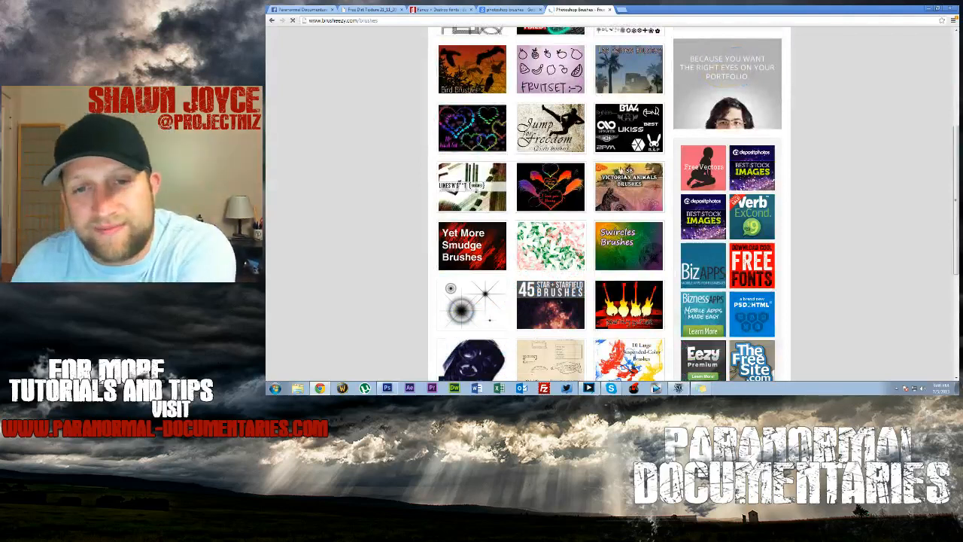
click(623, 171)
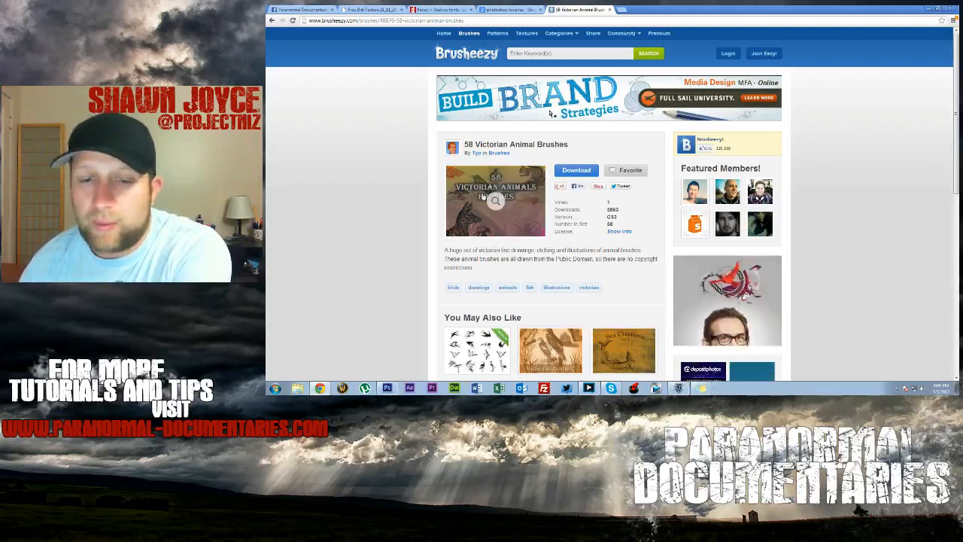
- Check the cover briefly in Photoshop, return to Chrome, and look through Brusheezy's Brushes listing again
click(387, 387)
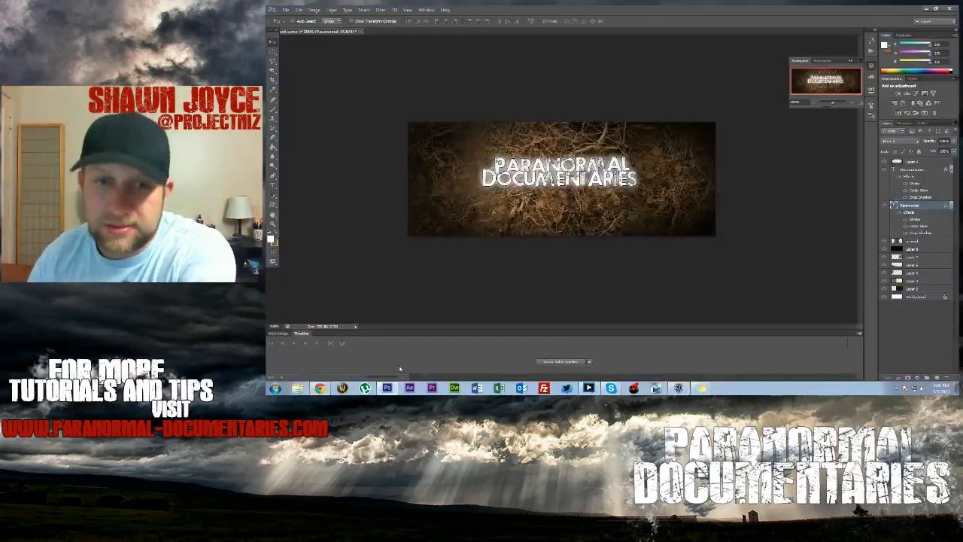
click(320, 387)
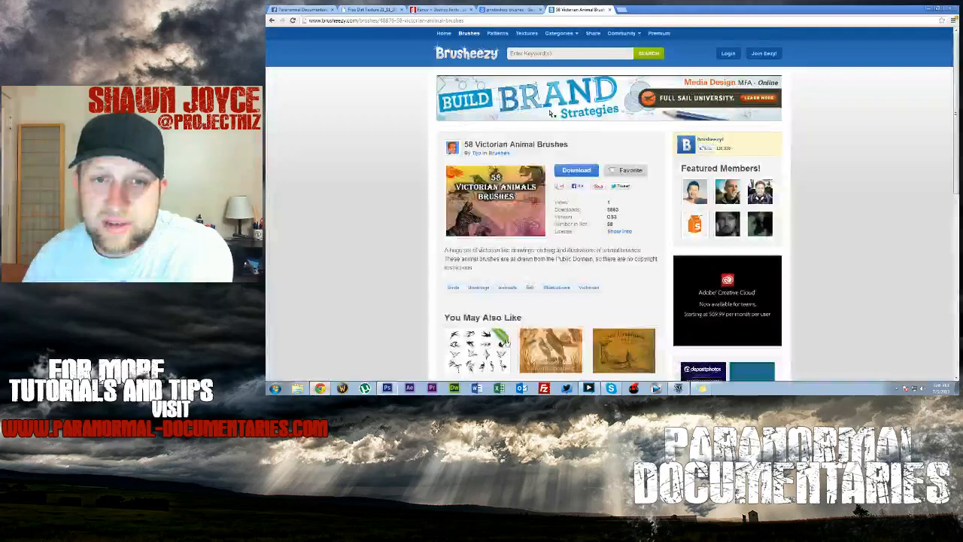
key(alt+Left)
scroll(519, 221, down, 8)
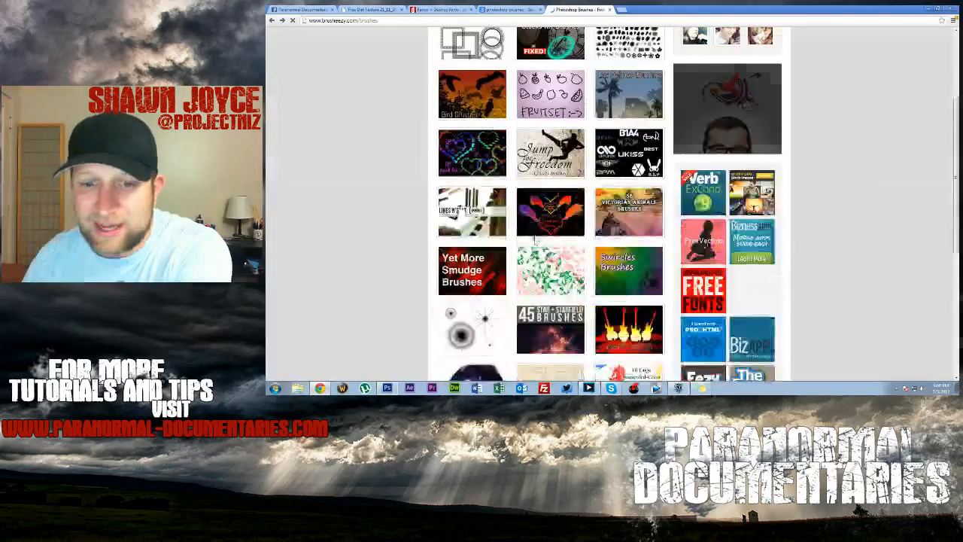
scroll(526, 231, up, 4)
scroll(526, 231, down, 4)
scroll(524, 234, up, 4)
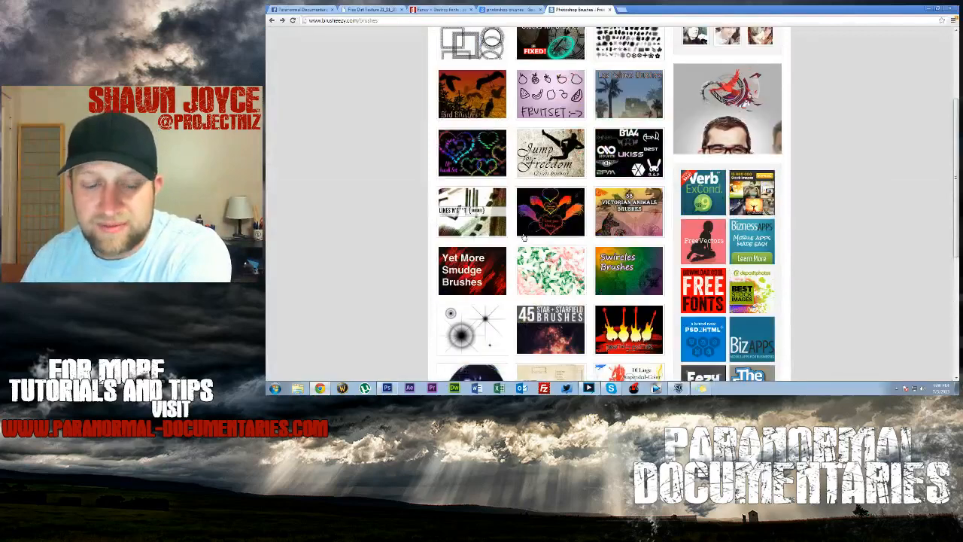
scroll(524, 235, down, 2)
scroll(519, 211, up, 4)
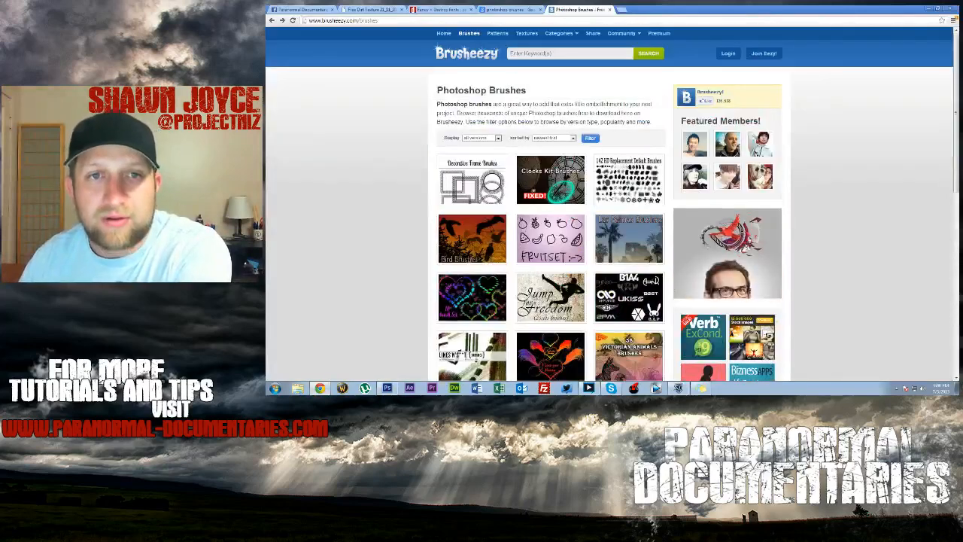
- Search Brusheezy for "grunge"
click(556, 54)
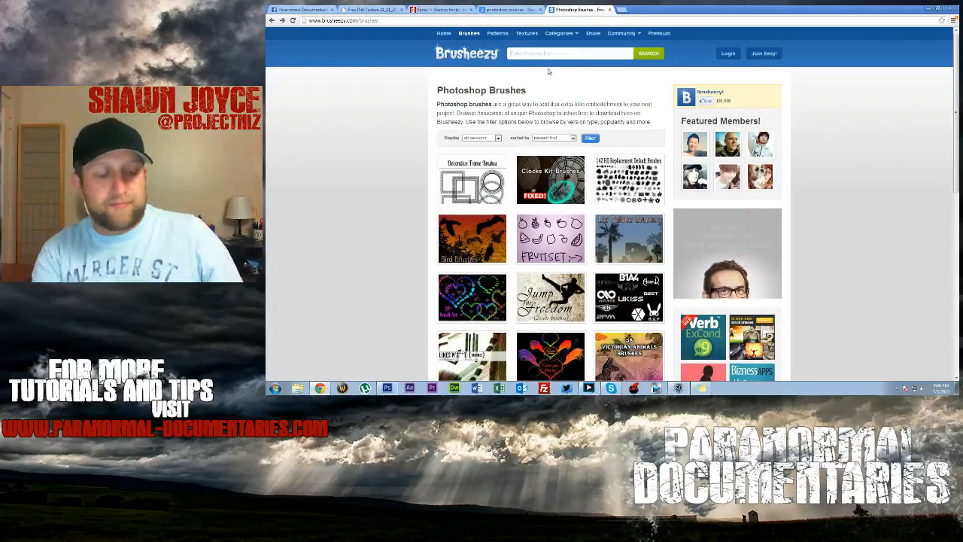
text(grunge)
key(Return)
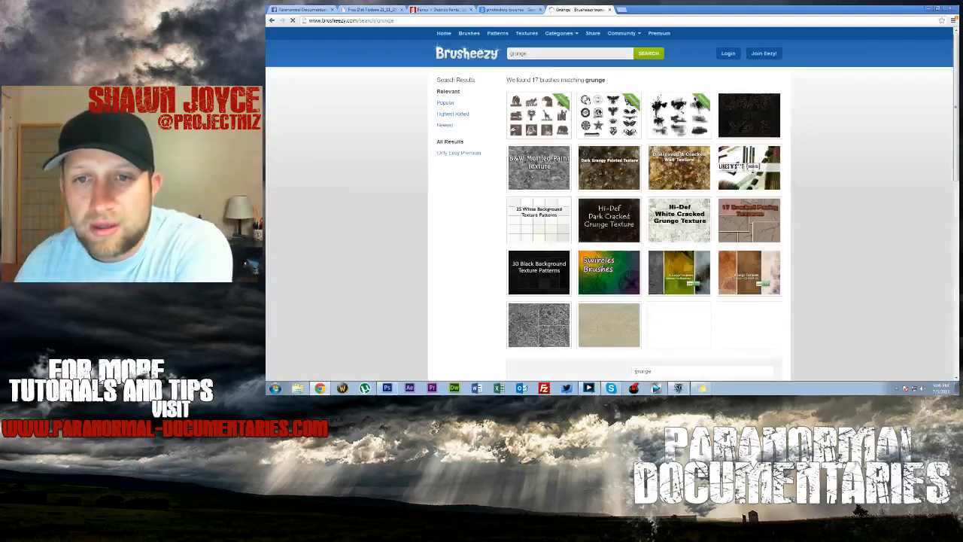
- Open the Dark Grungy Painted Texture result in a new tab, view its enlarged preview, and close the tab
right_click(621, 174)
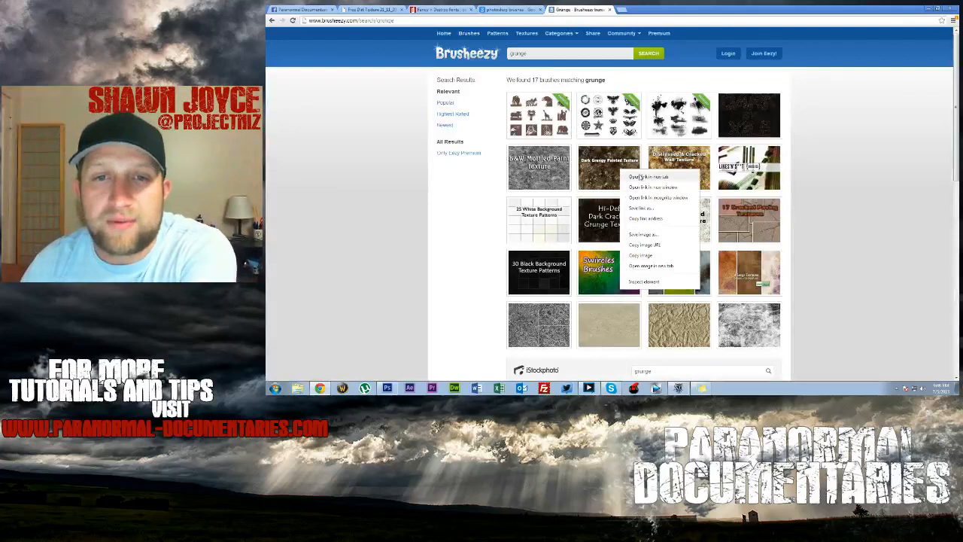
click(638, 173)
key(ctrl+Tab)
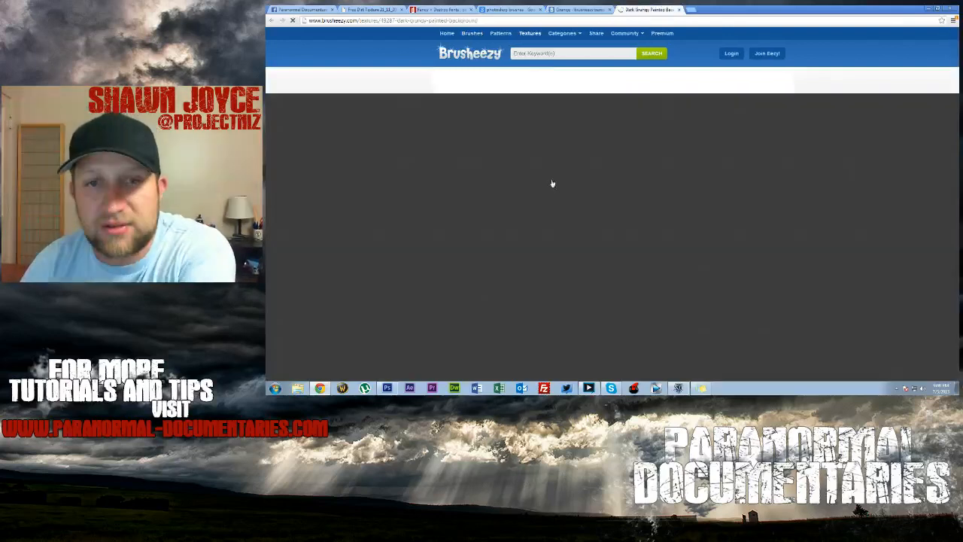
click(511, 160)
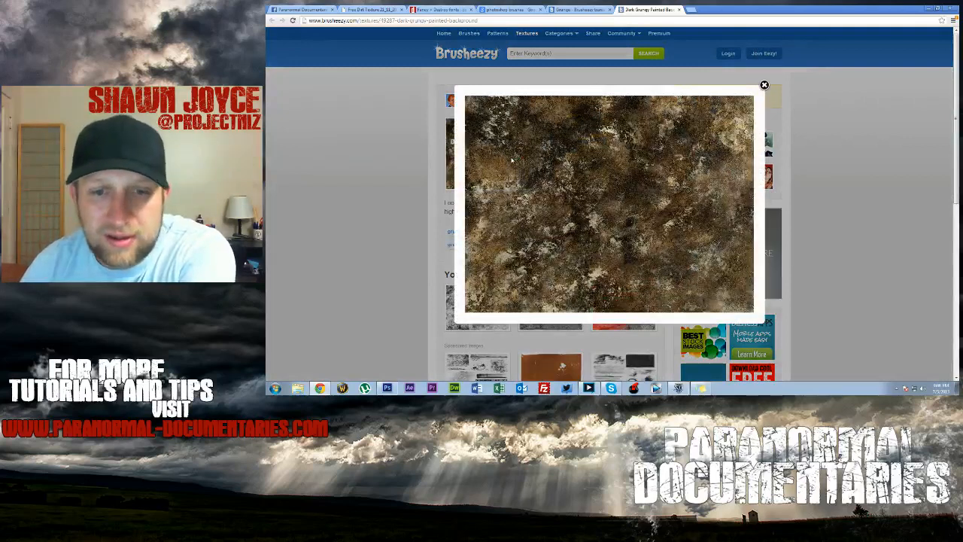
click(763, 86)
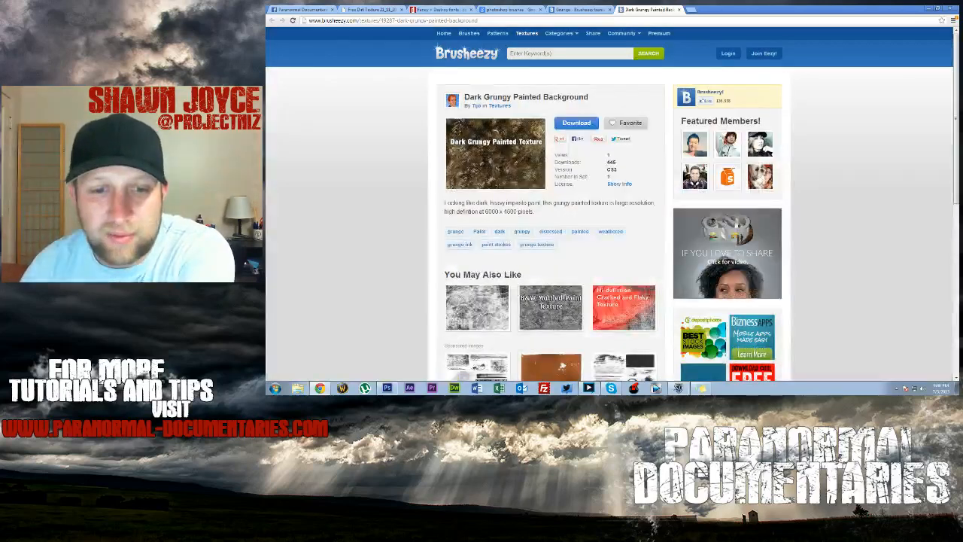
scroll(556, 174, down, 2)
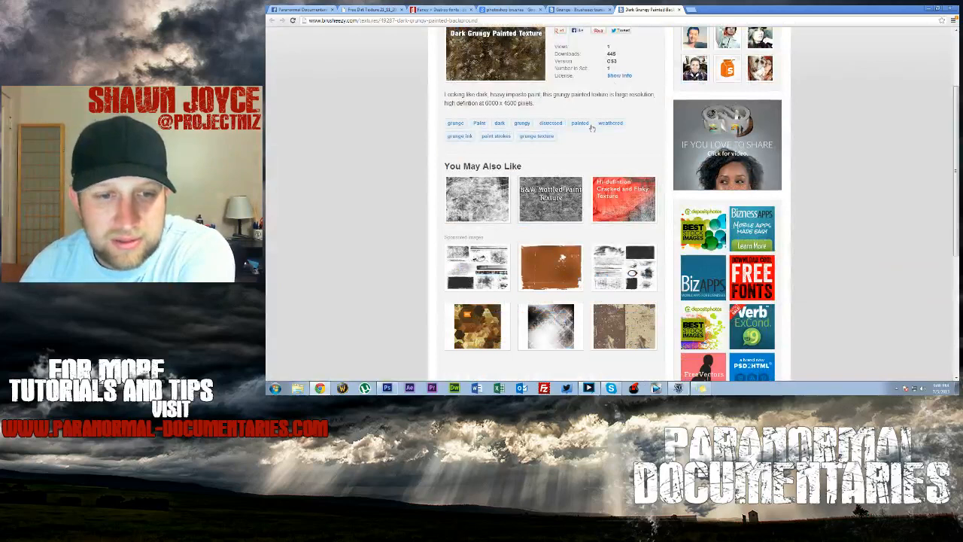
click(680, 9)
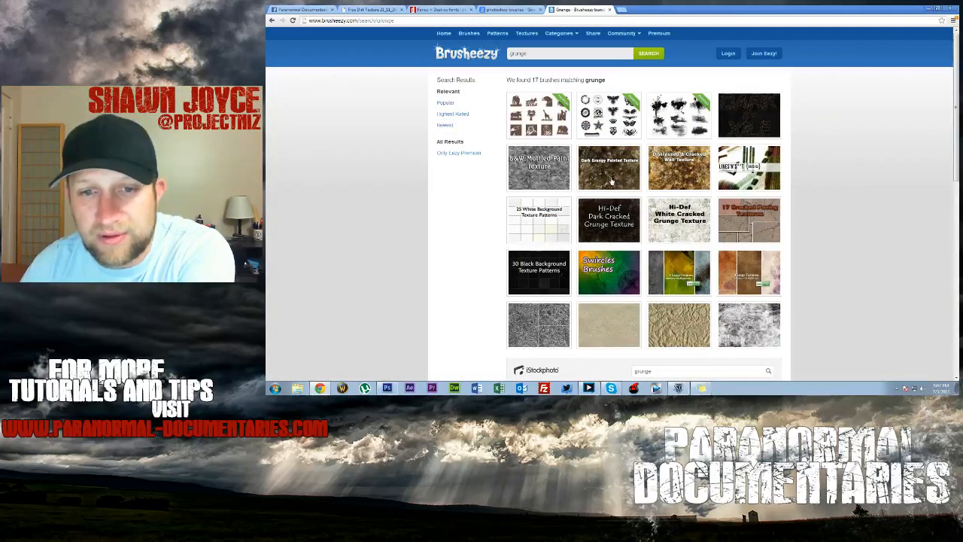
- Look through the remaining grunge results, and search Brusheezy for "abstract" and review those results
scroll(612, 182, down, 1)
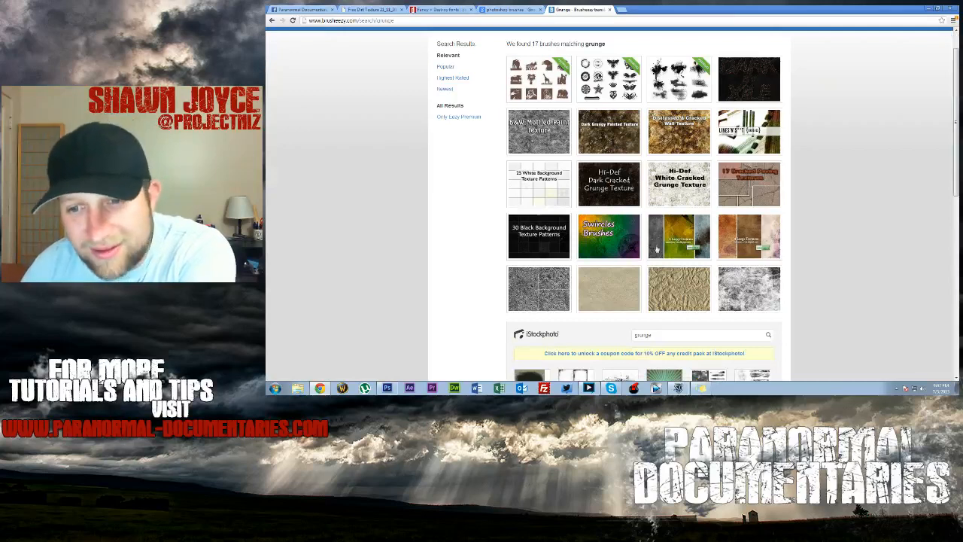
scroll(693, 276, up, 1)
scroll(682, 226, down, 10)
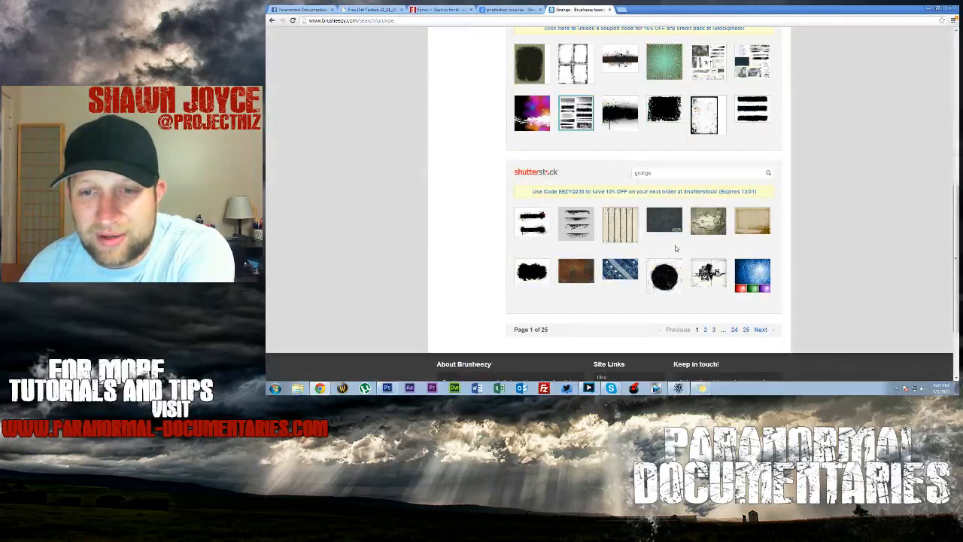
scroll(675, 248, up, 10)
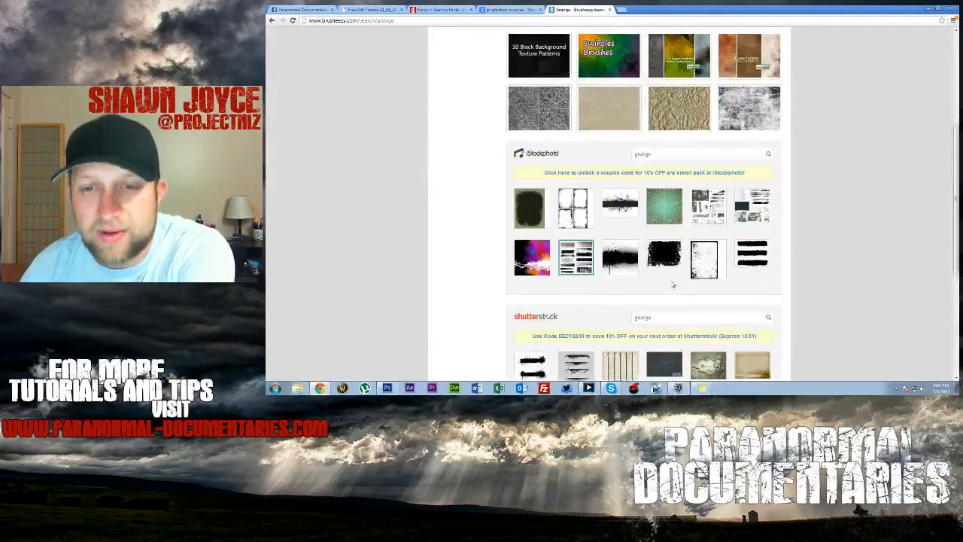
drag(543, 54, 420, 70)
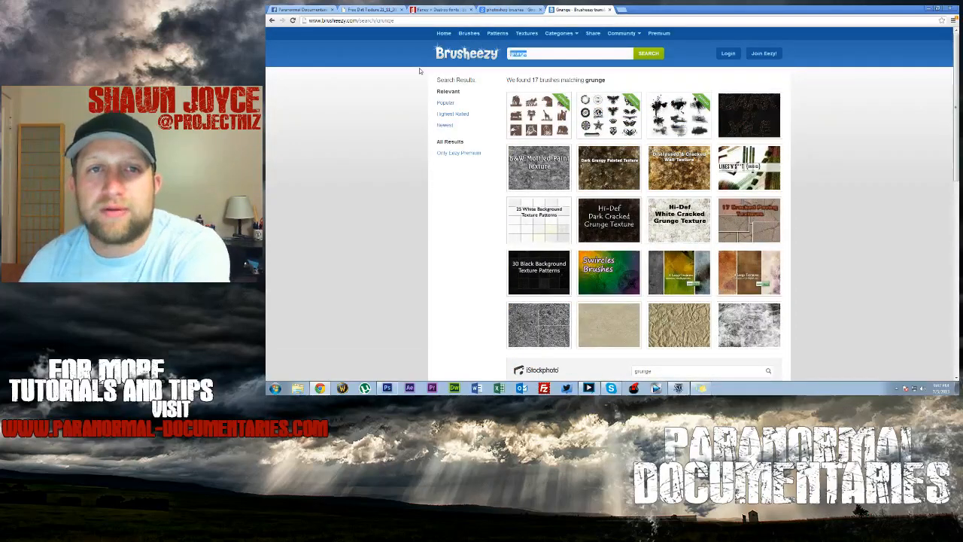
key(BackSpace)
text(abs)
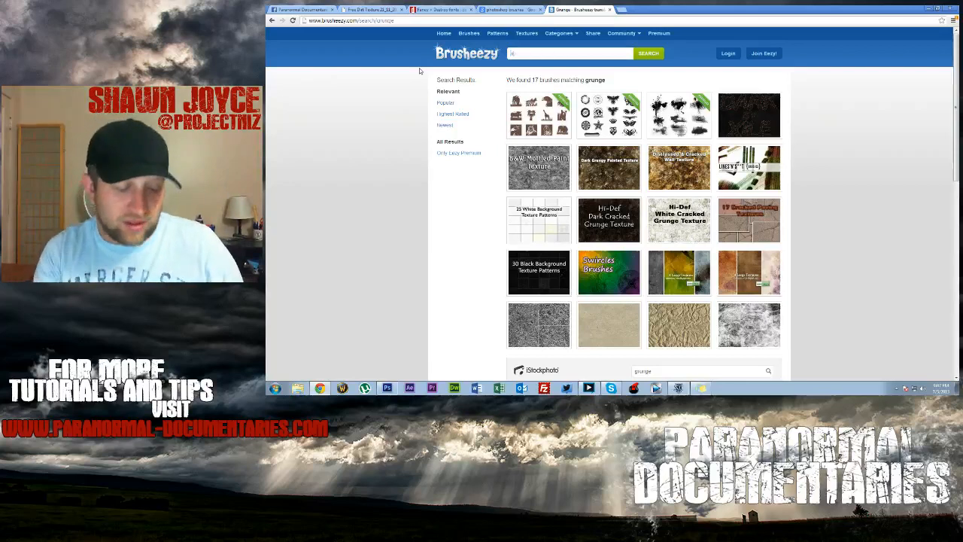
text(tract)
key(Return)
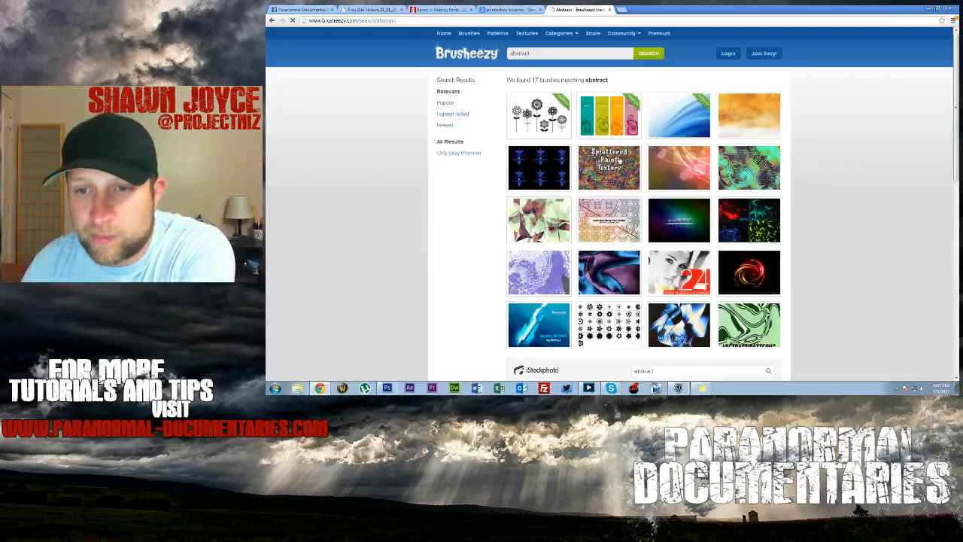
scroll(622, 164, down, 4)
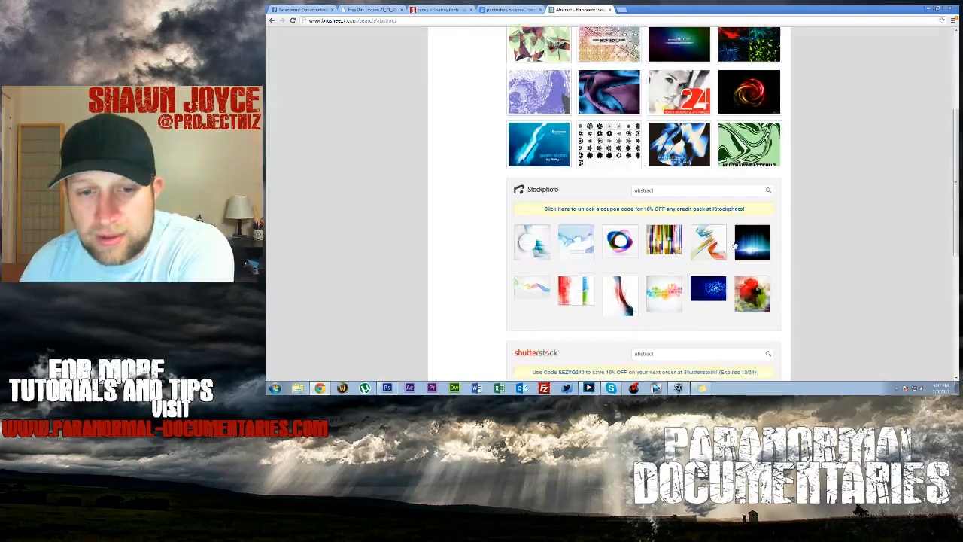
scroll(733, 243, up, 5)
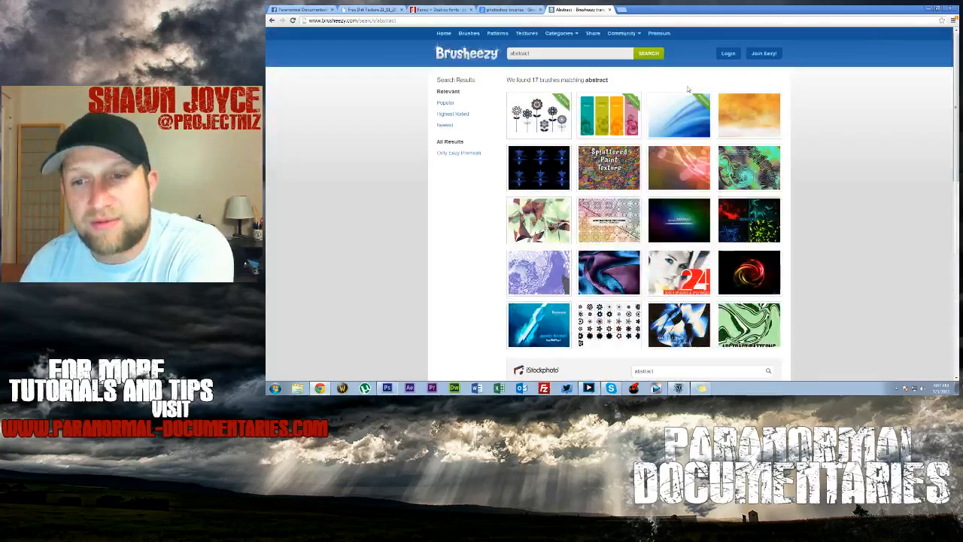
- Close the Brusheezy tab and open the "Browsing Photoshop Brushes on deviantART" Google result in a new tab
click(608, 10)
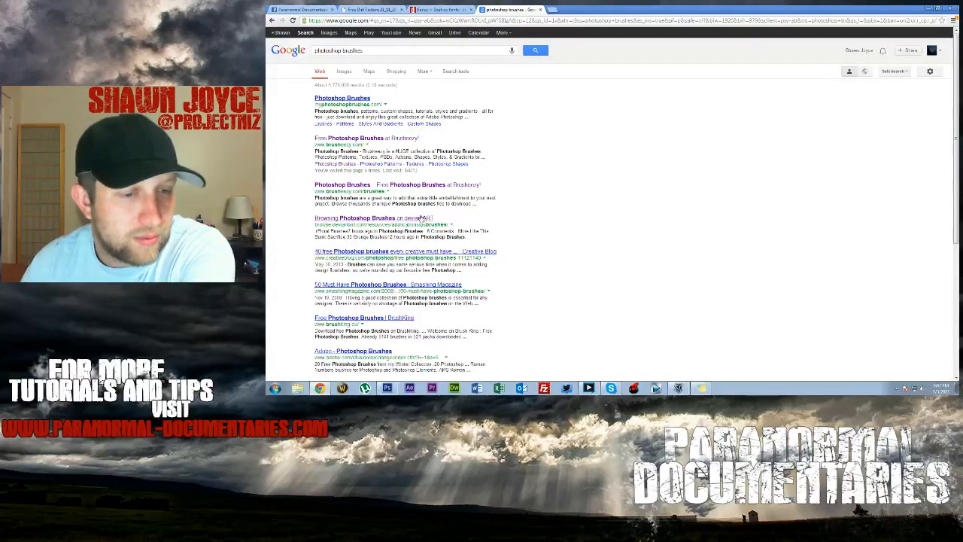
right_click(423, 218)
click(448, 221)
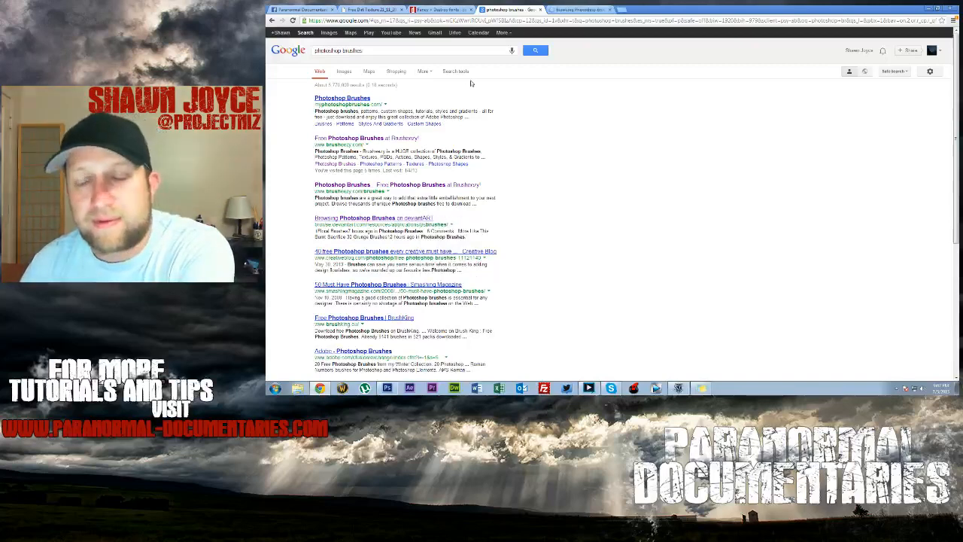
click(585, 9)
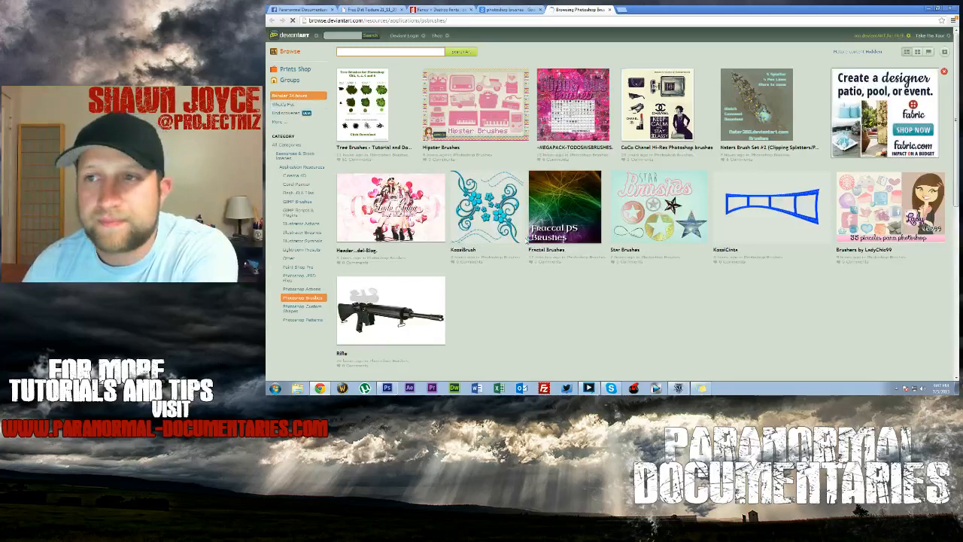
scroll(524, 239, down, 2)
scroll(524, 239, up, 2)
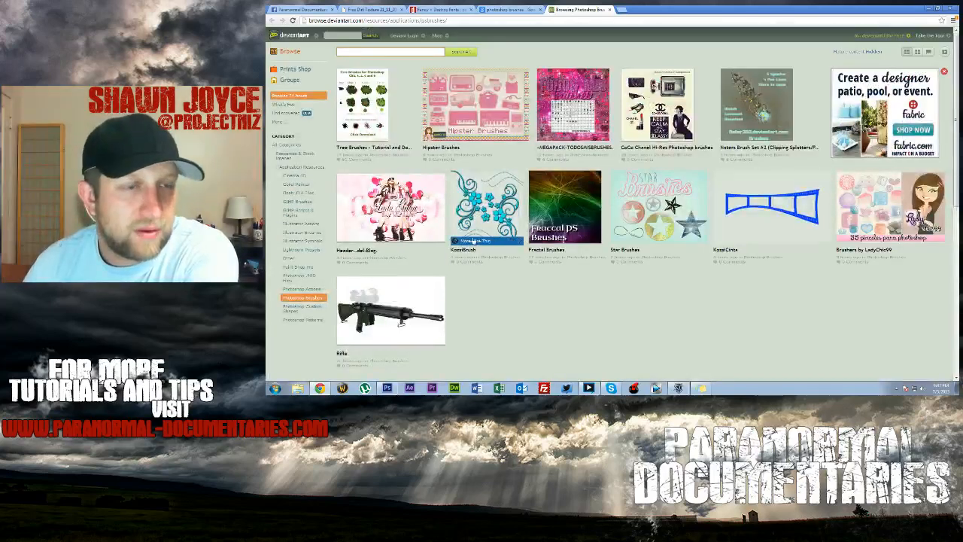
- Show deviantART's all-time popular Photoshop brushes and load more entries below the initial listing
click(292, 104)
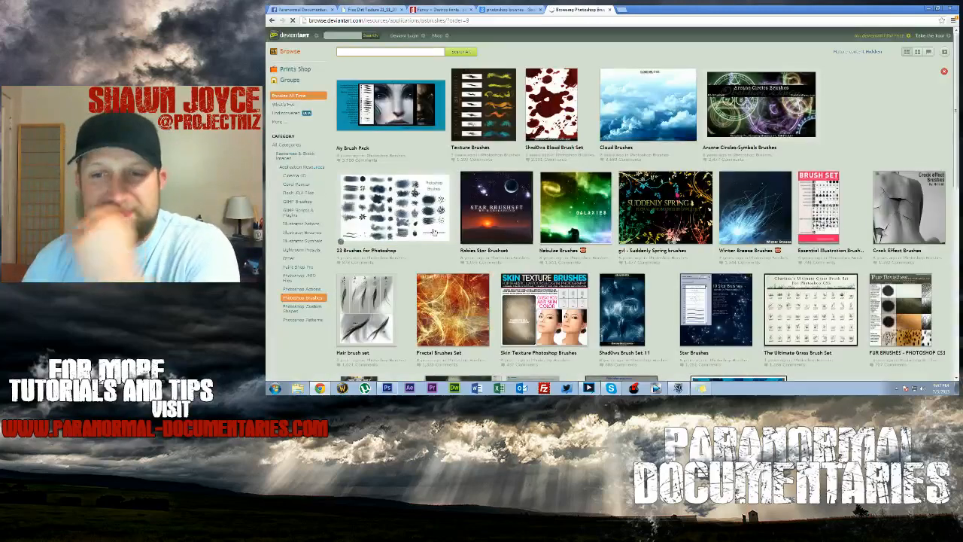
scroll(438, 225, down, 4)
scroll(437, 232, down, 2)
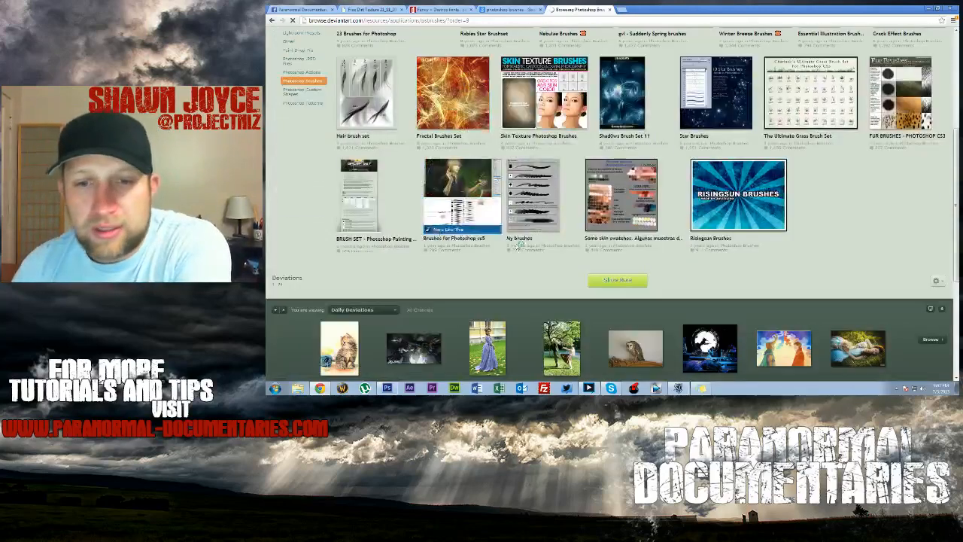
click(627, 280)
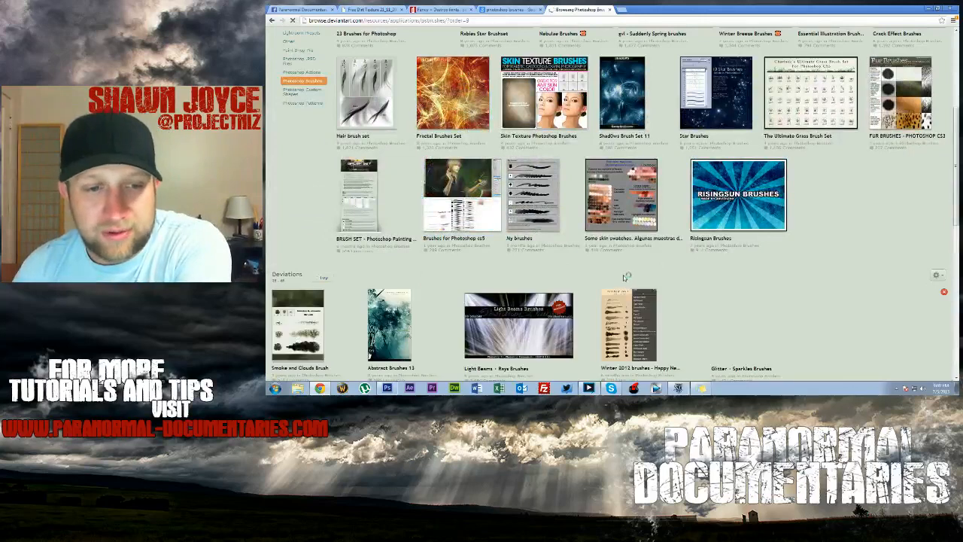
- Open the Abstract Brushes 13 and Smoke and Clouds Brush pages in new tabs
scroll(622, 274, down, 3)
right_click(404, 221)
click(412, 226)
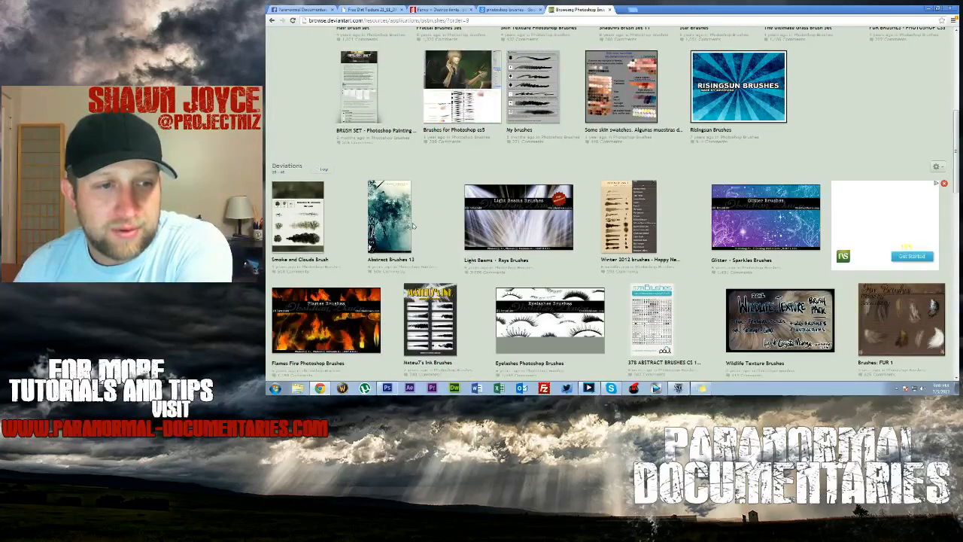
right_click(300, 224)
click(322, 229)
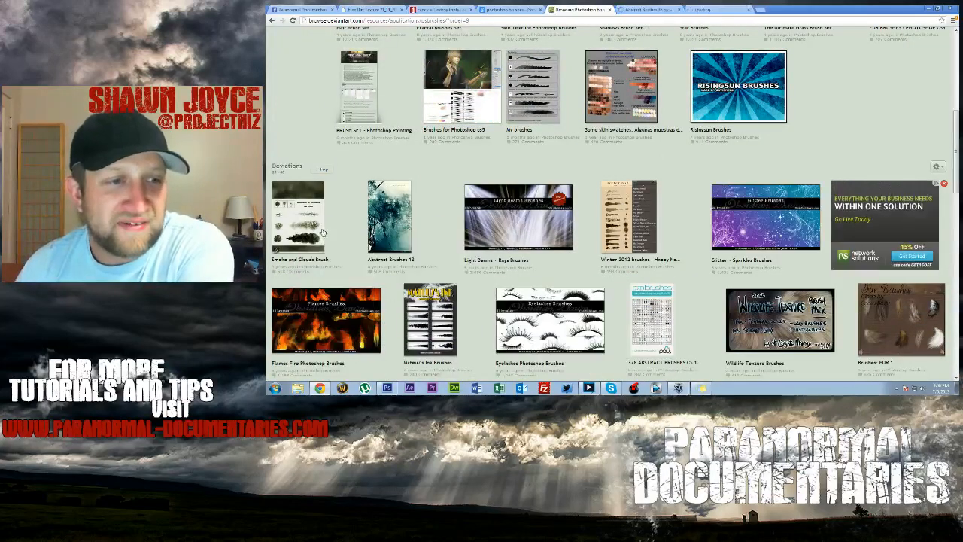
- Look further through deviantART's popular Photoshop brushes and open the Grunge Brushes 3 page in a new tab
scroll(407, 245, down, 3)
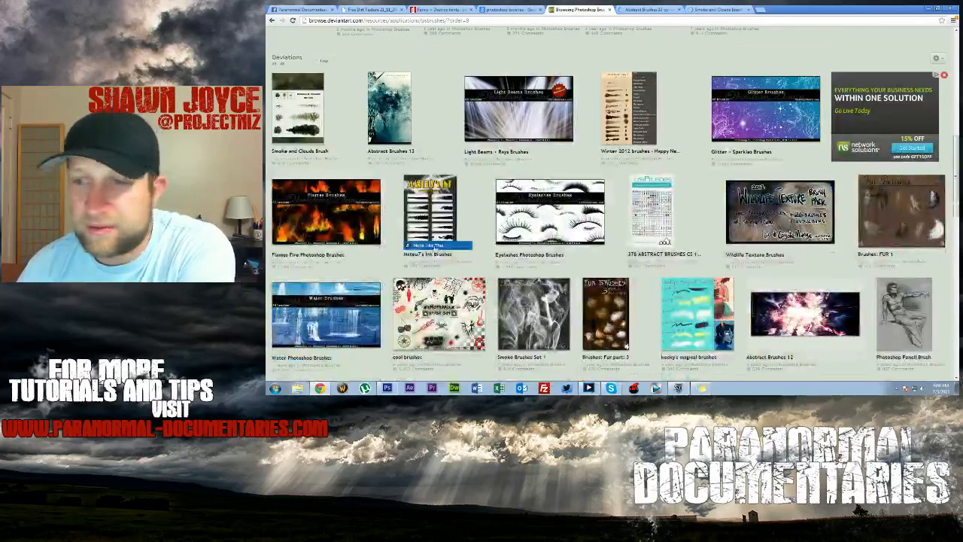
scroll(433, 248, down, 3)
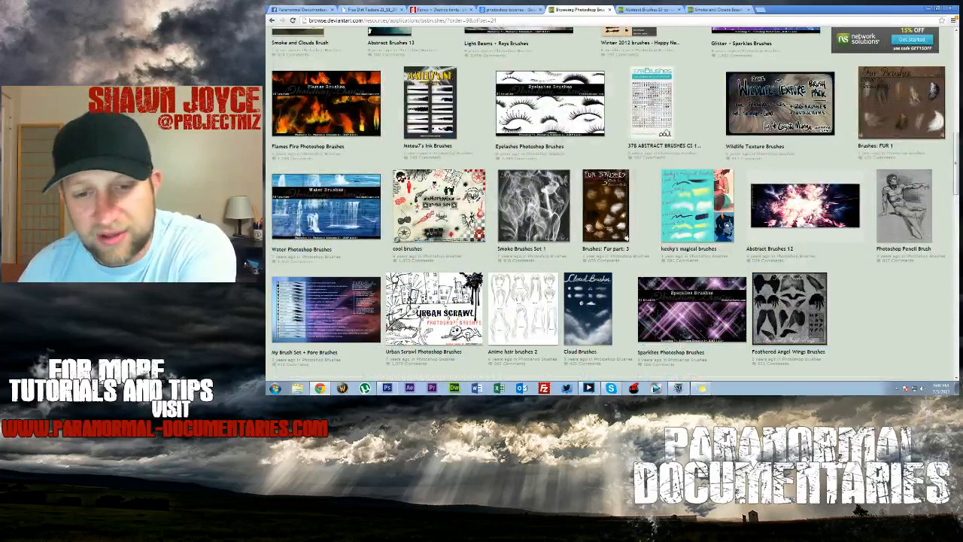
scroll(501, 245, down, 3)
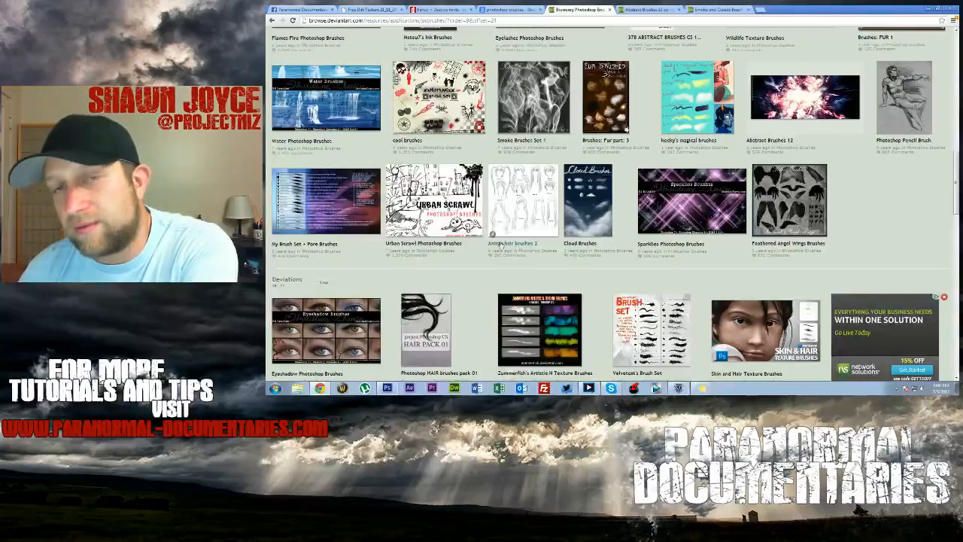
scroll(499, 243, down, 3)
scroll(492, 239, down, 3)
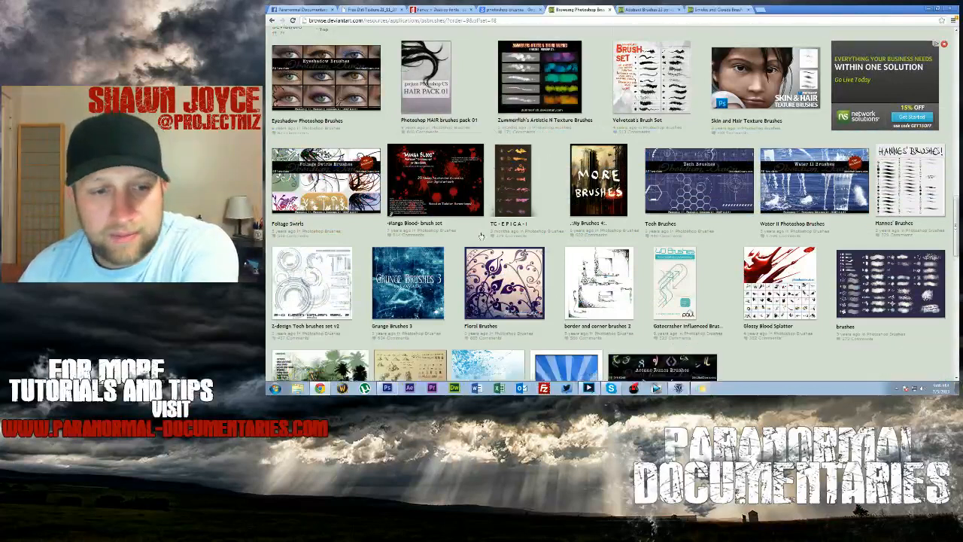
scroll(490, 239, down, 3)
right_click(413, 218)
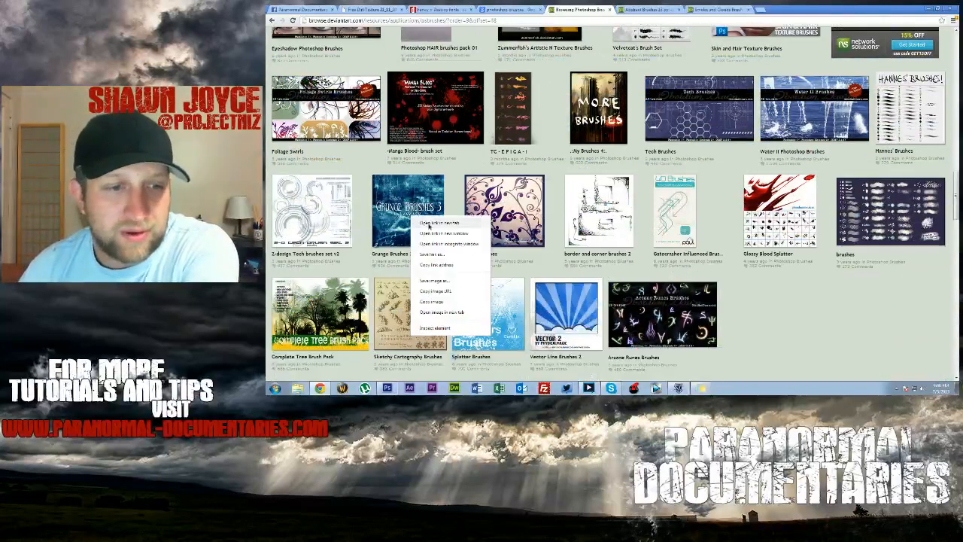
click(440, 223)
- Save the Abstract Brushes 13 download file to the desktop from its deviantART page
click(646, 9)
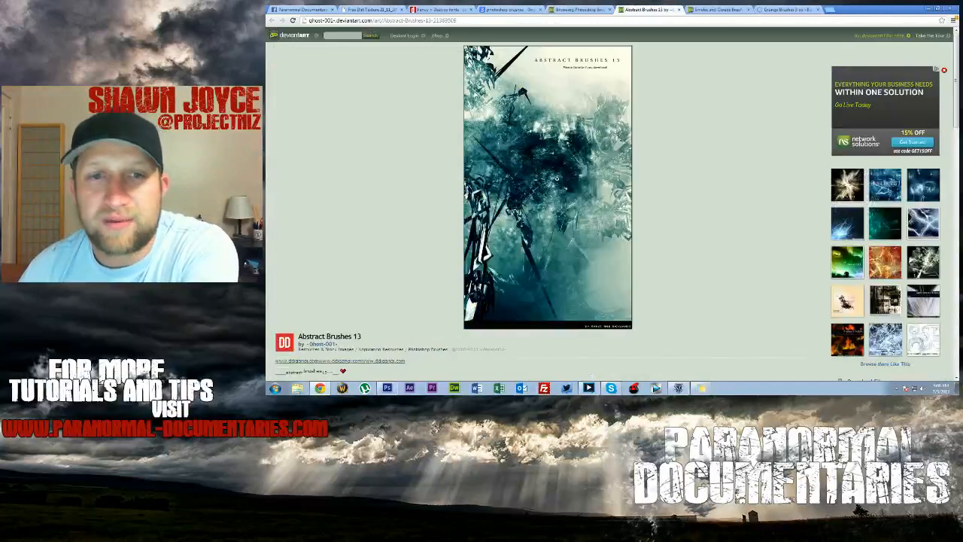
scroll(553, 179, down, 3)
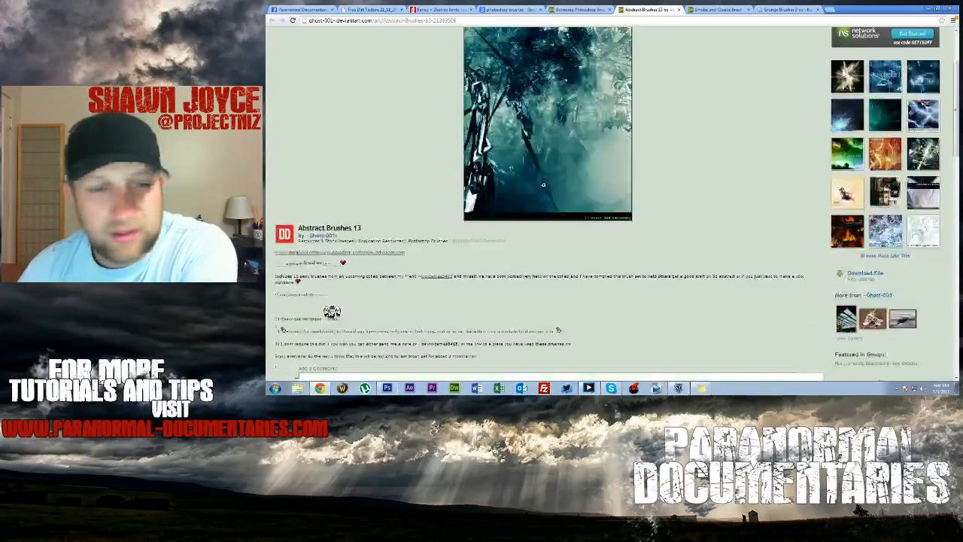
scroll(540, 184, down, 2)
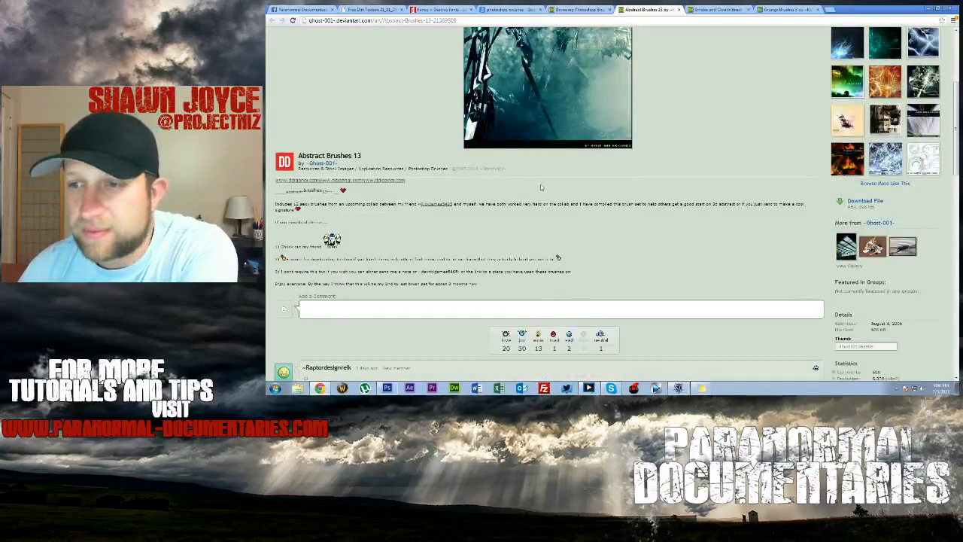
right_click(869, 204)
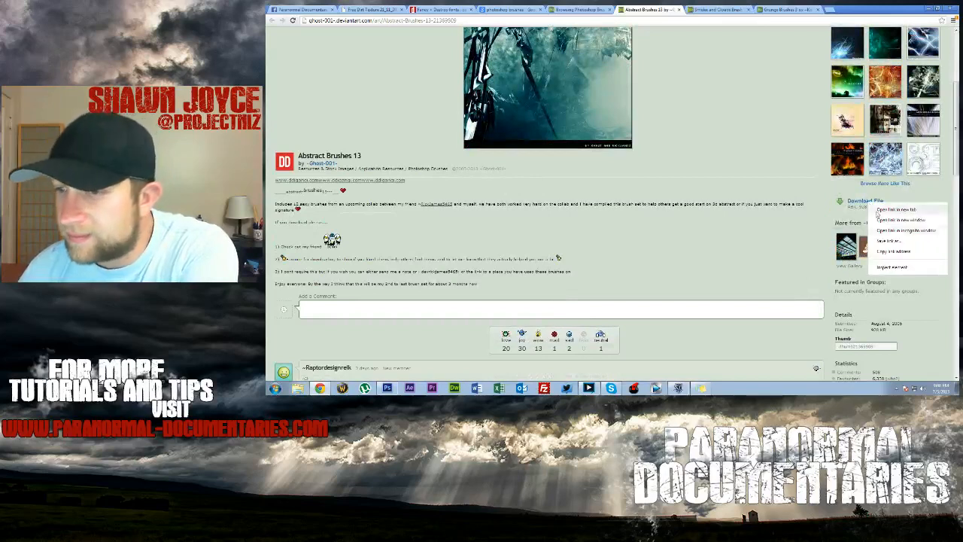
click(923, 241)
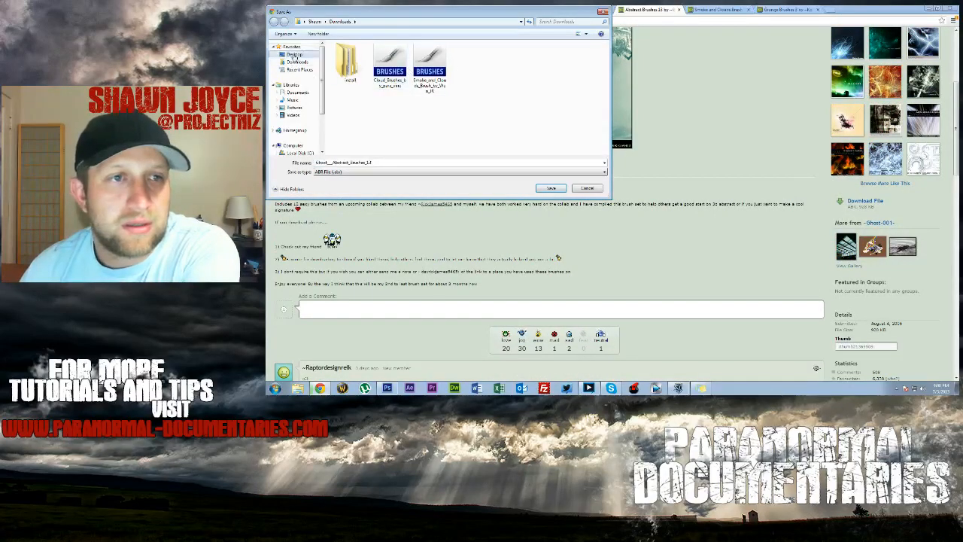
click(293, 55)
click(550, 188)
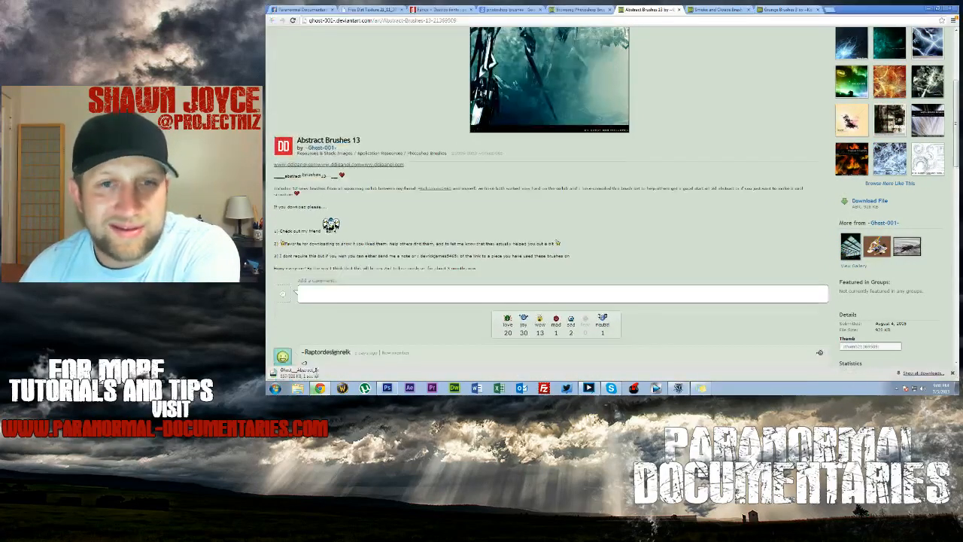
- Save the Smoke and Clouds Brush download file to the desktop from its deviantART page
key(ctrl+Tab)
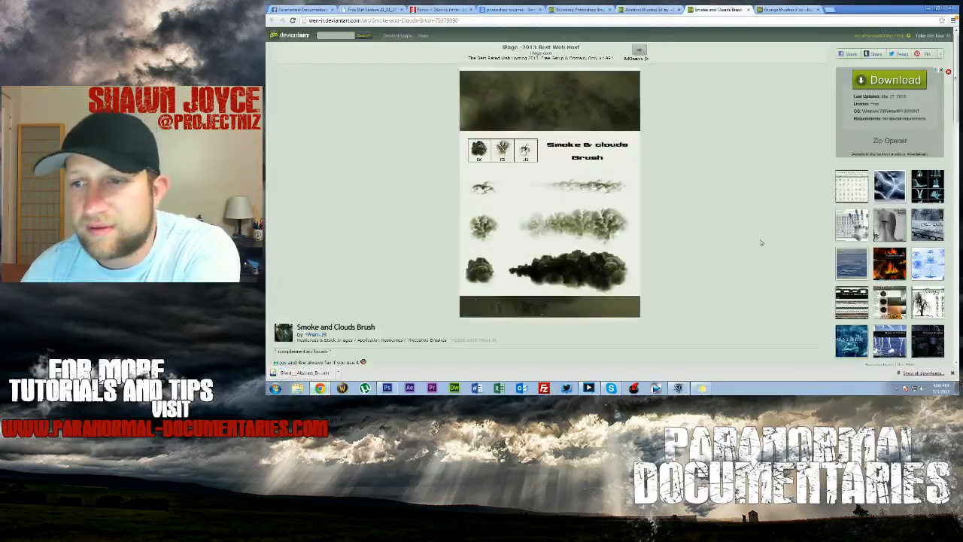
scroll(760, 242, down, 3)
right_click(874, 242)
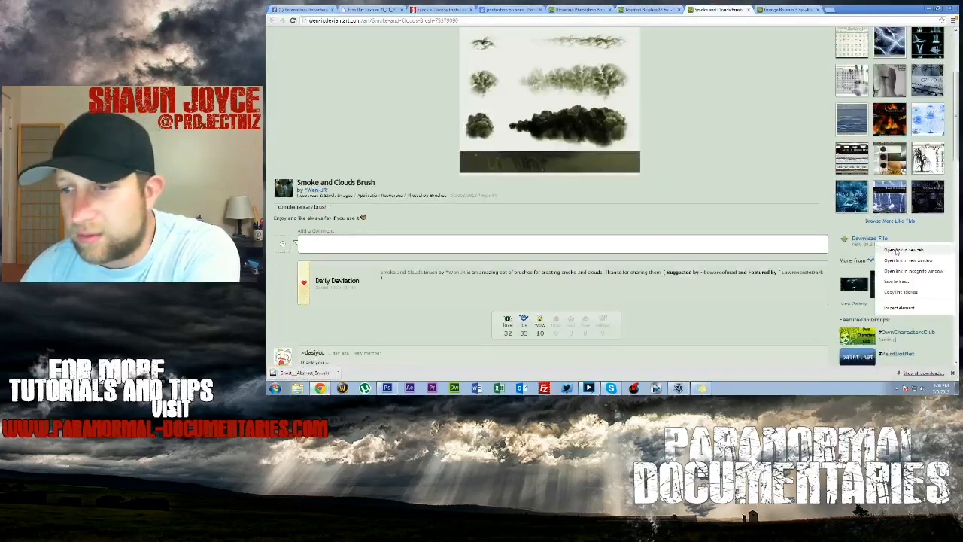
click(912, 284)
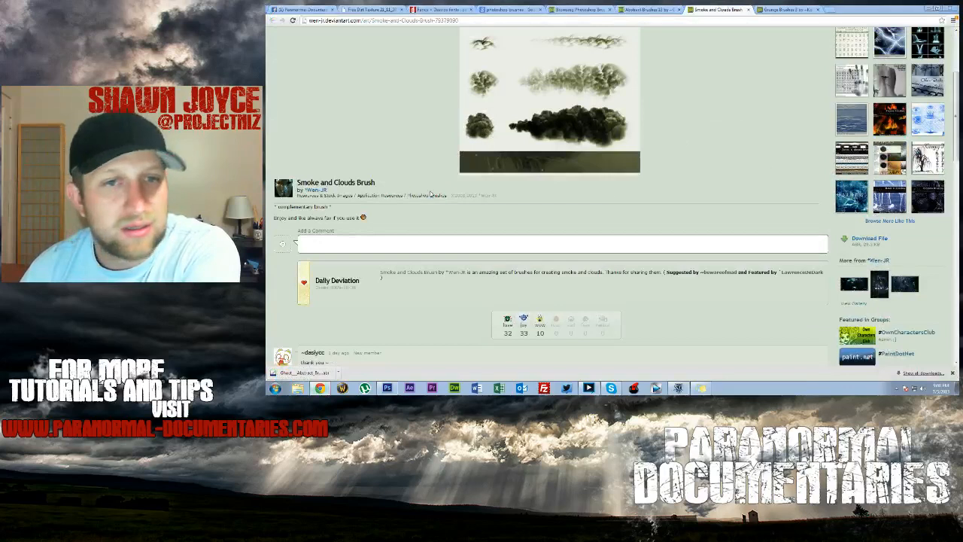
key(Return)
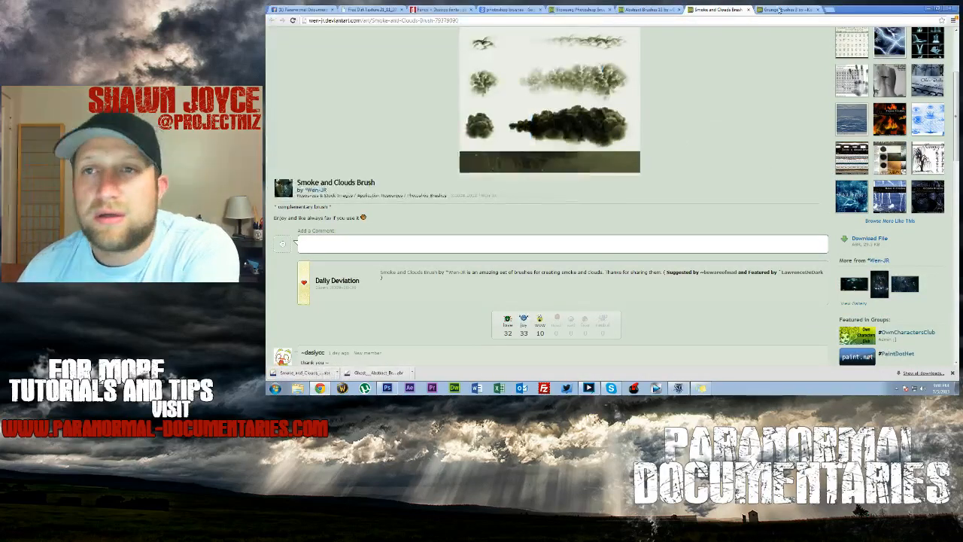
- Download the Grunge Brushes 3 ZIP file from its deviantART page
key(ctrl+Tab)
scroll(877, 264, down, 3)
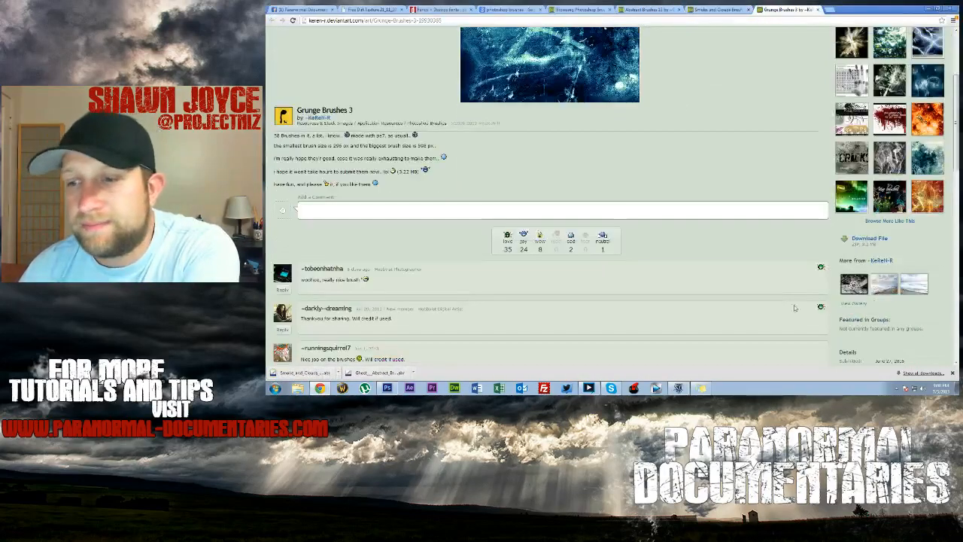
click(872, 237)
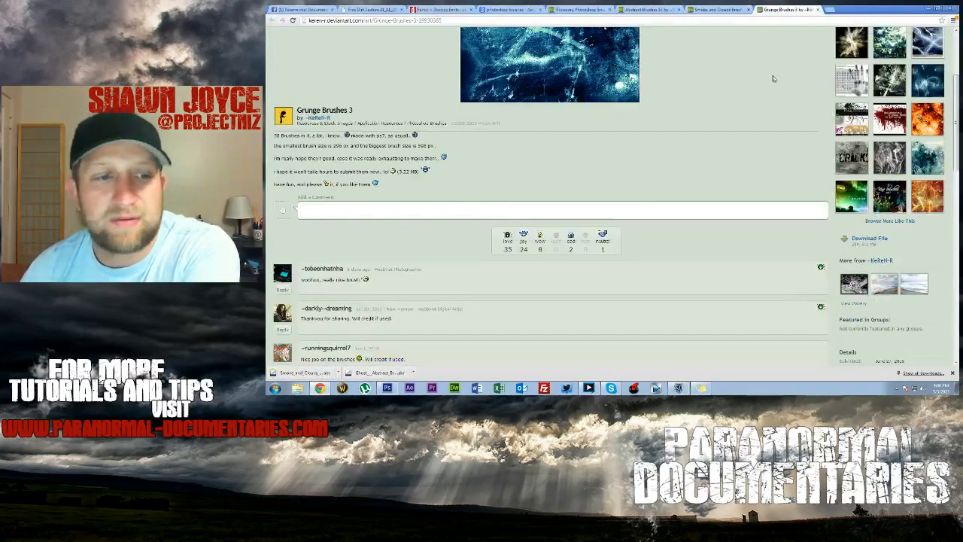
- Shrink the browser window, minimize Photoshop, and extract the GrungeBrushes3 ABR file from the downloaded ZIP to the desktop
click(938, 9)
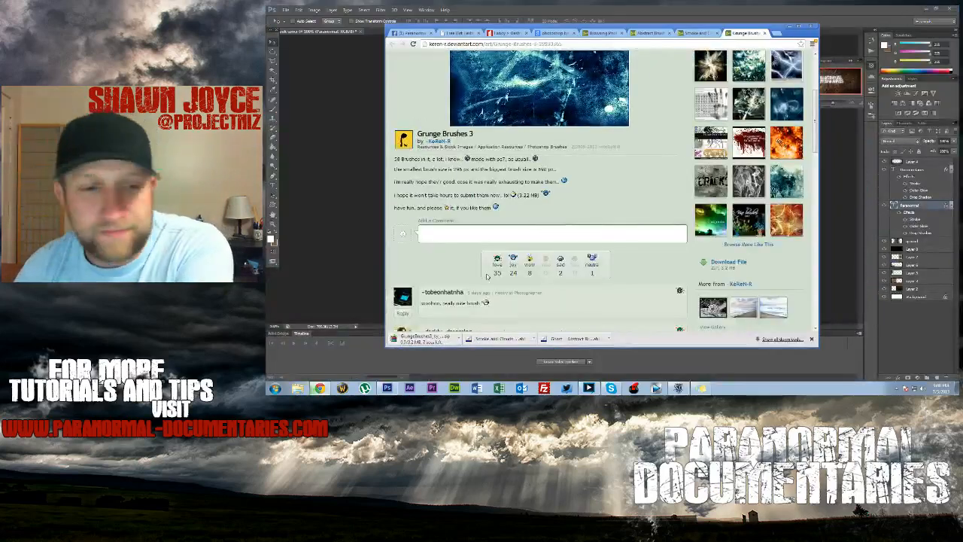
click(922, 9)
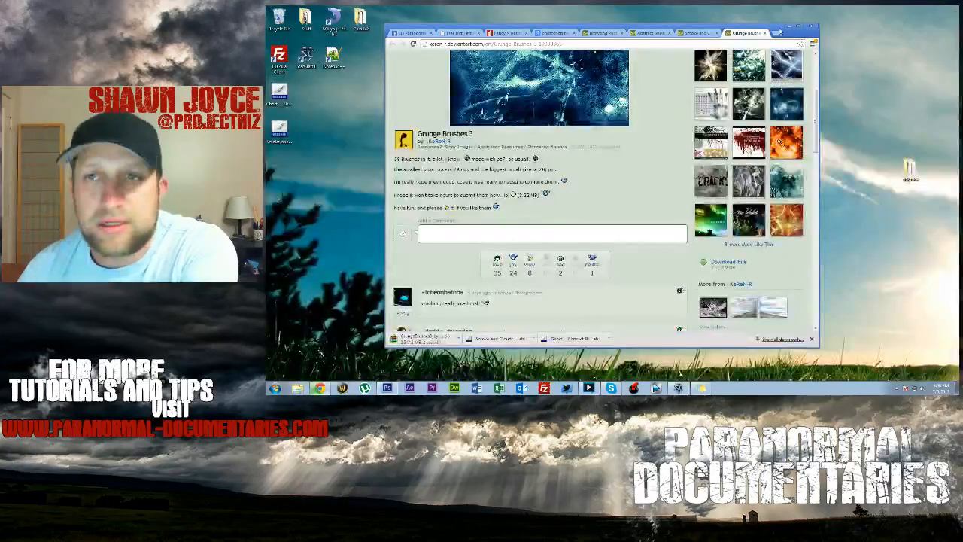
click(425, 340)
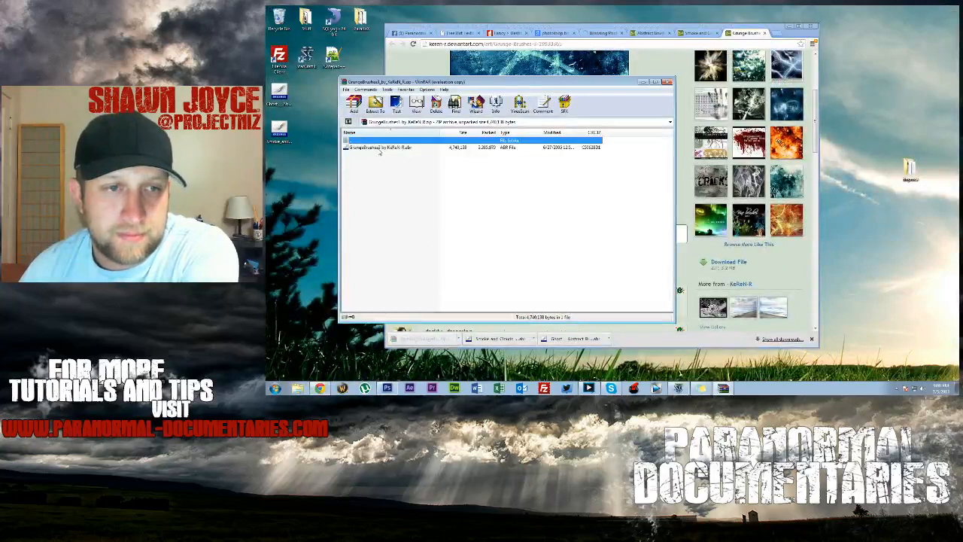
double_click(379, 149)
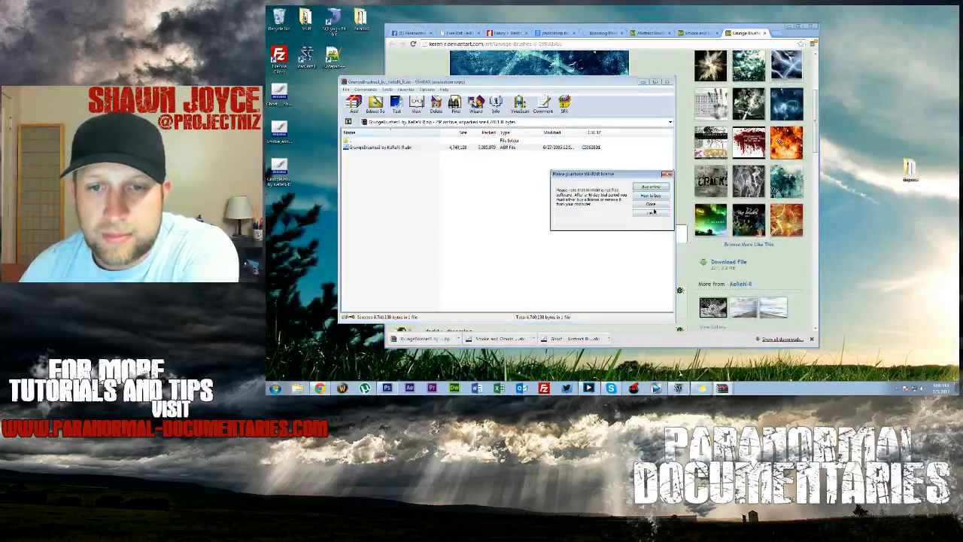
click(650, 204)
click(666, 81)
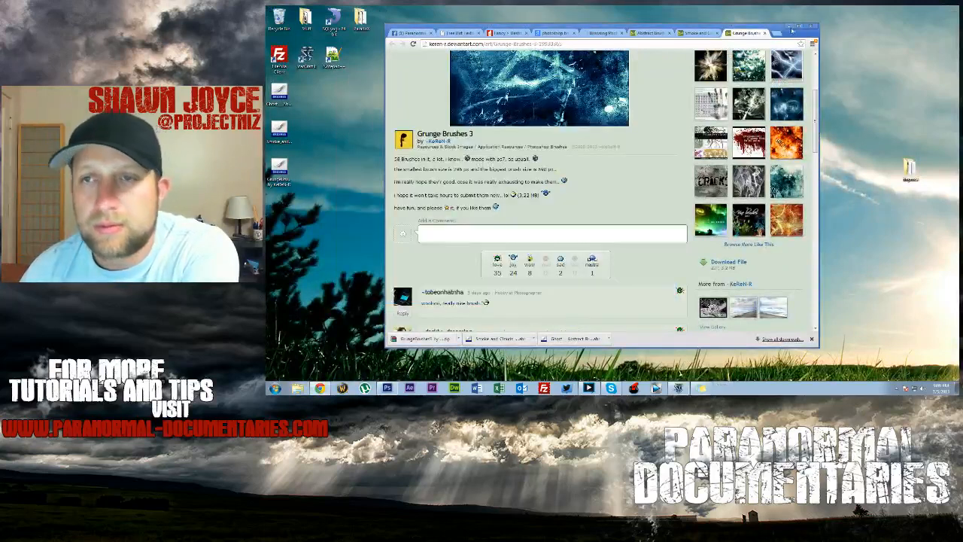
- Close the three individual brush pages in the browser and show the bare desktop
click(764, 33)
click(763, 34)
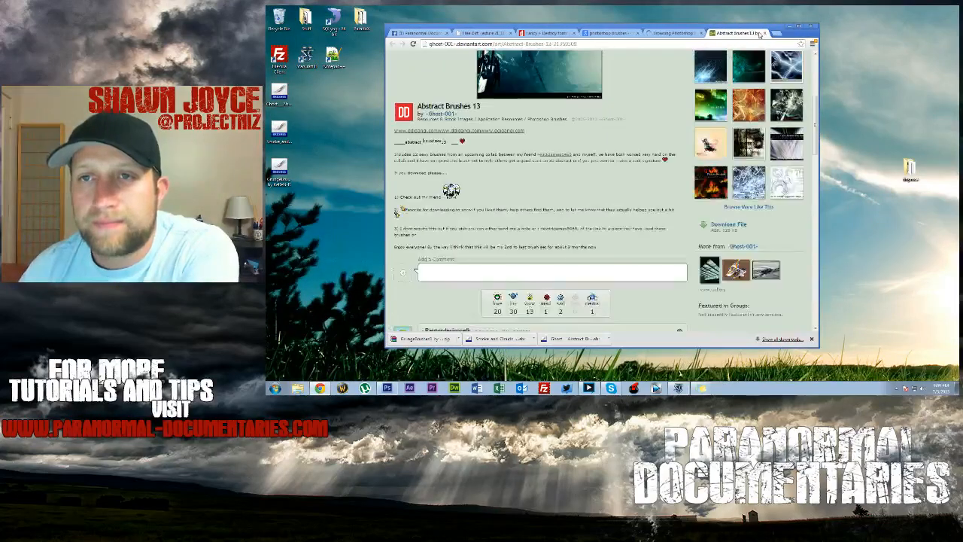
click(764, 33)
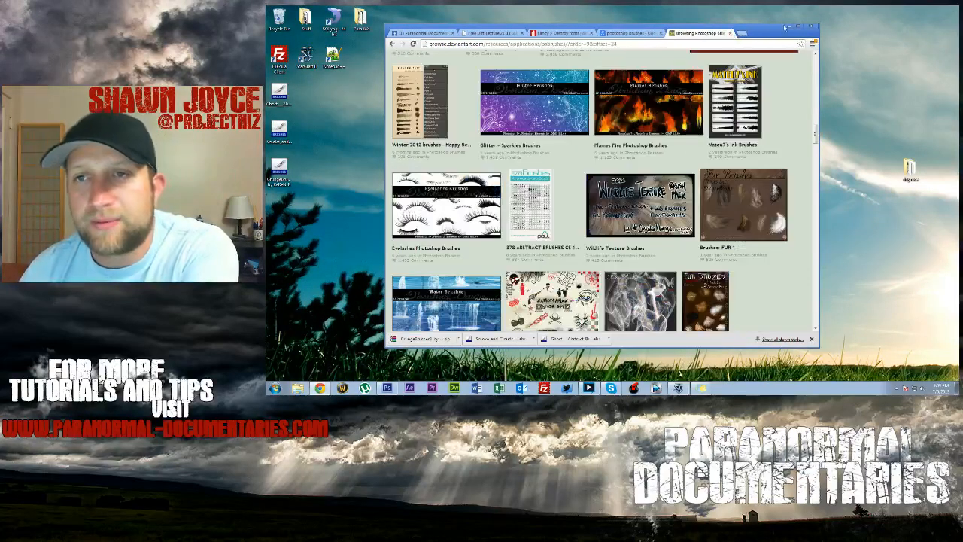
key(super+d)
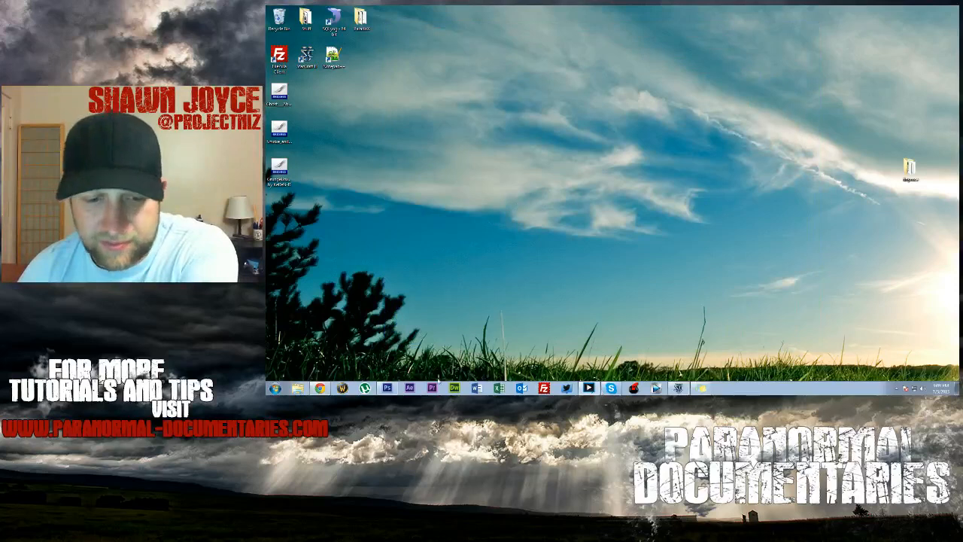
- Switch to Photoshop, activate the Brush tool and dock the floating toolbox beside the facebook cover document
click(389, 388)
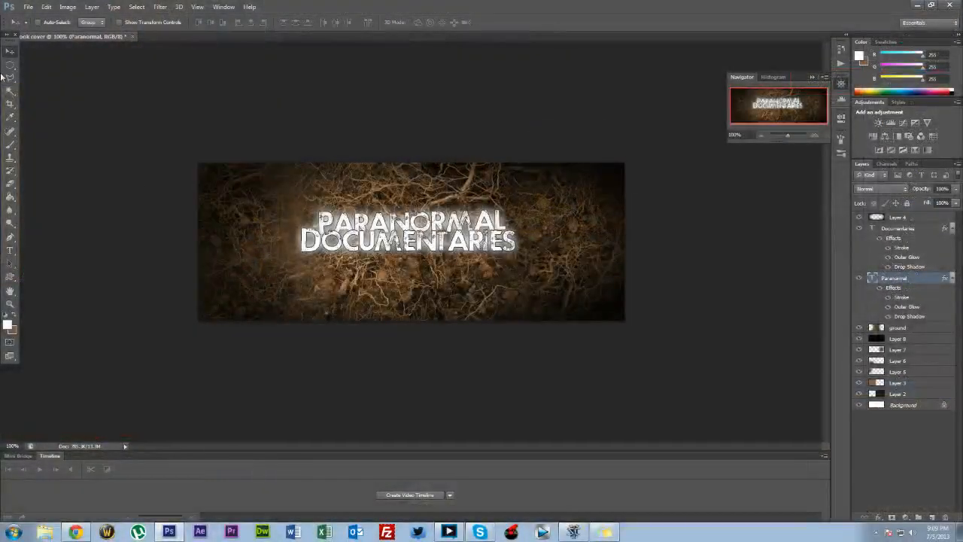
click(11, 145)
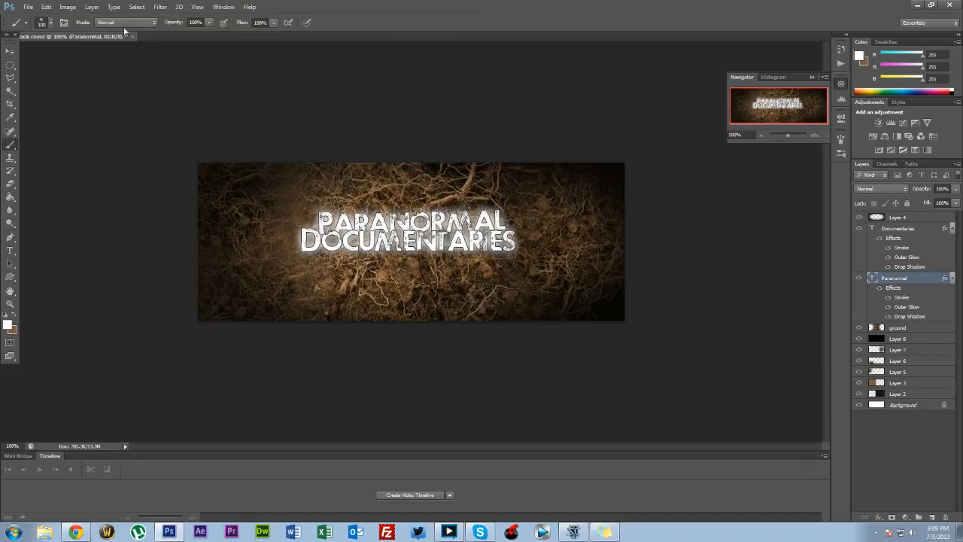
drag(4, 35, 2, 51)
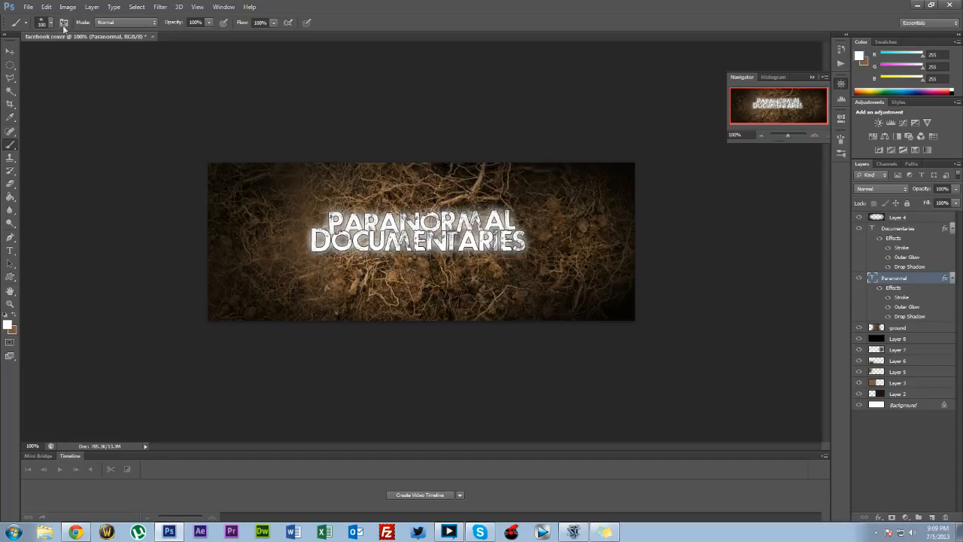
- Open the Preset Manager for brushes from the brush preset options and move its window aside
click(50, 22)
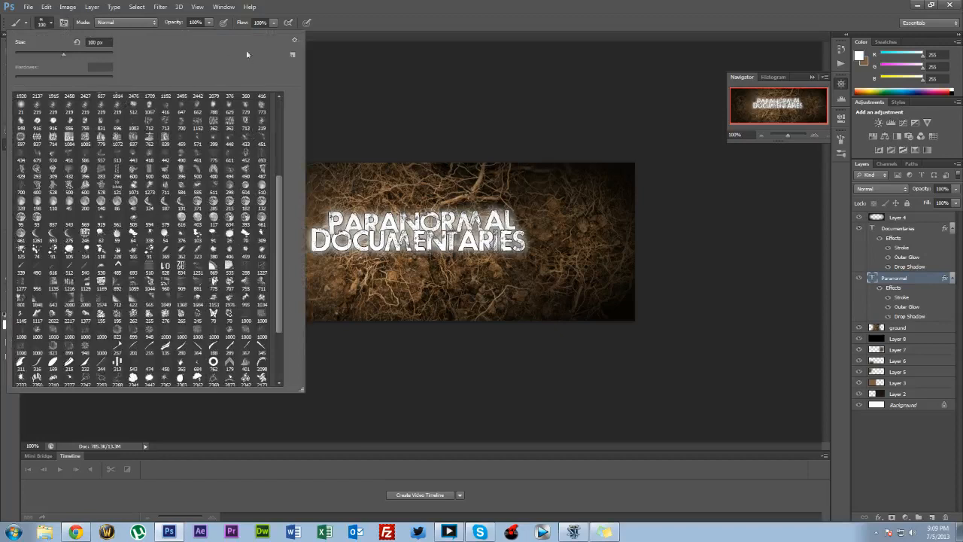
click(295, 42)
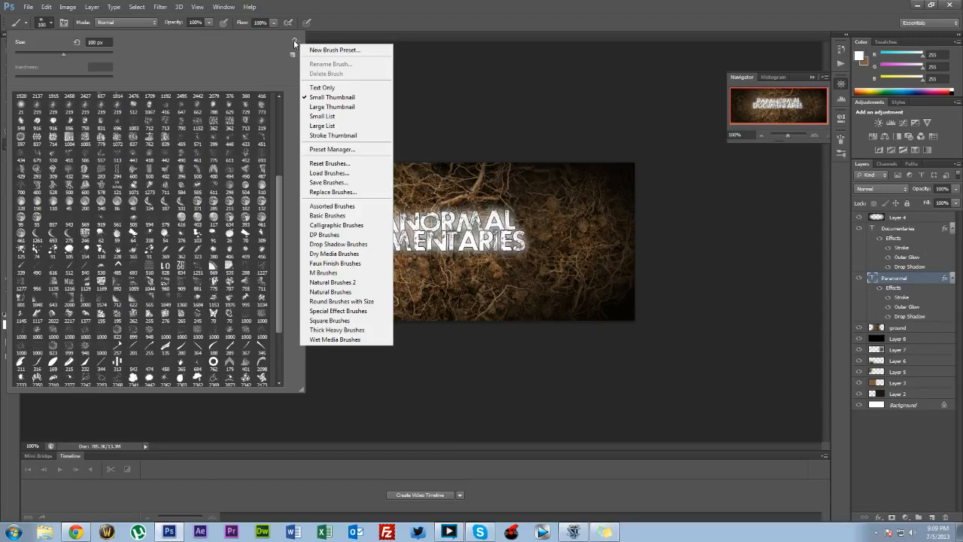
click(274, 48)
click(294, 41)
click(356, 150)
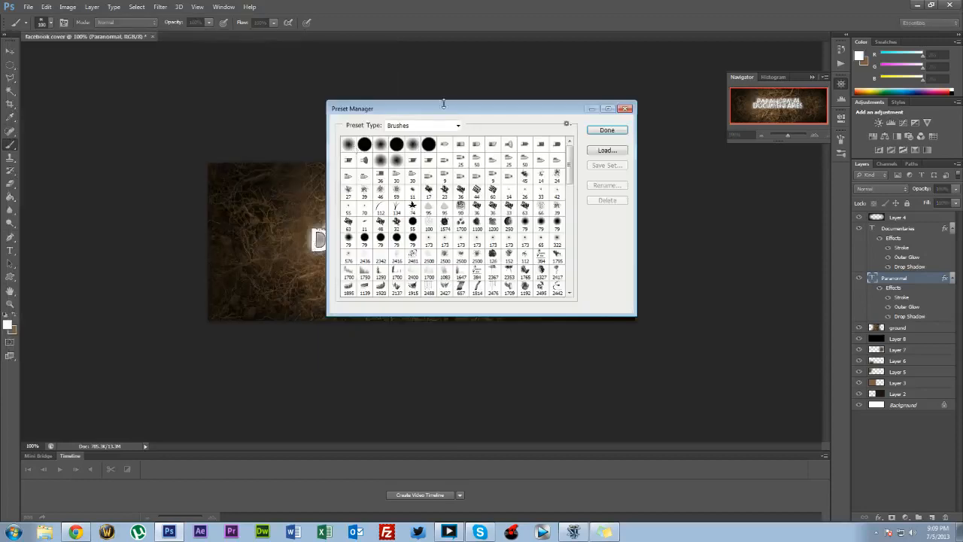
drag(449, 118, 382, 120)
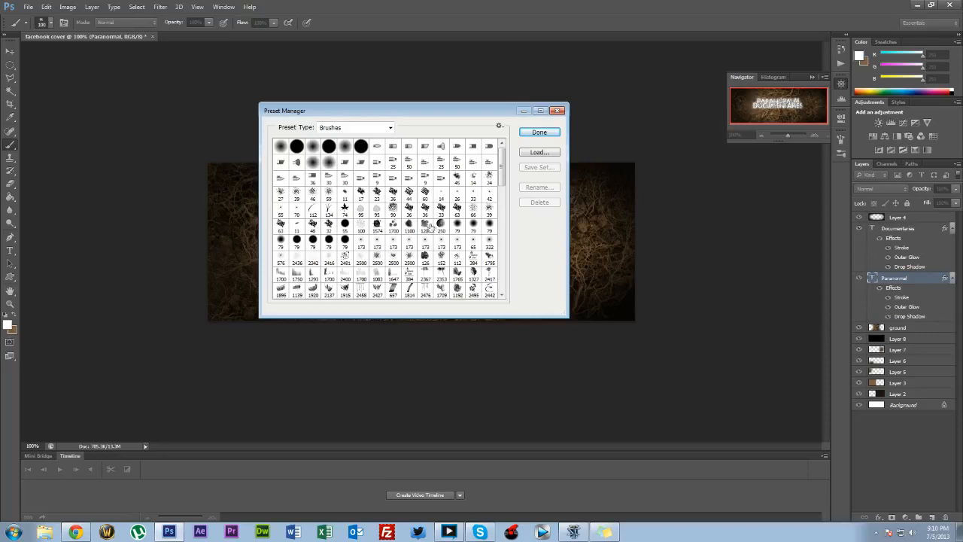
- Load the Ghost___Abstract_Brushes_13 ABR file from the desktop into the brush presets
click(547, 154)
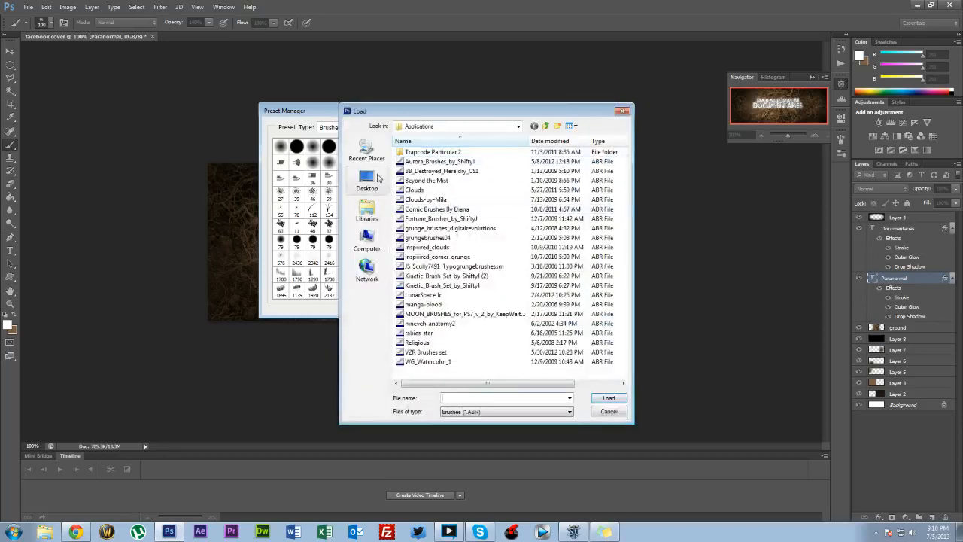
click(378, 178)
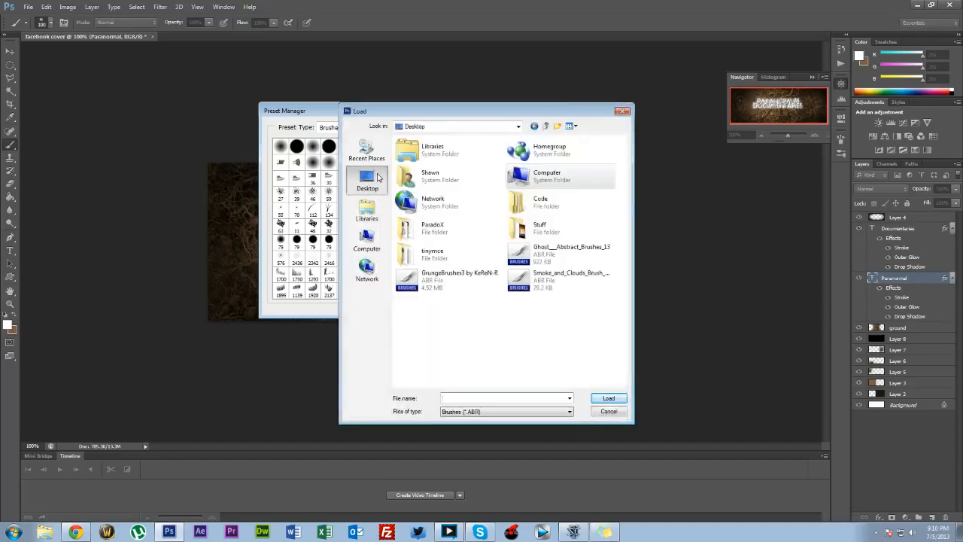
click(591, 255)
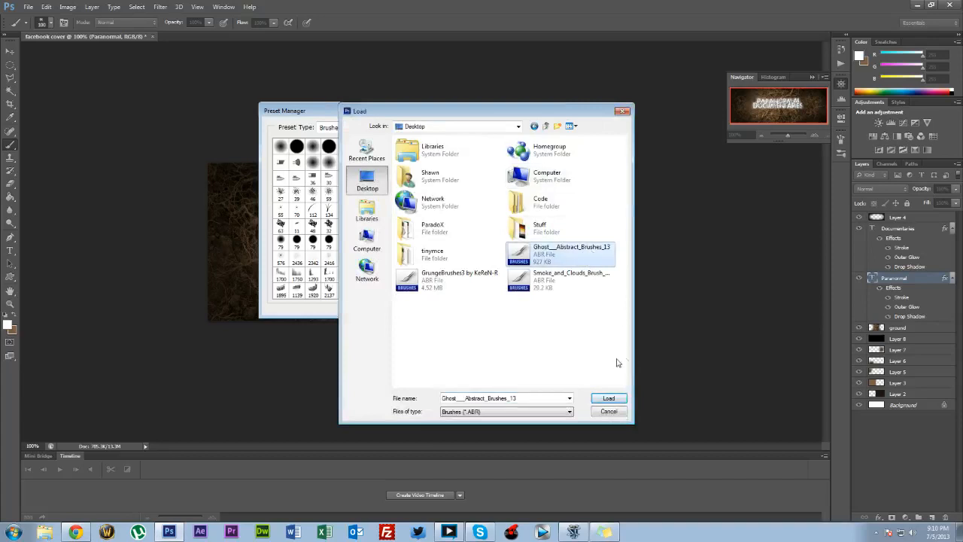
click(611, 398)
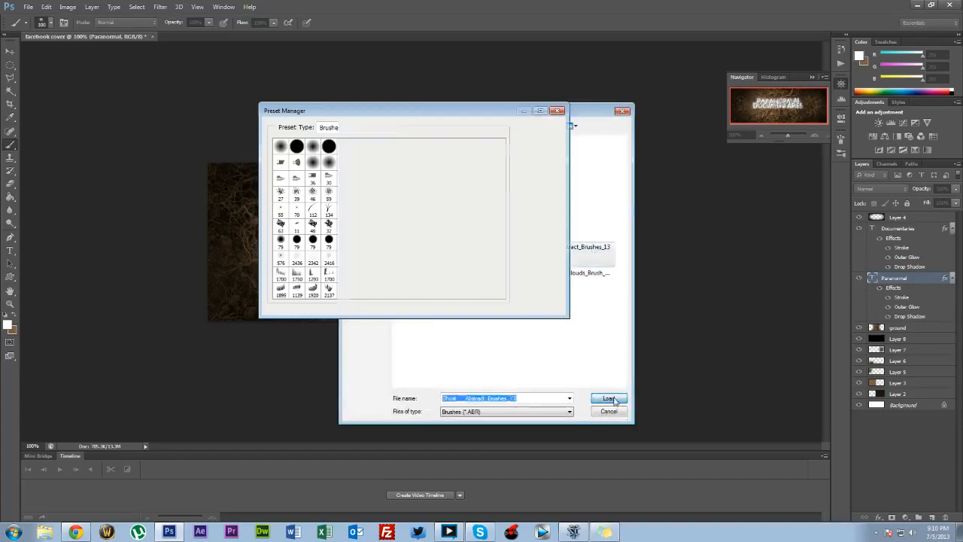
- Load the GrungeBrushes3 and Smoke_and_Clouds_Brush ABR files from the desktop into the brush presets and finish with the Preset Manager
click(539, 152)
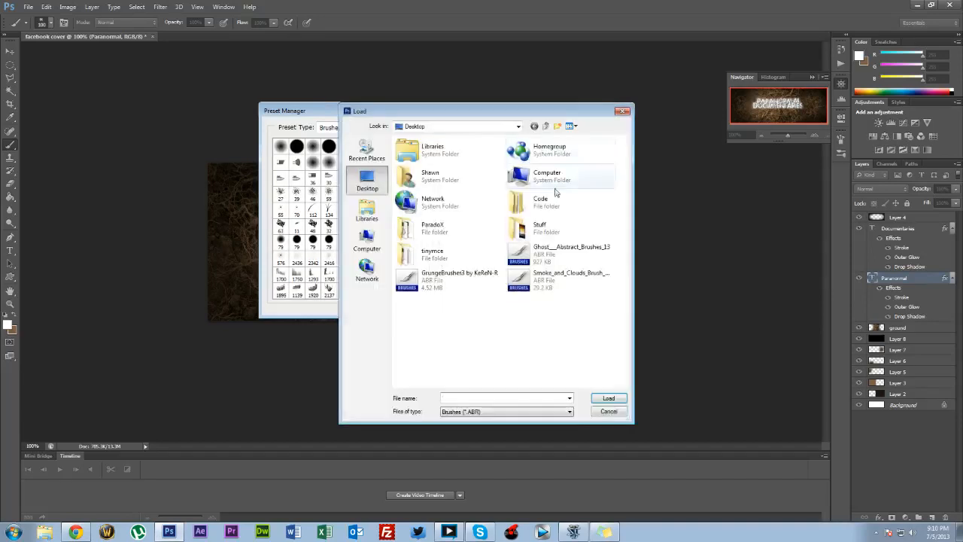
click(463, 286)
click(608, 398)
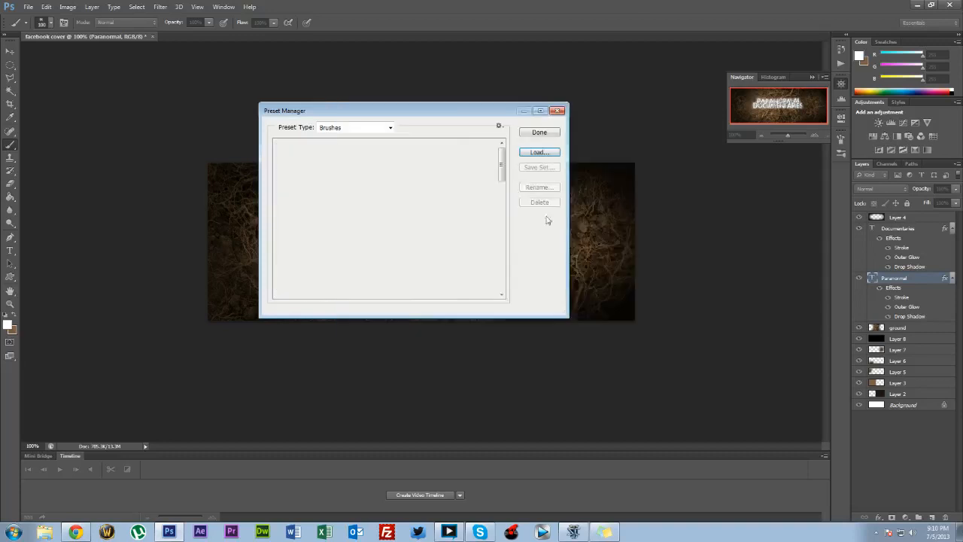
click(539, 152)
click(546, 280)
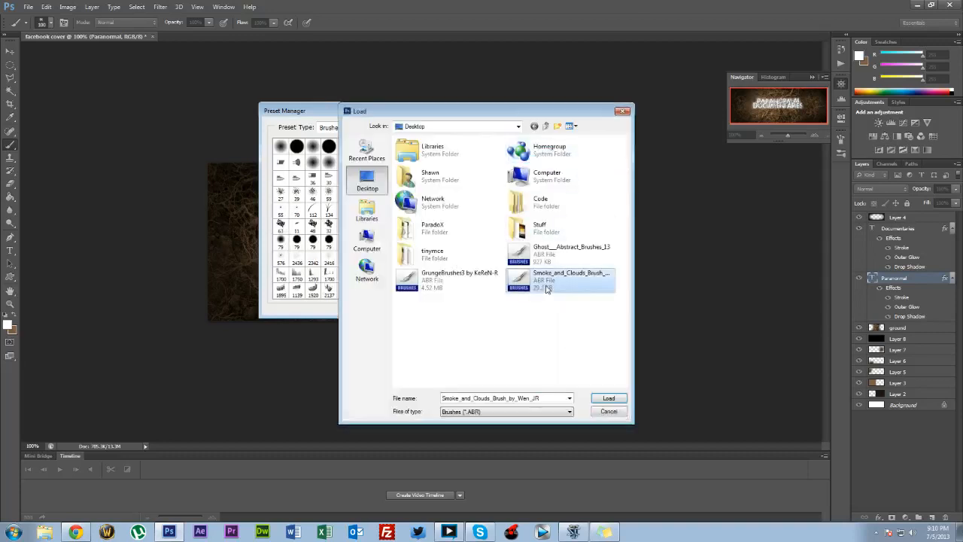
click(609, 398)
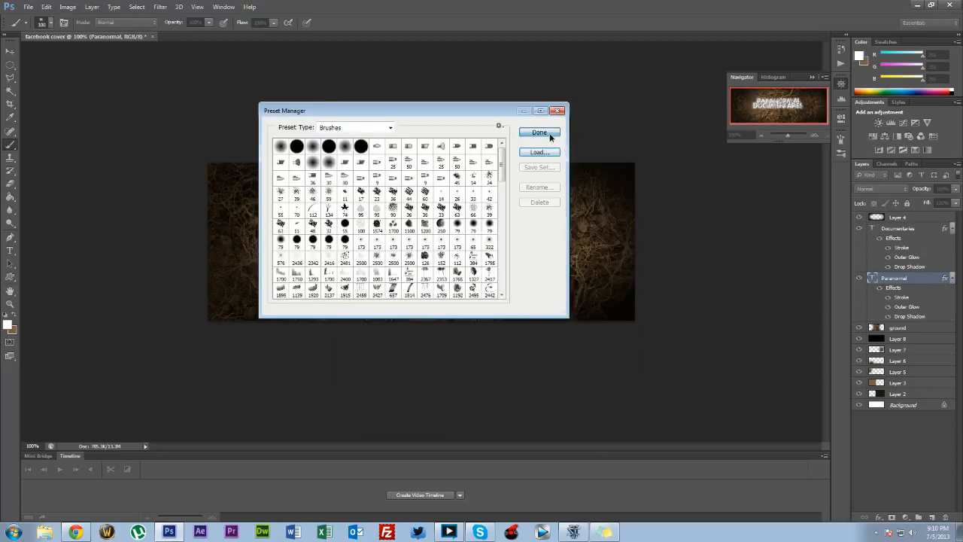
scroll(504, 161, down, 1)
drag(505, 161, 501, 328)
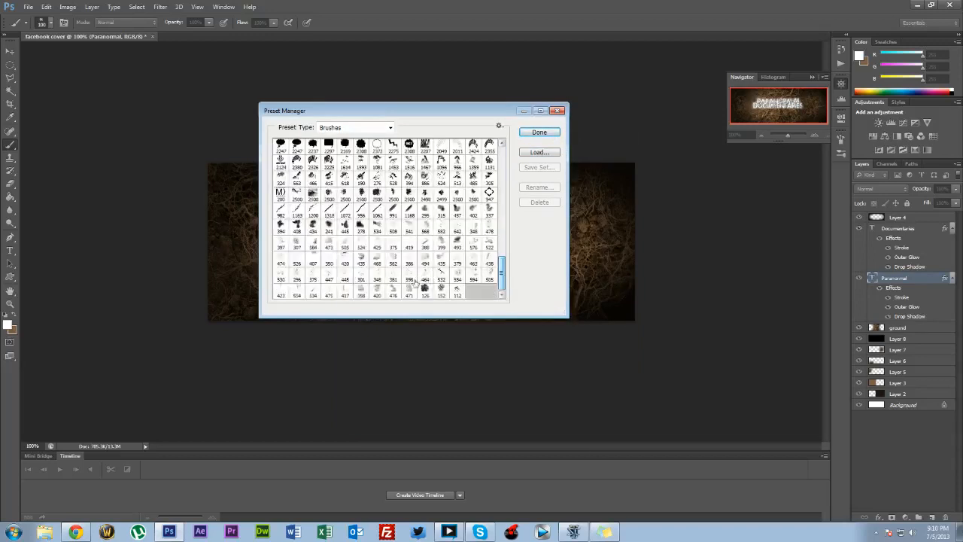
click(539, 133)
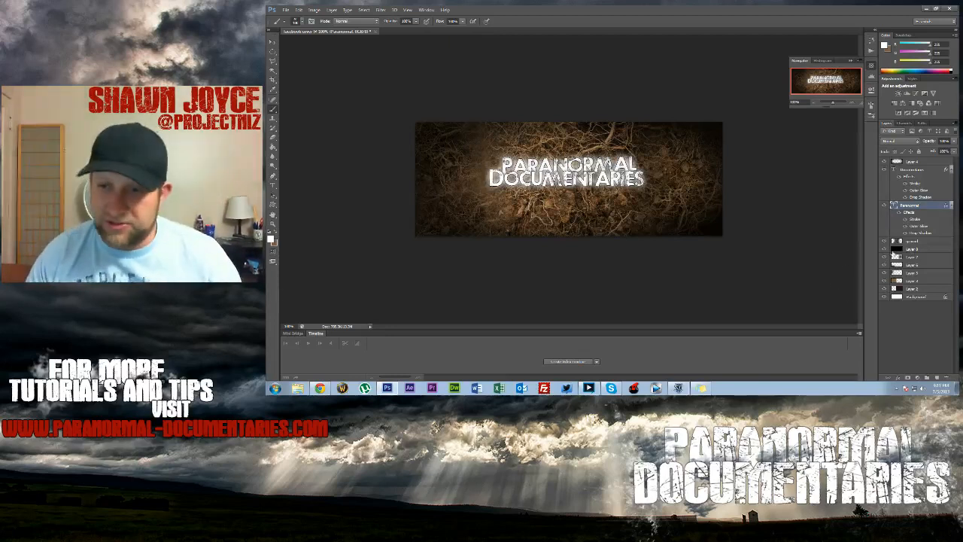
- Add a new layer directly above the ground layer and name it "paint brush layer"
click(911, 242)
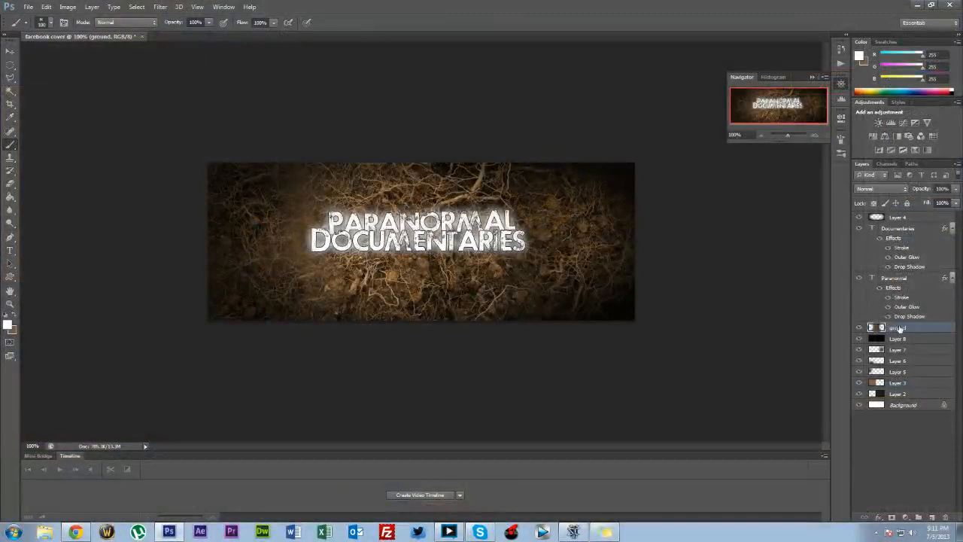
click(931, 518)
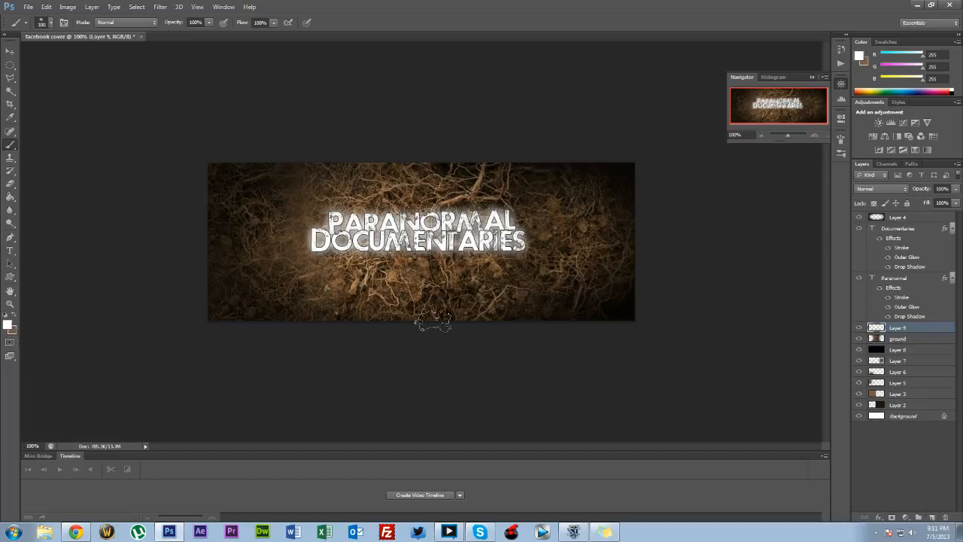
double_click(898, 329)
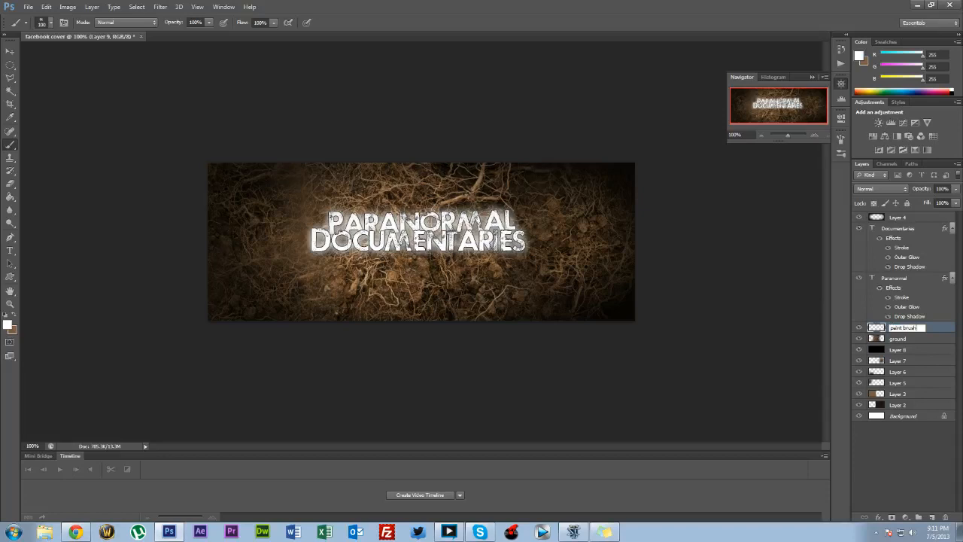
text(paint brush layer)
key(Return)
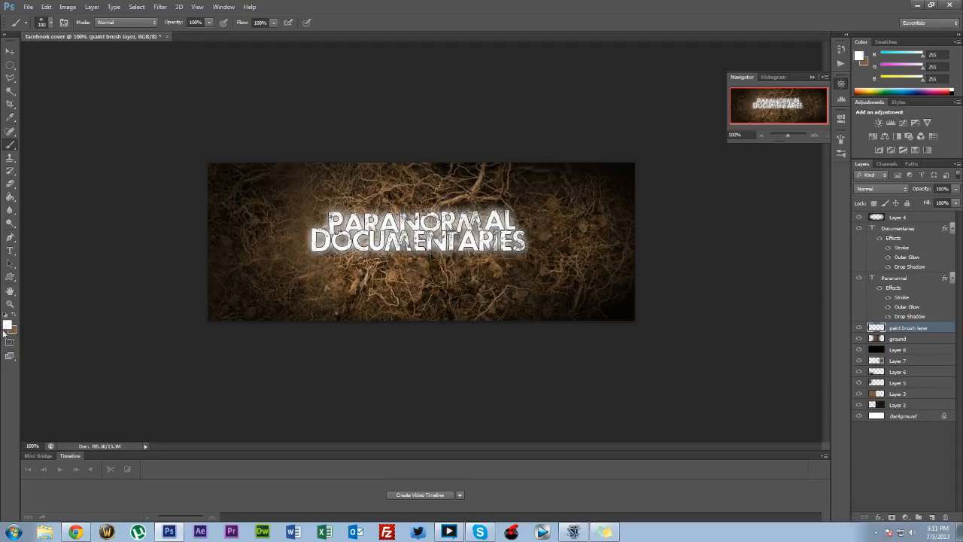
- Set the foreground color to black
click(12, 323)
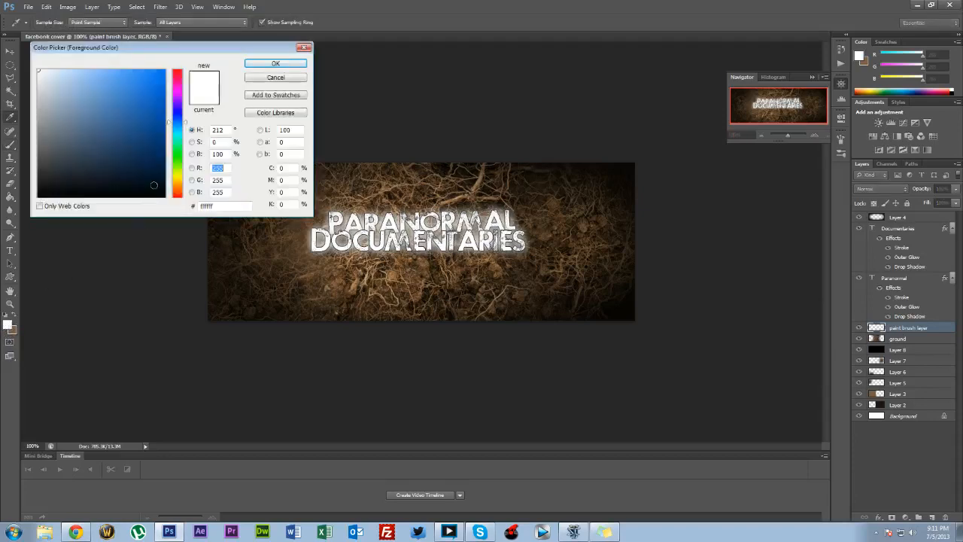
drag(153, 185, 159, 200)
click(275, 64)
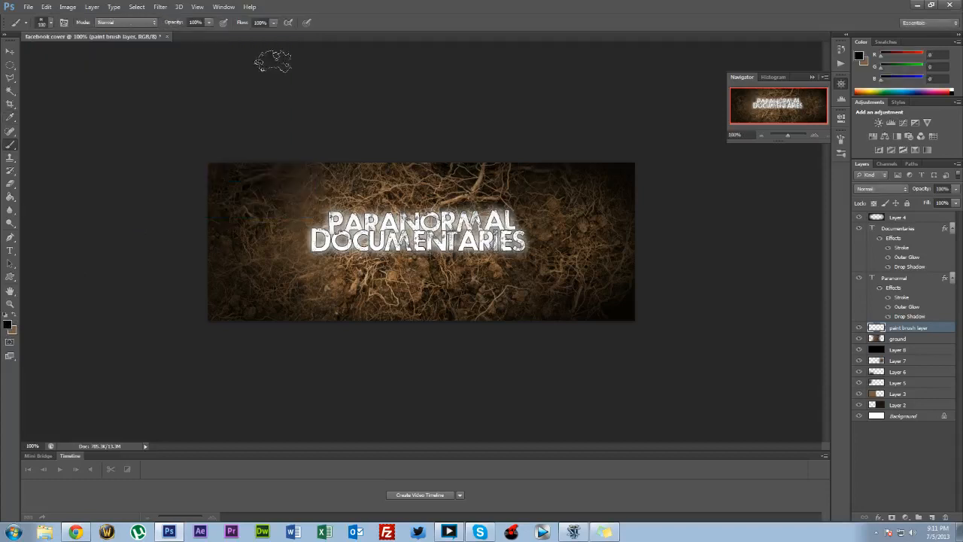
- Choose the 126 px smoke brush near the end of the brush presets
click(51, 25)
click(51, 24)
click(52, 25)
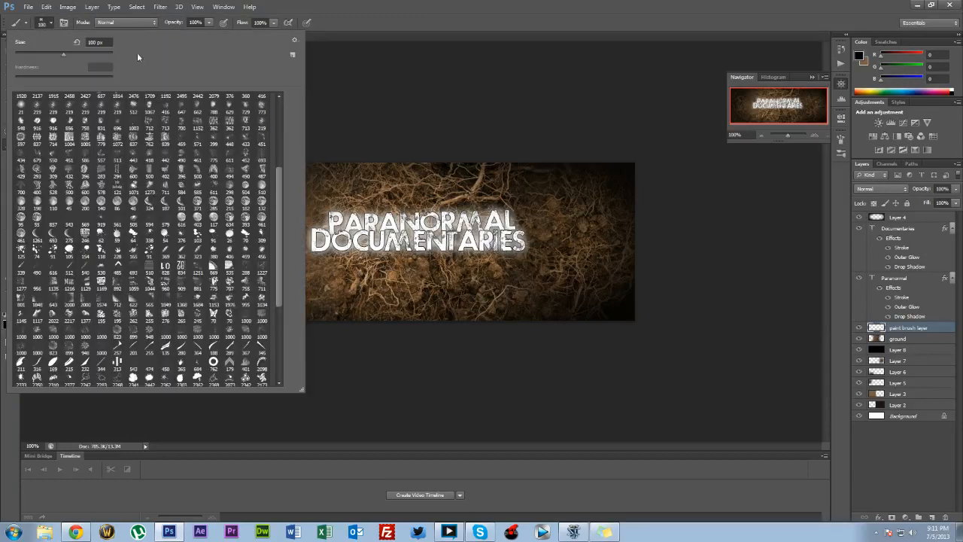
scroll(267, 185, down, 5)
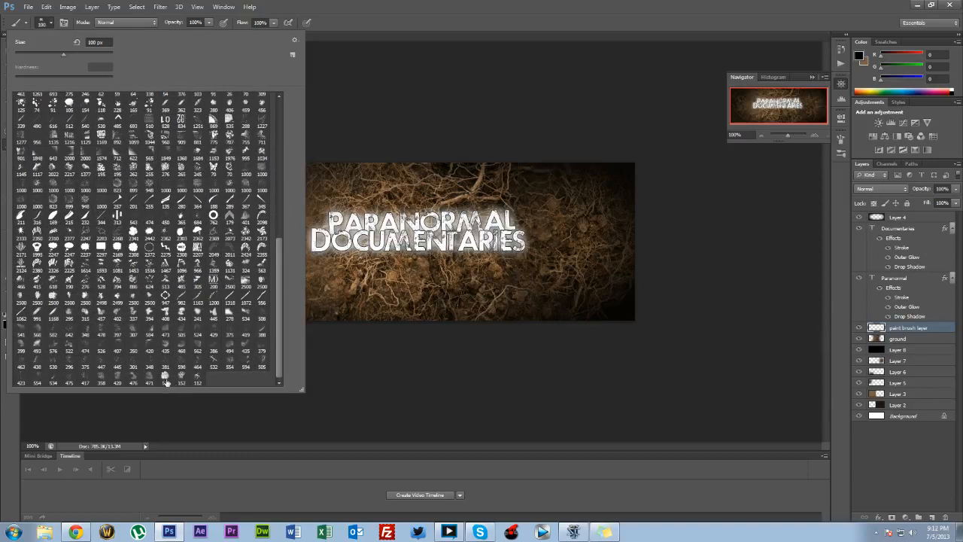
- Paint black smoke strokes around the title and across most of the roots background on the paint brush layer
click(335, 232)
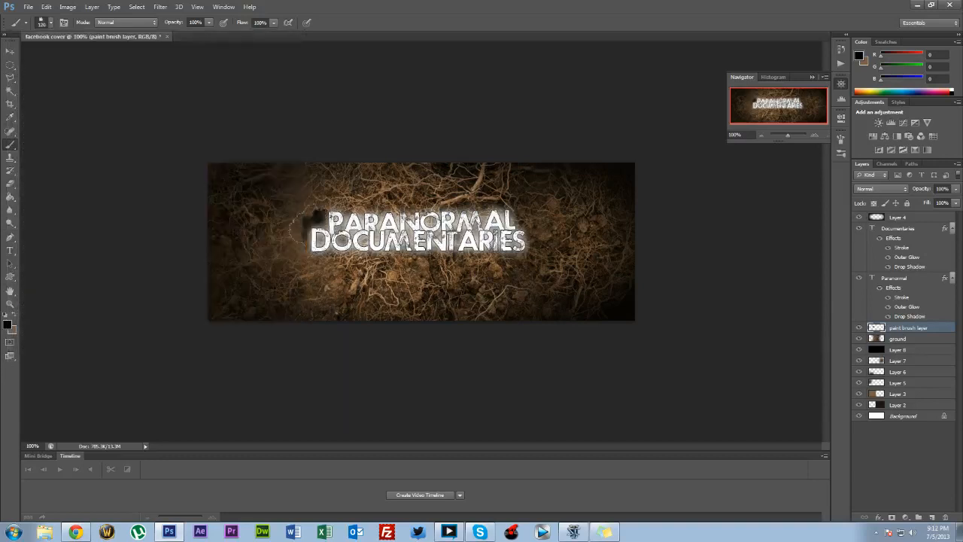
drag(336, 237, 393, 239)
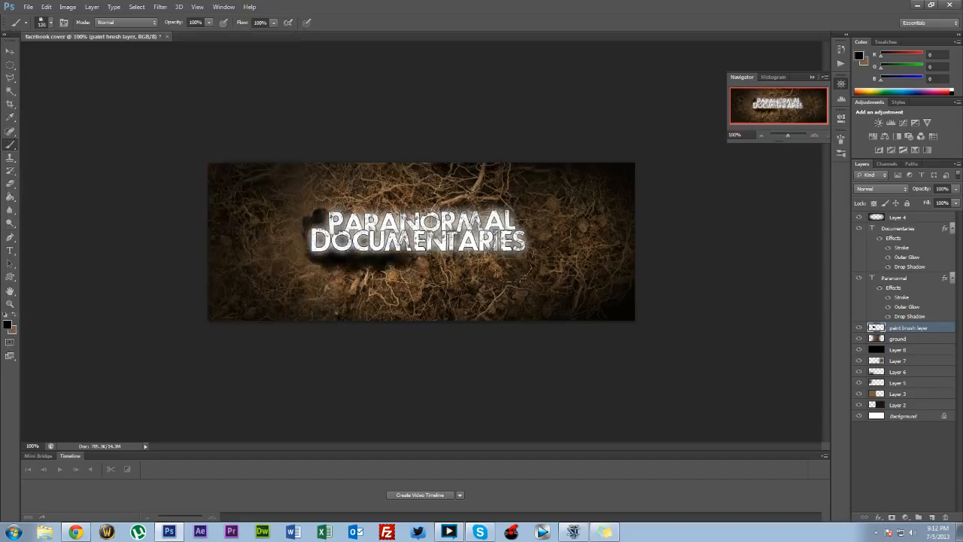
drag(504, 240, 475, 241)
click(431, 245)
click(434, 252)
click(351, 206)
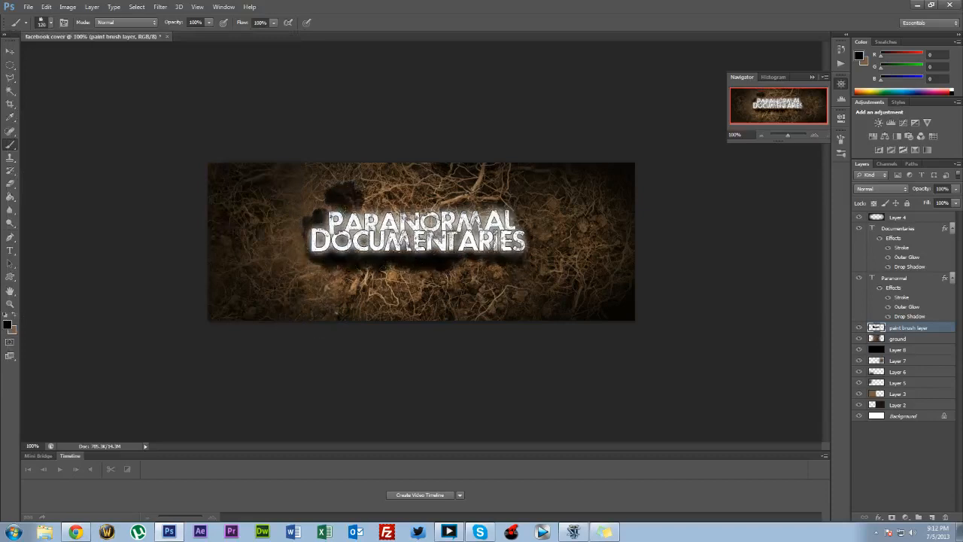
click(349, 209)
click(410, 203)
mouse_move(408, 197)
mouse_down()
mouse_move(361, 194)
mouse_move(534, 224)
mouse_up()
mouse_move(304, 218)
mouse_down()
mouse_move(272, 226)
mouse_move(459, 267)
mouse_move(406, 286)
mouse_move(226, 301)
mouse_move(692, 268)
mouse_up()
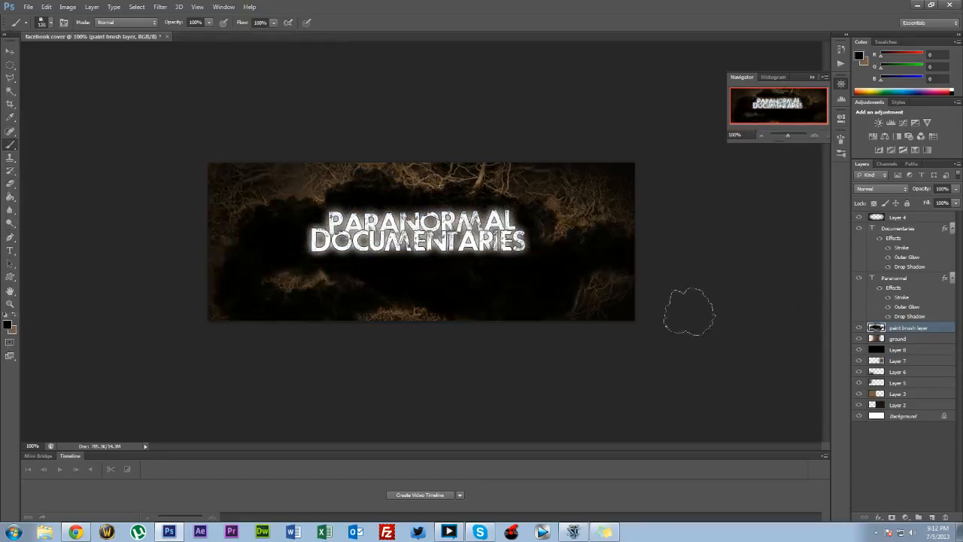
- Undo all the black smoke strokes on the paint brush layer
key(ctrl+z)
key(ctrl+alt+z)
key(ctrl+alt+z)
key(ctrl+alt+z)
key(ctrl+alt+z)
key(ctrl+alt+z)
key(ctrl+alt+z)
key(ctrl+alt+z)
key(ctrl+alt+z)
key(ctrl+alt+z)
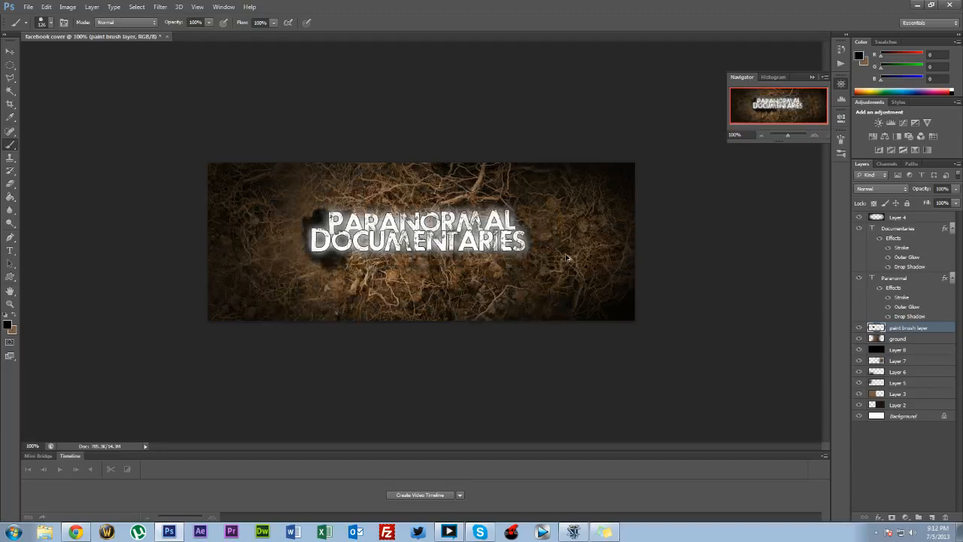
key(ctrl+alt+z)
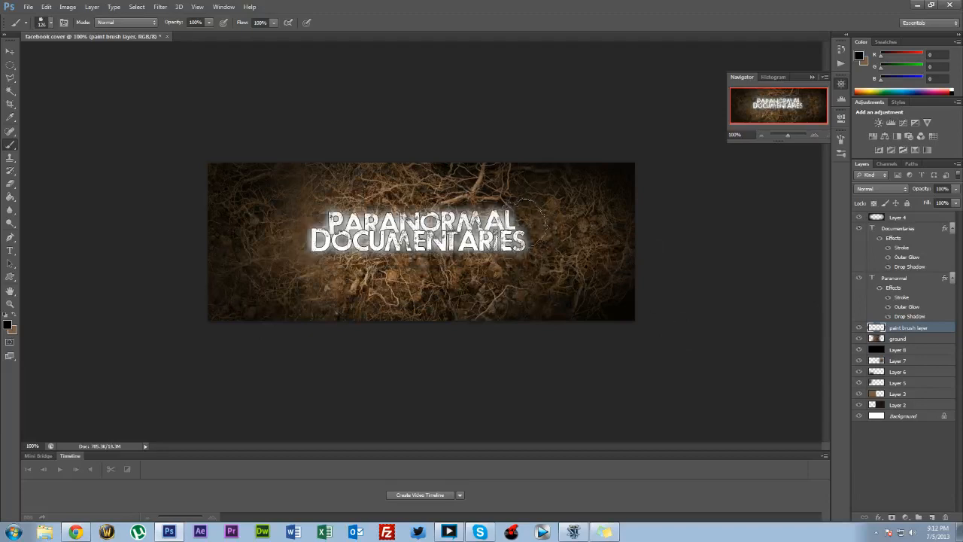
- Paint black smoke close around the edges of the title on the paint brush layer
click(524, 236)
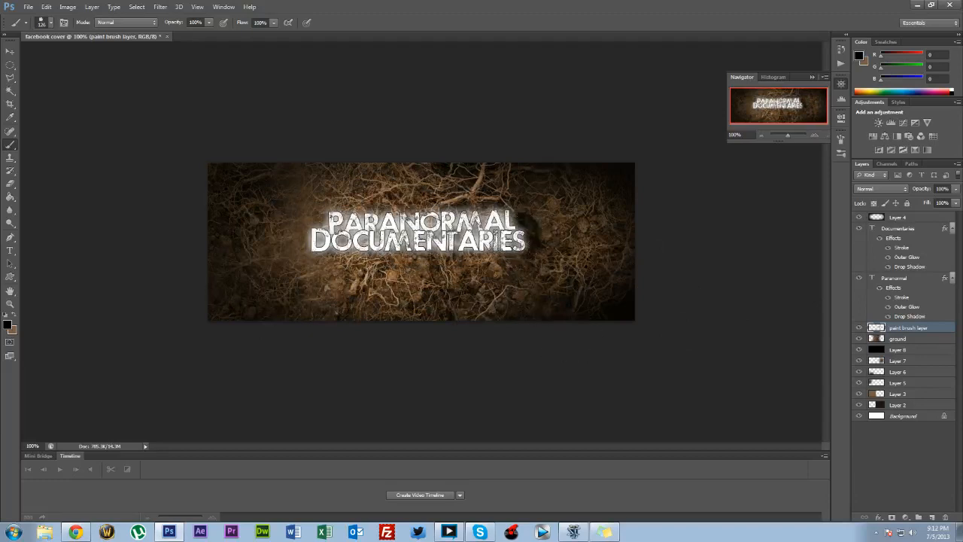
drag(288, 235, 305, 226)
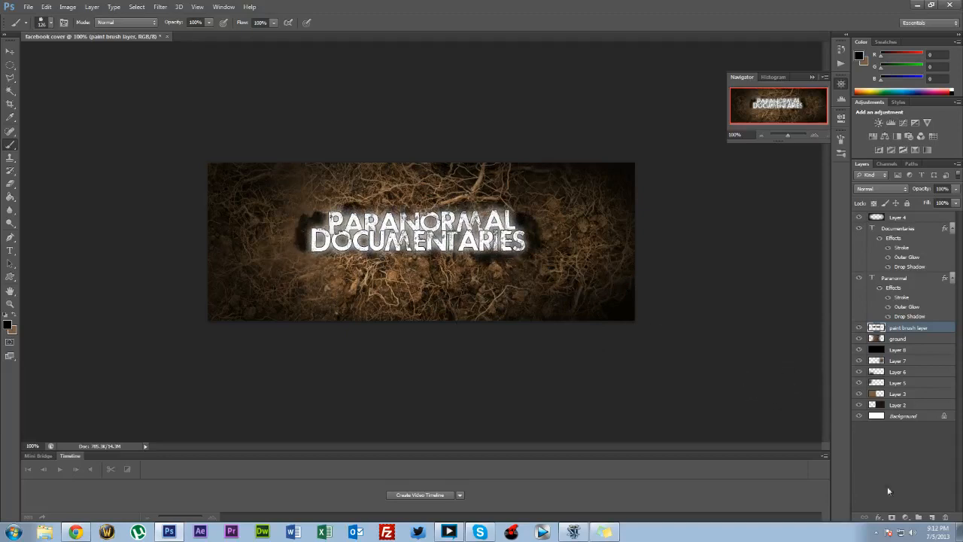
- Add a new layer between the Documentaries and Paranormal text layers and dab black smoke over parts of the word Paranormal
click(930, 517)
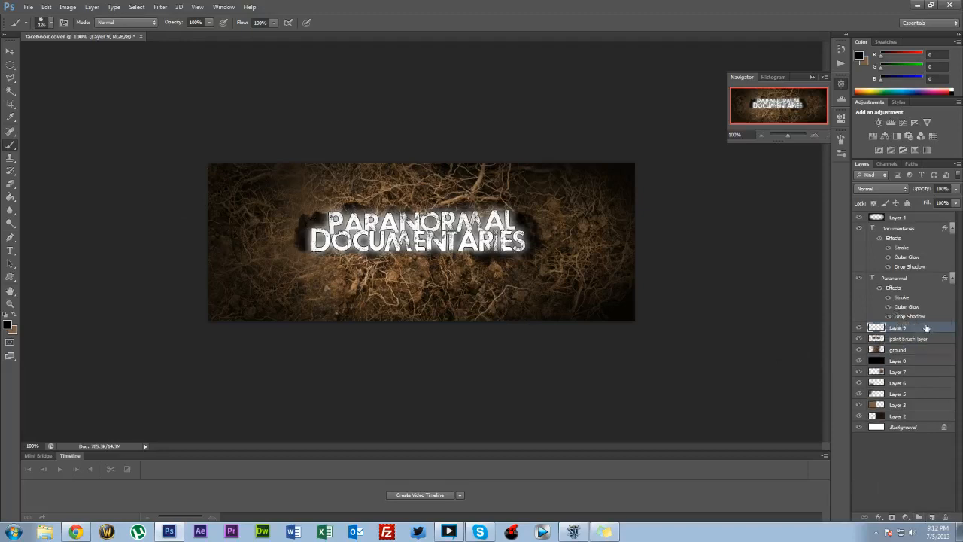
drag(921, 311, 922, 277)
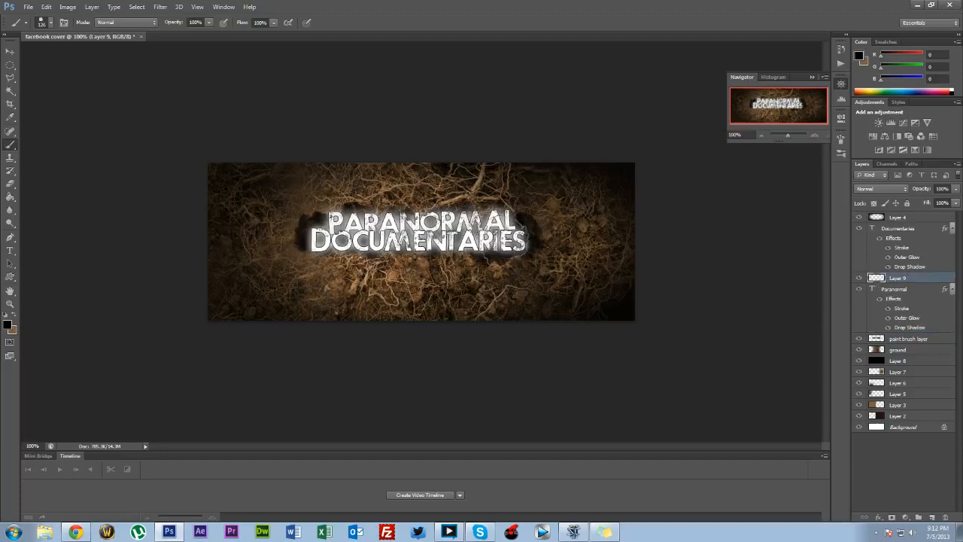
click(451, 240)
key(ctrl+z)
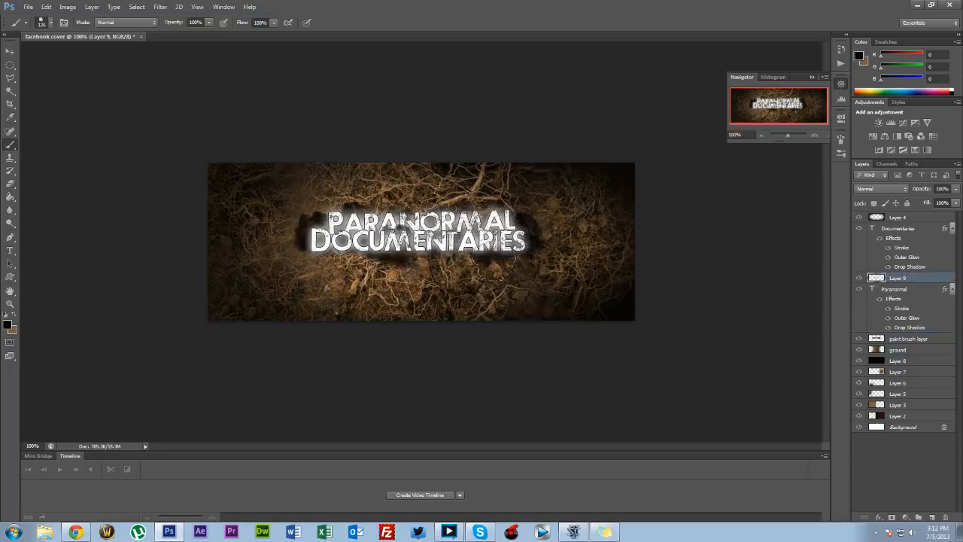
click(315, 234)
click(527, 224)
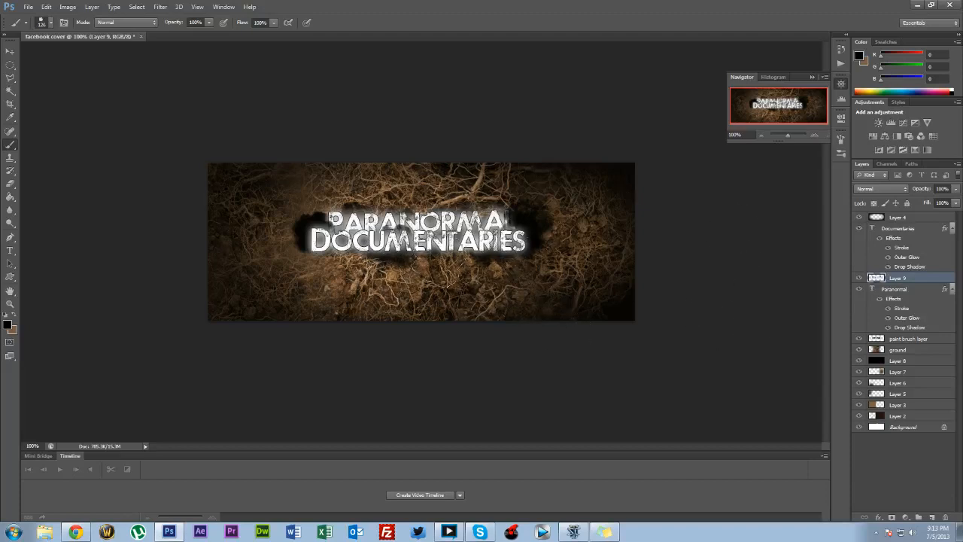
- Switch the brush to the 464 px textured preset among the newly loaded brushes
click(51, 23)
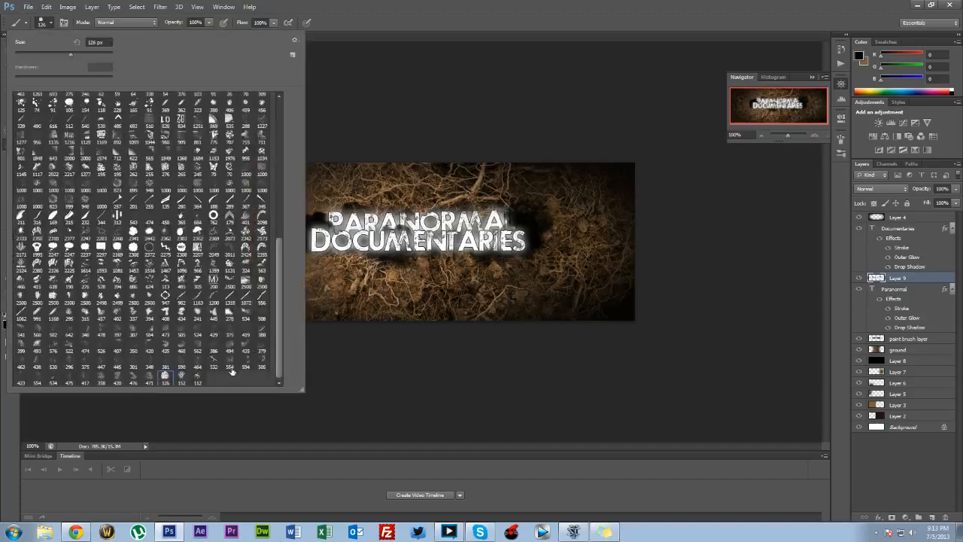
click(52, 380)
click(202, 362)
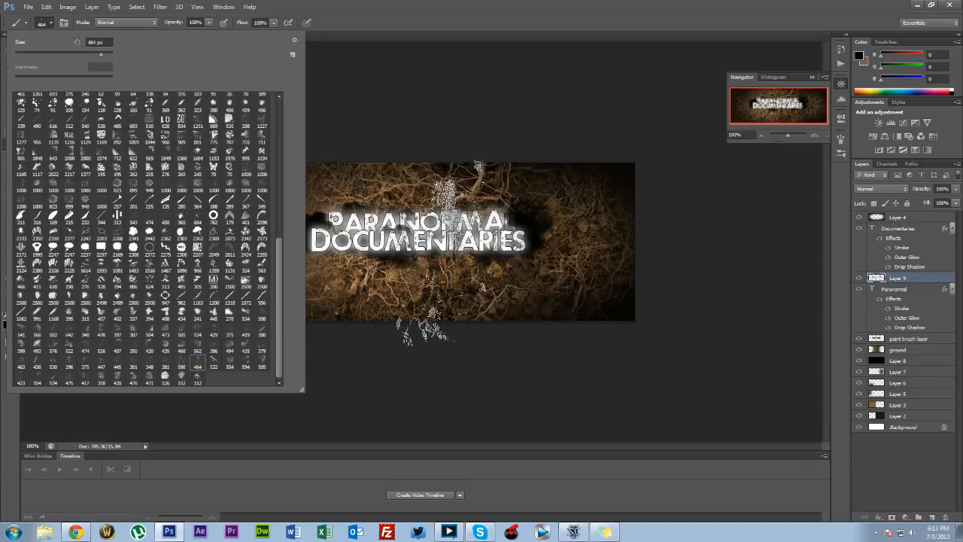
click(394, 261)
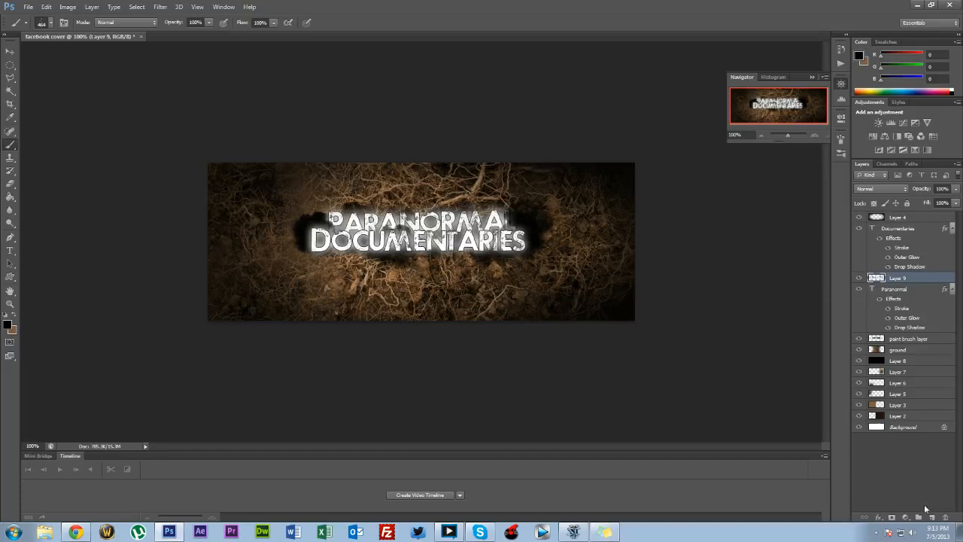
- Darken the left and right edges of the cover with black on the paint brush layer using the 434 px brush
click(911, 339)
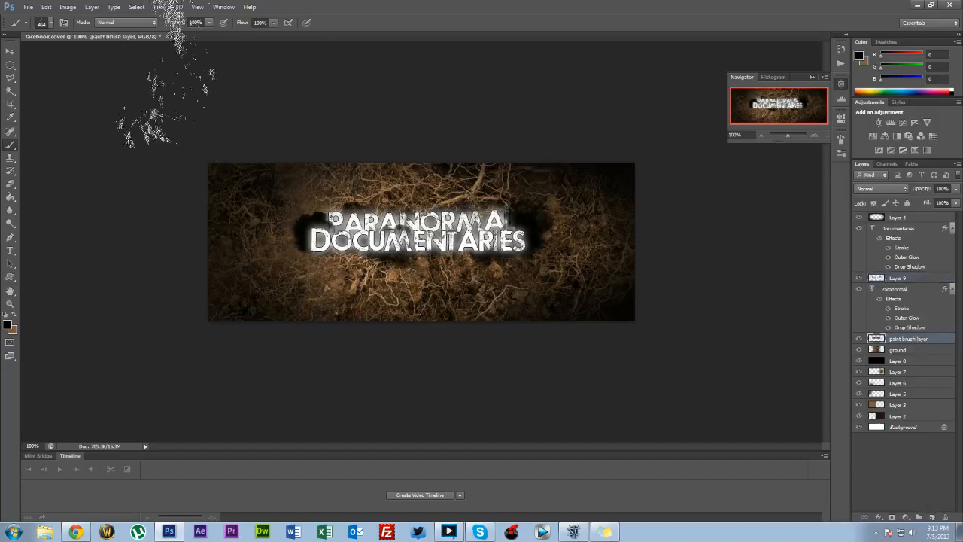
click(51, 24)
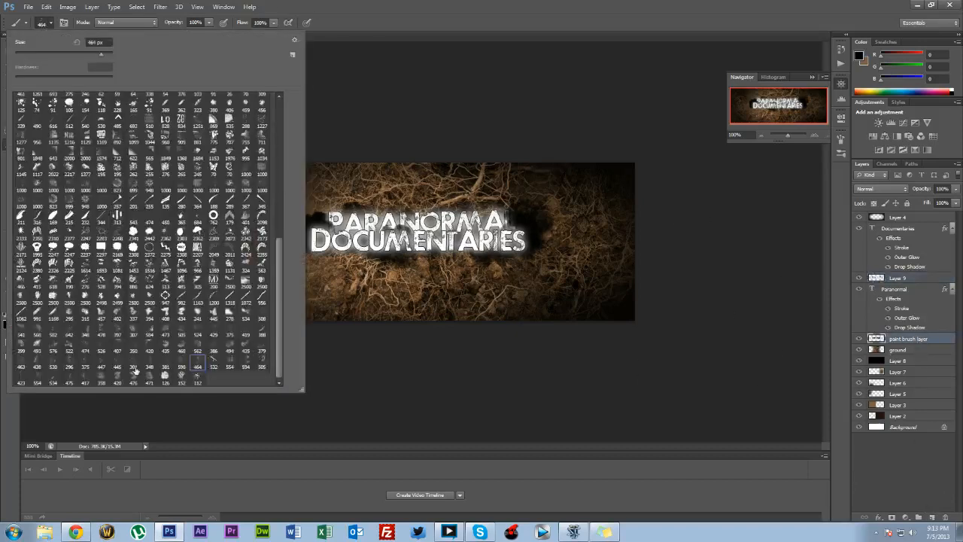
click(178, 319)
click(442, 226)
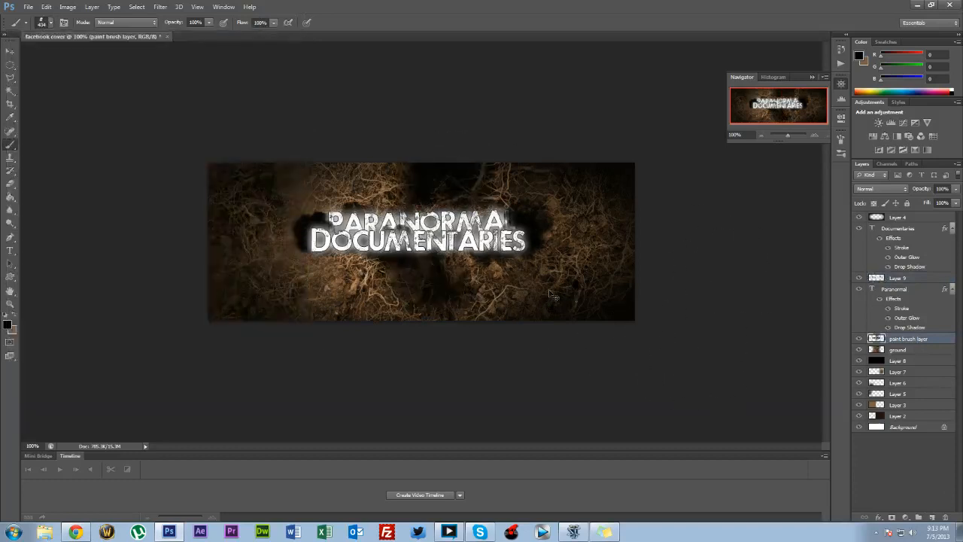
key(ctrl+z)
key(ctrl+z)
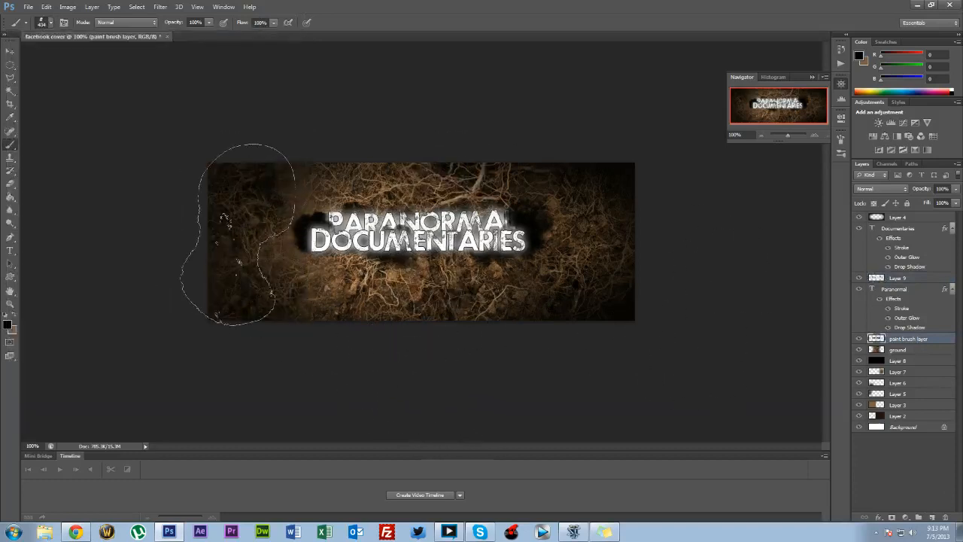
click(239, 234)
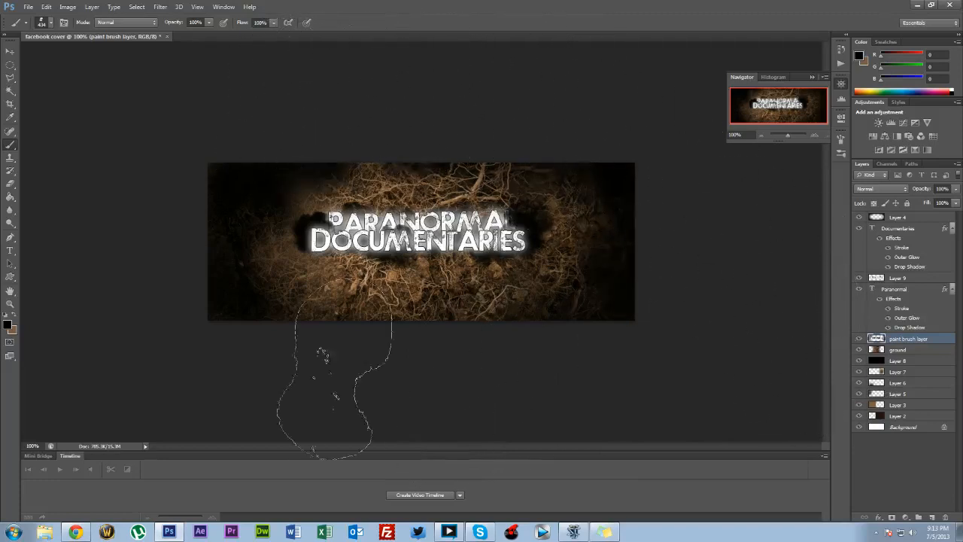
click(422, 353)
- Switch to the 358 px smoke brush and dab black over the ground around the title on the paint brush layer
click(49, 24)
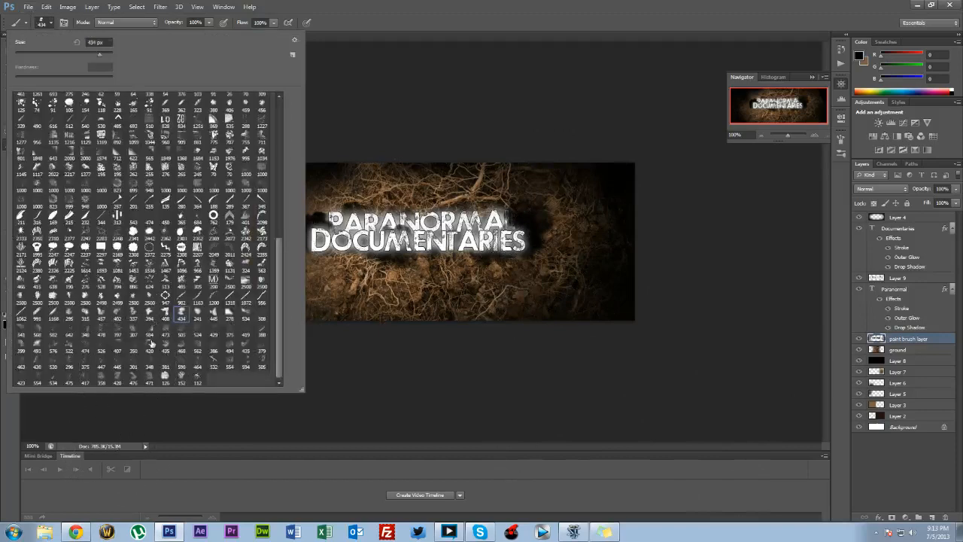
click(103, 382)
click(365, 245)
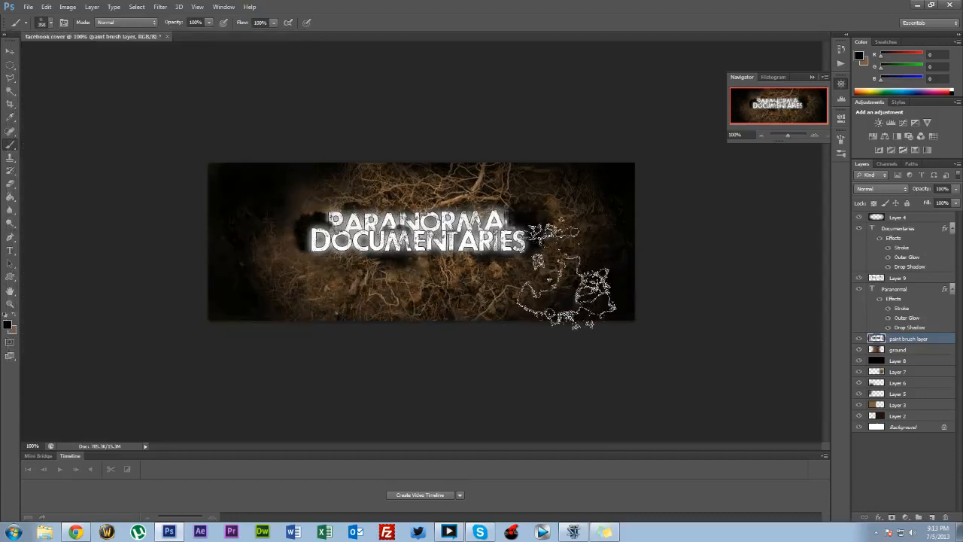
- Swap the painting colours and set the foreground to dark brown #3c2716
click(15, 316)
click(6, 324)
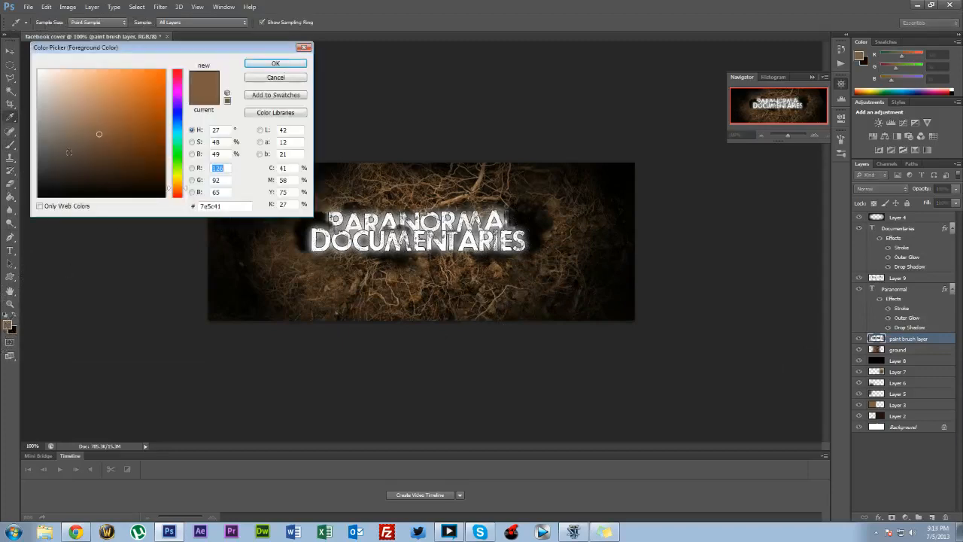
click(117, 166)
click(275, 63)
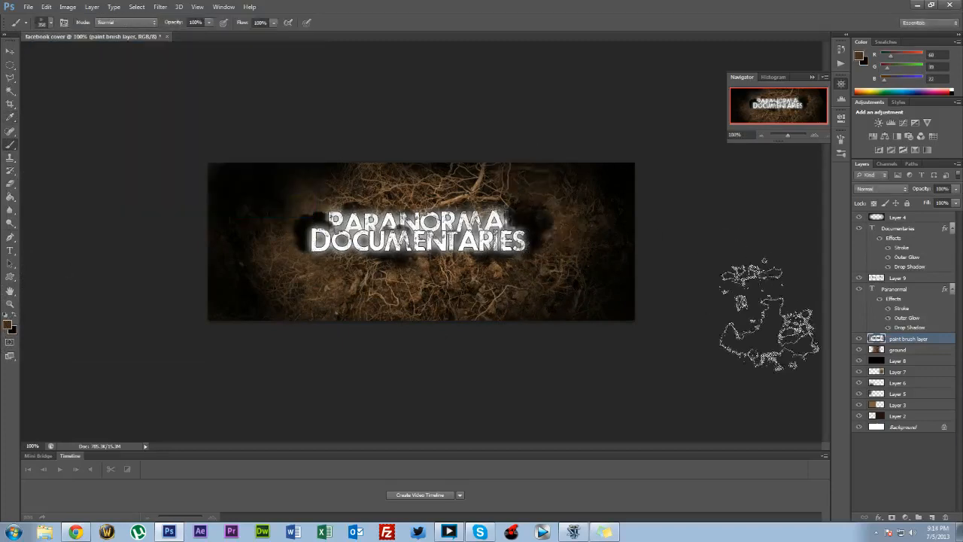
- Add a new layer above the paint brush layer and dab dark brown around the title with the 126 px brush
click(932, 517)
click(52, 24)
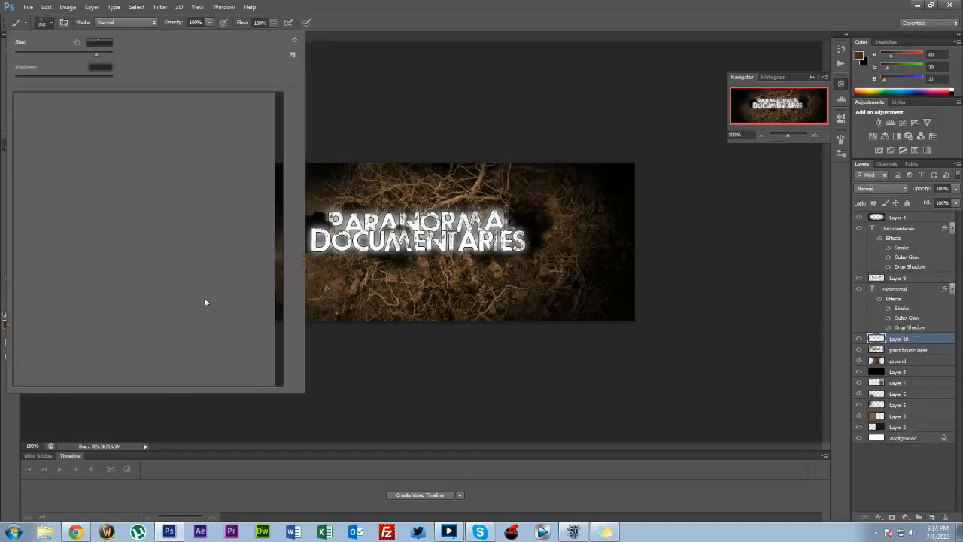
click(164, 378)
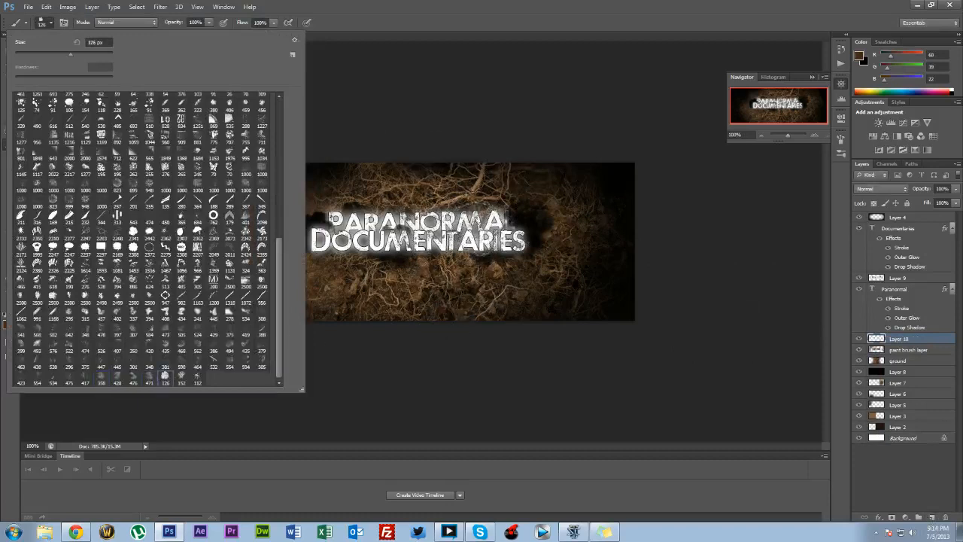
click(595, 351)
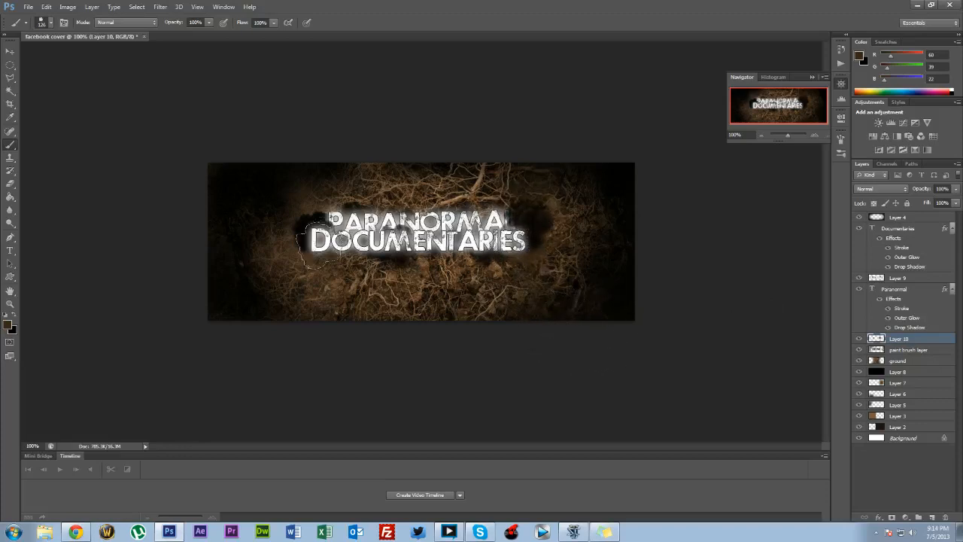
click(287, 235)
click(343, 265)
- Choose the 2500 px splatter brush, reduce it to 349 px and dab dark brown at the title's right end on Layer 10
click(50, 23)
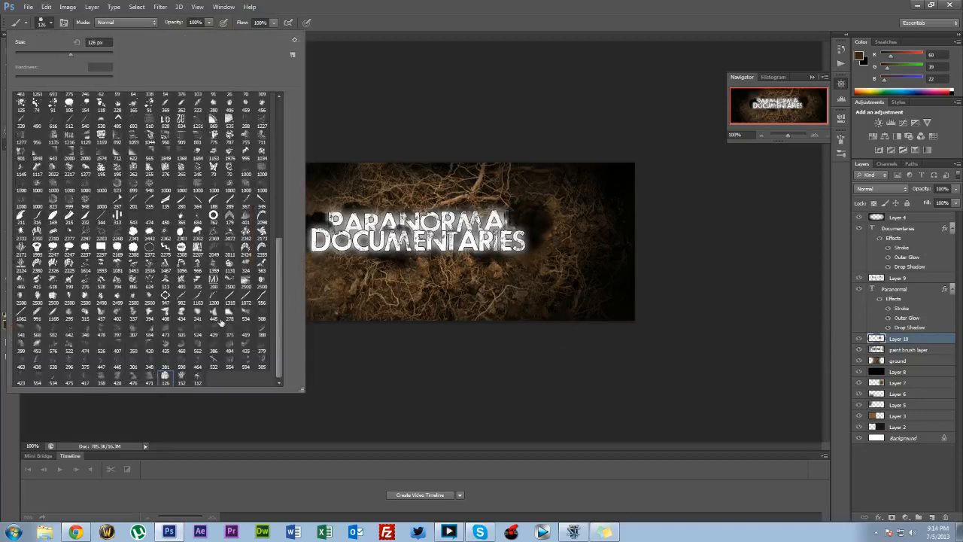
click(150, 296)
click(521, 222)
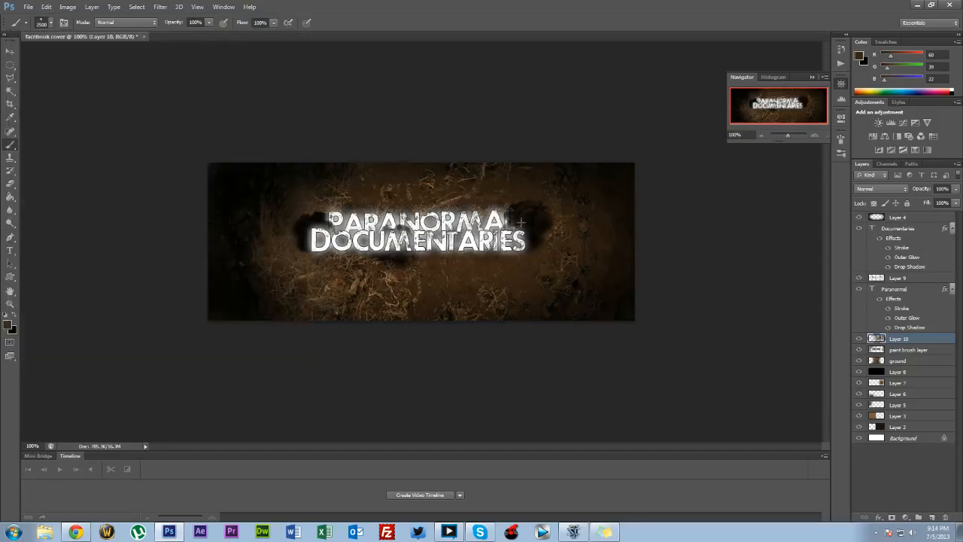
click(521, 222)
click(50, 24)
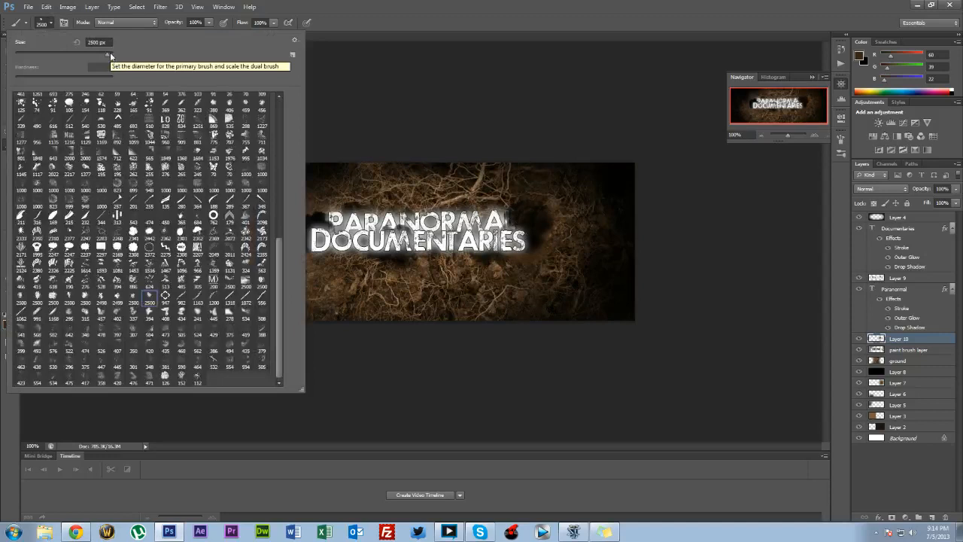
drag(100, 51, 79, 63)
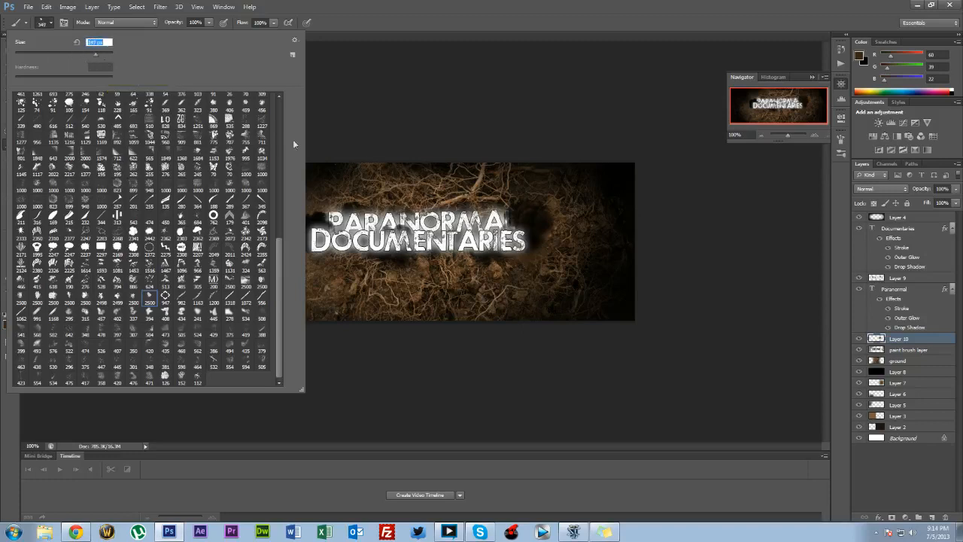
click(544, 235)
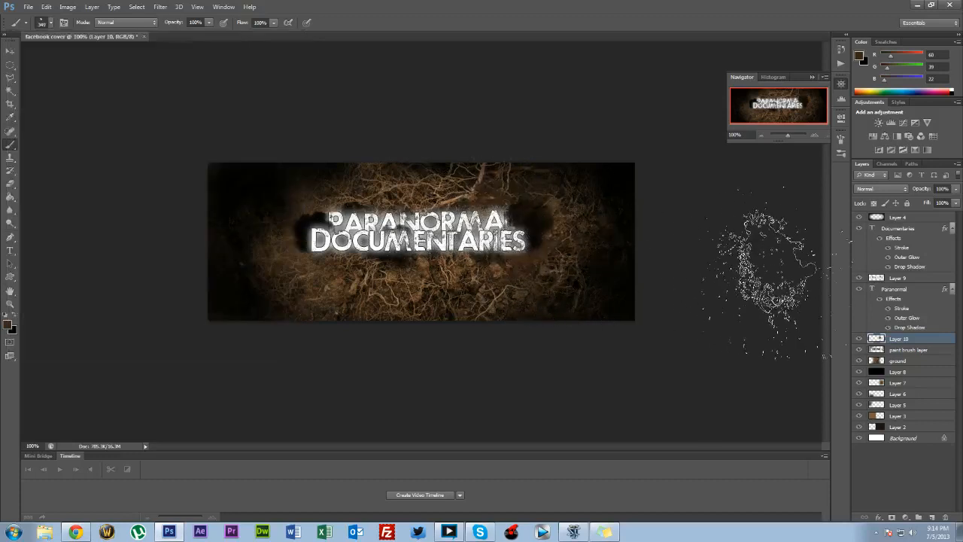
- Set the foreground to a darker brown, RGB 45, 27, 13, and add a new layer above Layer 10
click(8, 323)
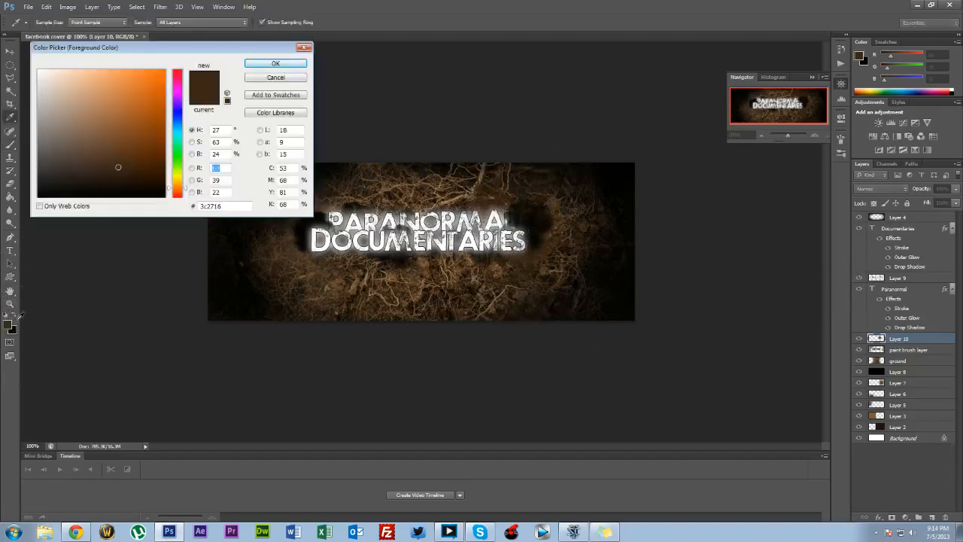
click(285, 64)
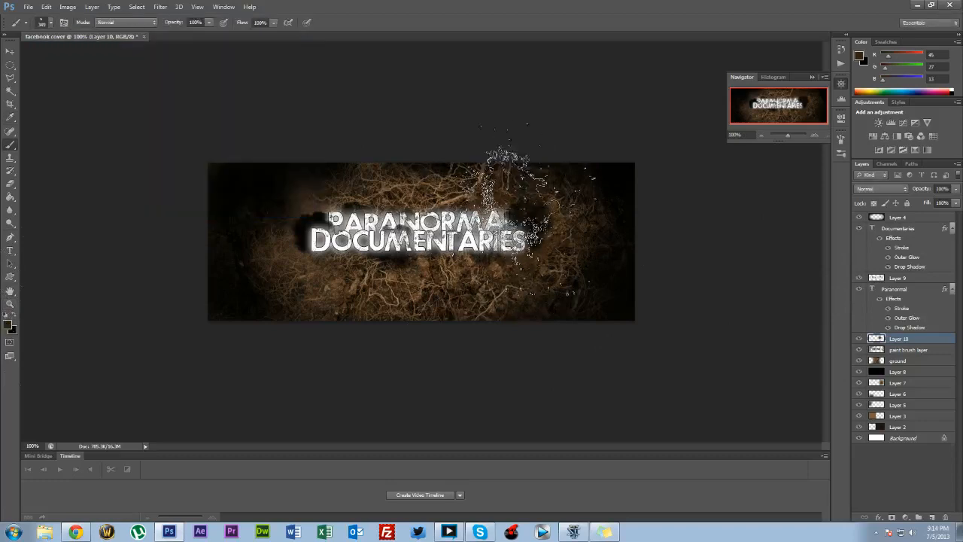
click(931, 518)
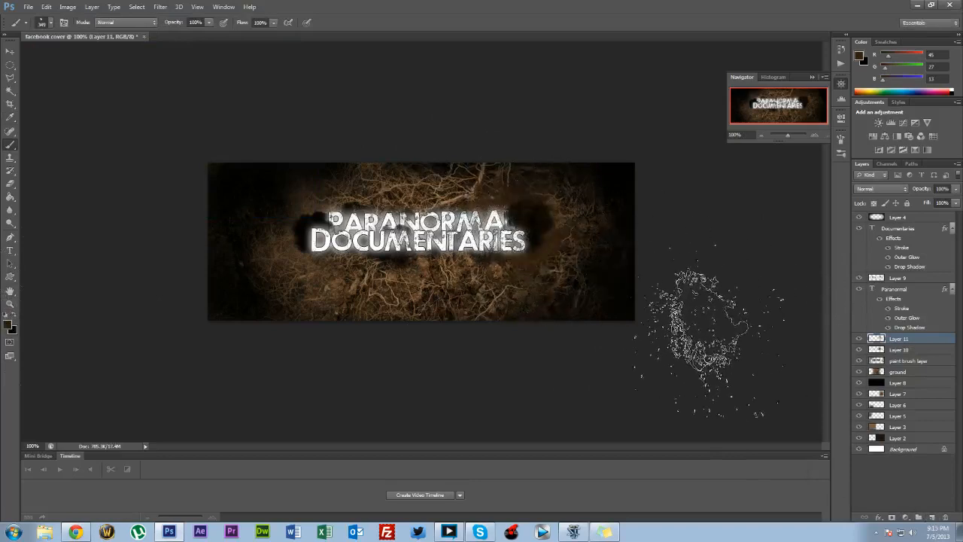
click(915, 362)
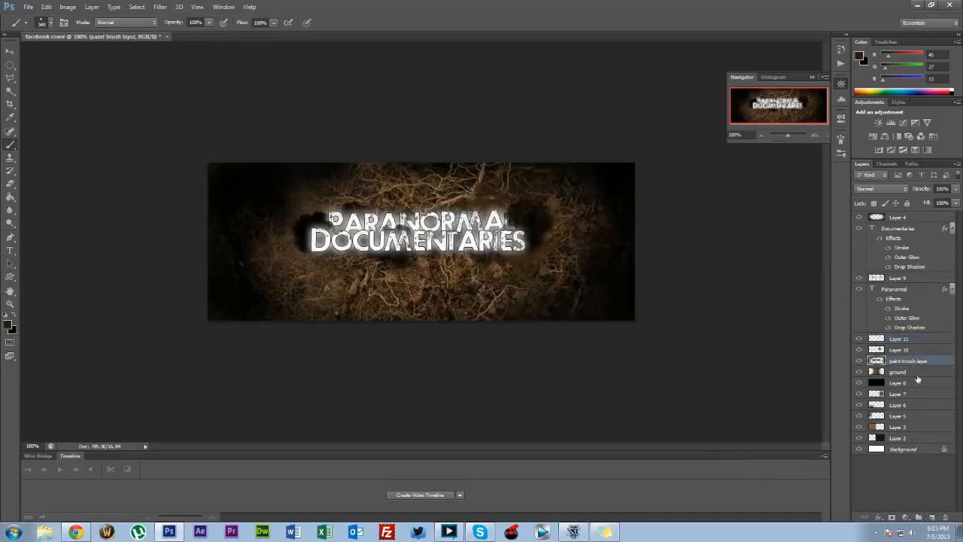
click(945, 518)
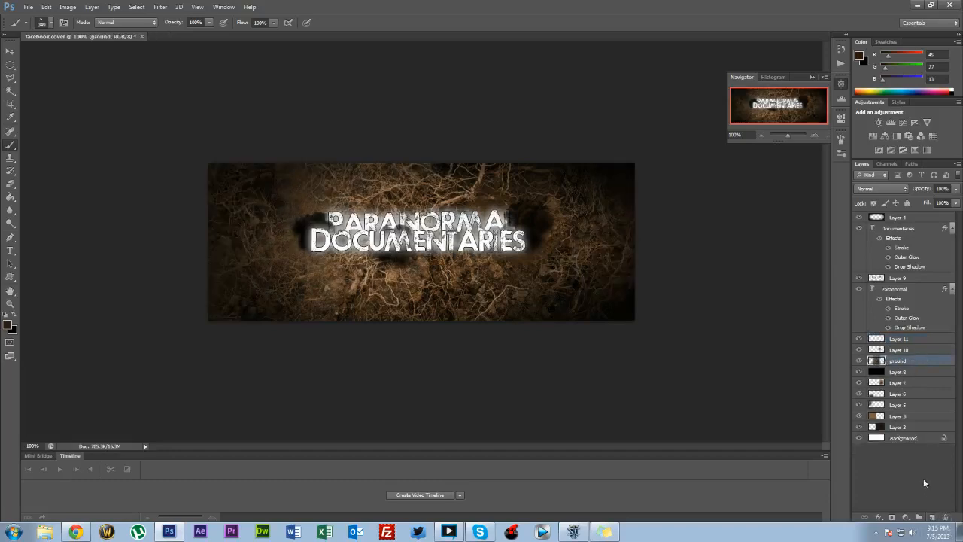
key(ctrl+z)
- Compare the title with Layer 9 hidden and shown, and delete that layer of black smoke over the word Paranormal
click(900, 279)
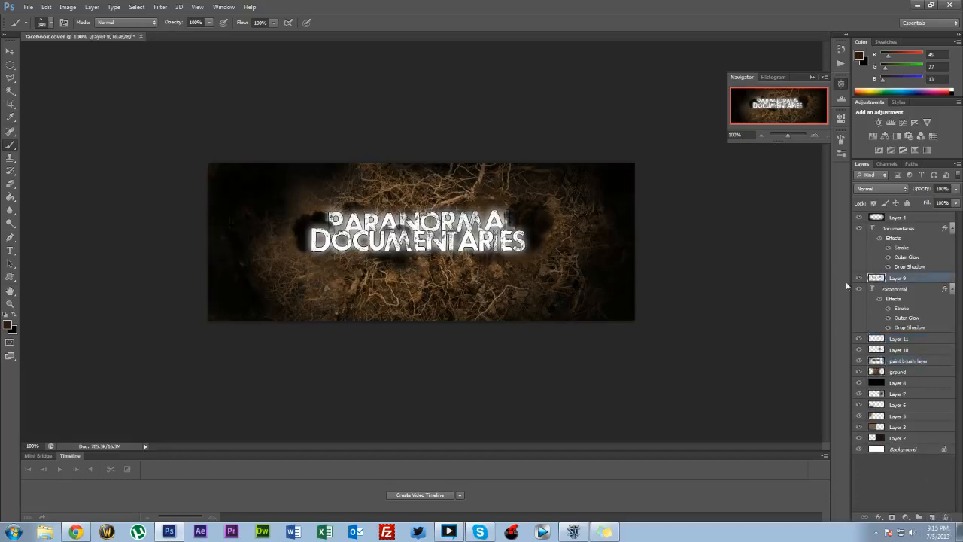
click(857, 280)
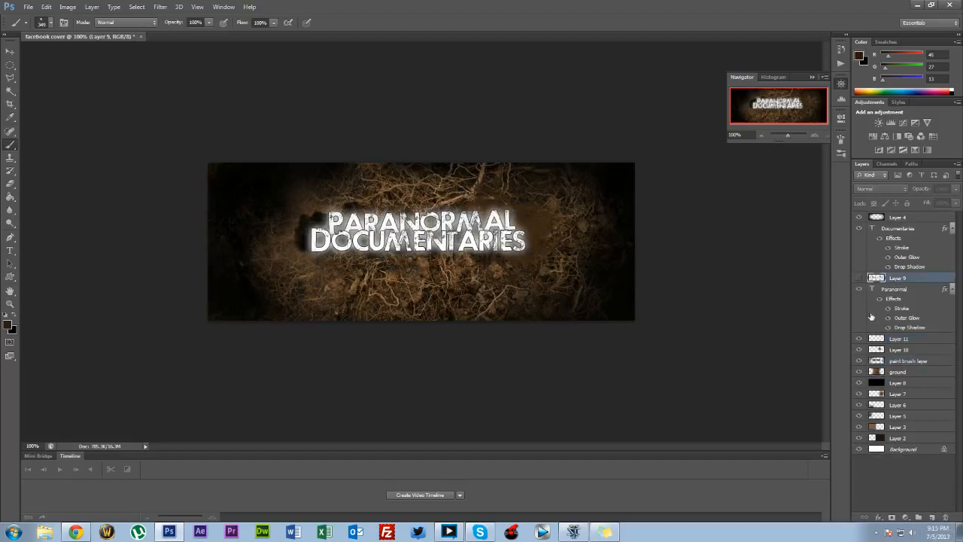
click(859, 278)
click(860, 278)
click(945, 517)
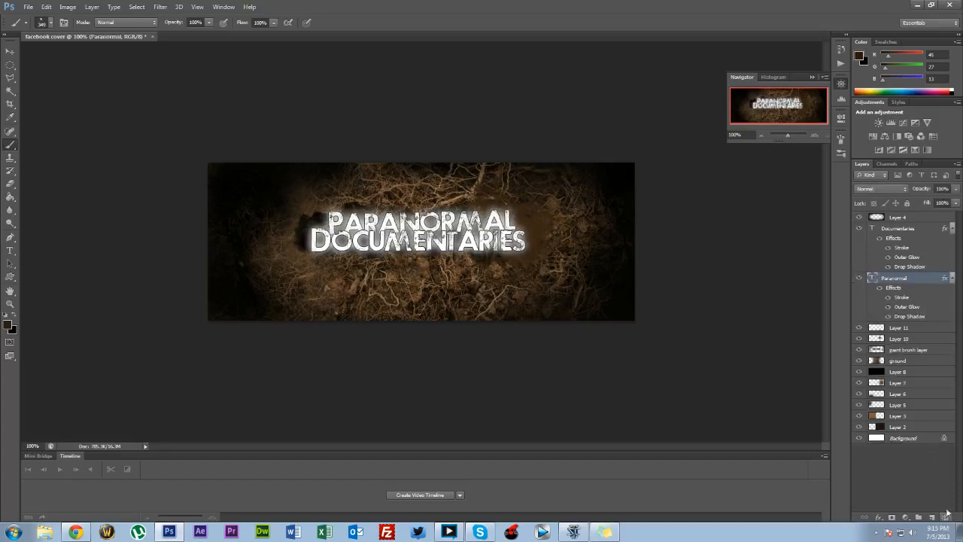
- Add a new layer between the Documentaries and Paranormal text layers and splatter dark brown over the letter P and the ground below the title
click(934, 529)
click(744, 354)
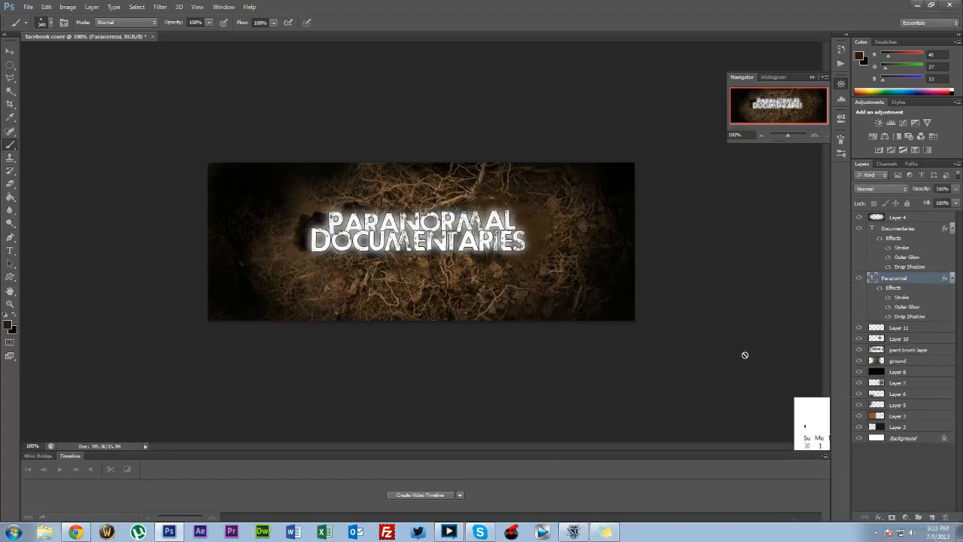
click(933, 520)
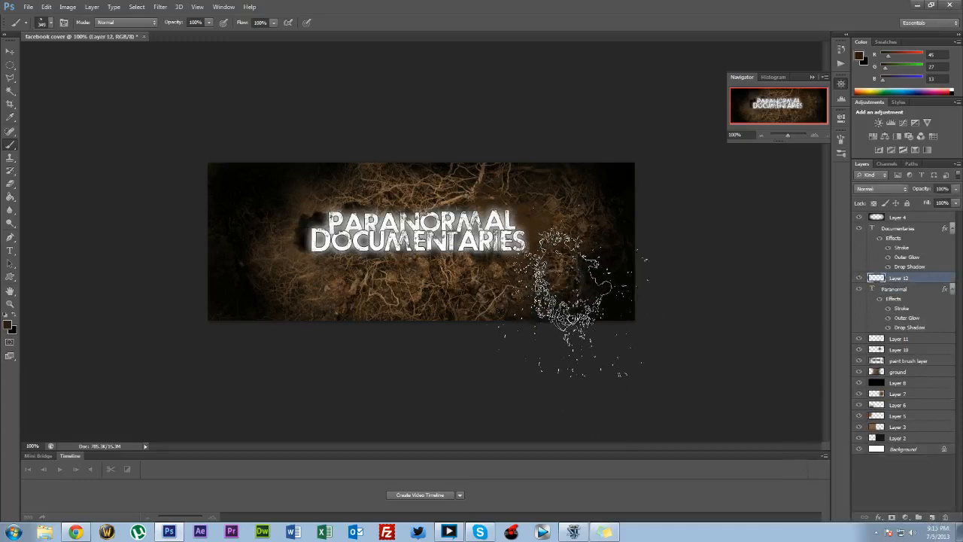
click(315, 239)
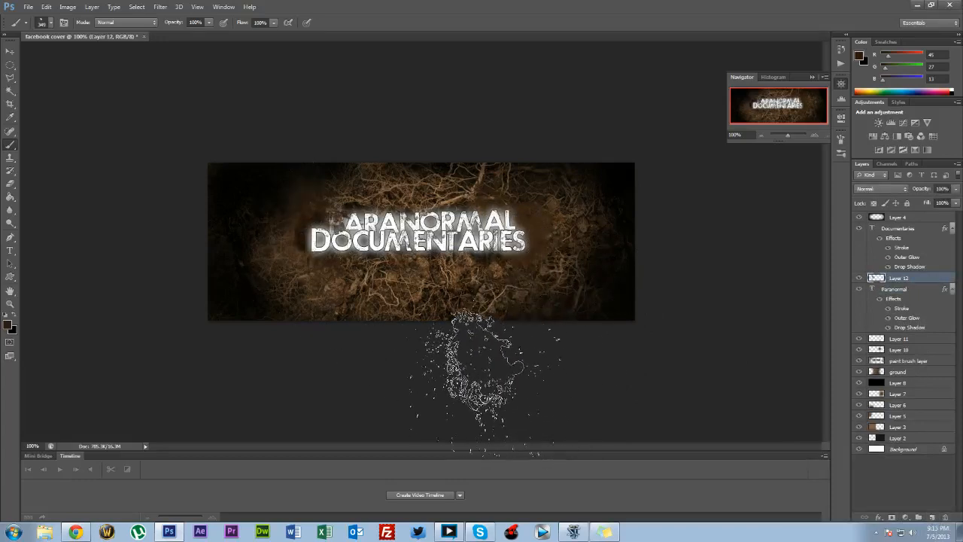
click(355, 282)
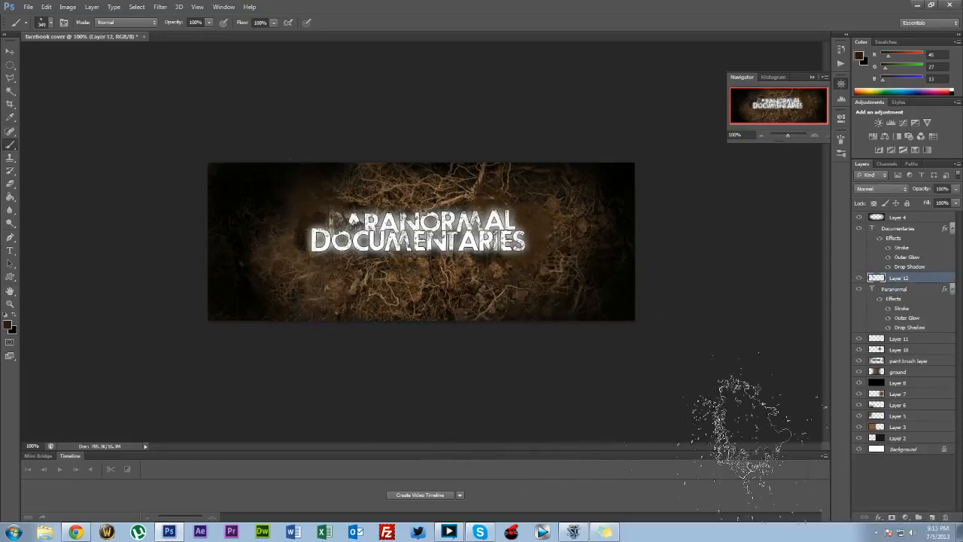
click(499, 295)
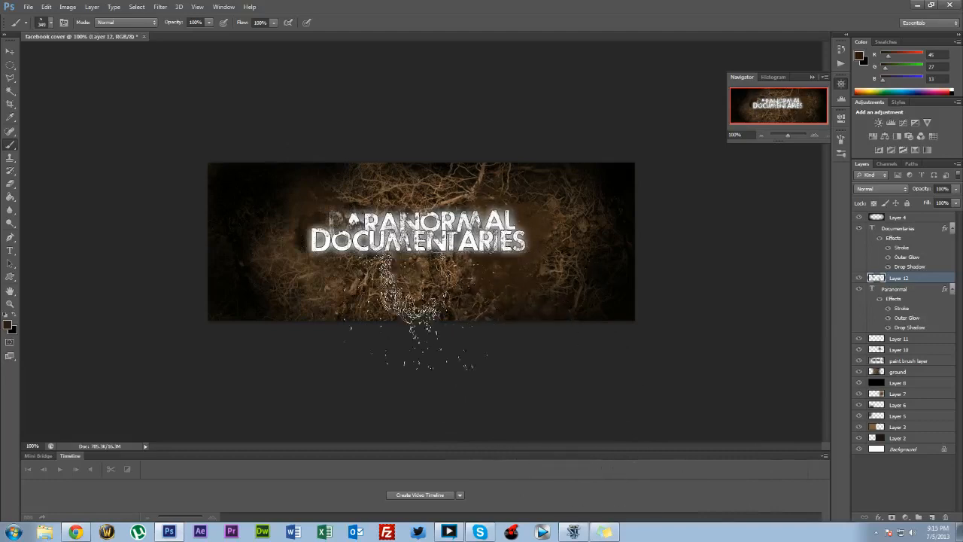
click(411, 295)
key(ctrl+z)
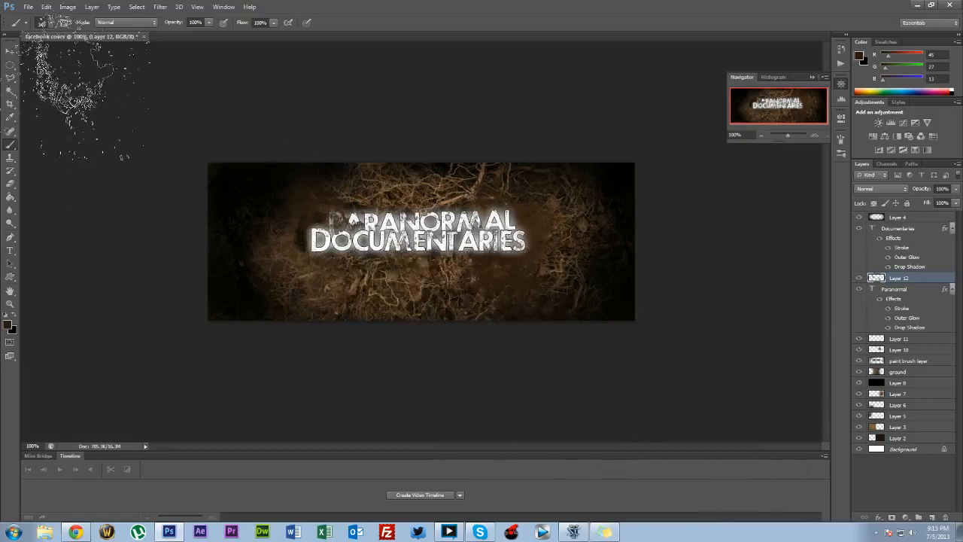
- Switch to the 375 px textured brush and dab dark brown below the title's left part on Layer 12
click(52, 23)
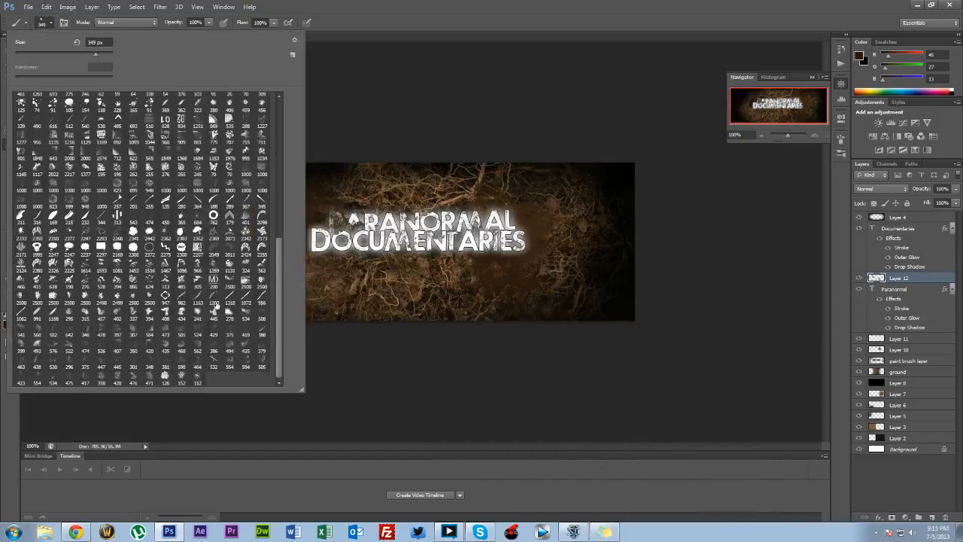
click(89, 361)
click(361, 274)
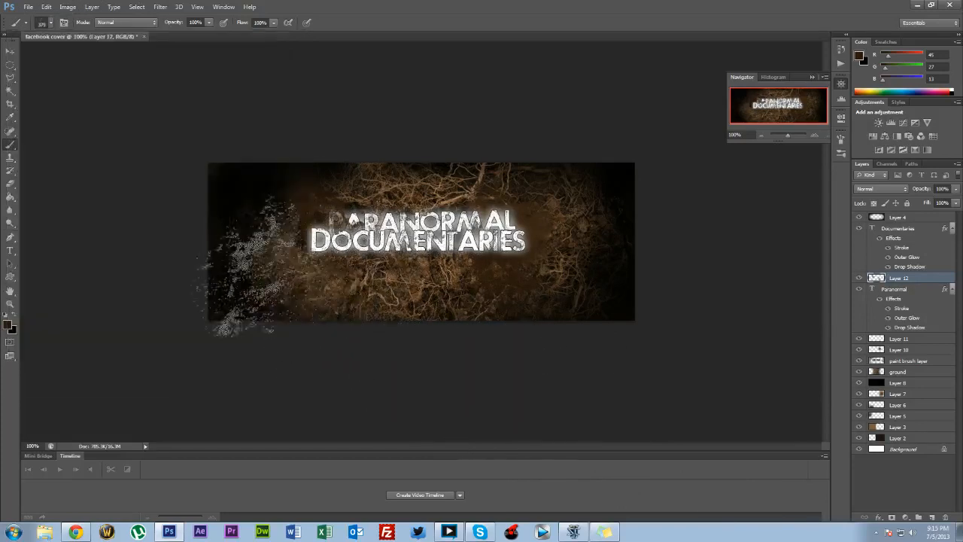
- Set the foreground to a light brown sampled from the roots, RGB 152, 127, 101, and dab it beside the title's start on Layer 12
click(7, 320)
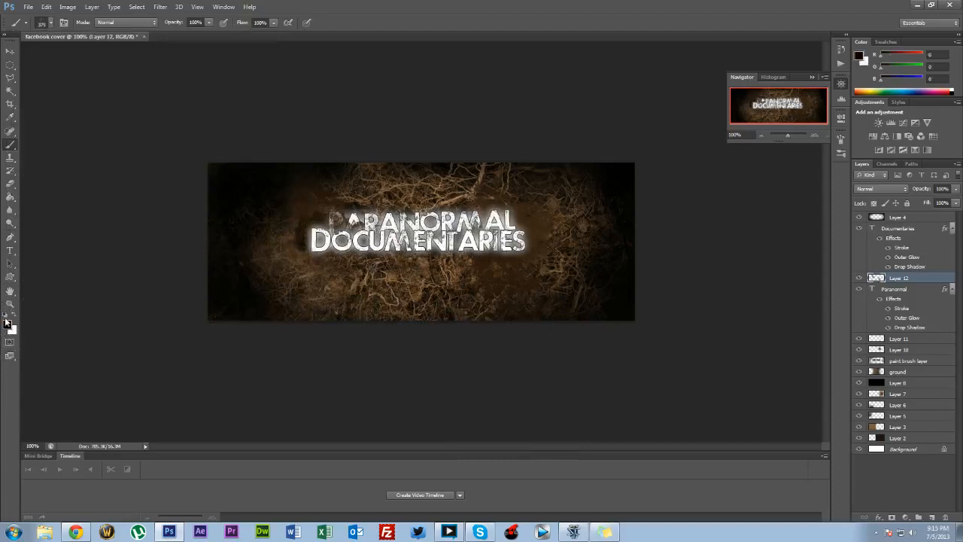
click(8, 323)
click(46, 160)
click(177, 137)
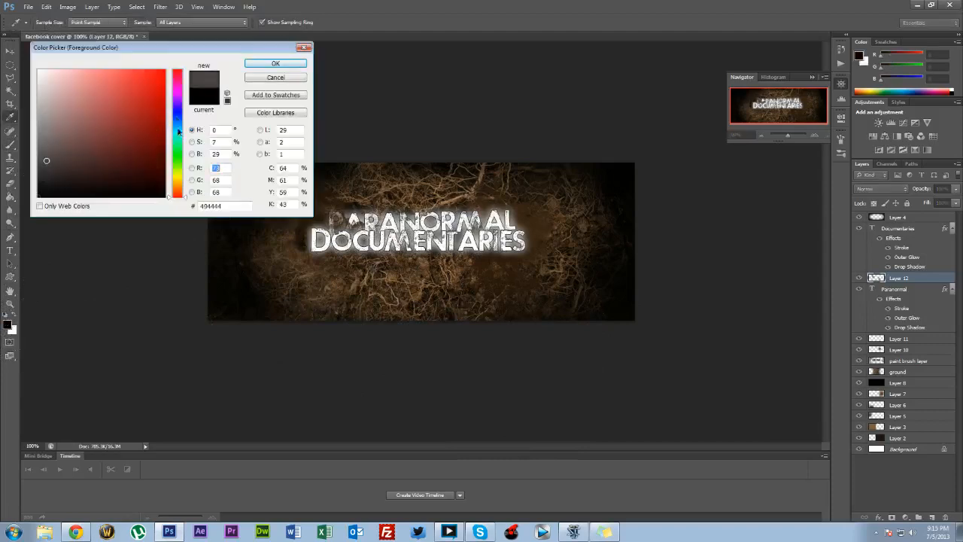
click(168, 161)
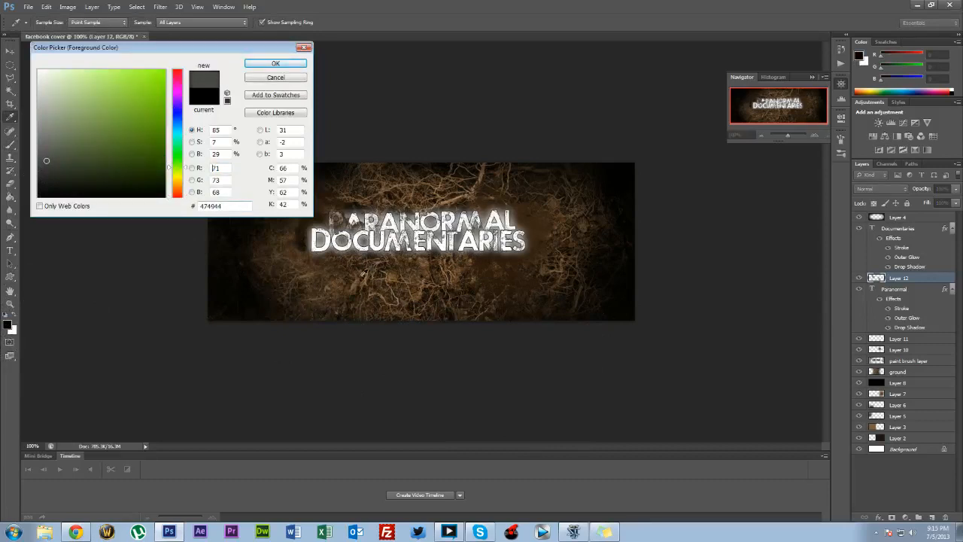
click(367, 276)
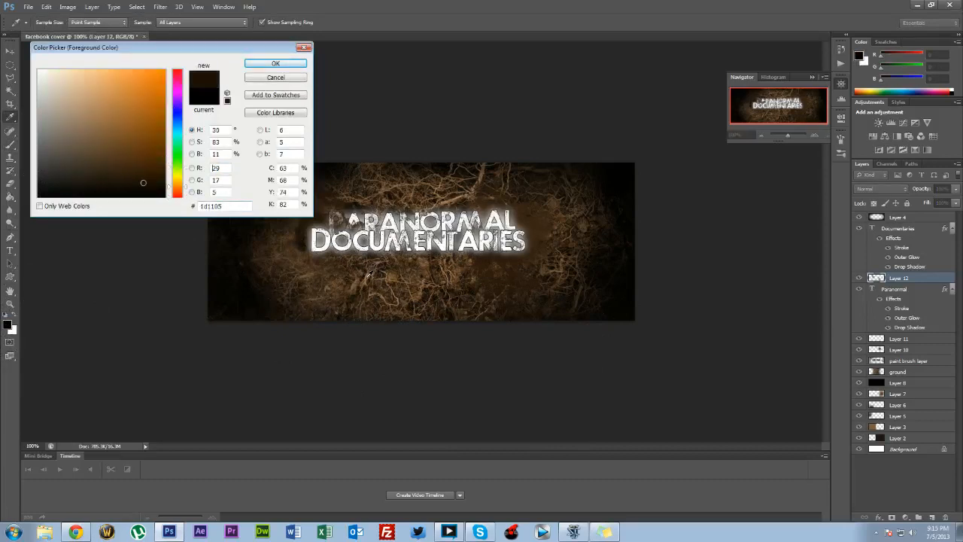
click(369, 276)
click(275, 63)
key(b)
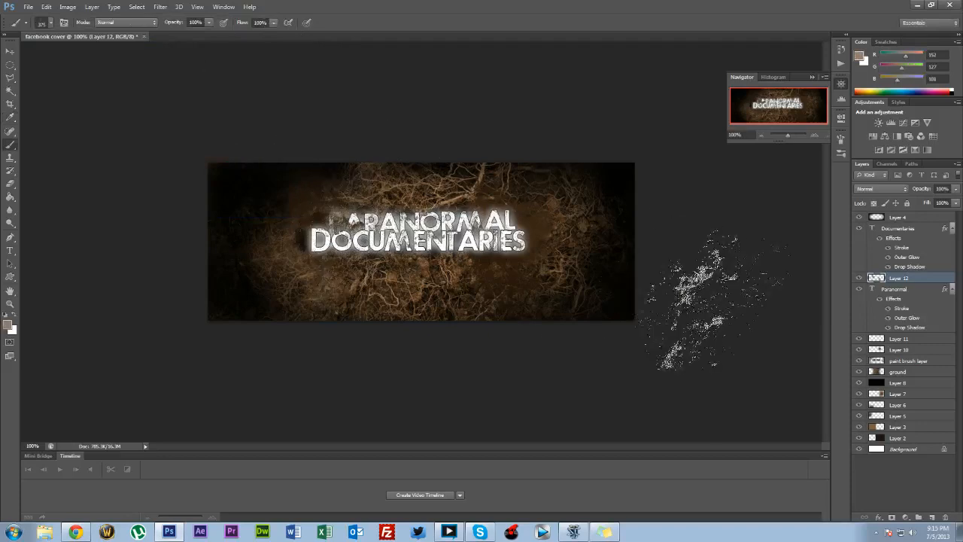
click(293, 229)
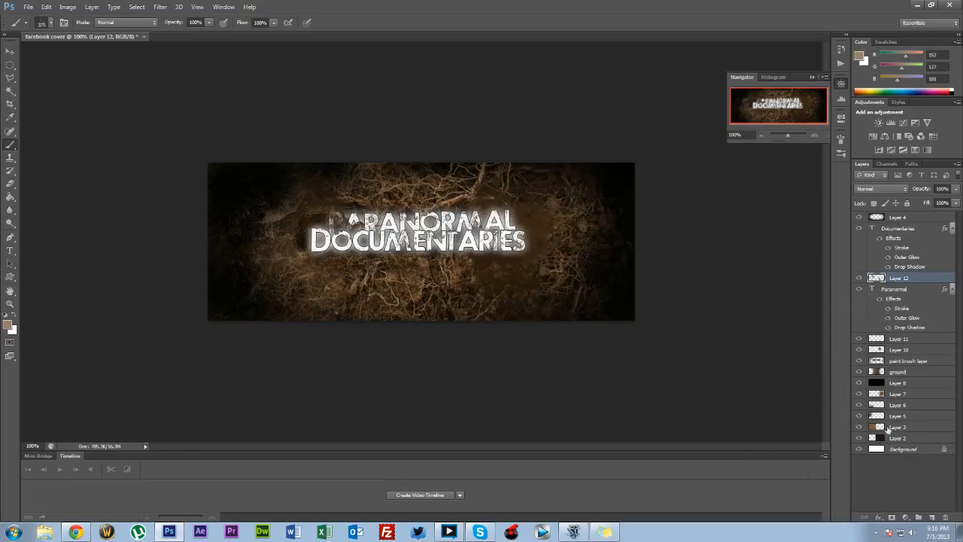
- Hide the Outer Glow effect on both the Paranormal and Documentaries text layers
click(887, 318)
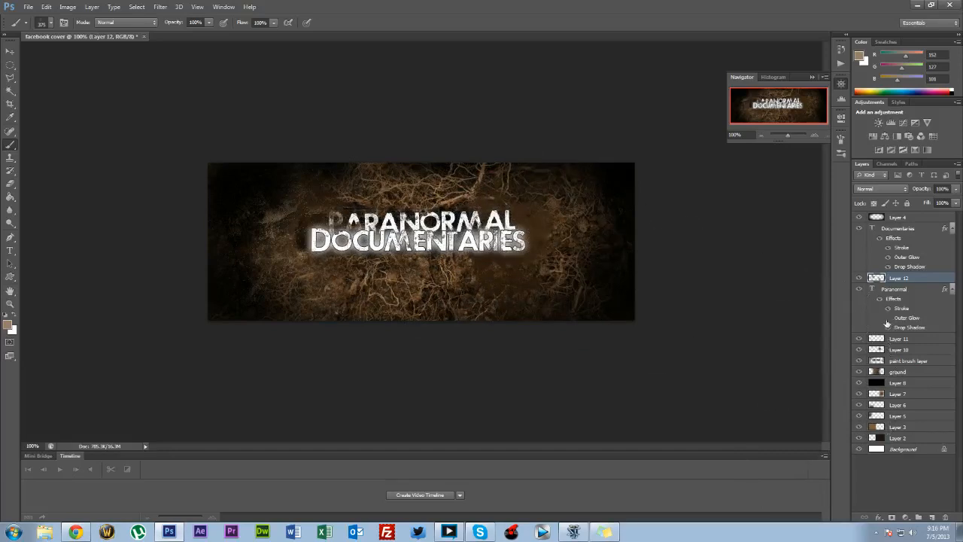
click(886, 259)
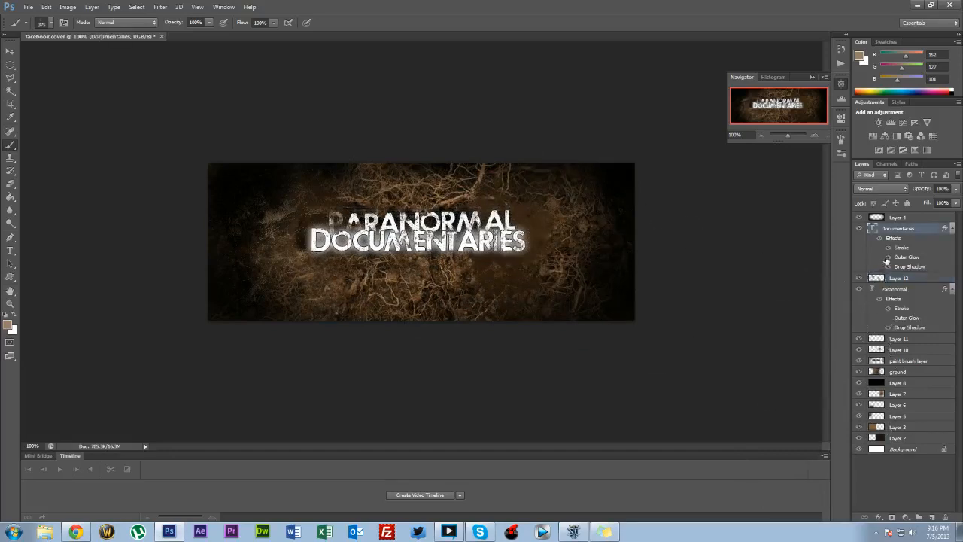
click(886, 257)
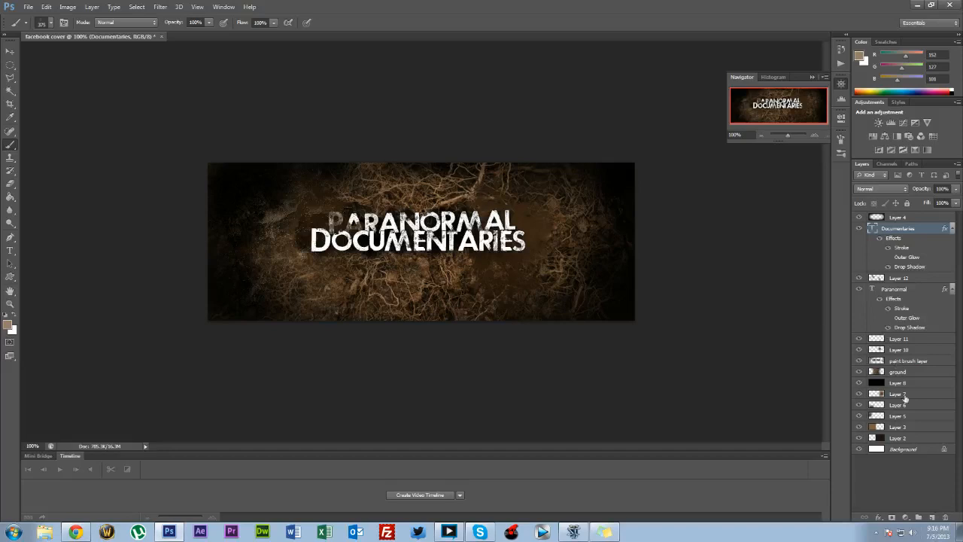
- Add a new layer above the Documentaries text and splatter light brown texture over the title's end and the ground beside it, redoing the first dab
click(932, 519)
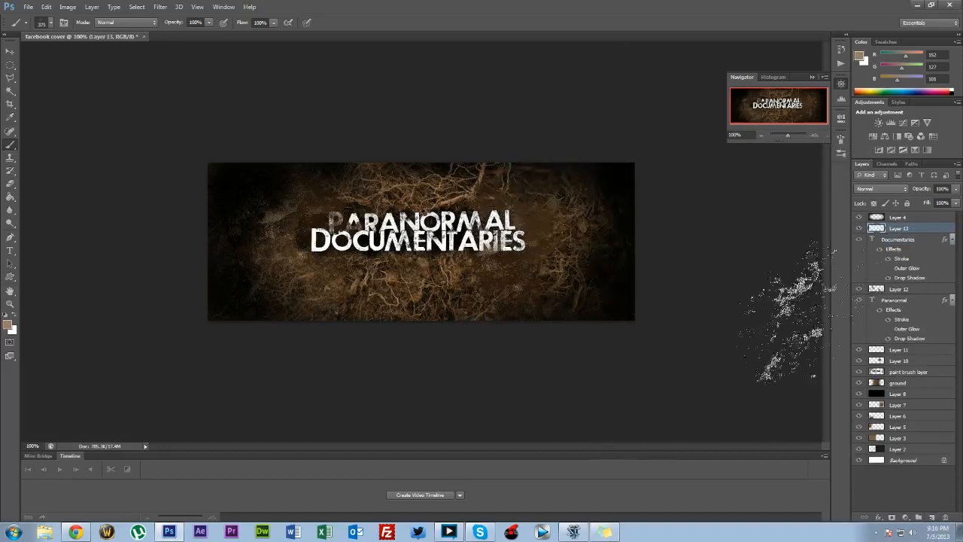
key(ctrl+z)
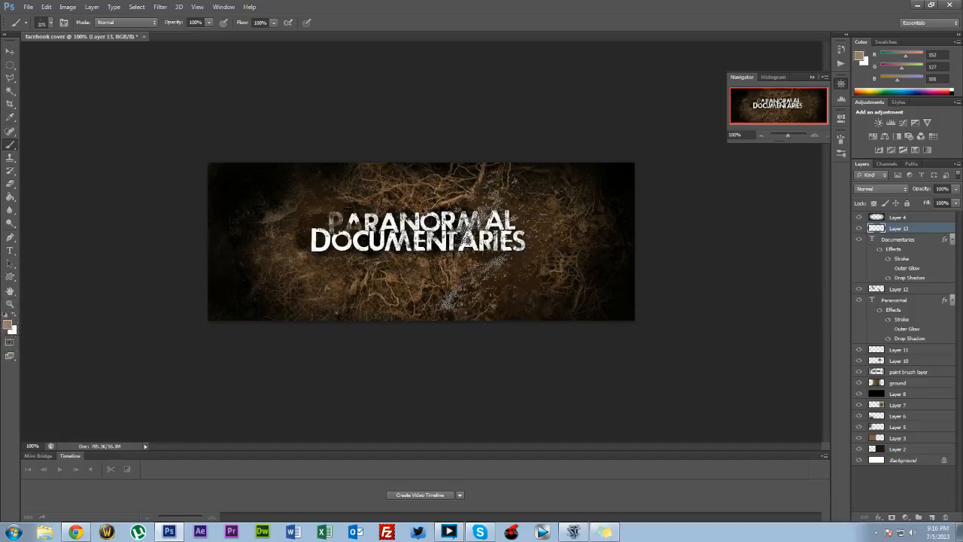
click(531, 226)
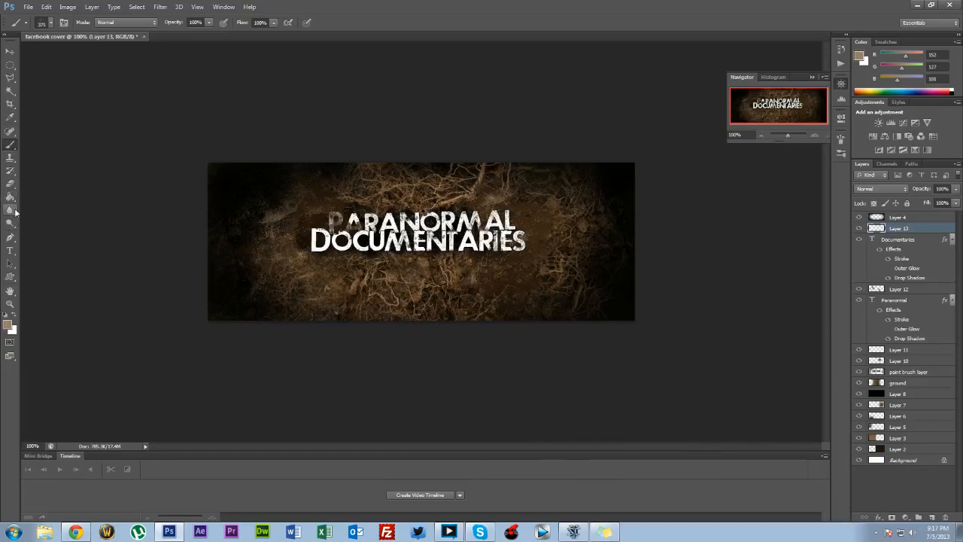
click(10, 250)
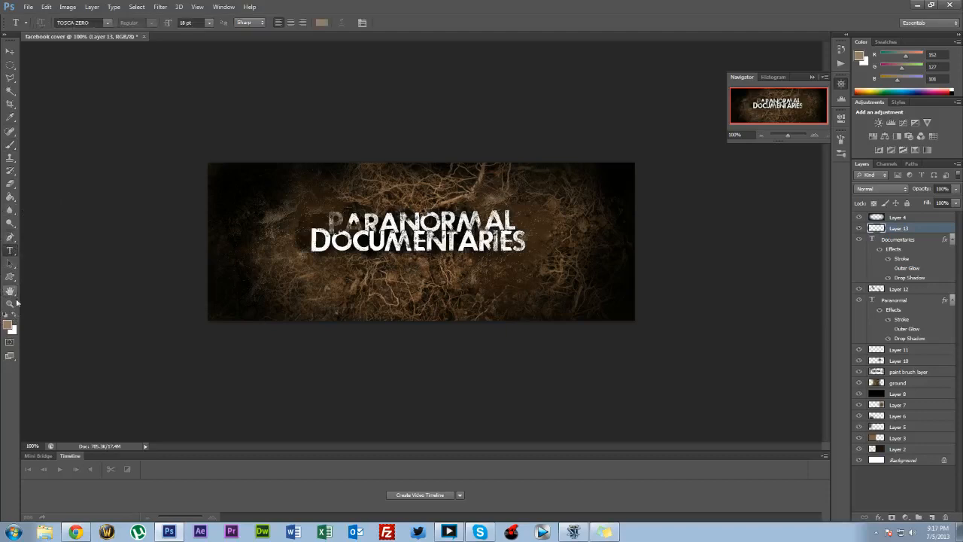
click(14, 317)
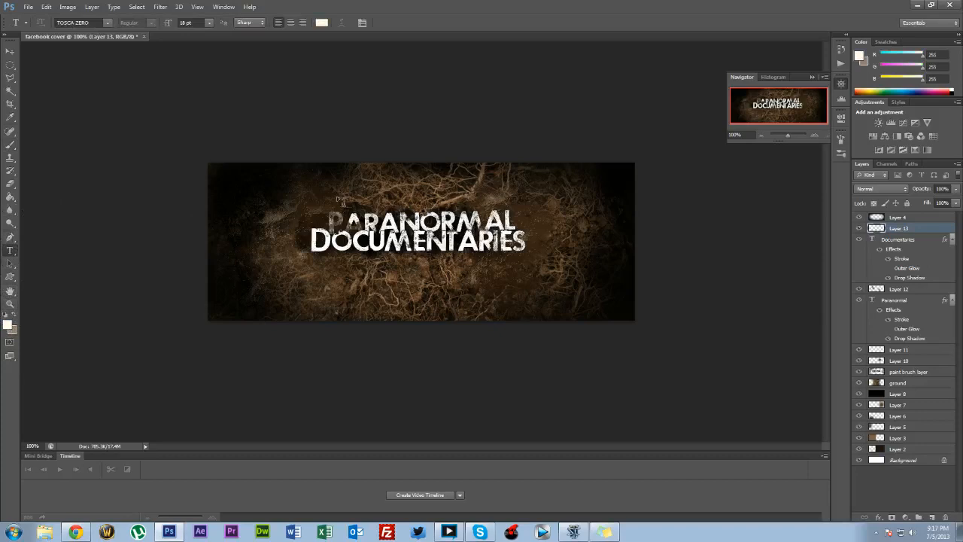
click(322, 284)
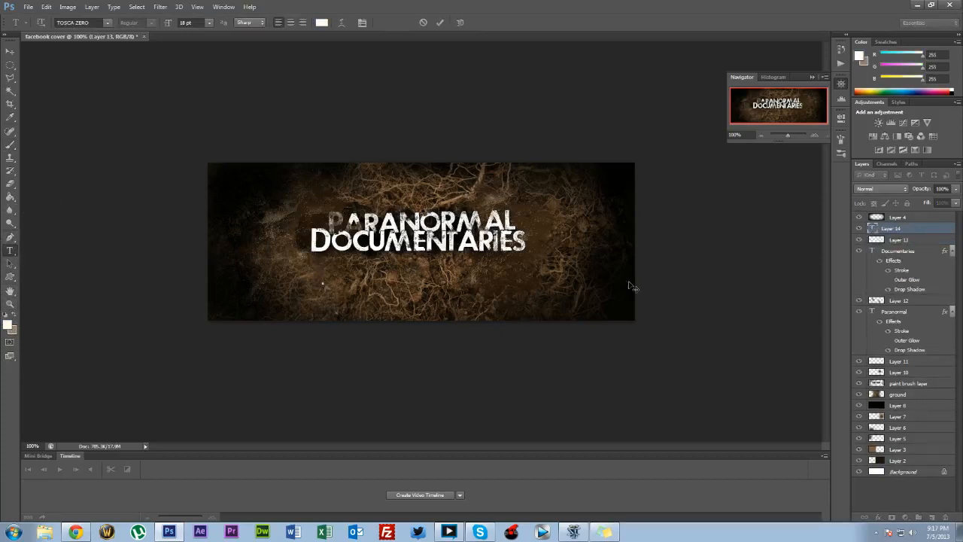
text(www.paranorm)
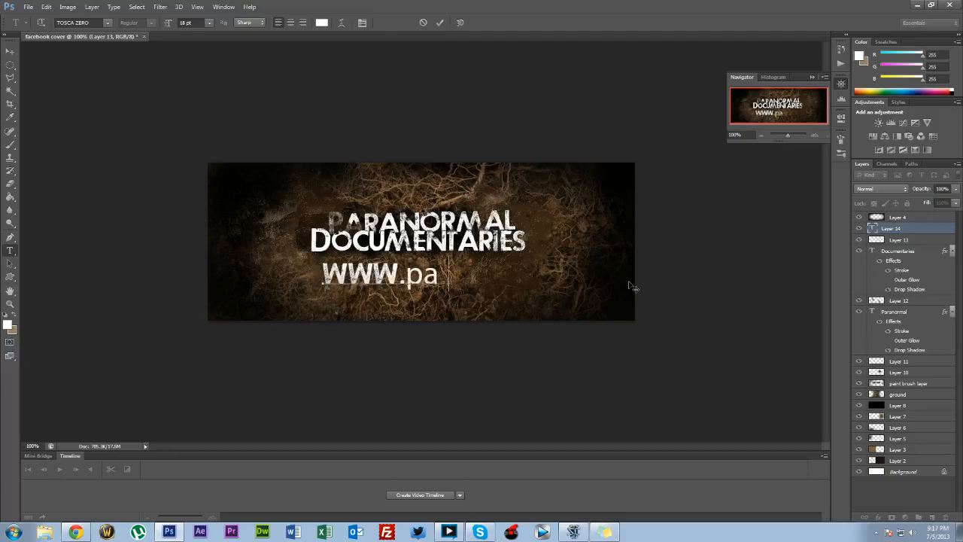
text(al-)
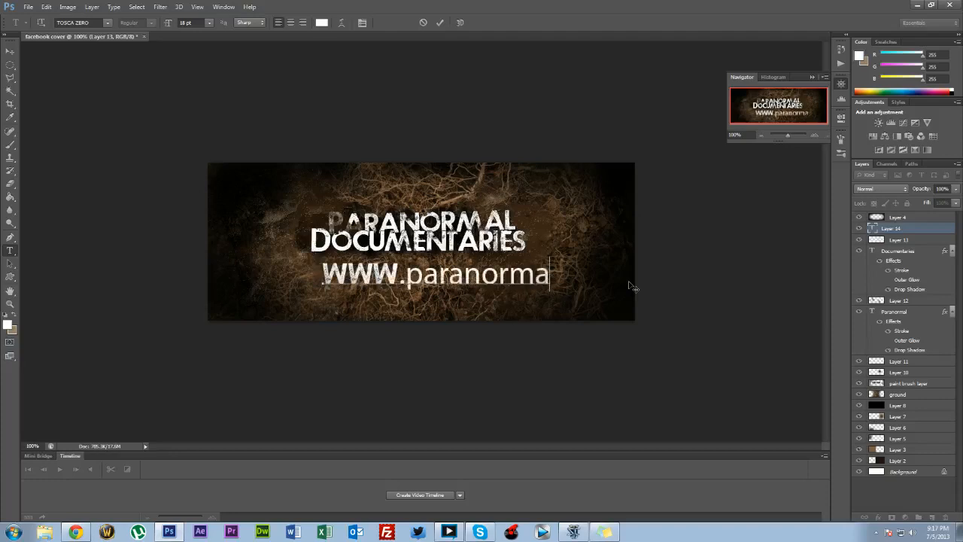
text(d)
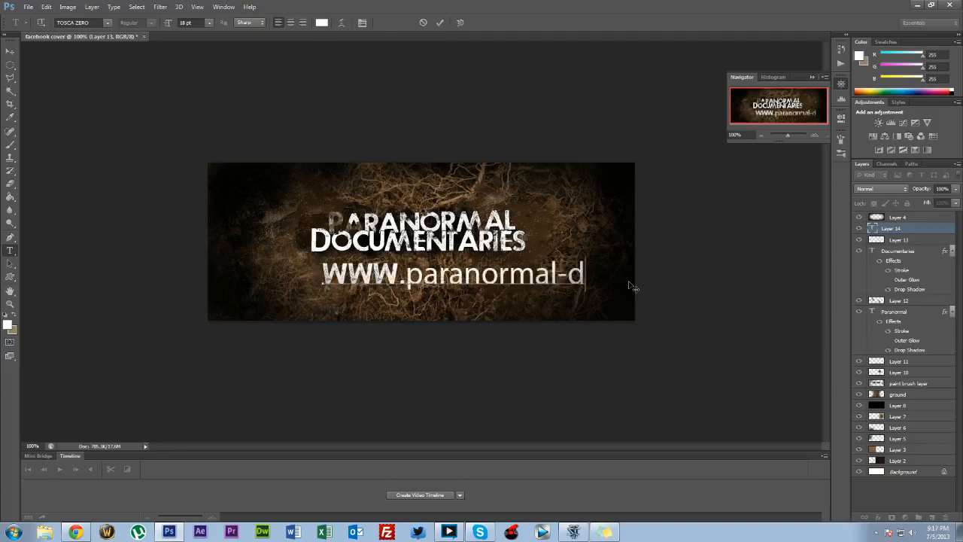
text(ocumentaries.com)
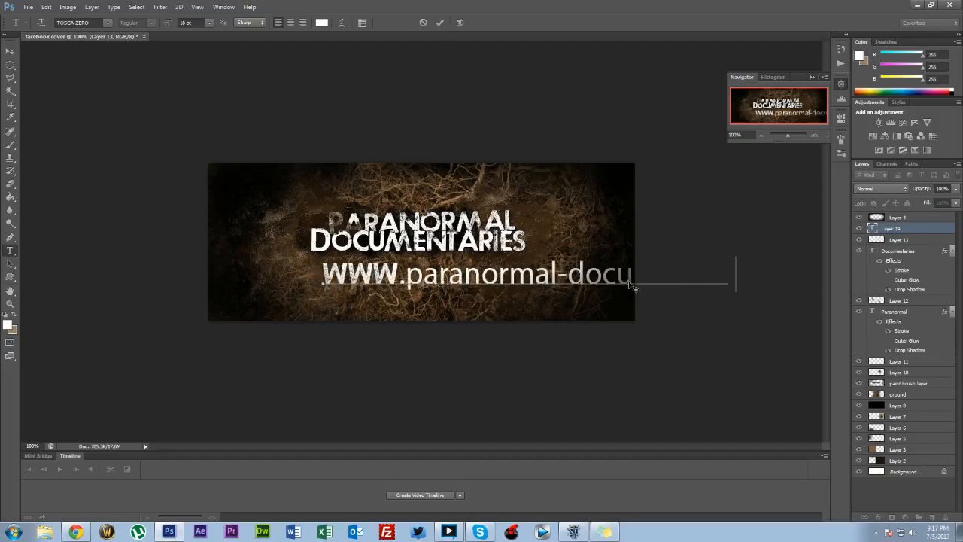
key(ctrl+a)
drag(670, 398, 542, 389)
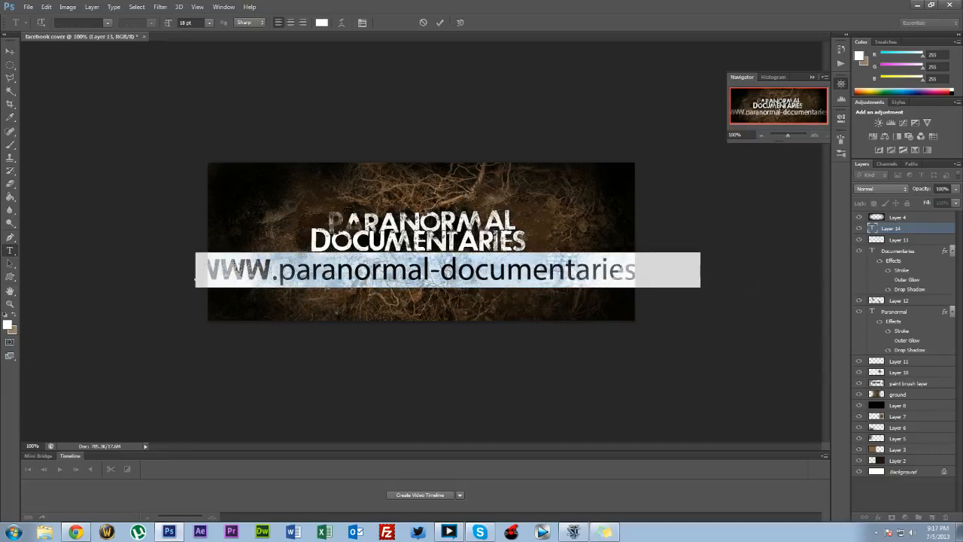
- Select the whole web address, after checking its dot and hyphen, and open the list of fonts
click(275, 269)
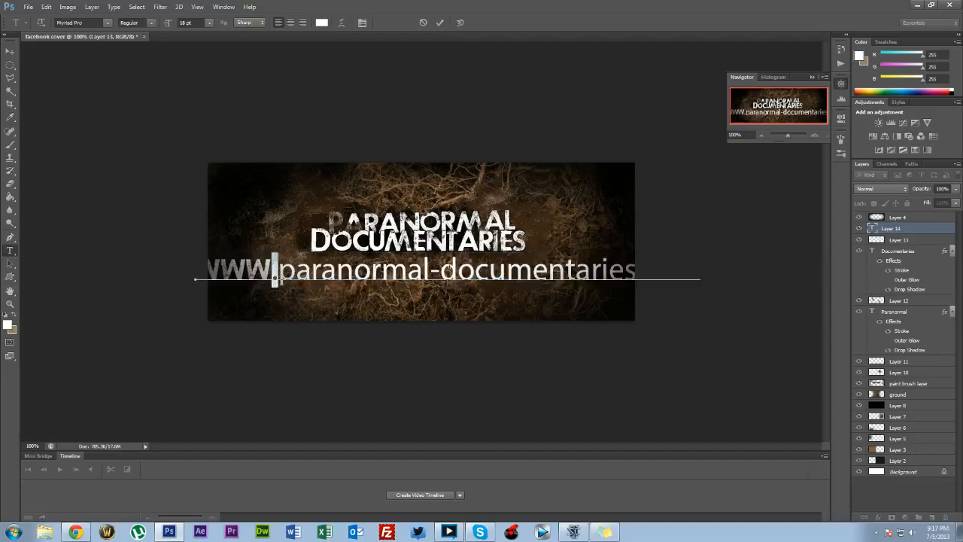
drag(430, 269, 441, 270)
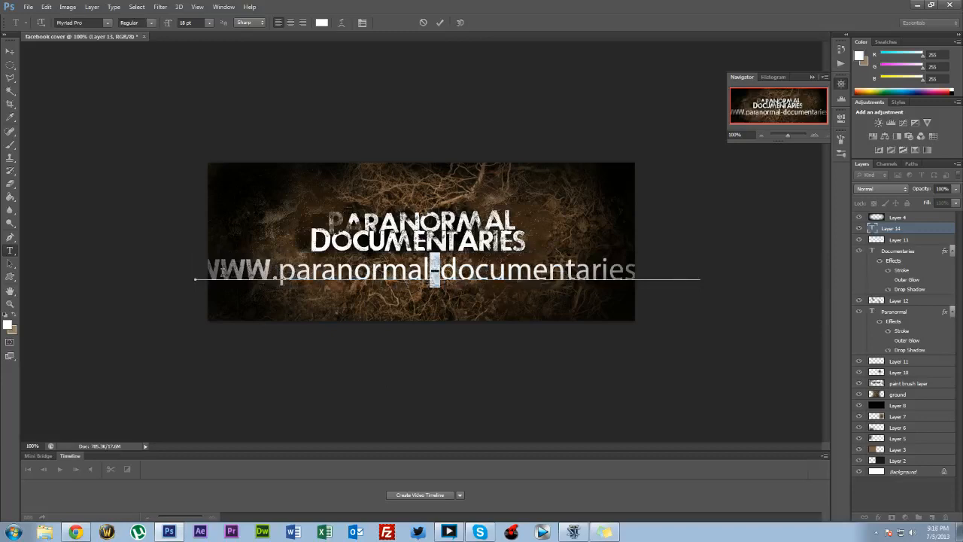
drag(196, 270, 703, 271)
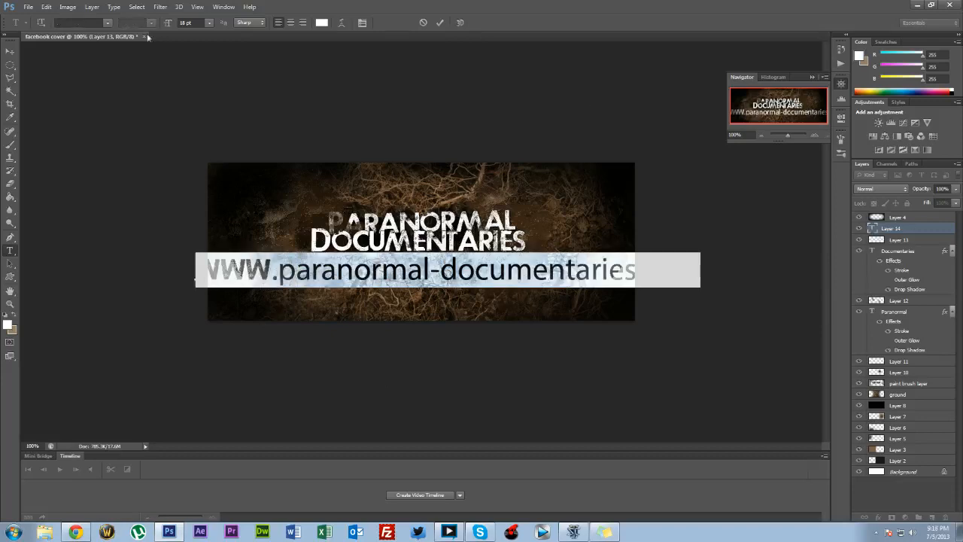
click(107, 22)
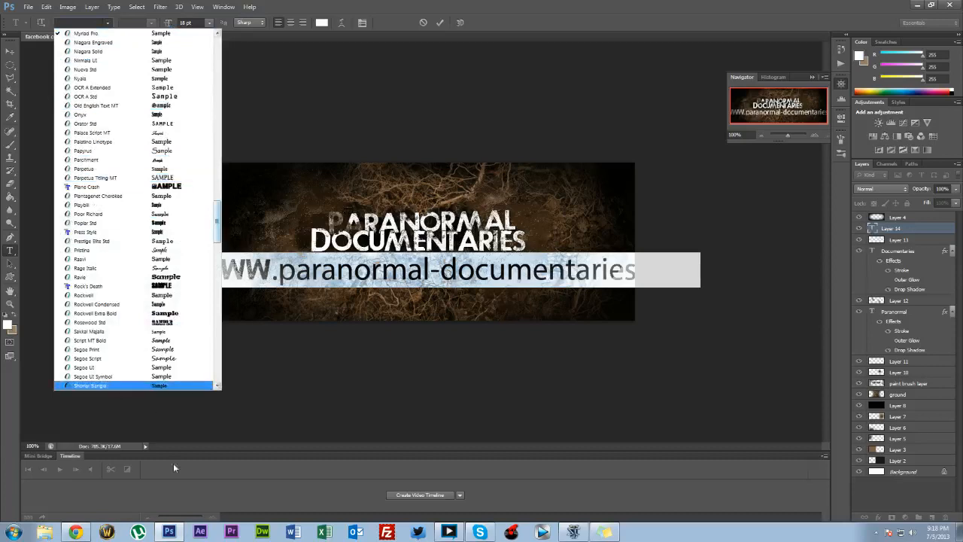
- Switch to Chrome and browse pages 5 and 6 of dafont's Fancy > Destroy category for a grunge font
click(75, 531)
click(291, 39)
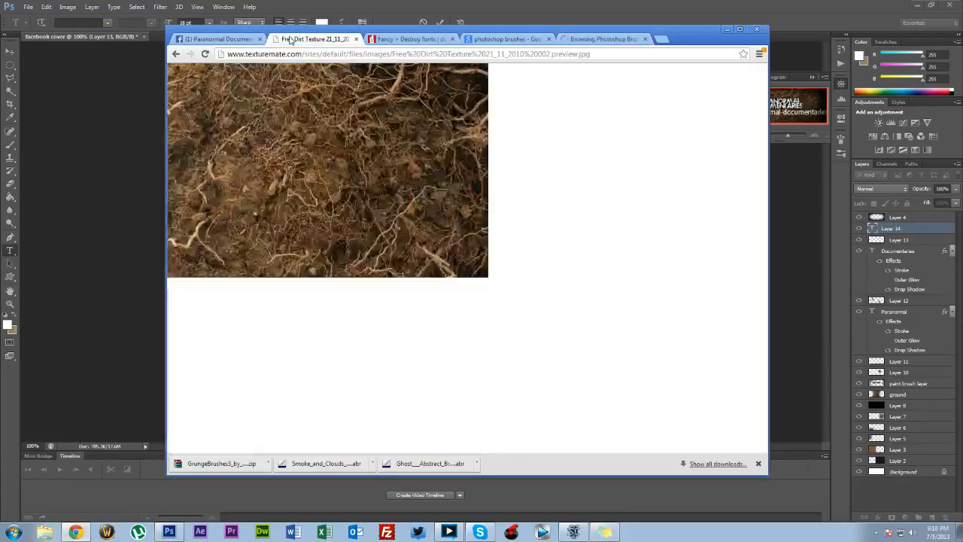
click(380, 38)
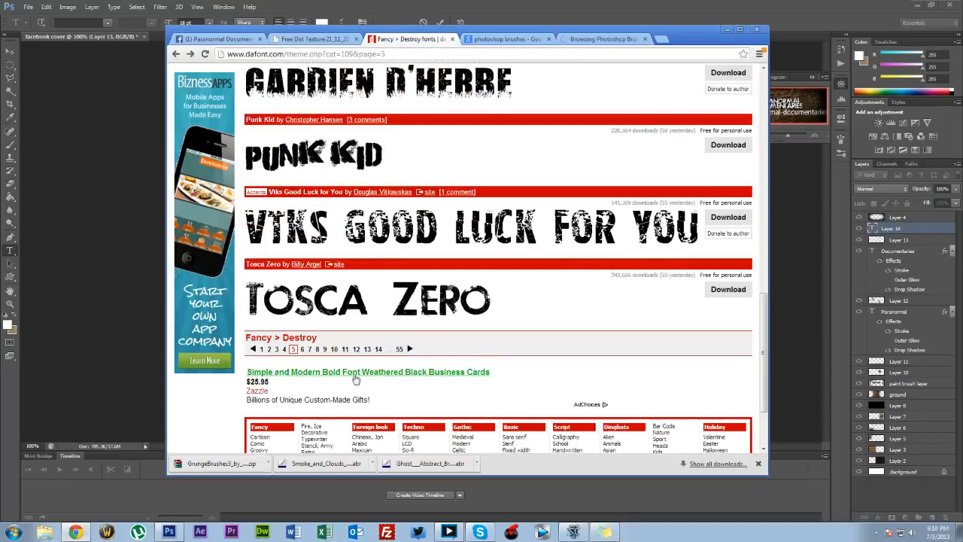
click(301, 349)
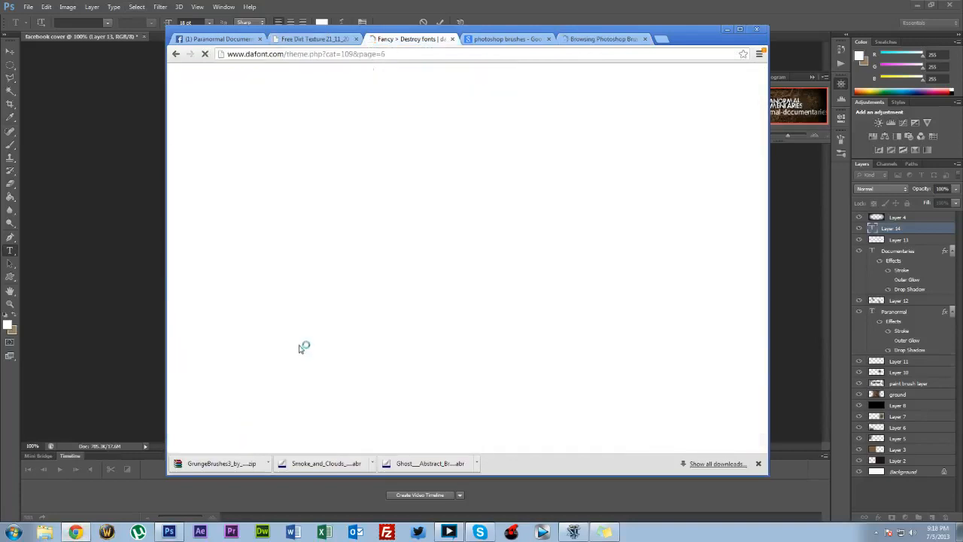
scroll(303, 350, down, 5)
scroll(306, 367, down, 3)
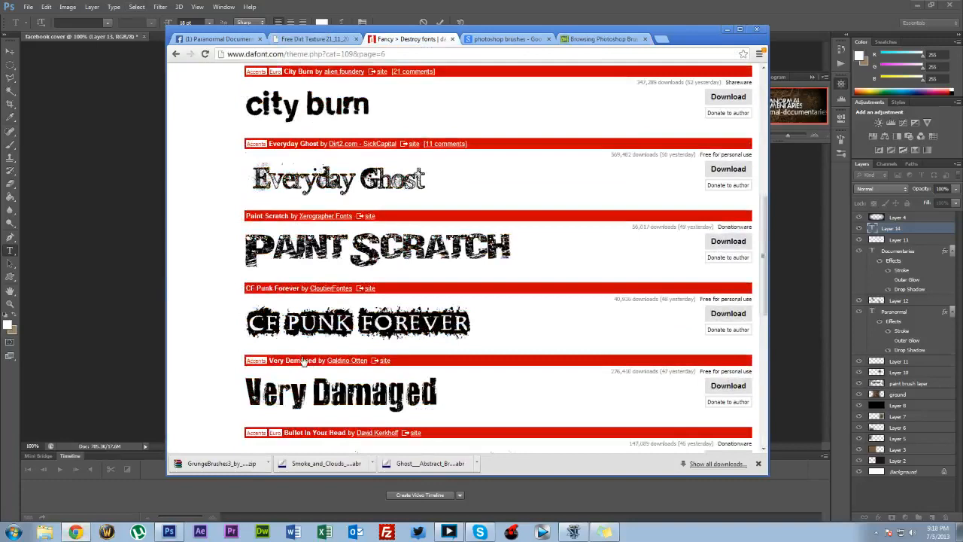
click(647, 13)
- Back in Photoshop, set the web address font to Bullet In Your Head
click(106, 22)
scroll(203, 129, up, 15)
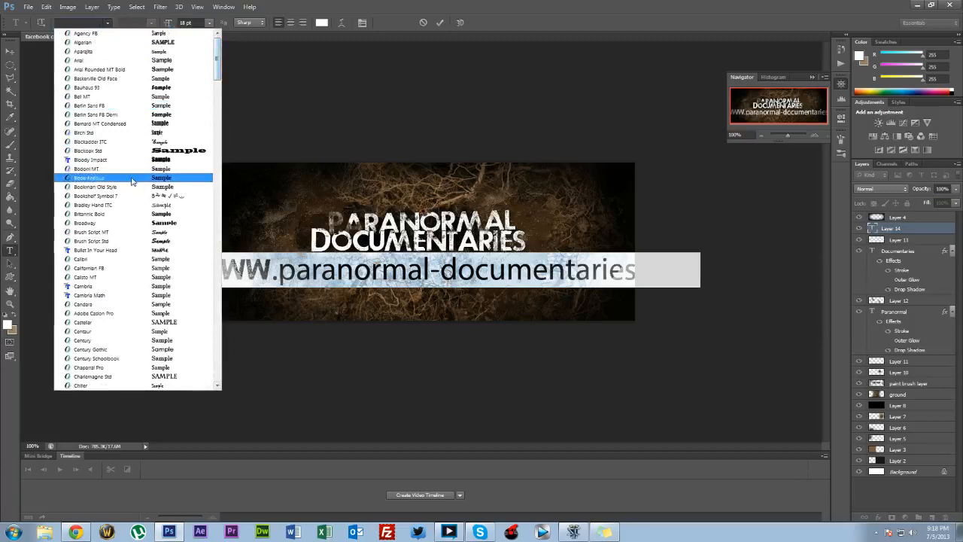
click(95, 250)
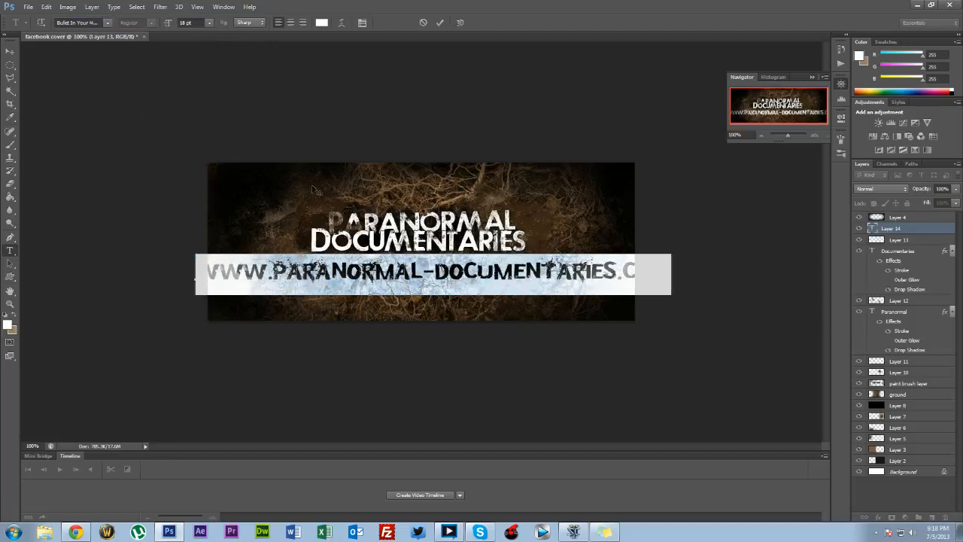
- Set the web address size to 10 pt and place it centred directly beneath the word Documentaries
click(209, 23)
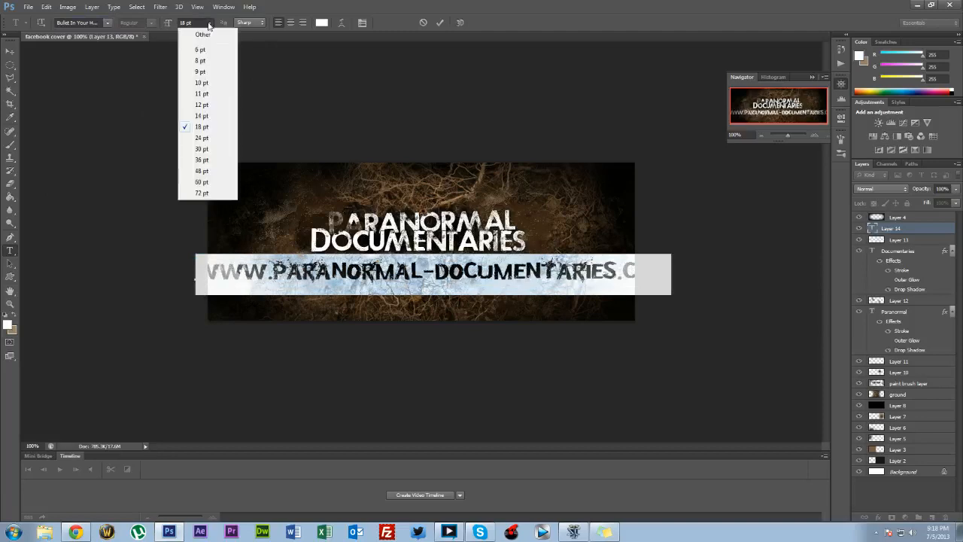
click(213, 84)
click(9, 50)
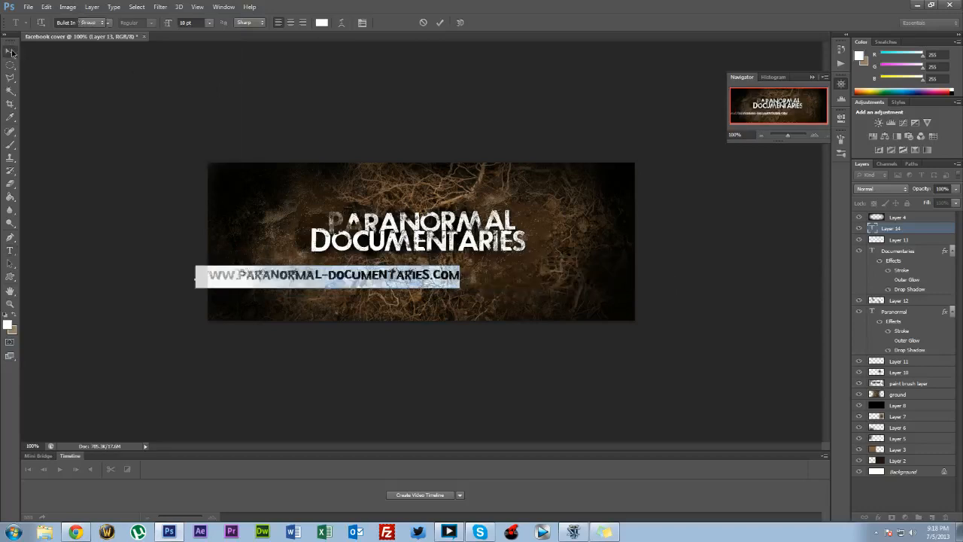
drag(304, 283, 396, 263)
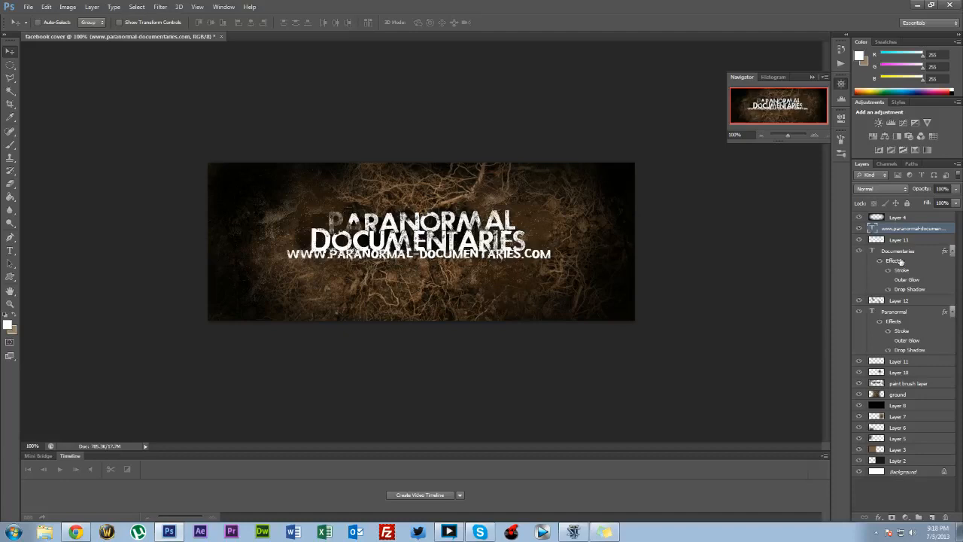
- Add a 1 px black outside stroke to the web address text layer
double_click(953, 228)
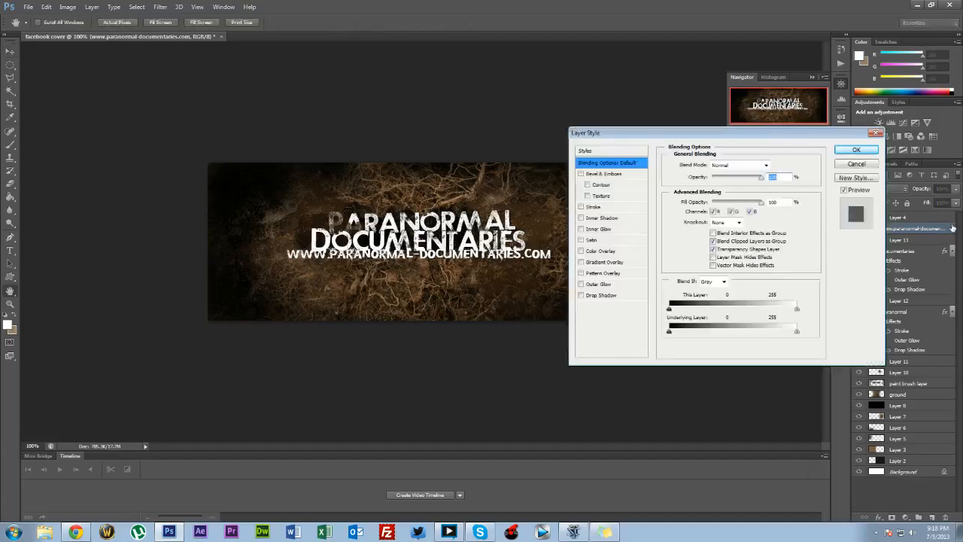
mouse_move(752, 134)
mouse_down()
mouse_move(722, 112)
mouse_move(689, 111)
mouse_move(720, 104)
mouse_up()
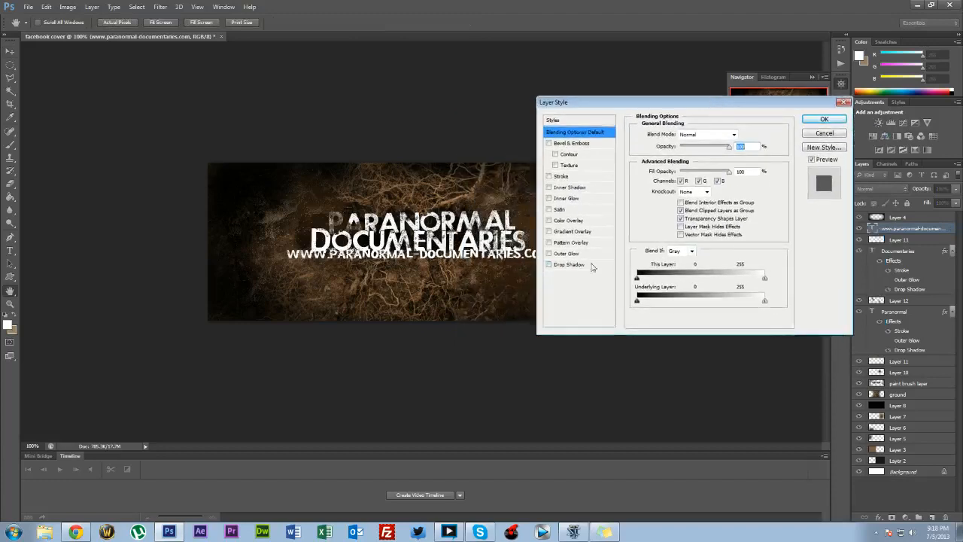
click(566, 177)
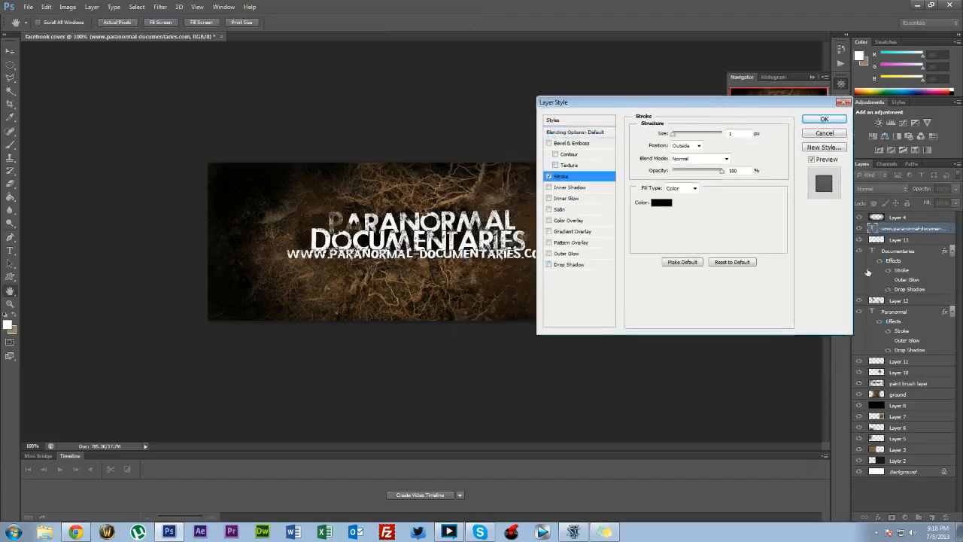
click(822, 119)
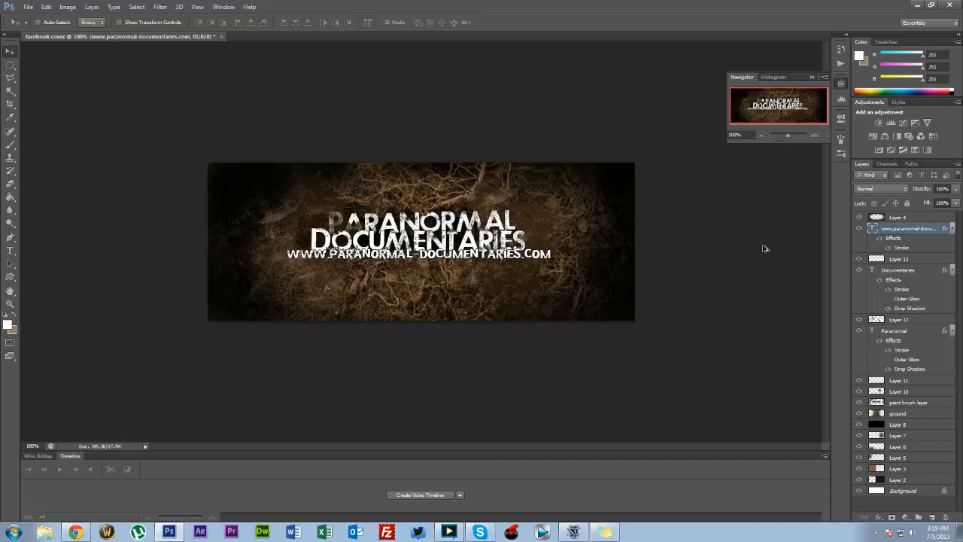
- Open the cover for web export, view the original version in the preview, and choose PNG-24 as the format
key(ctrl+alt+shift+s)
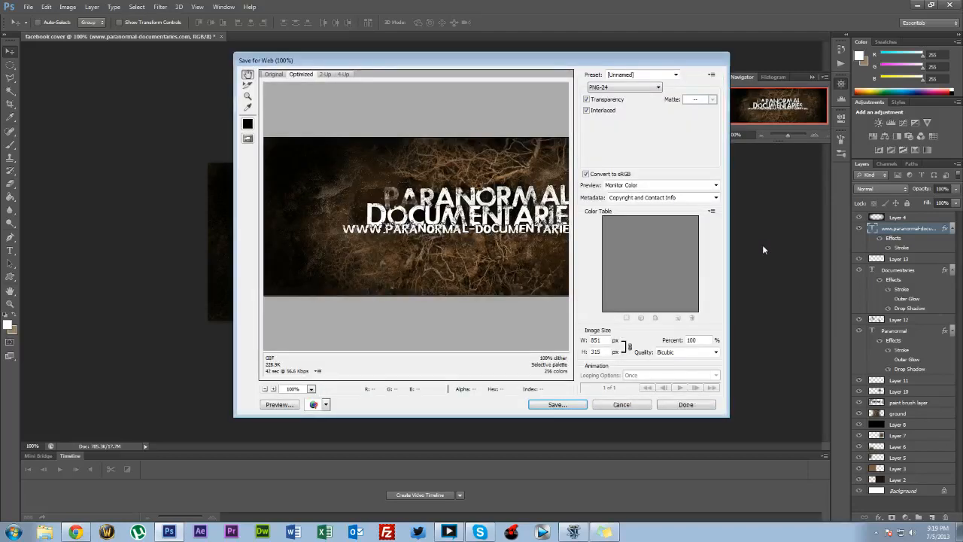
click(622, 404)
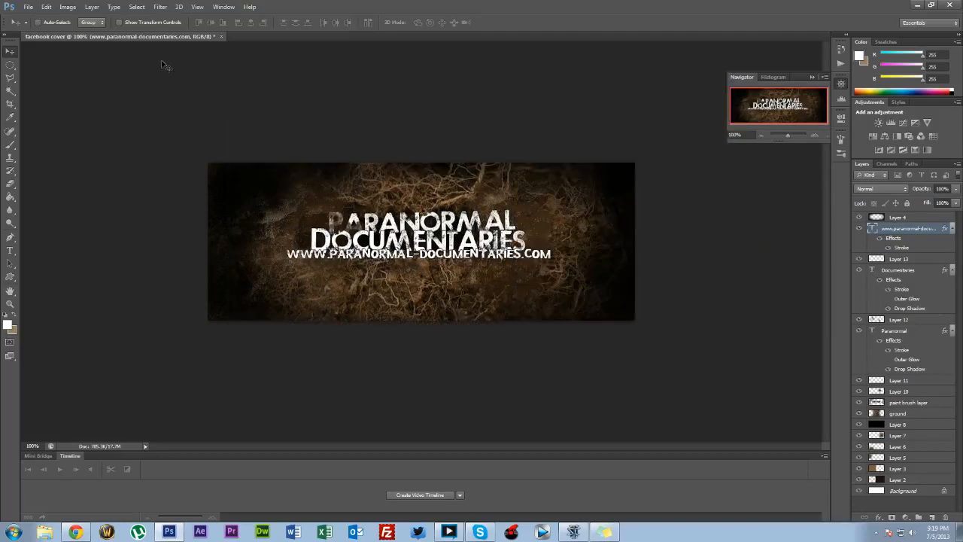
click(27, 7)
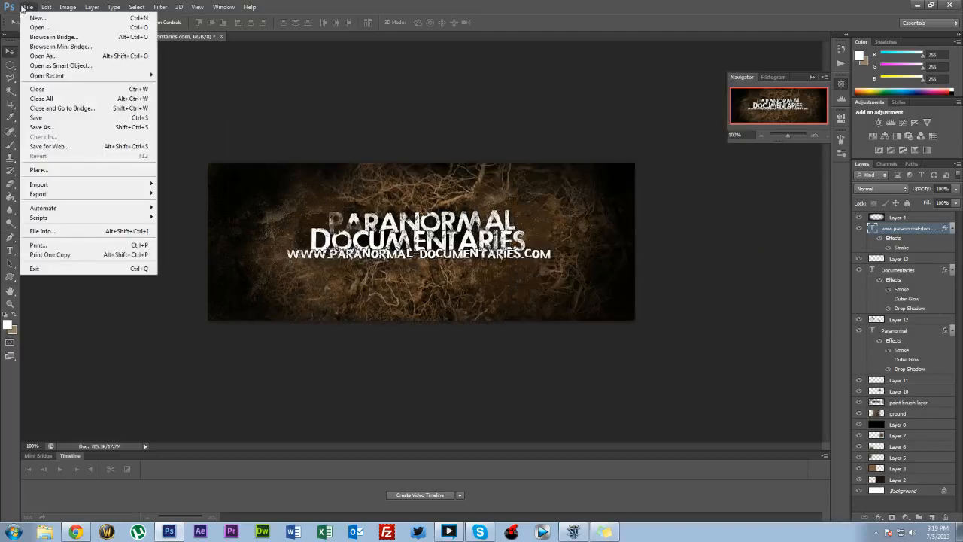
click(50, 147)
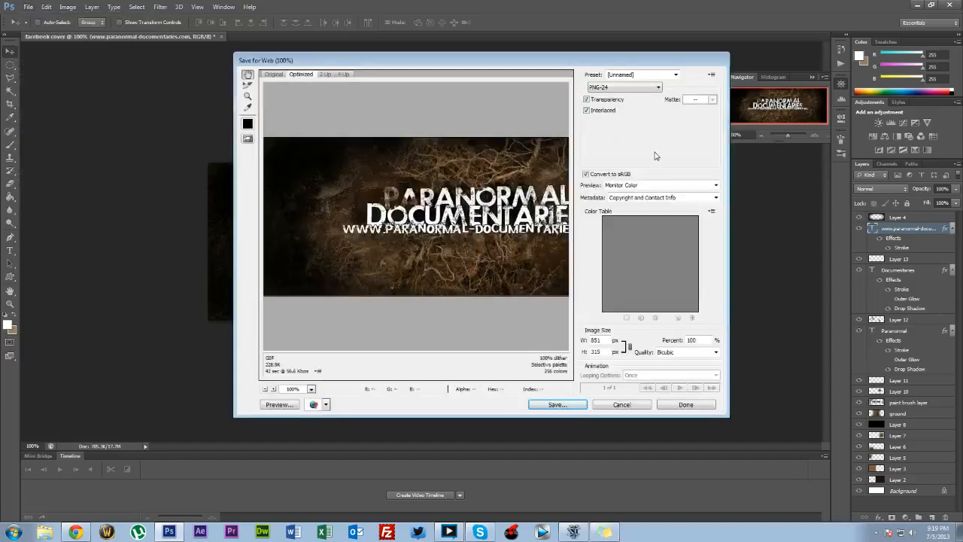
drag(512, 186, 346, 192)
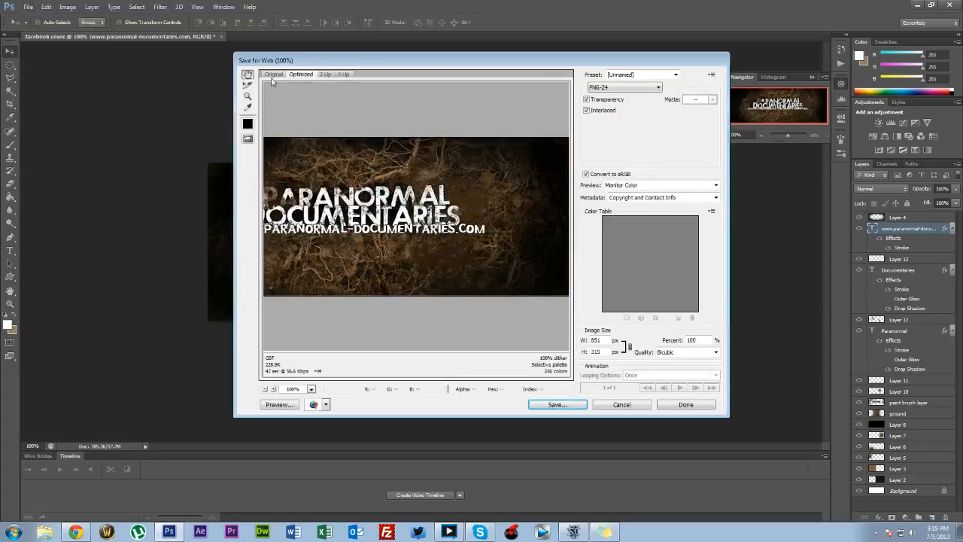
click(275, 75)
click(617, 88)
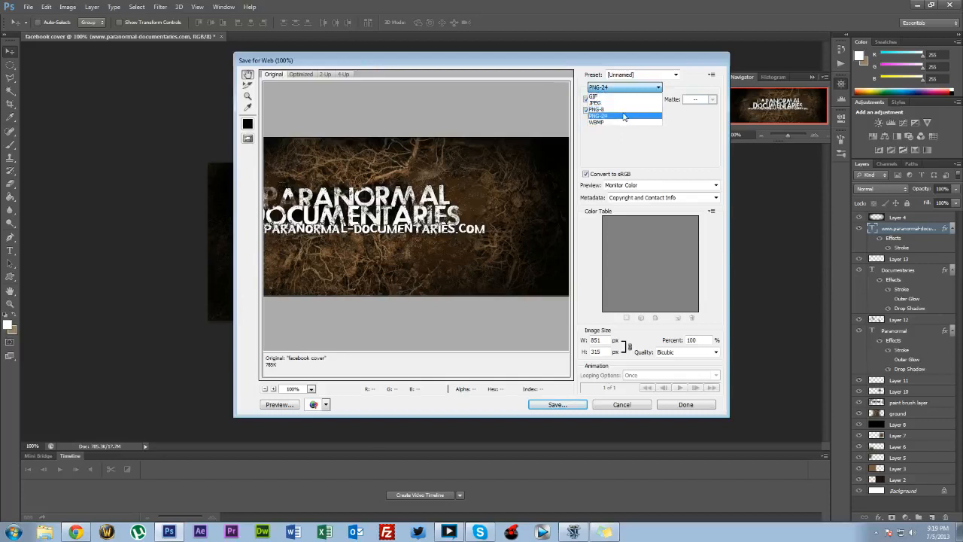
click(623, 117)
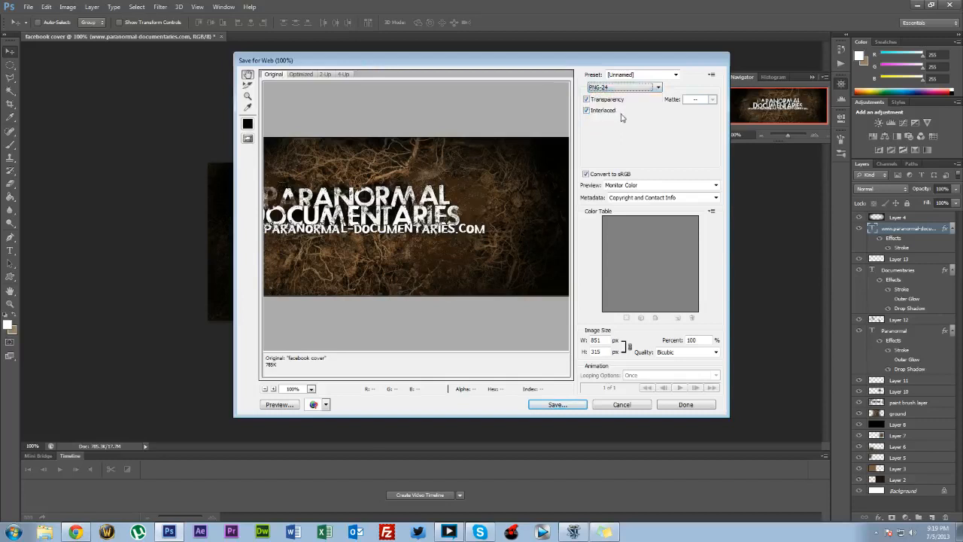
- Save the exported image to the Desktop as facebook-cover
click(555, 406)
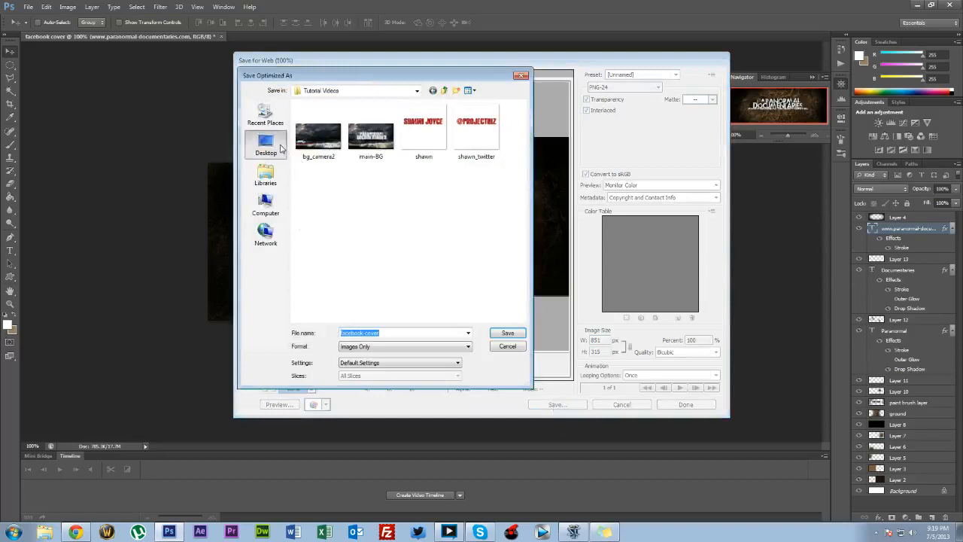
click(266, 145)
click(376, 334)
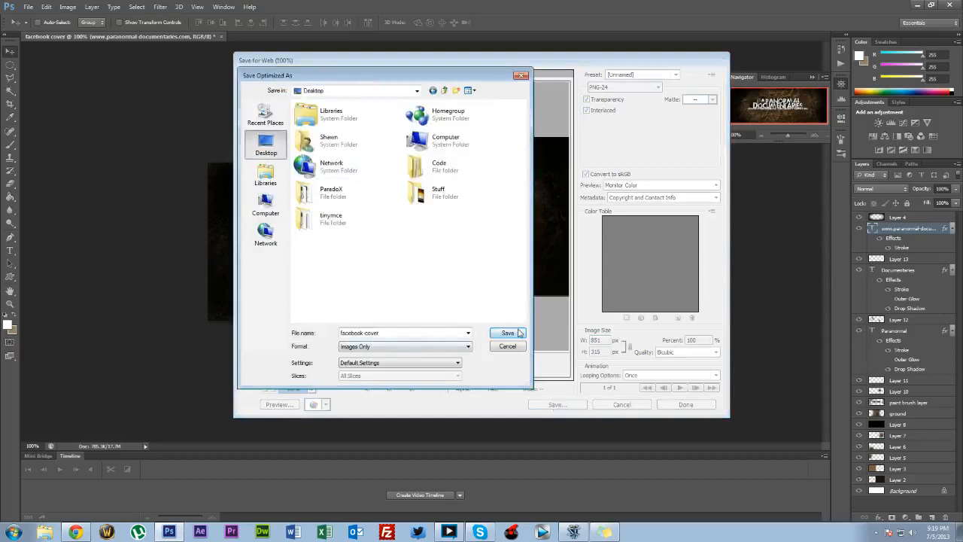
click(508, 333)
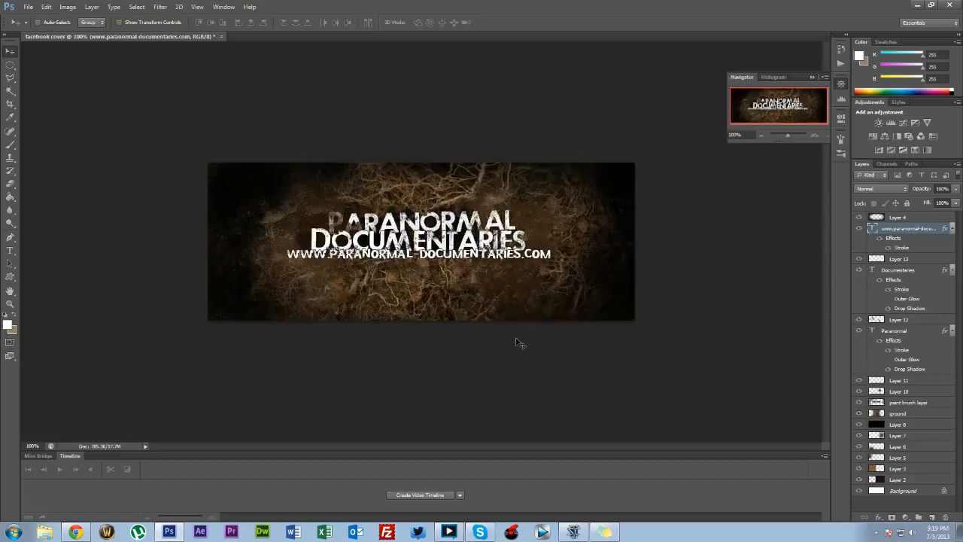
- Save the layered document to the Desktop as the Photoshop file facebook cover, with Maximize Compatibility on
key(ctrl+shift+s)
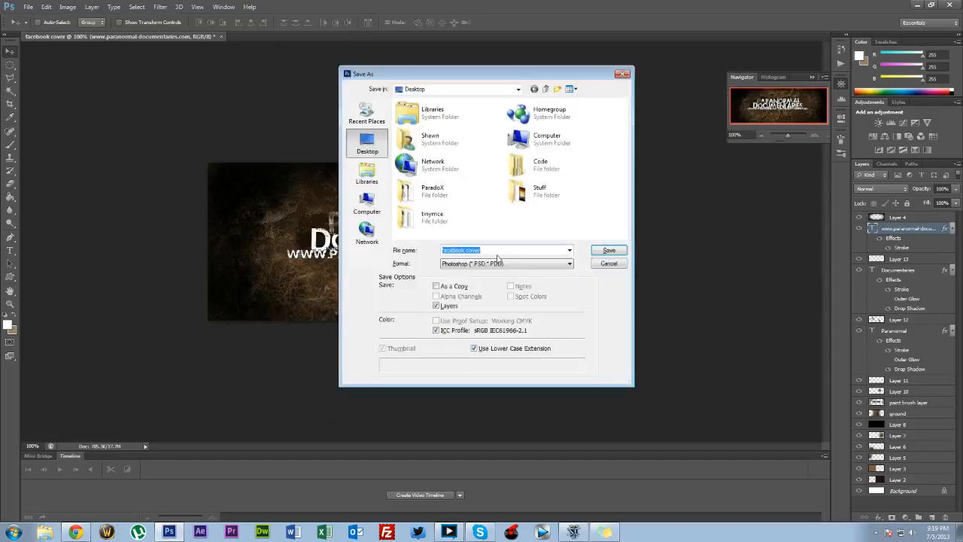
click(602, 252)
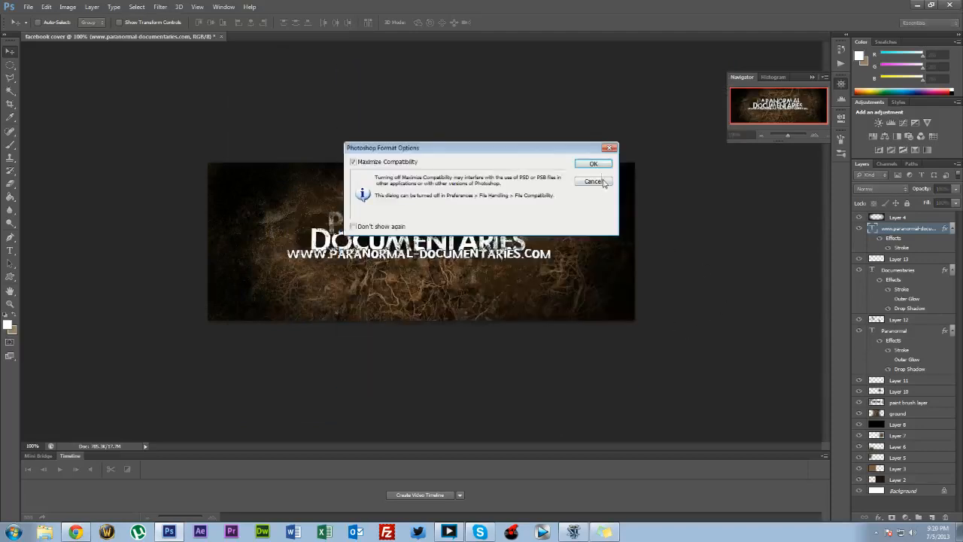
click(601, 164)
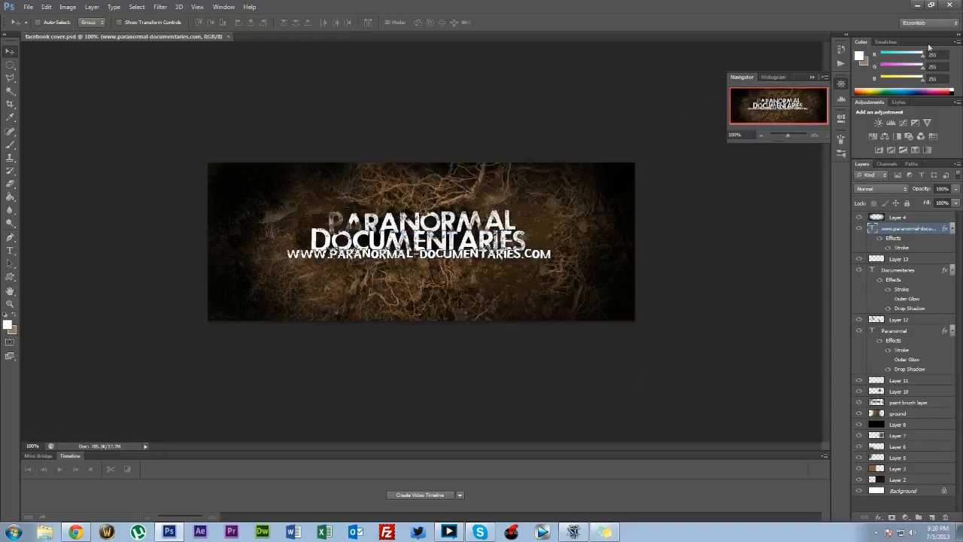
- Minimize Photoshop and close the extra Chrome tabs, including the deviantART brushes, leaving only the Paranormal Documentaries Facebook page
click(917, 4)
click(356, 39)
click(356, 40)
click(357, 39)
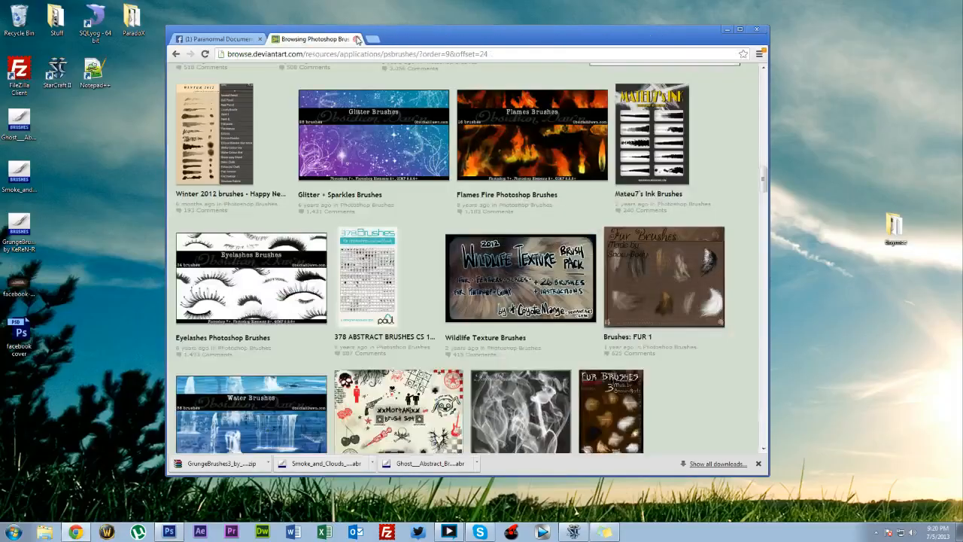
click(357, 39)
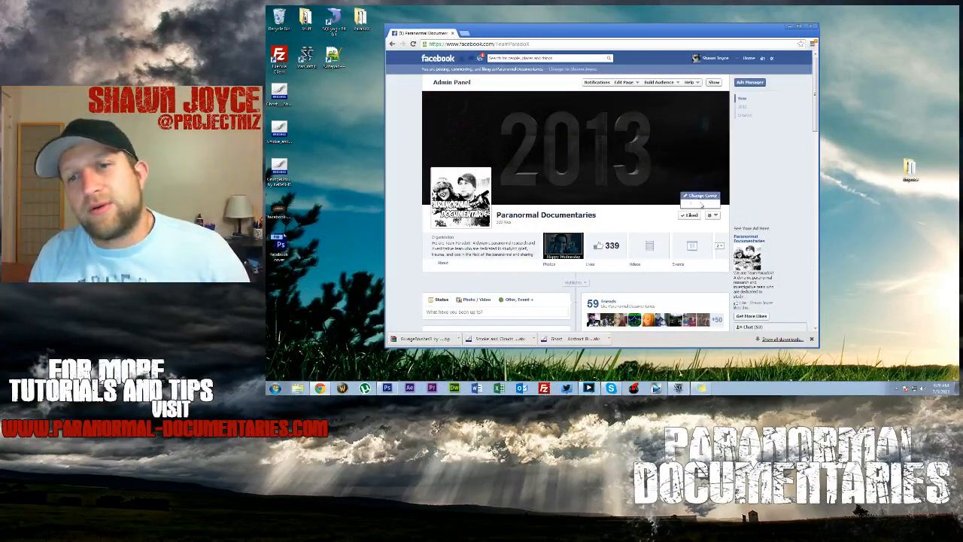
- Upload the facebook-cover image from the Desktop as the Facebook page's new cover photo
click(706, 214)
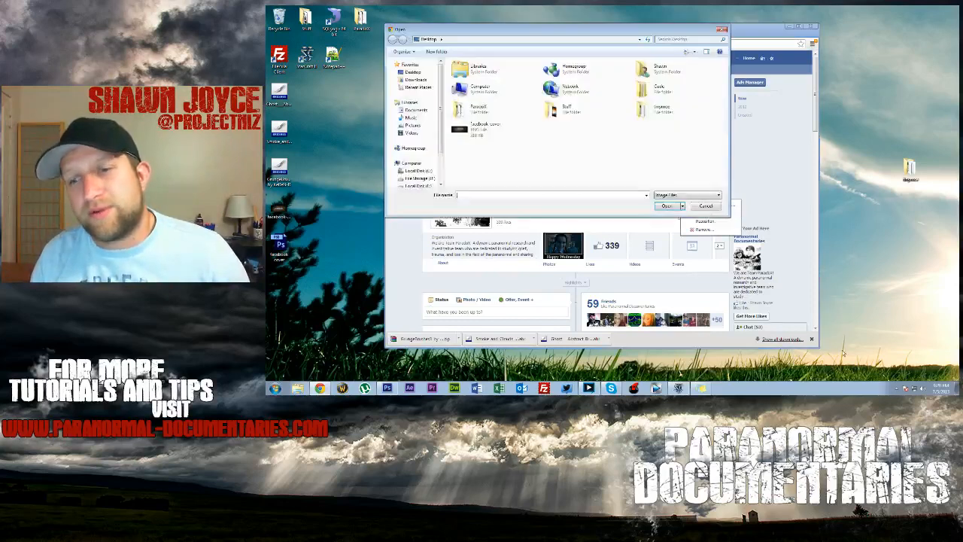
click(481, 128)
click(666, 205)
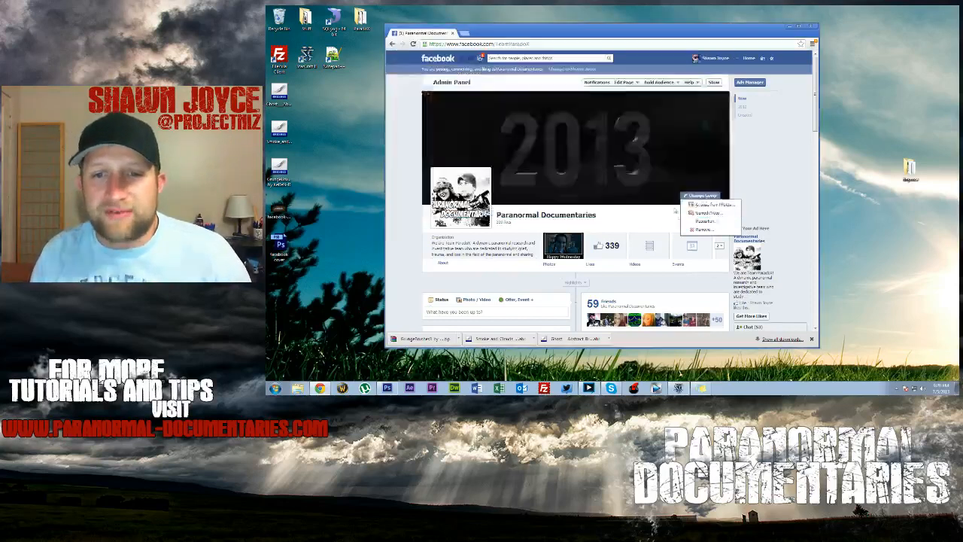